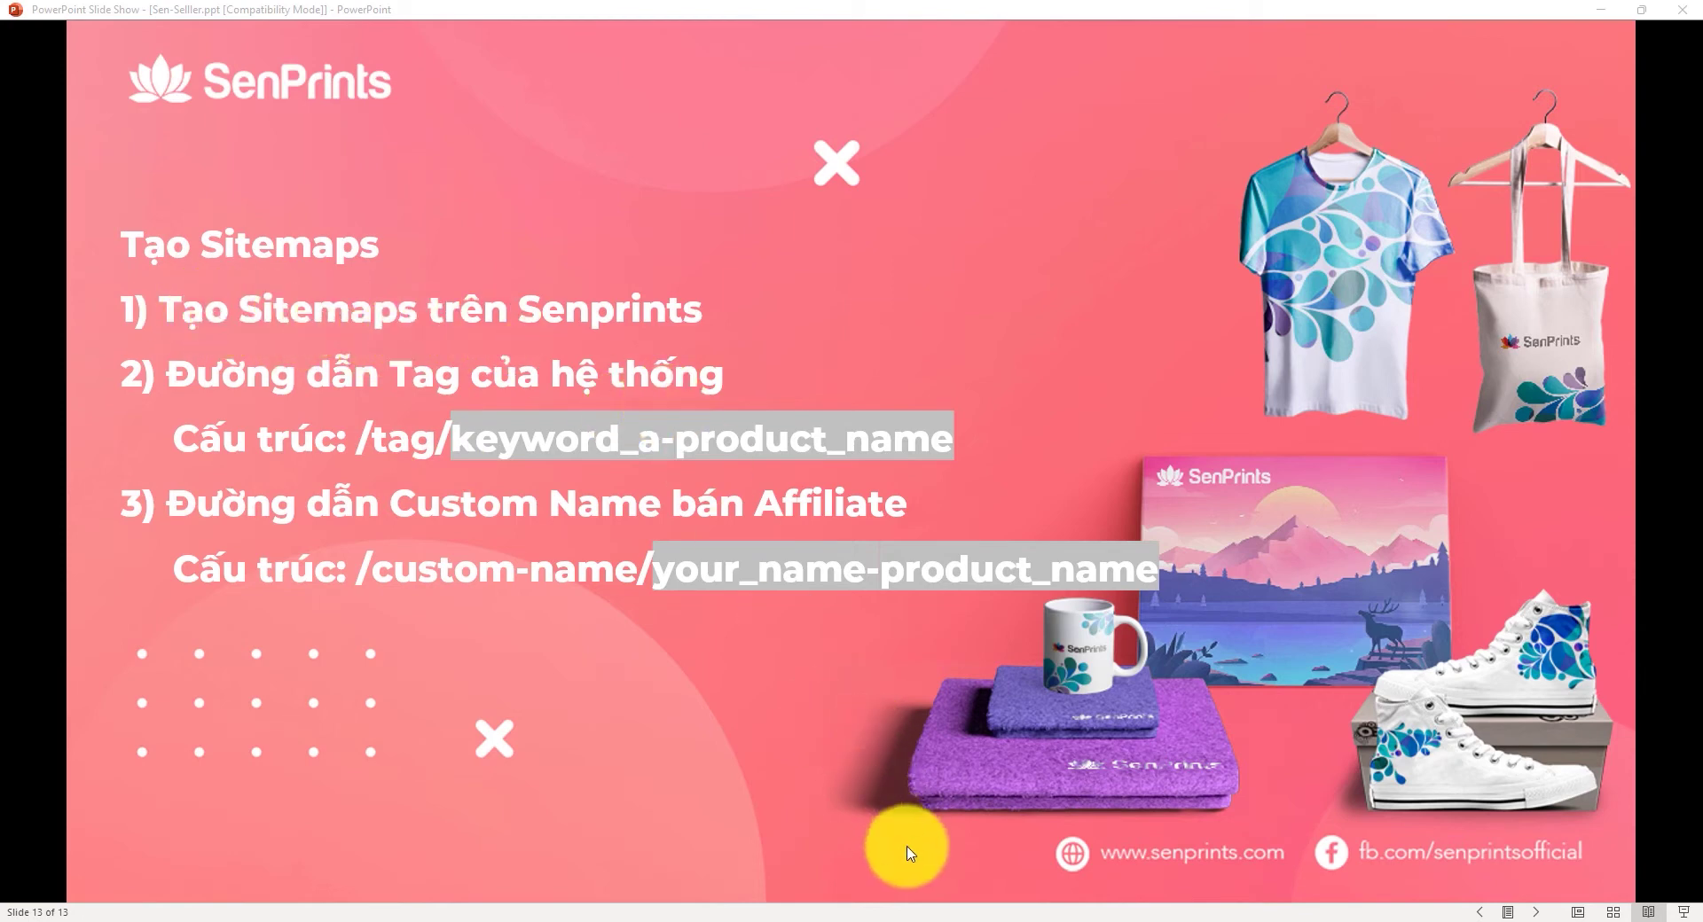
Step: Switch to Chrome and open the sitemap management of the Senprints Demo storefront in the SenPrints seller dashboard
key(alt+Tab)
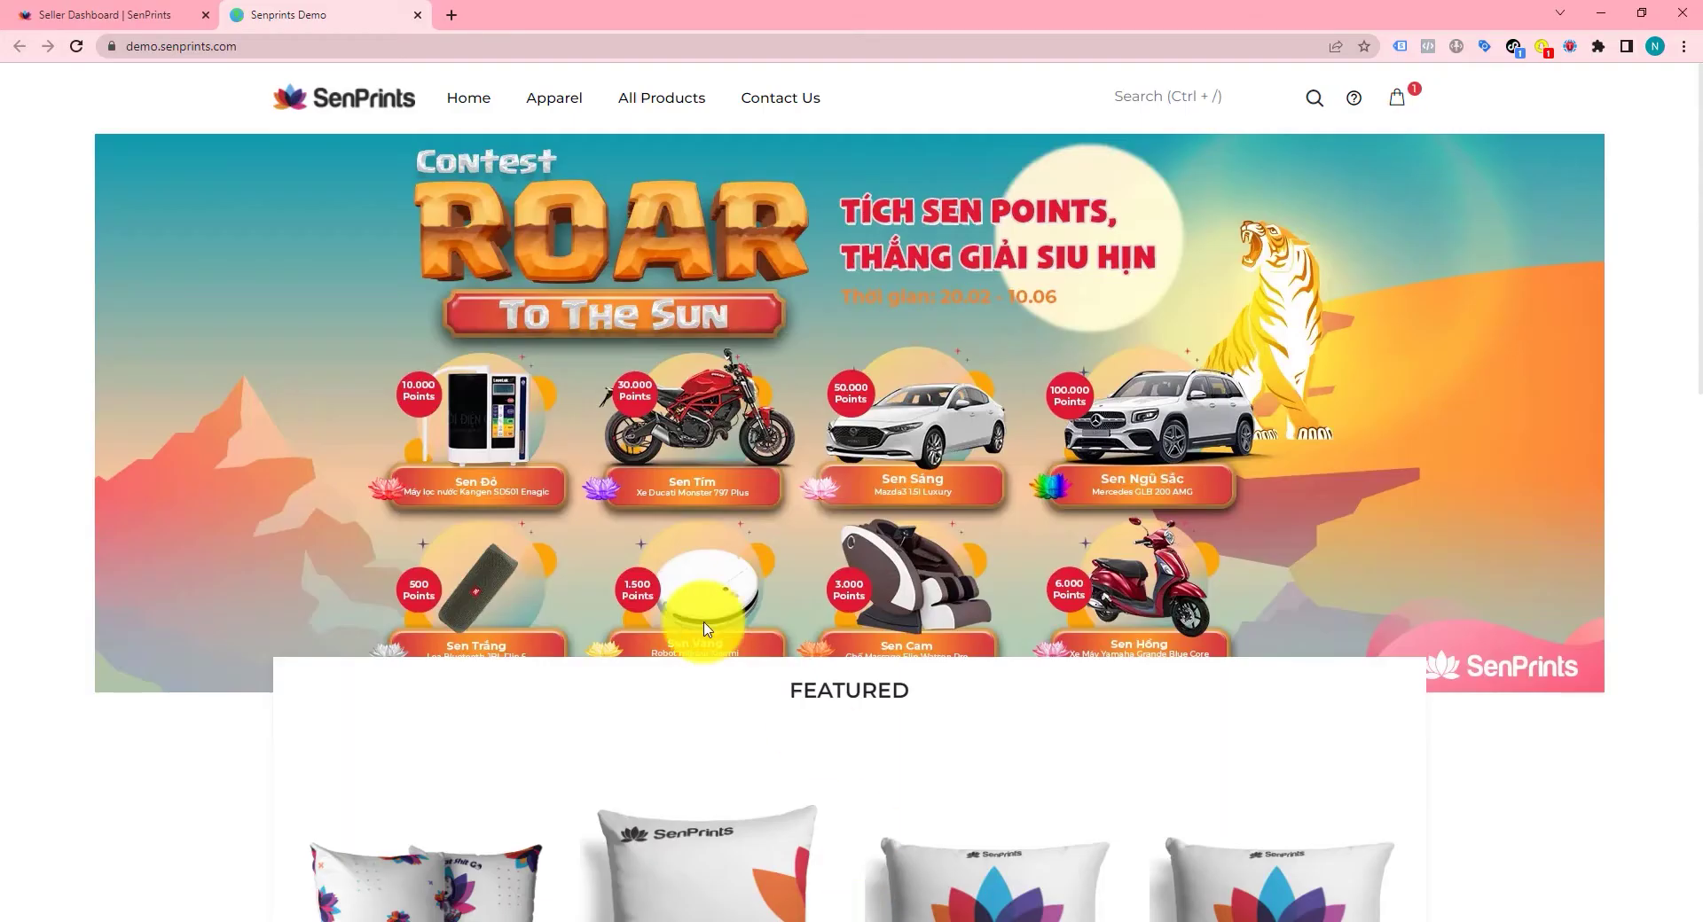
click(133, 14)
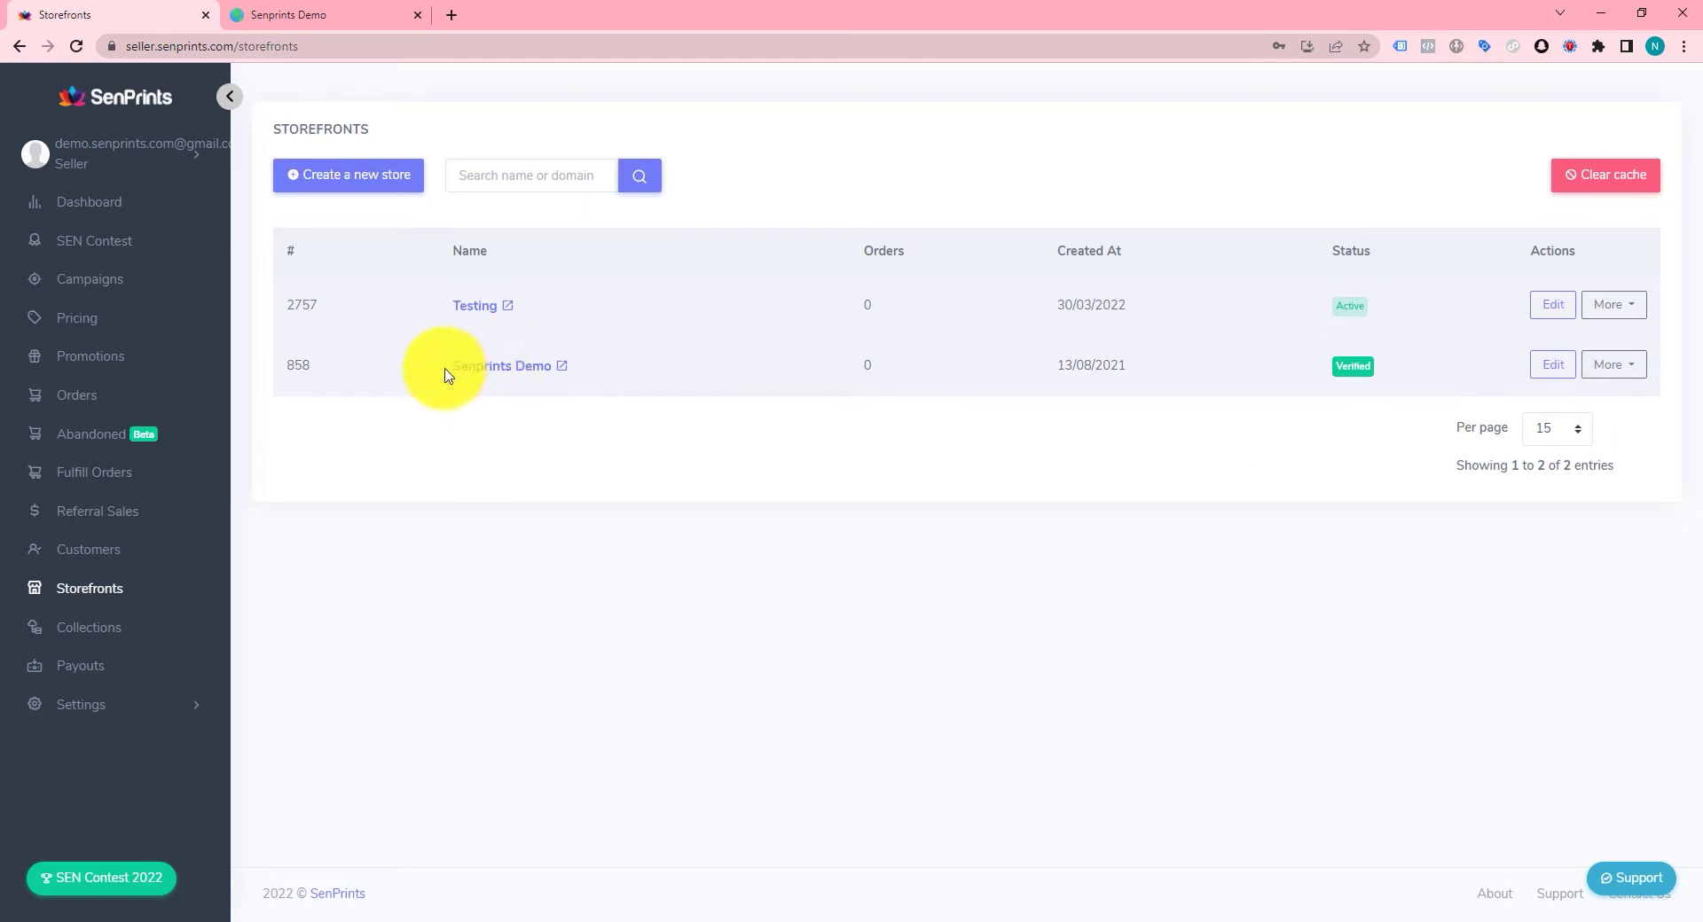
drag(441, 371, 1122, 365)
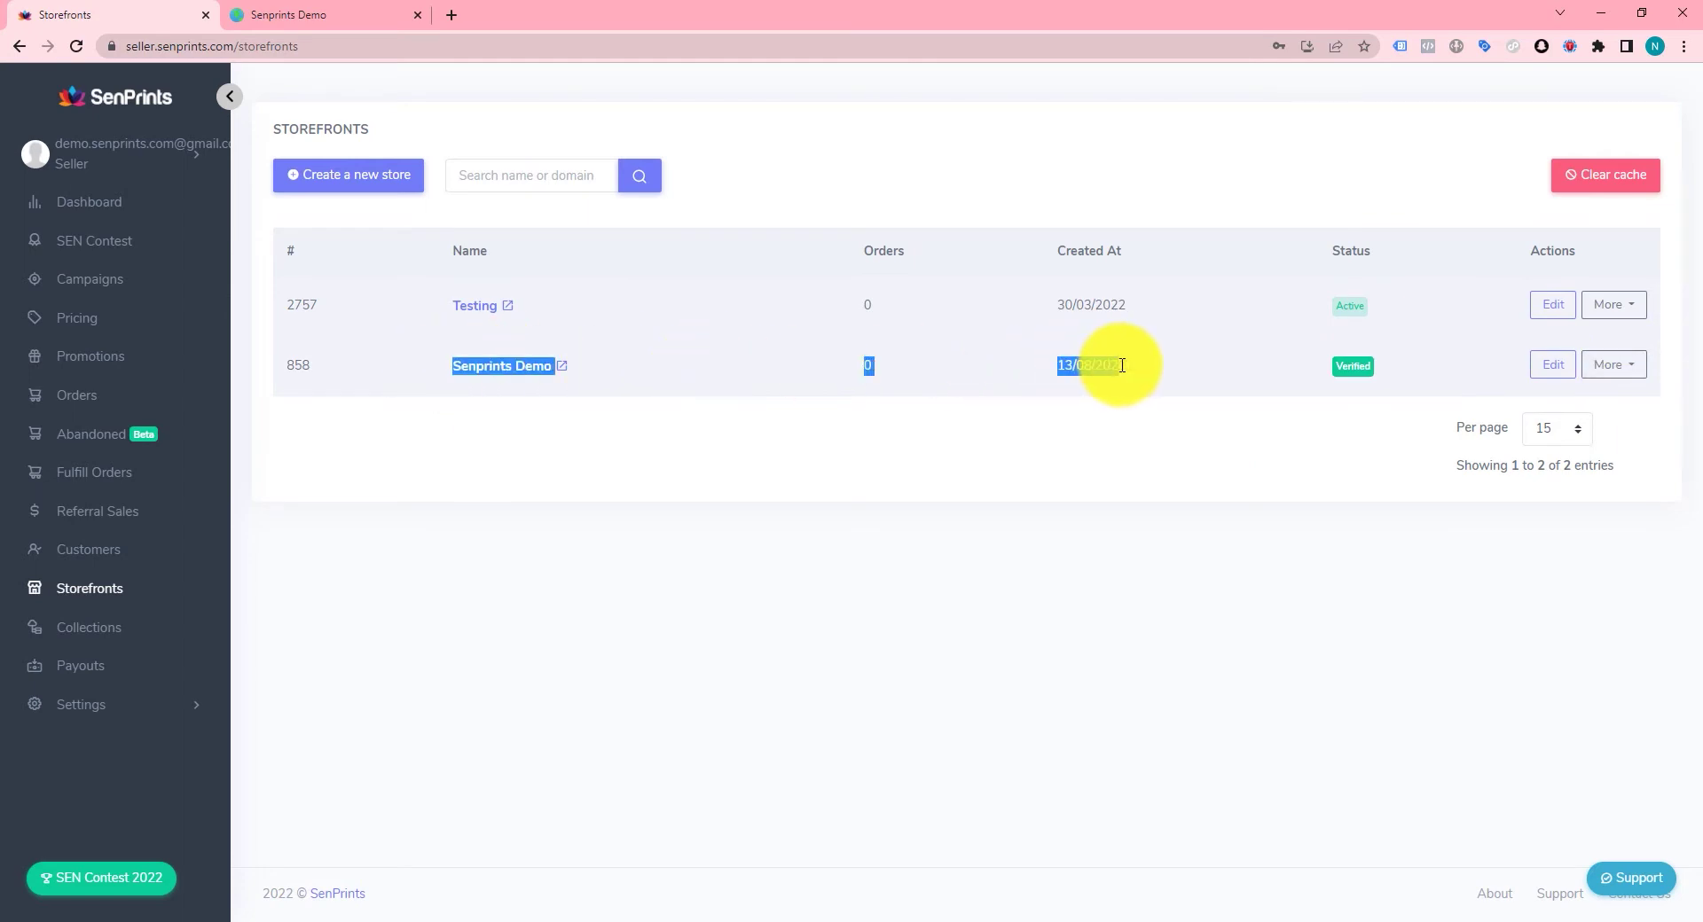
click(1613, 365)
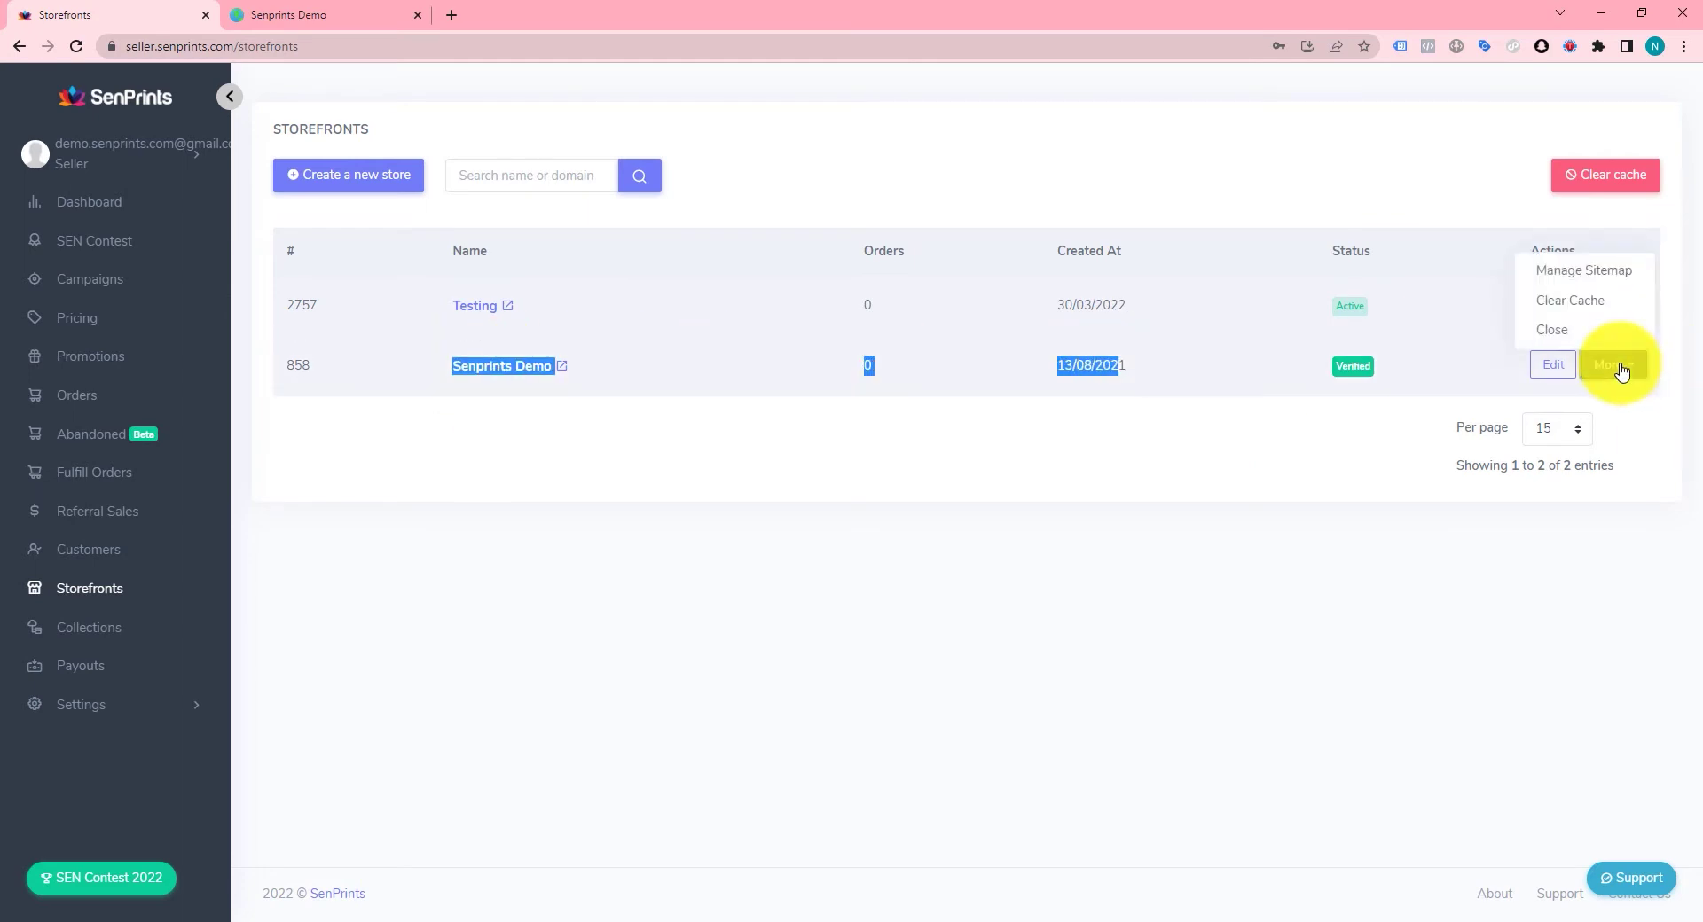
click(1588, 270)
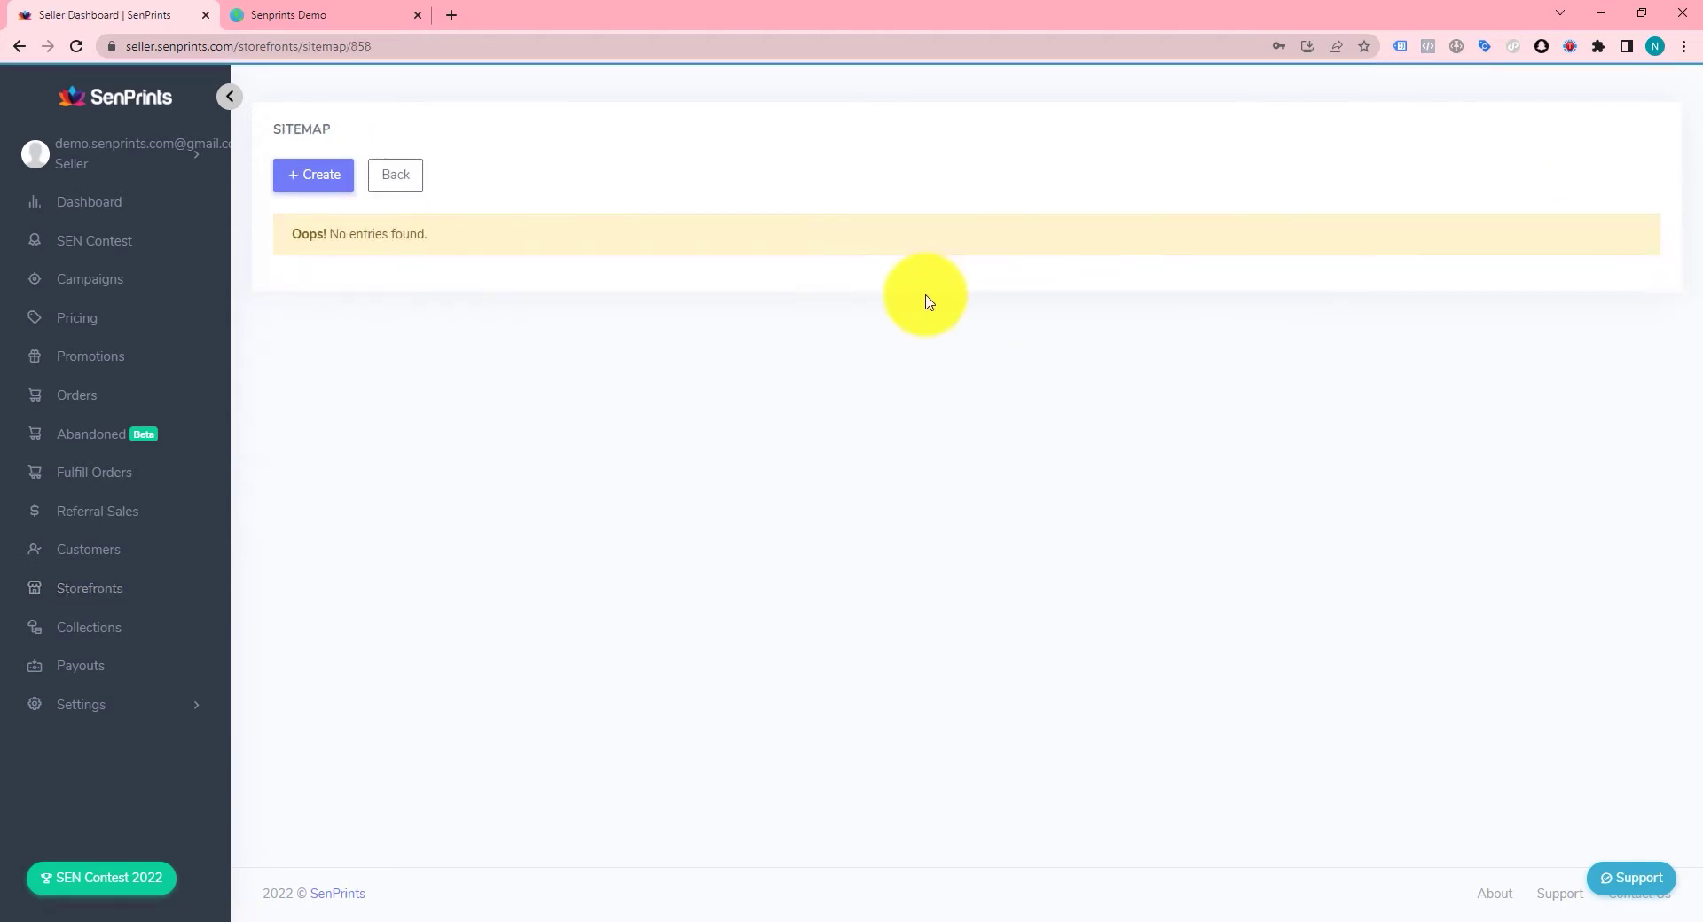
Step: Create a new sitemap named Genaral with the Manual type and no CSV file
click(333, 176)
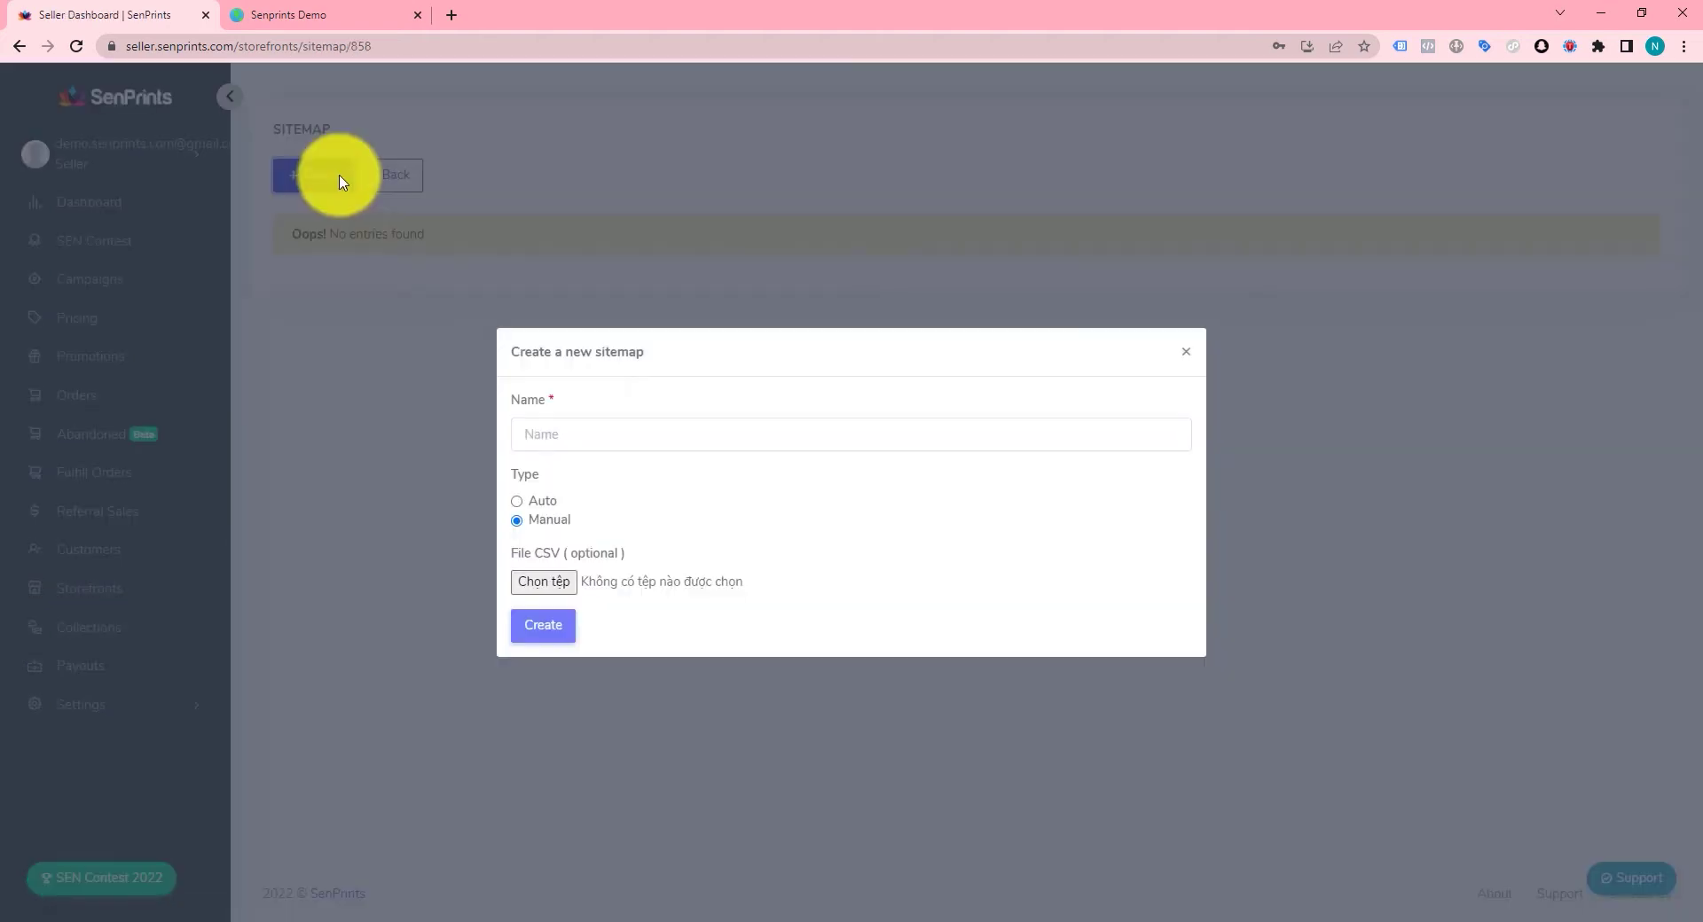
click(626, 439)
text(Genaral)
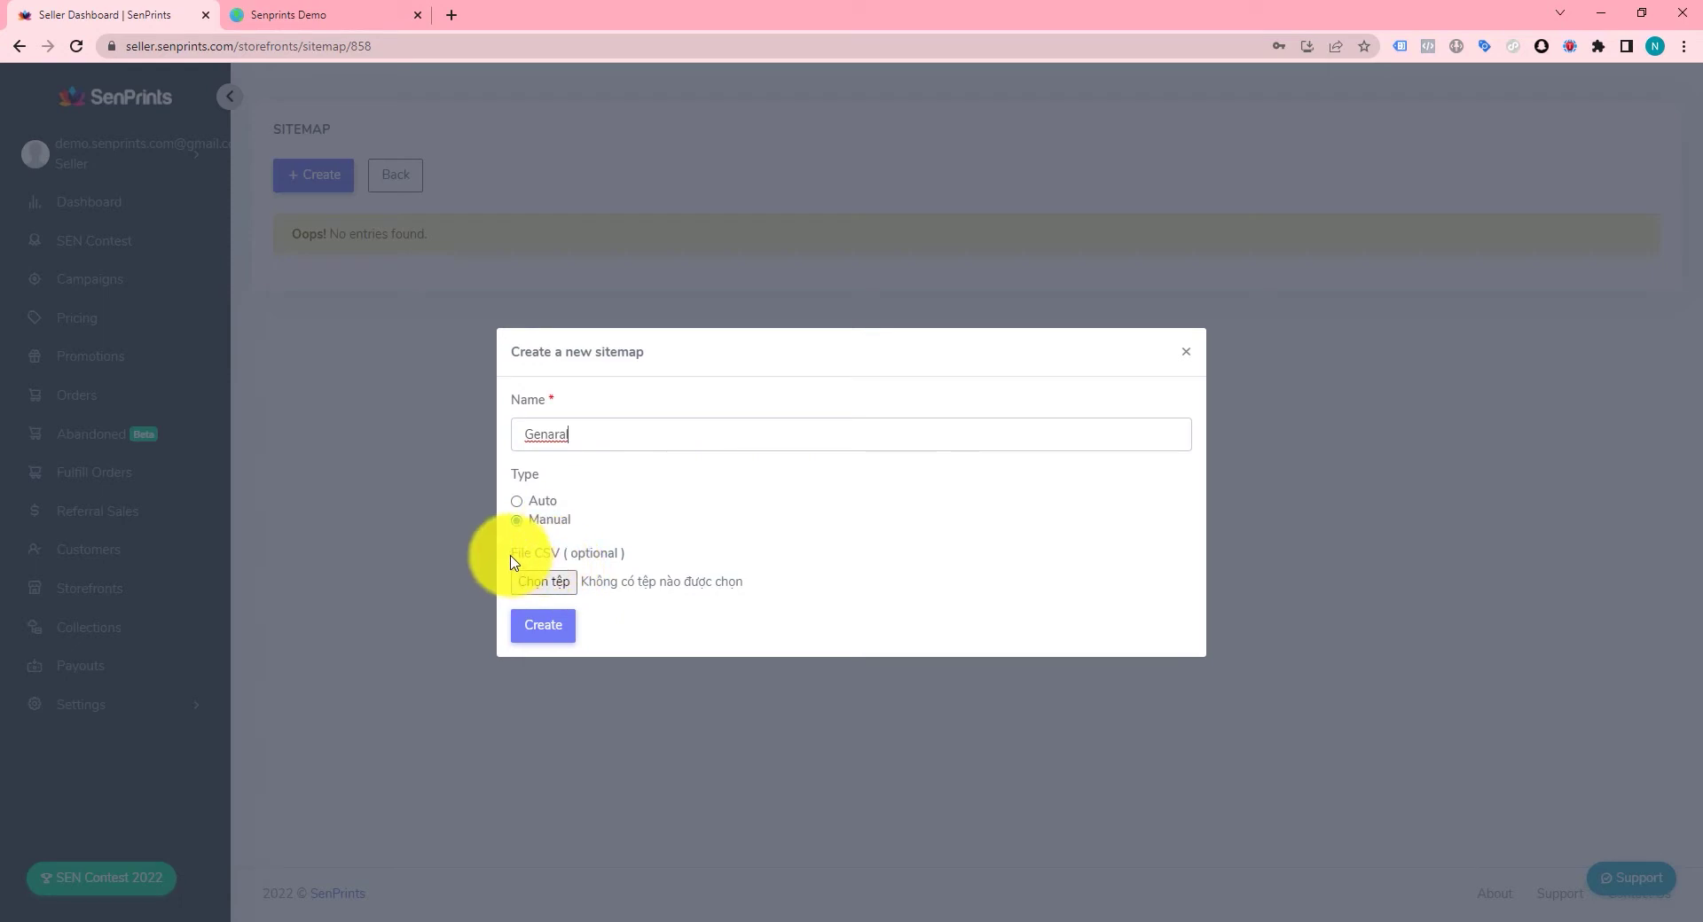
drag(513, 554, 626, 559)
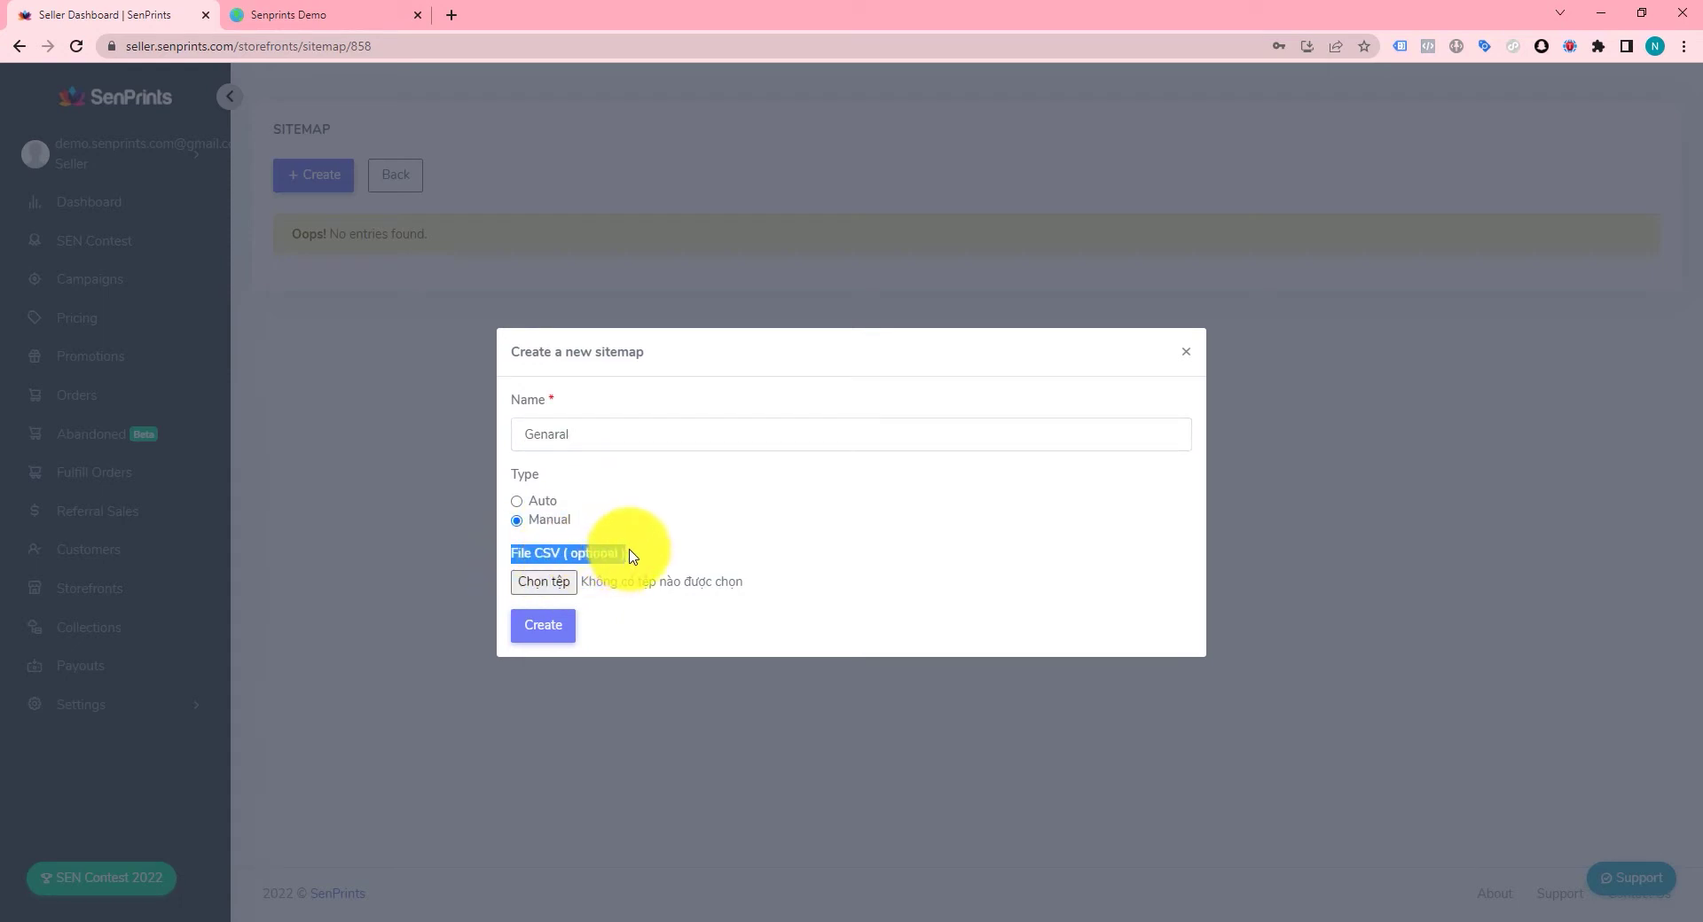
click(553, 629)
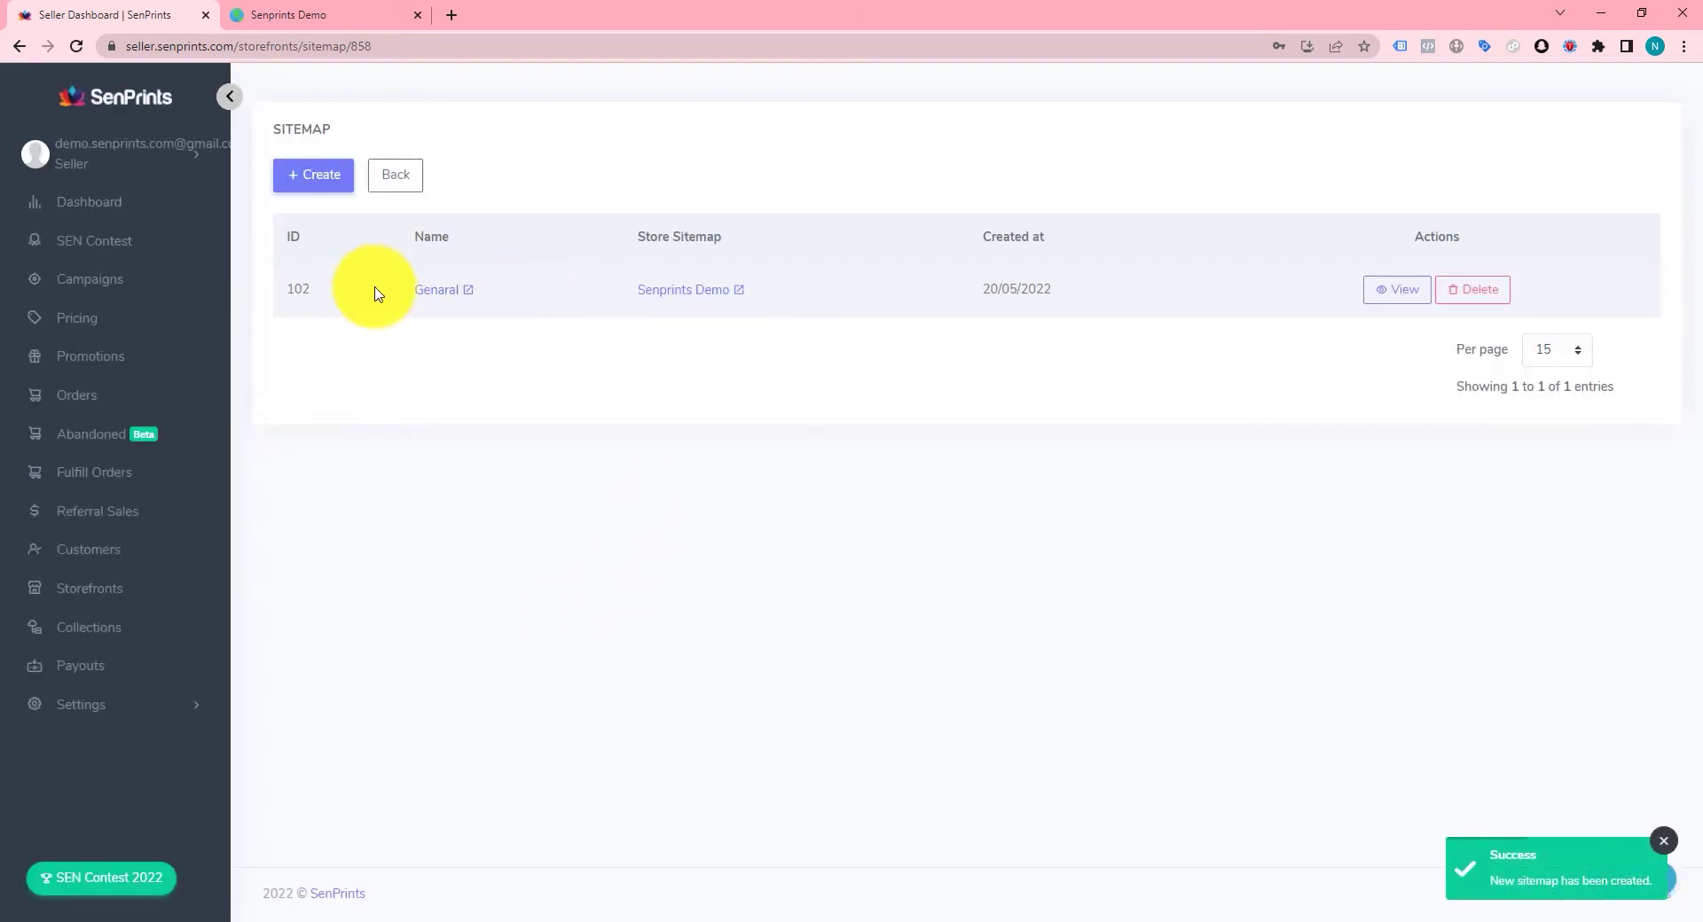
Step: Open the URL list of the Genaral sitemap and start a new URL entry
drag(374, 295, 1186, 293)
click(1167, 311)
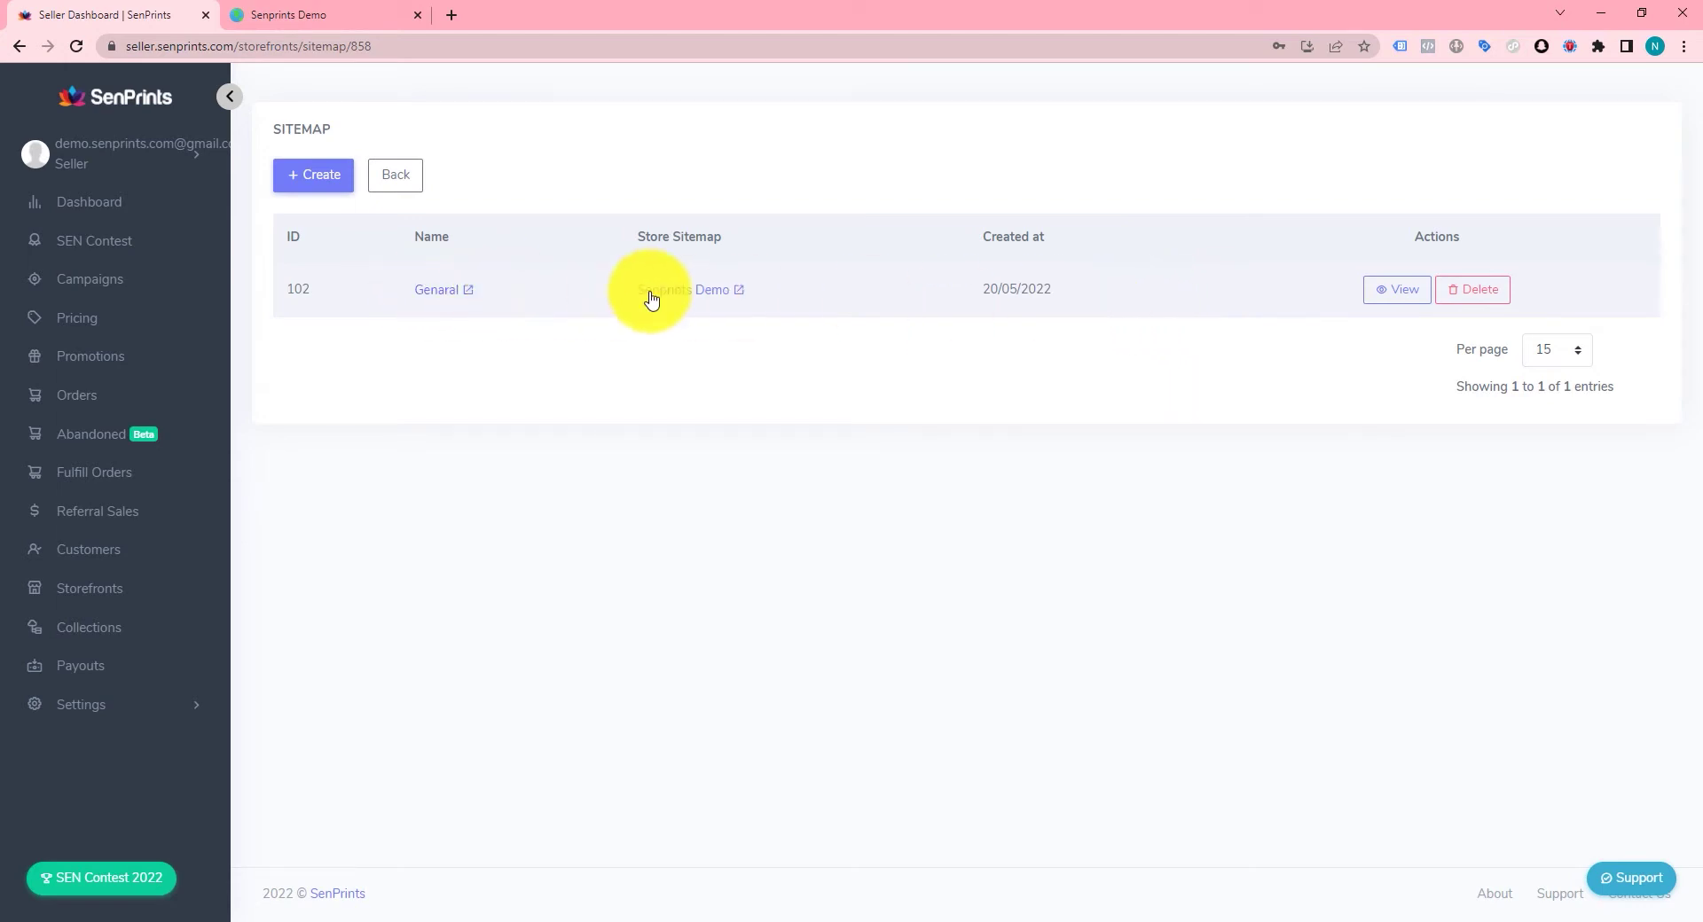
click(1400, 290)
click(381, 174)
Step: Open the Blanket collection on the Senprints Demo store and copy the /collection/blanket part of its address
click(359, 11)
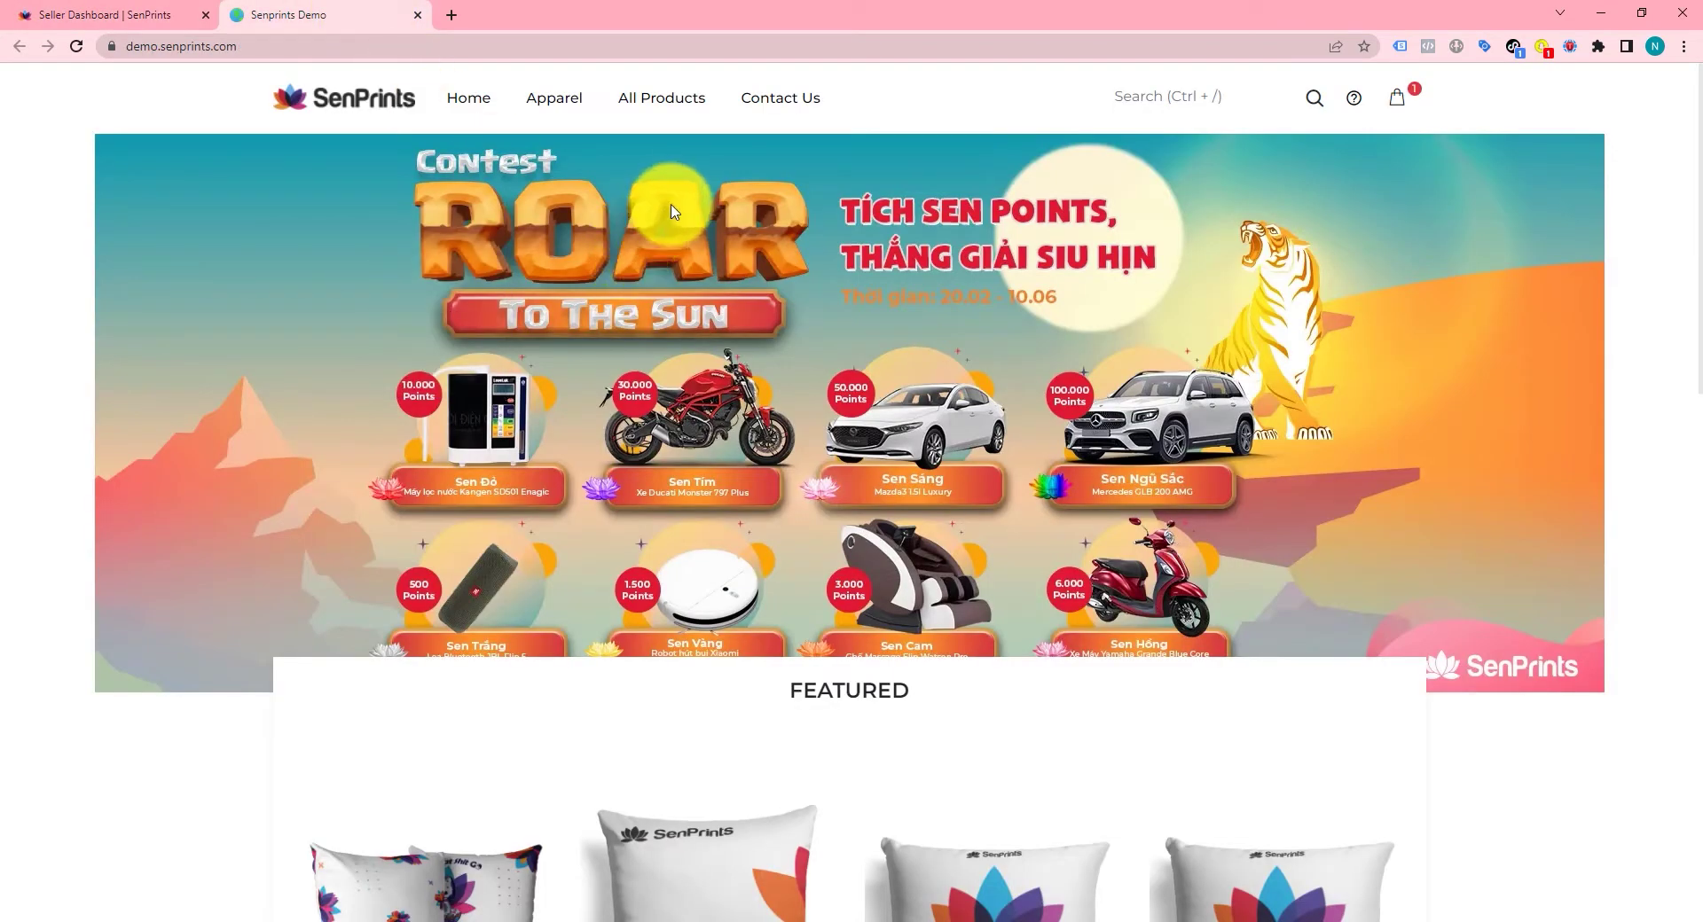
mouse_move(645, 106)
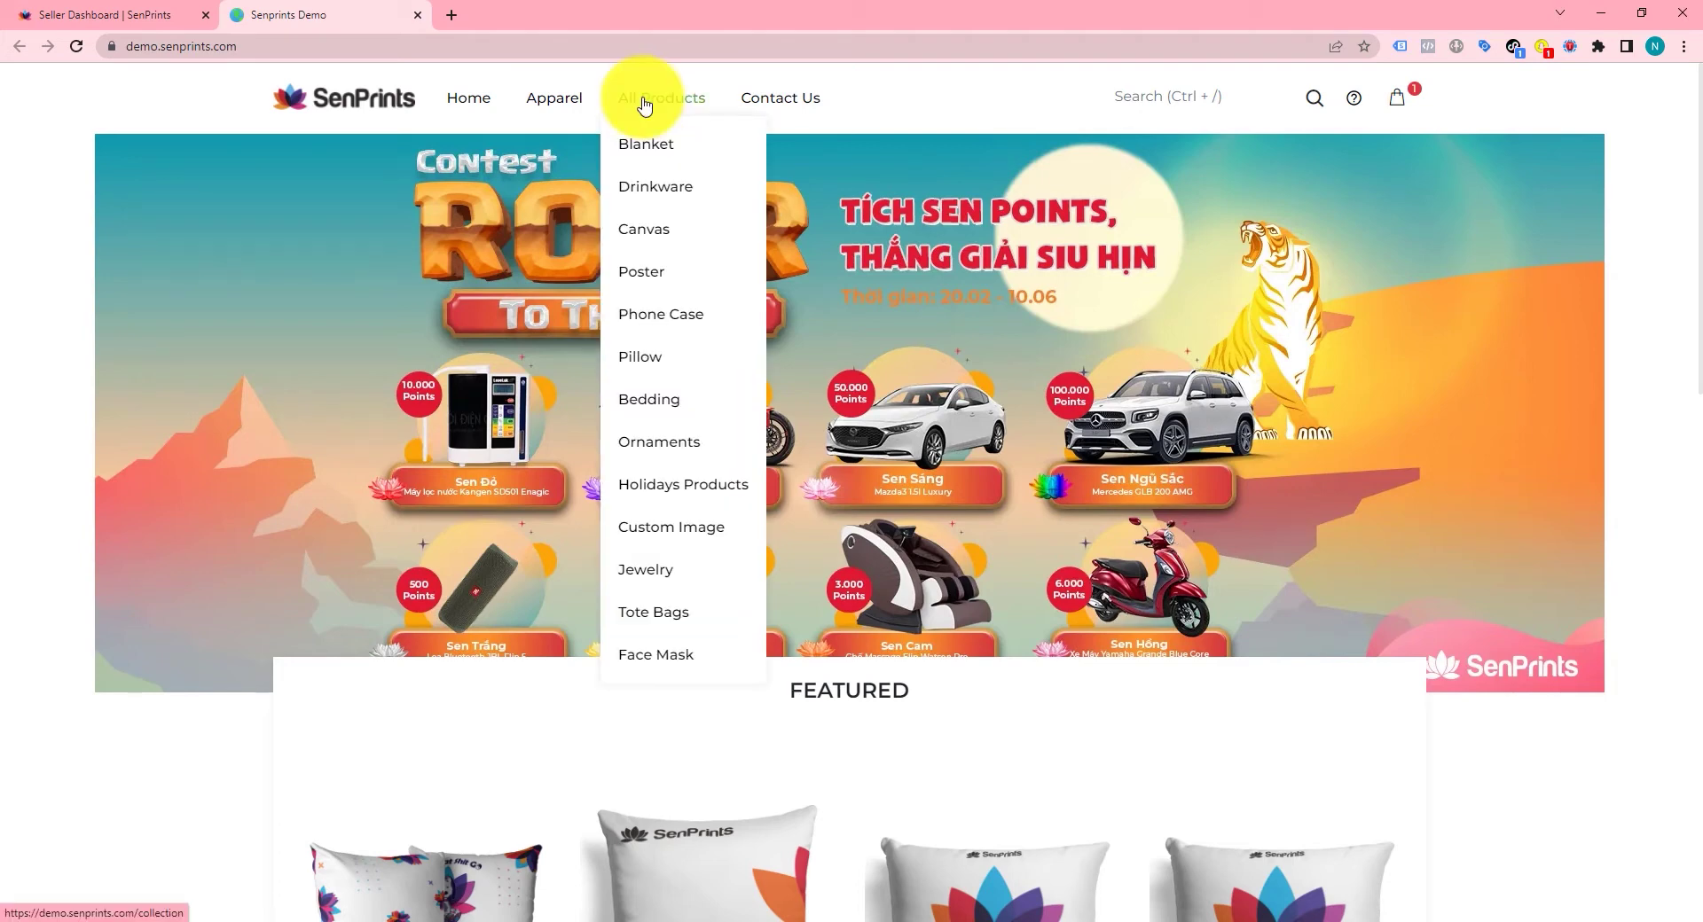
click(654, 142)
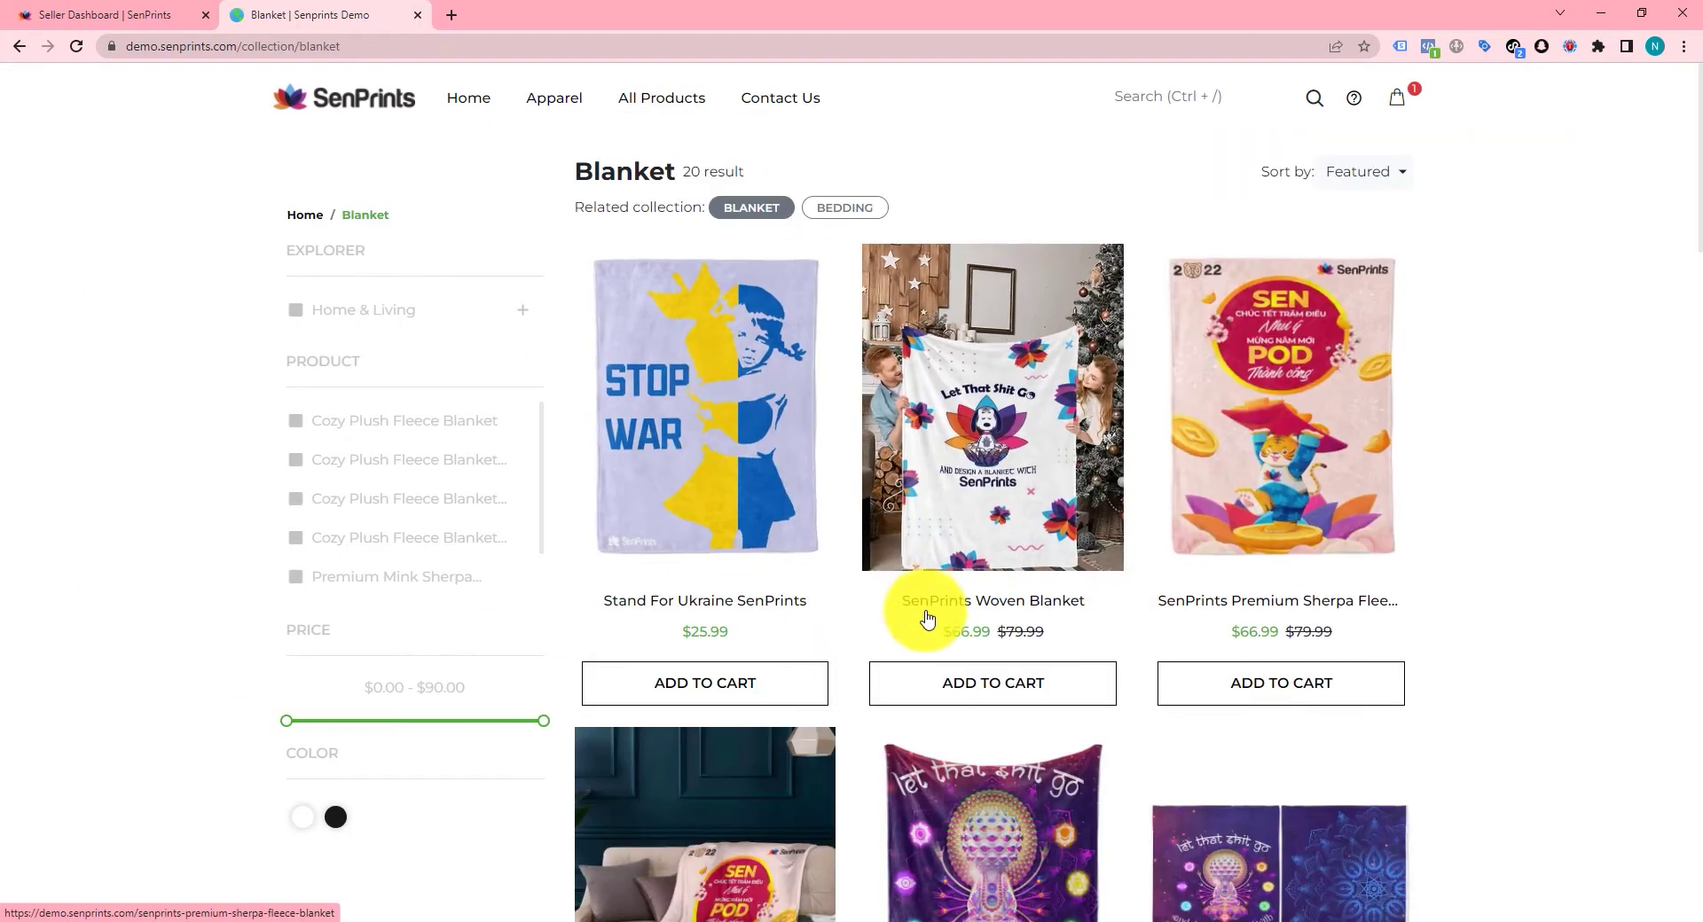
scroll(1096, 585, down, 3)
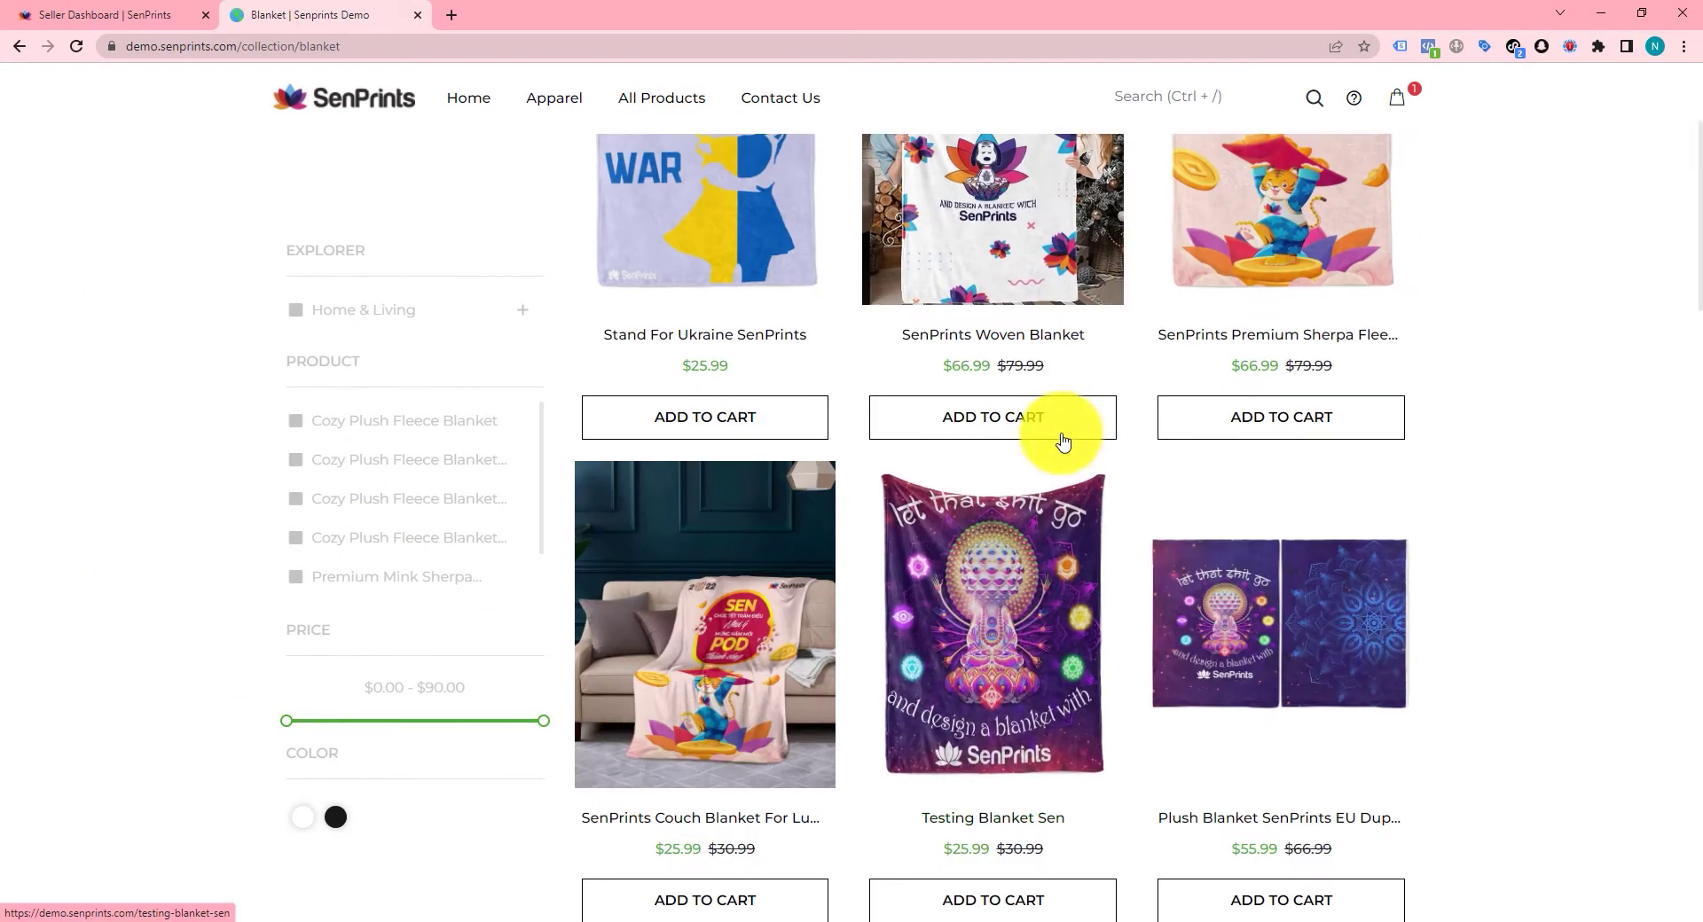
scroll(1178, 603, down, 6)
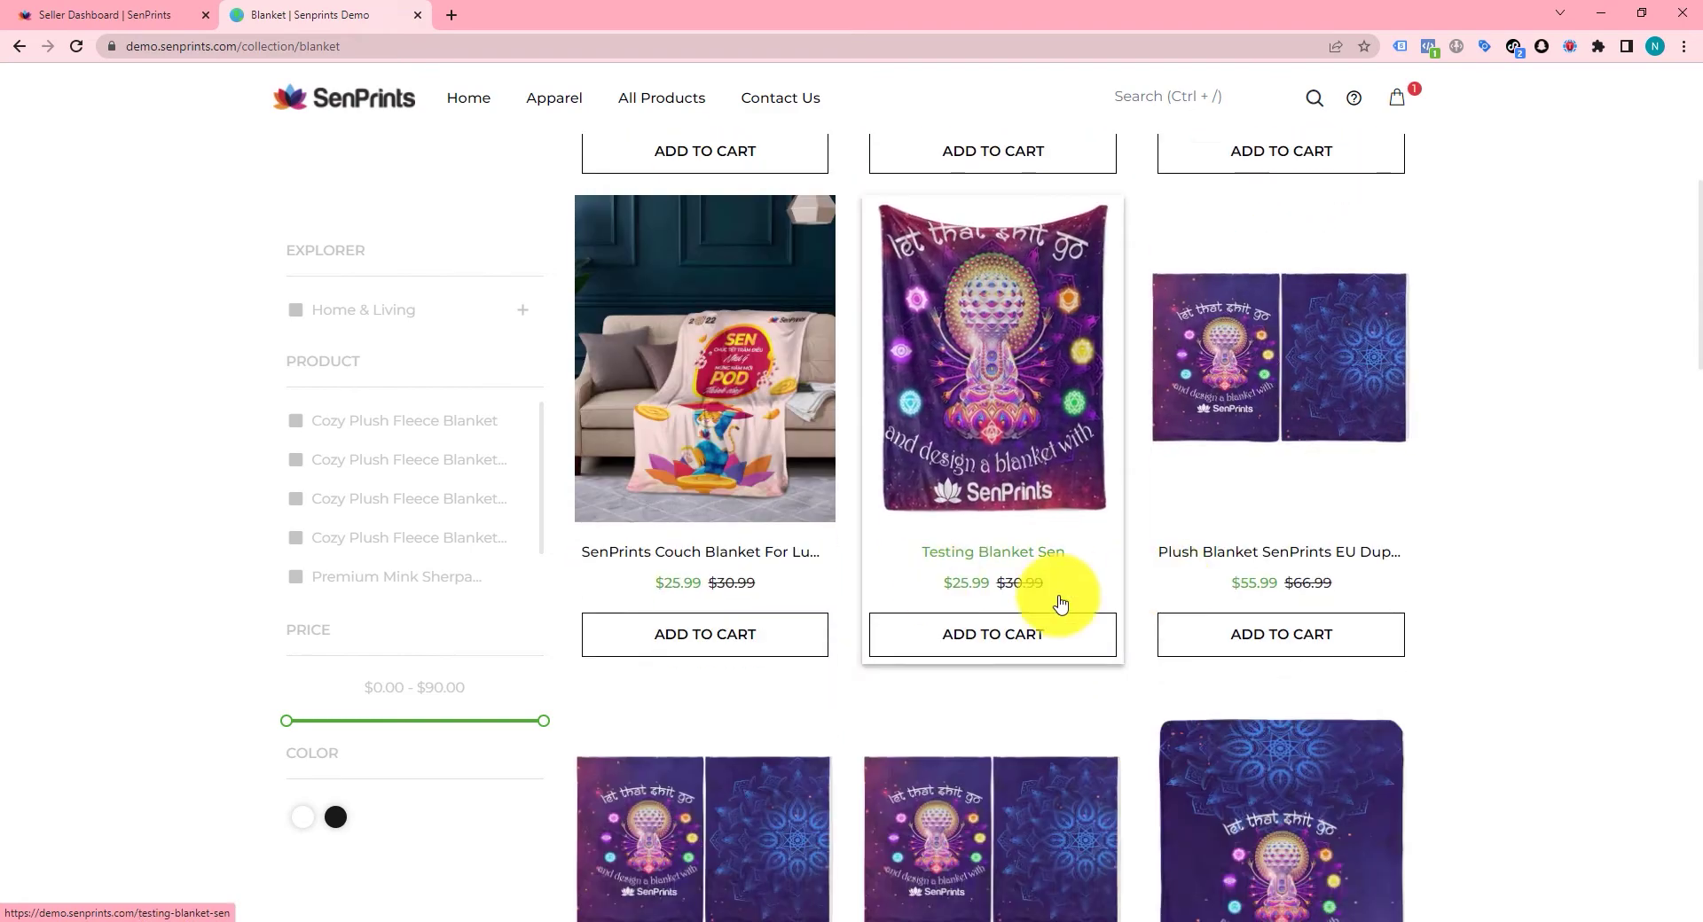
scroll(1011, 513, up, 3)
scroll(1068, 514, up, 6)
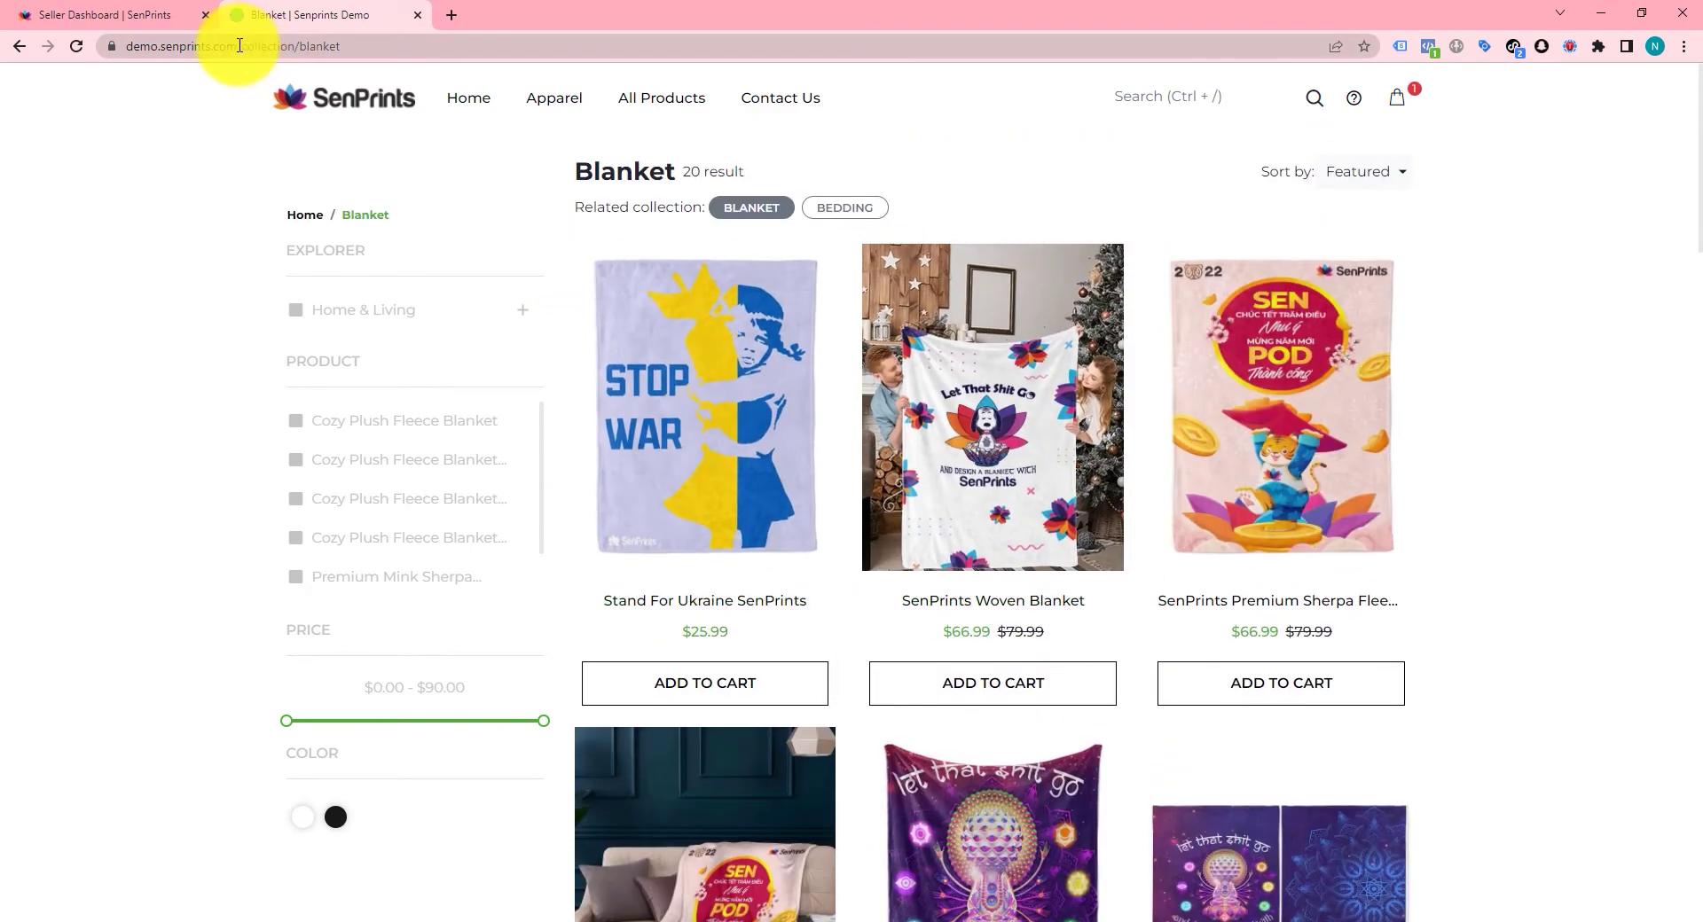
drag(238, 46, 483, 45)
key(ctrl+c)
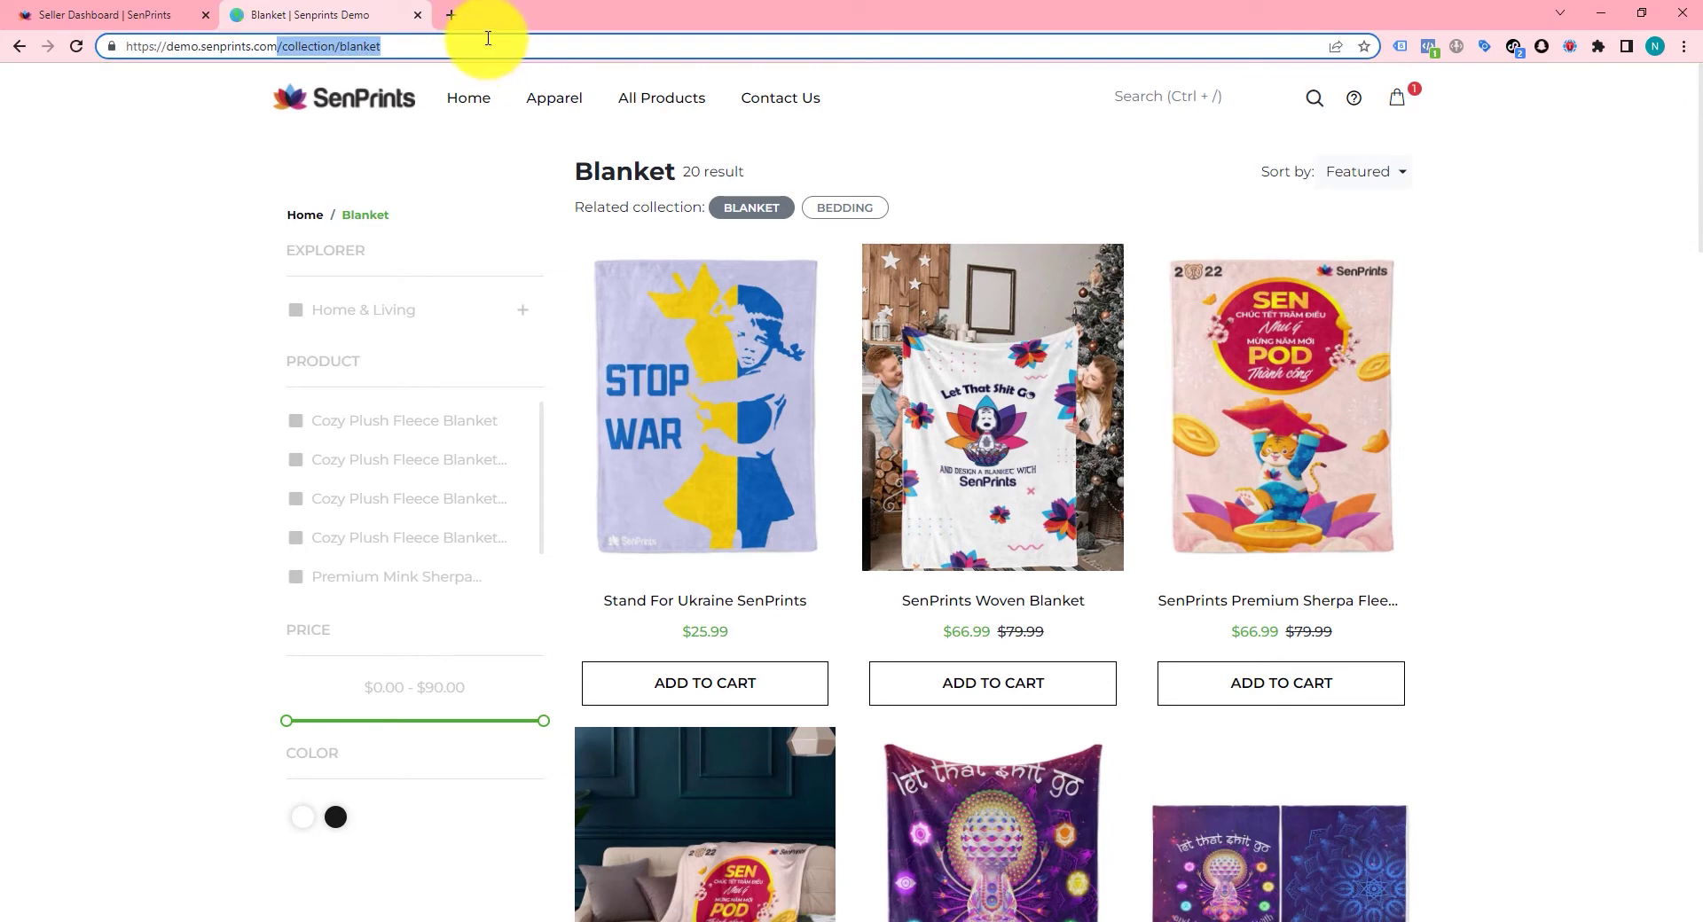
Step: Add the copied path /collection/blanket as a URL of the Genaral sitemap, without the store's domain
click(178, 15)
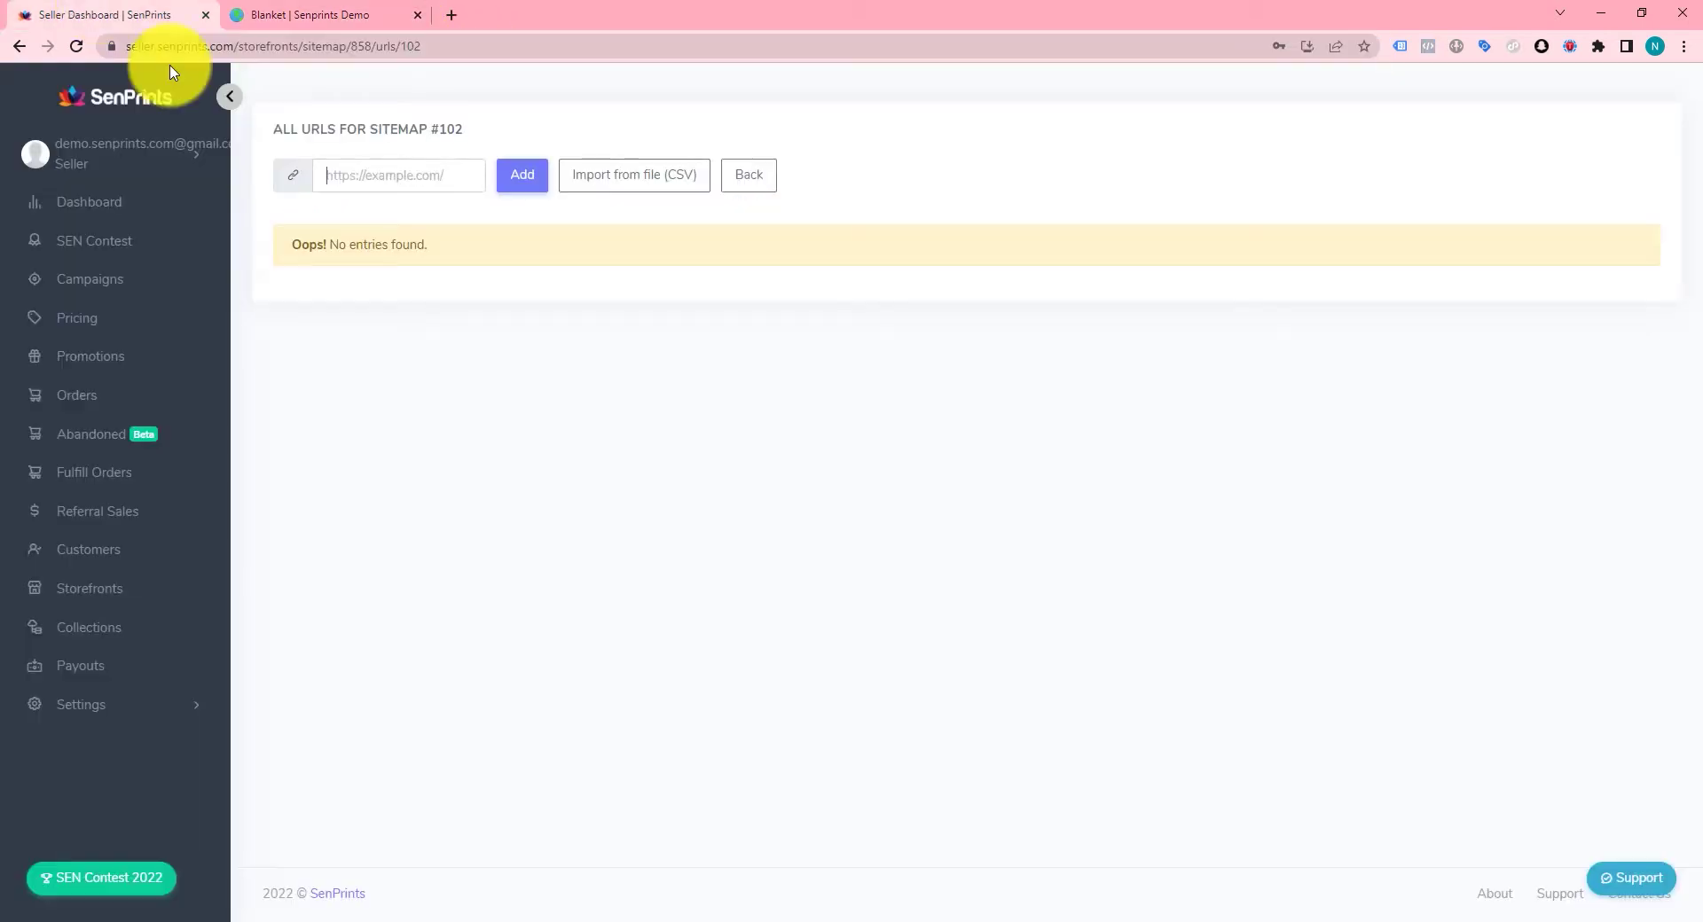
click(384, 173)
key(ctrl+v)
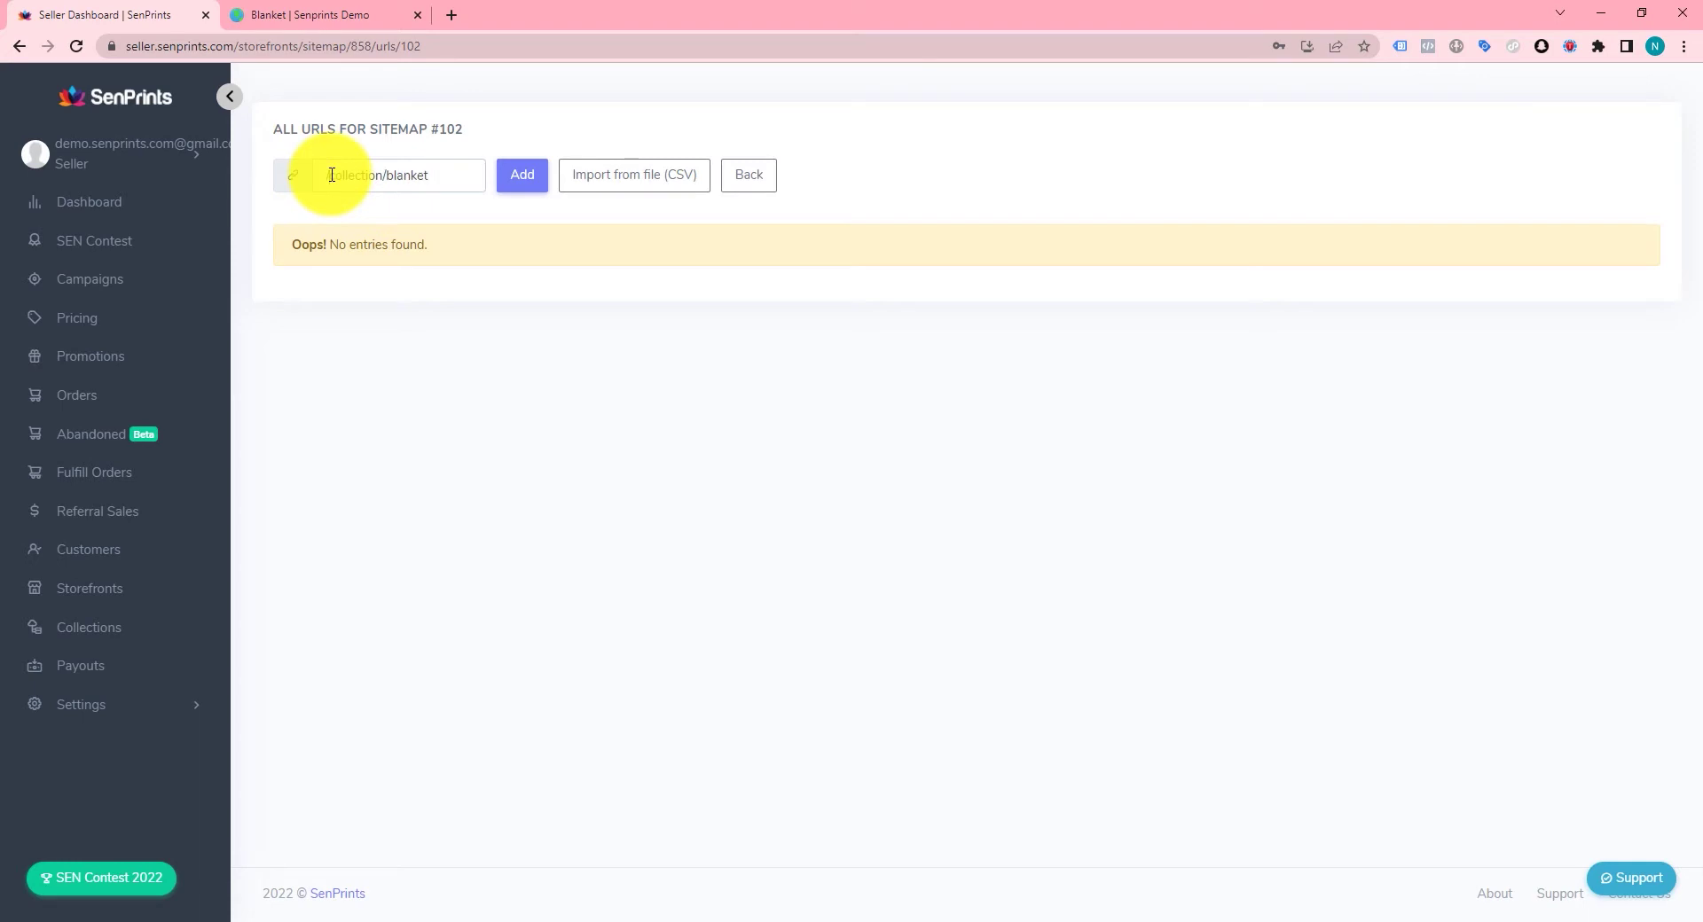
drag(346, 169, 455, 173)
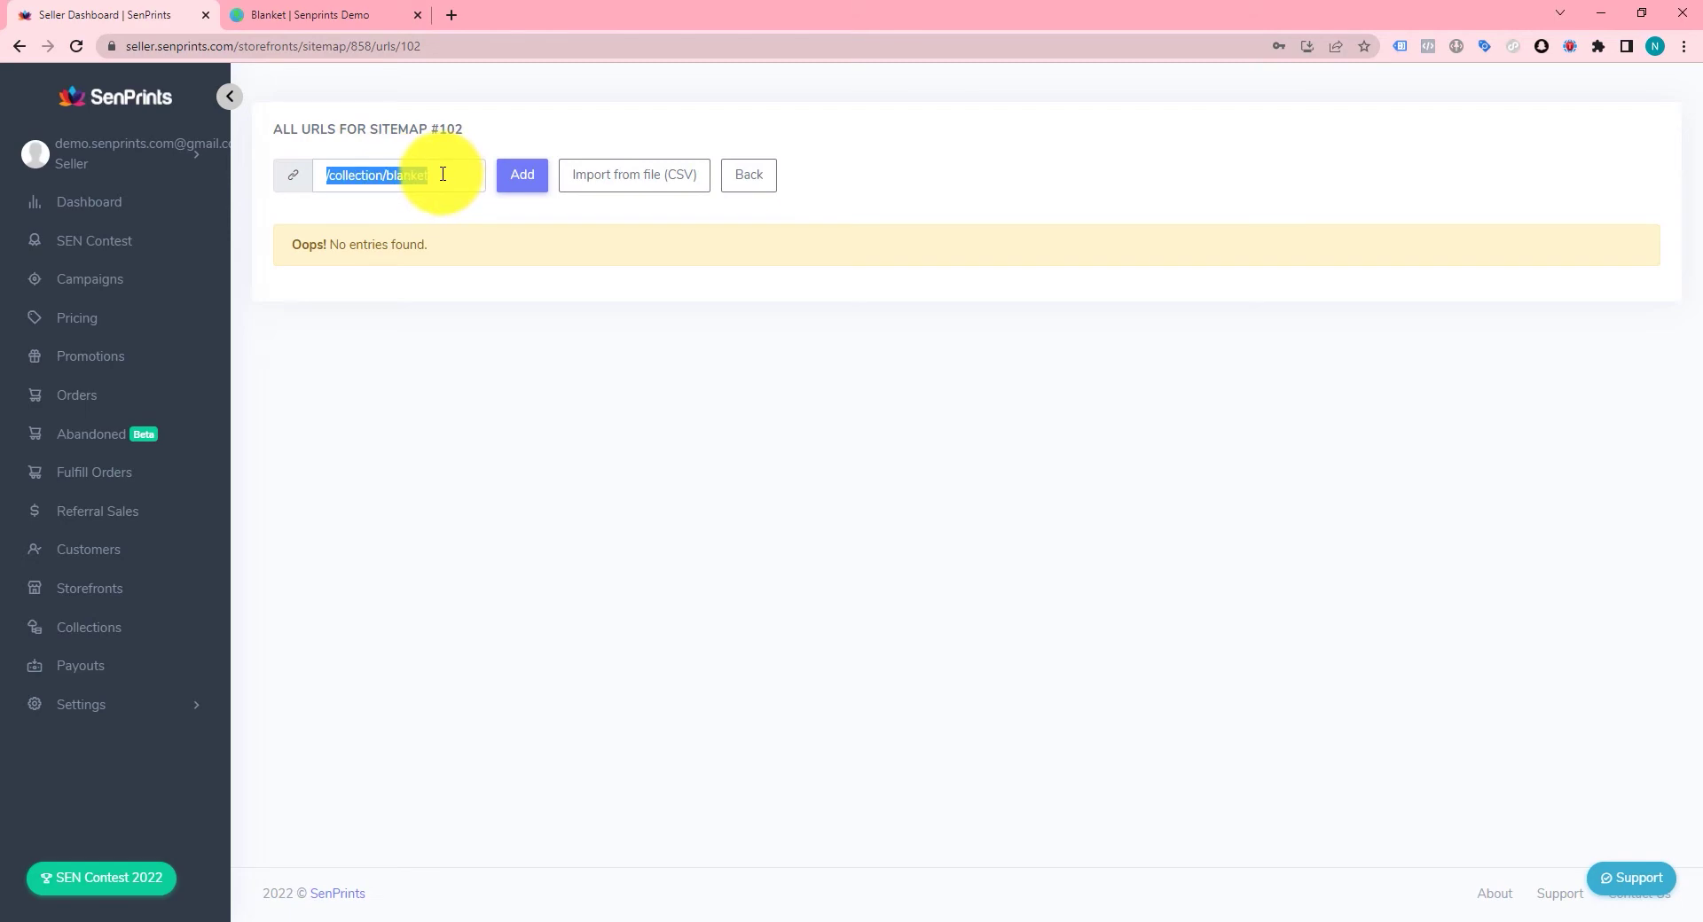
click(319, 14)
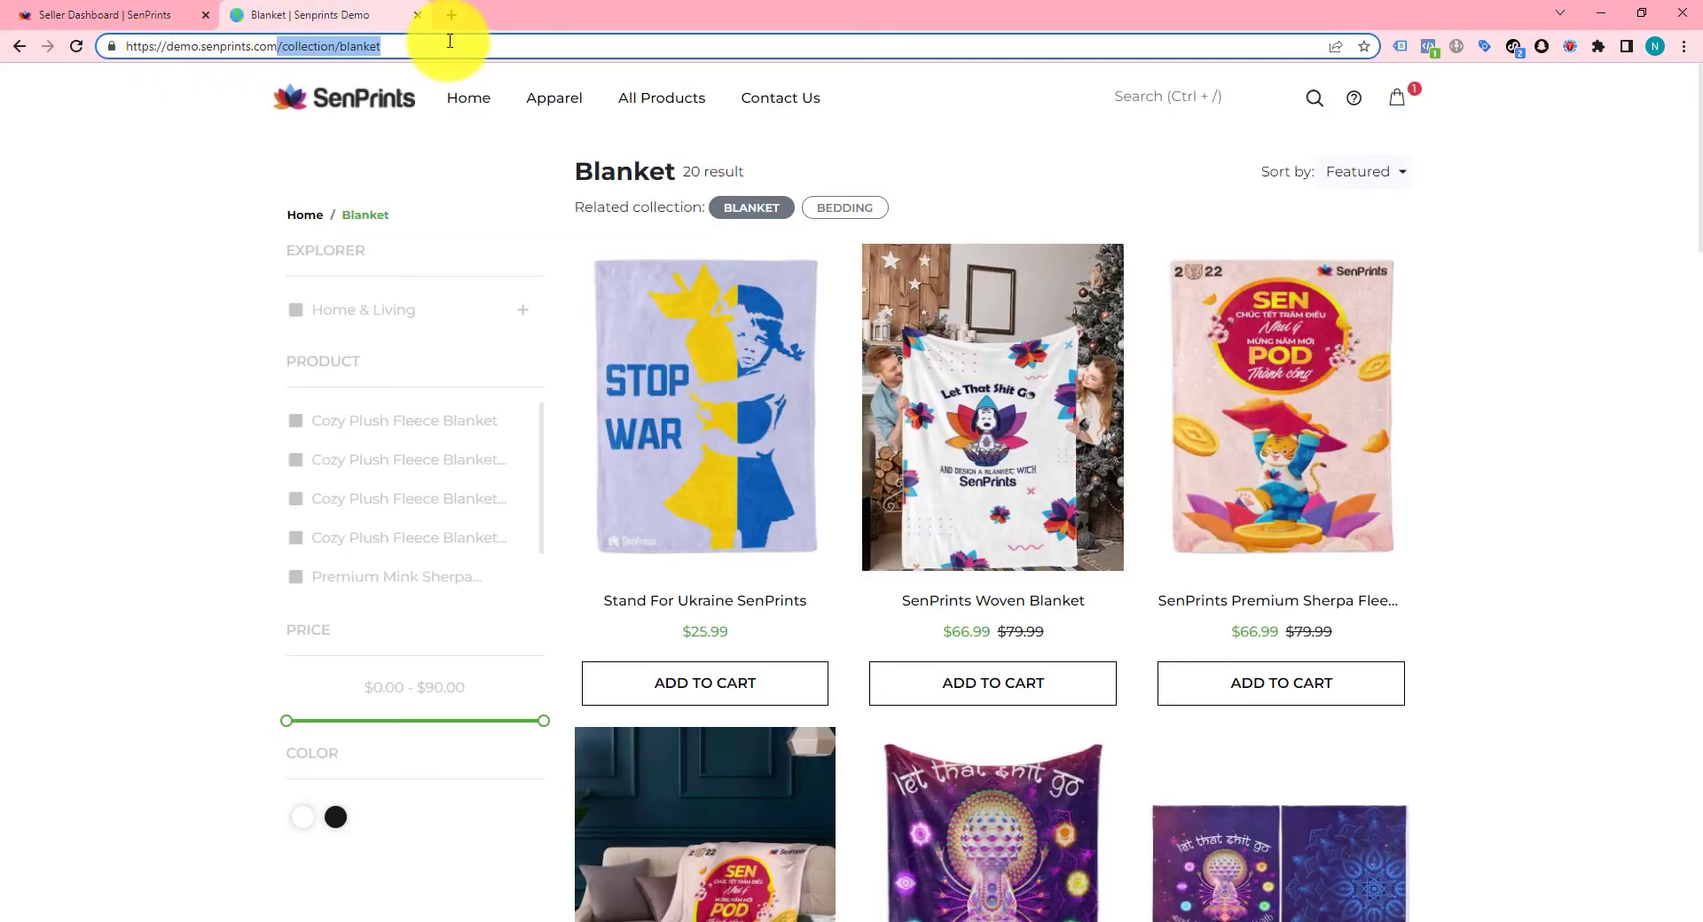
drag(445, 46, 30, 41)
click(105, 14)
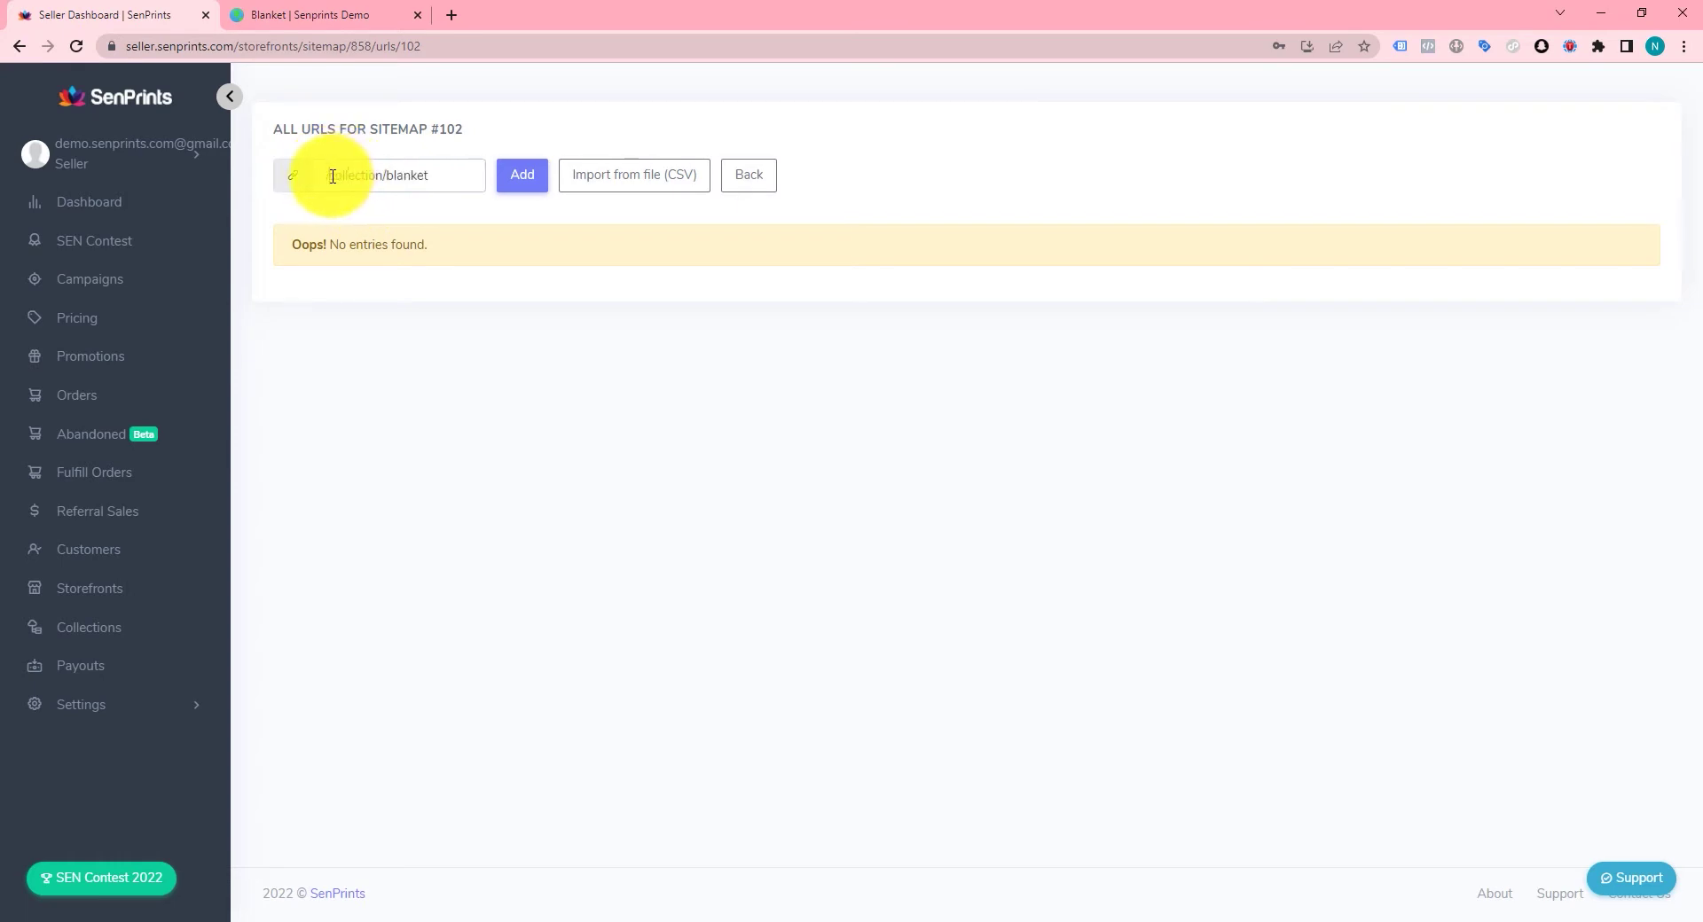
drag(430, 176, 338, 132)
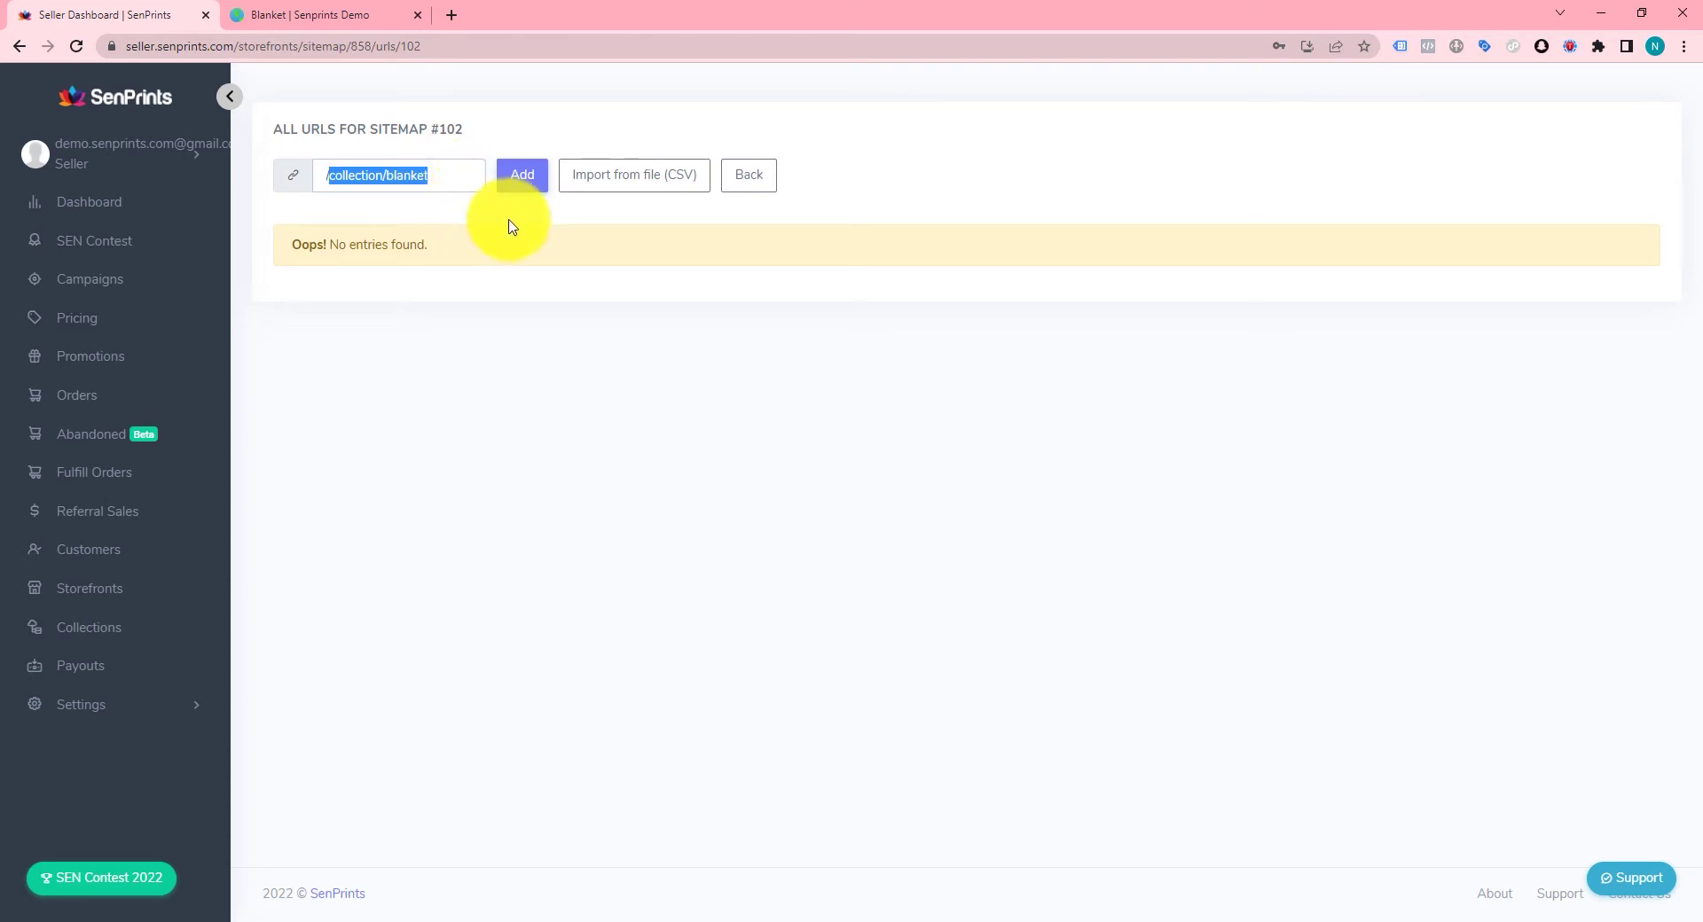
click(522, 177)
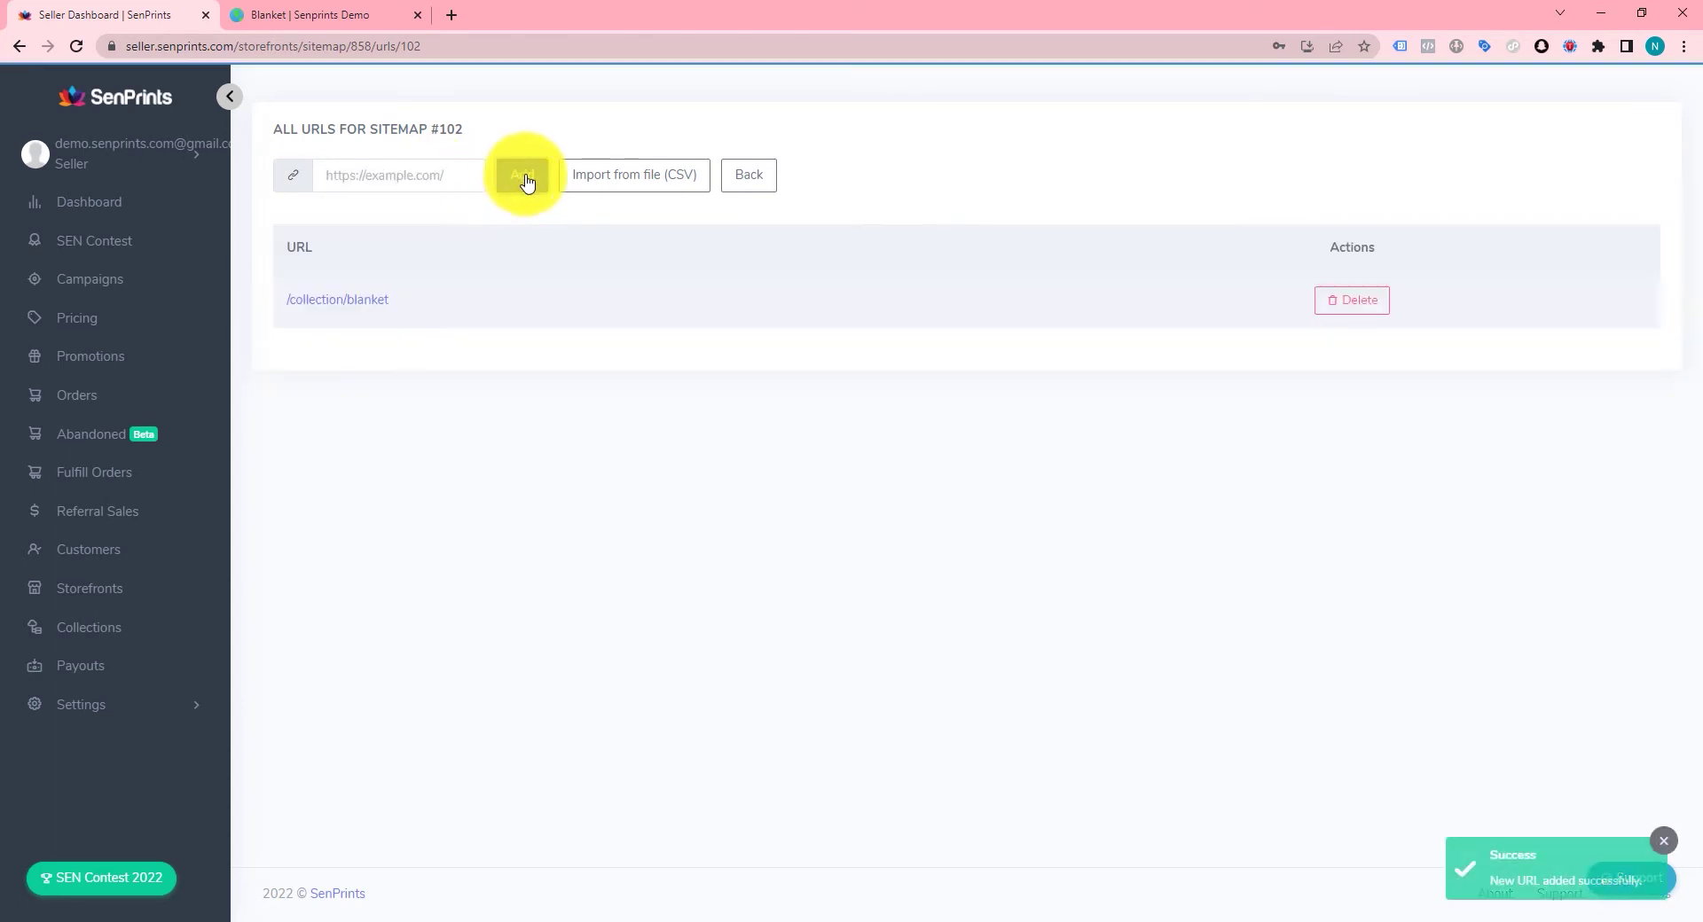
Step: Return to the sitemap list, open the Genaral sitemap's XML file and examine its location URL
click(766, 186)
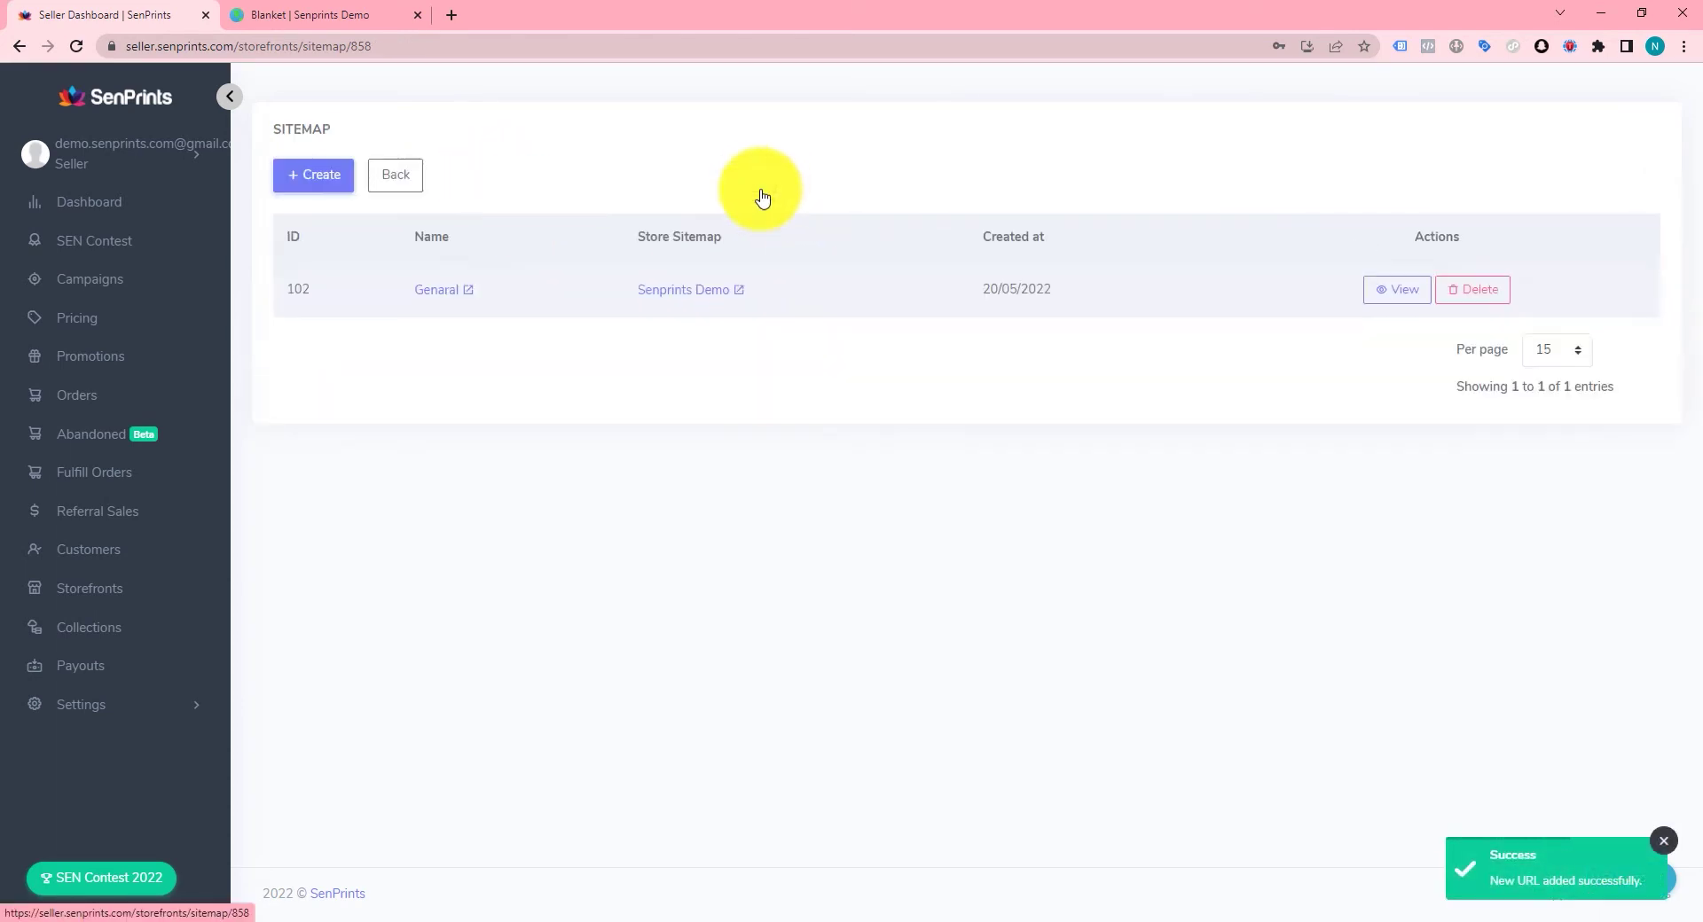
double_click(441, 286)
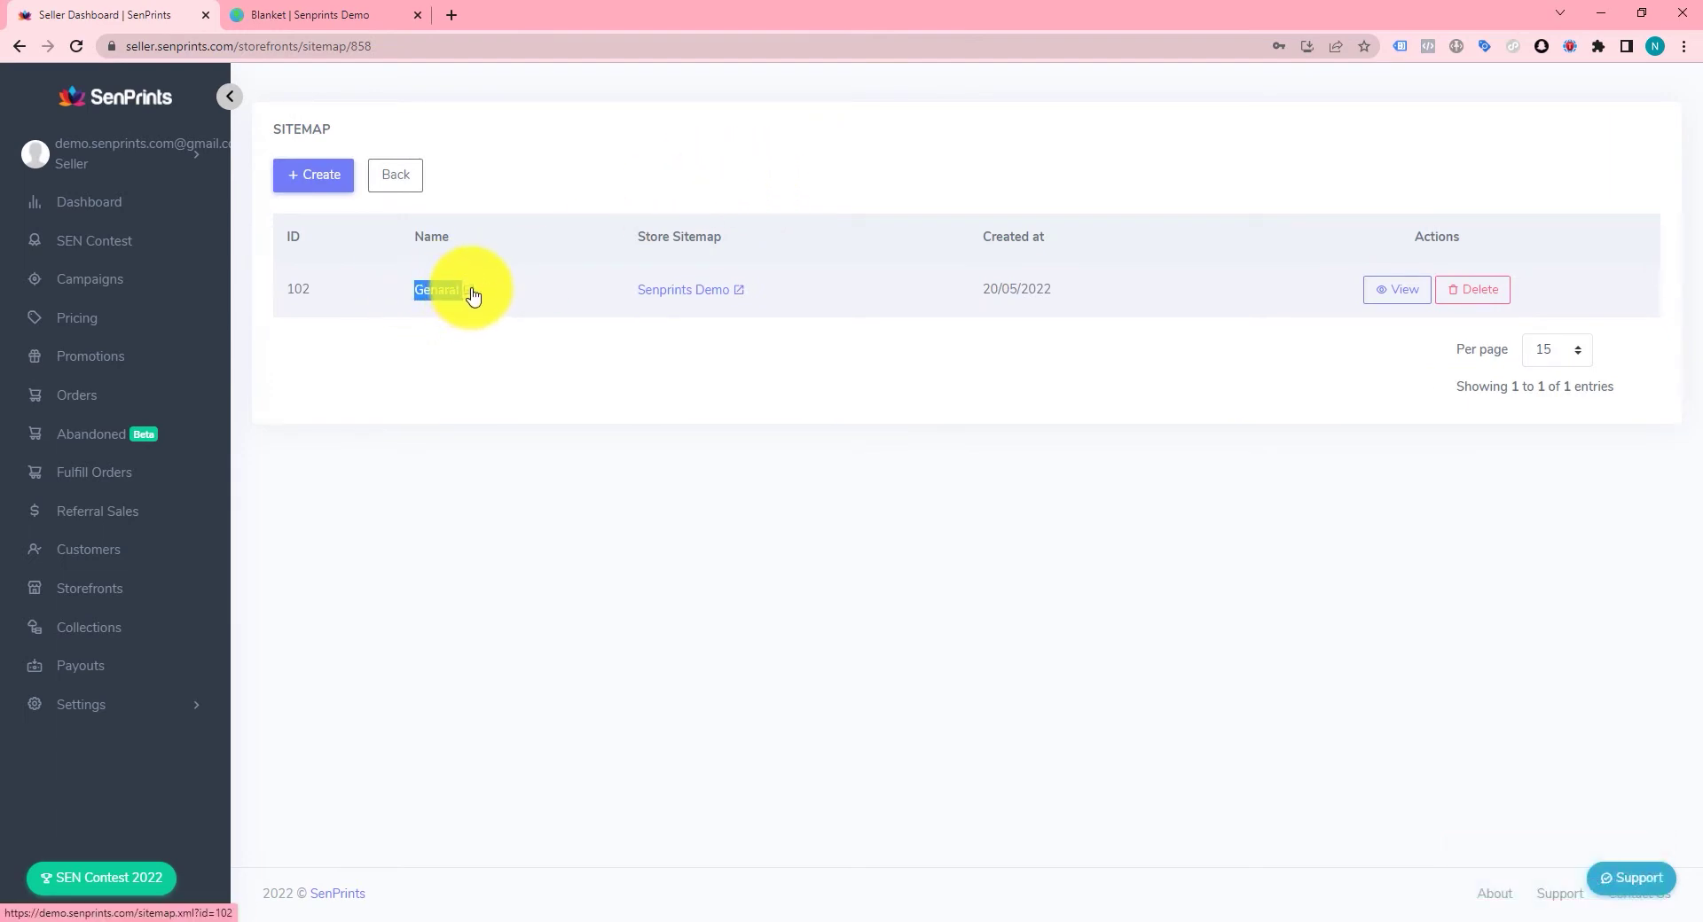
click(473, 296)
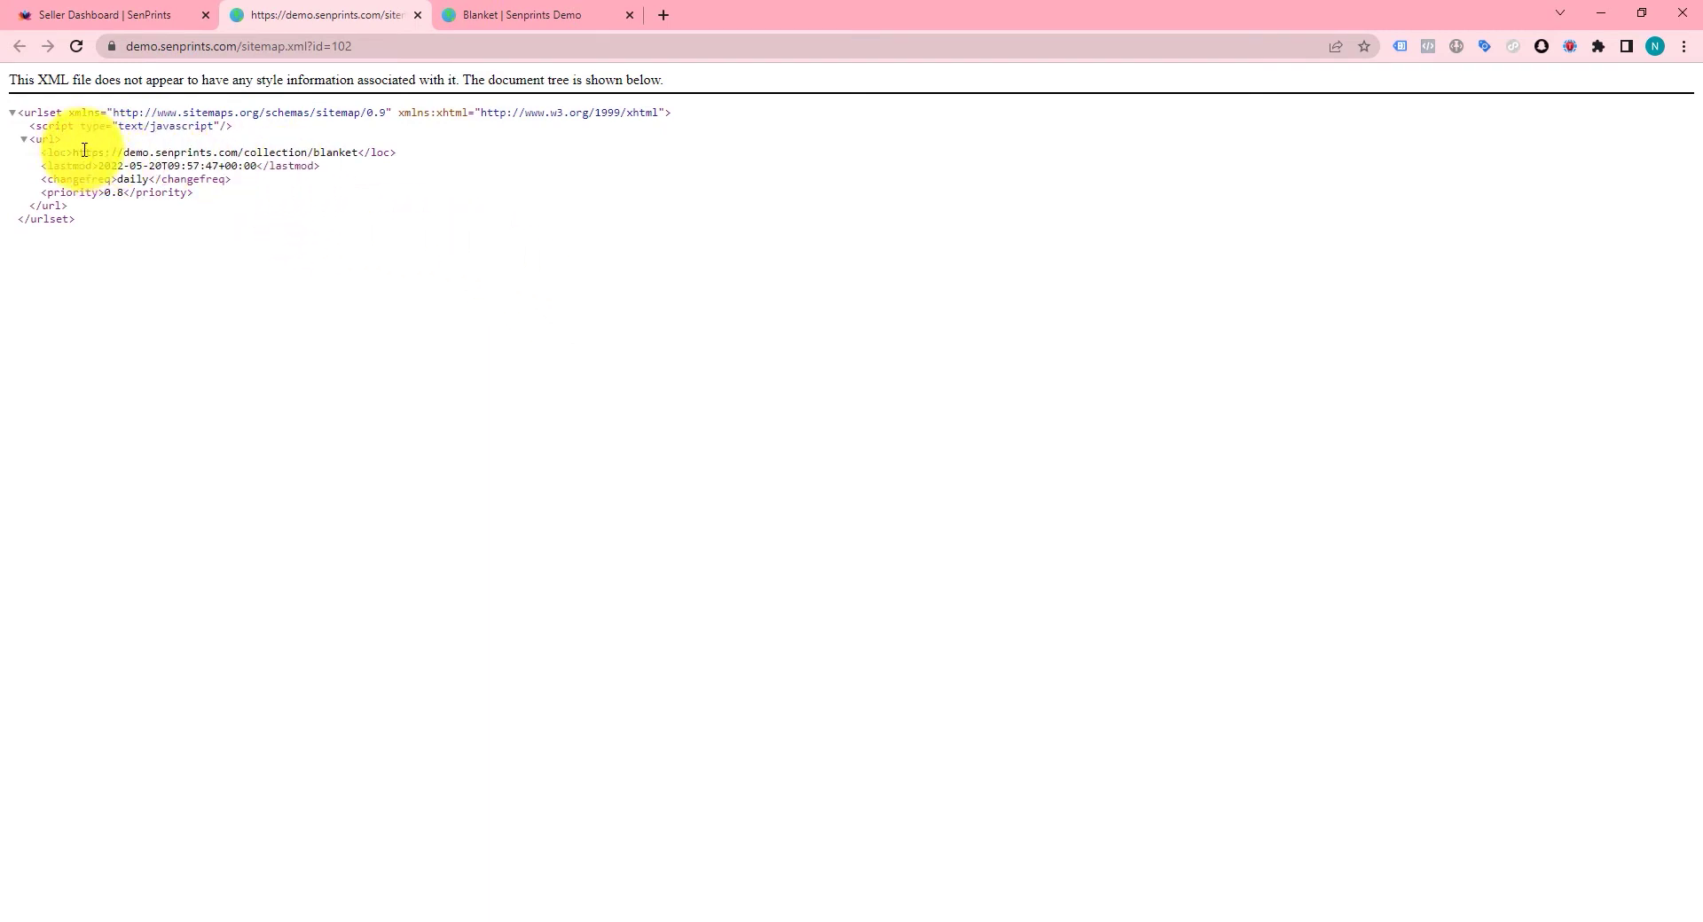
drag(84, 150, 355, 150)
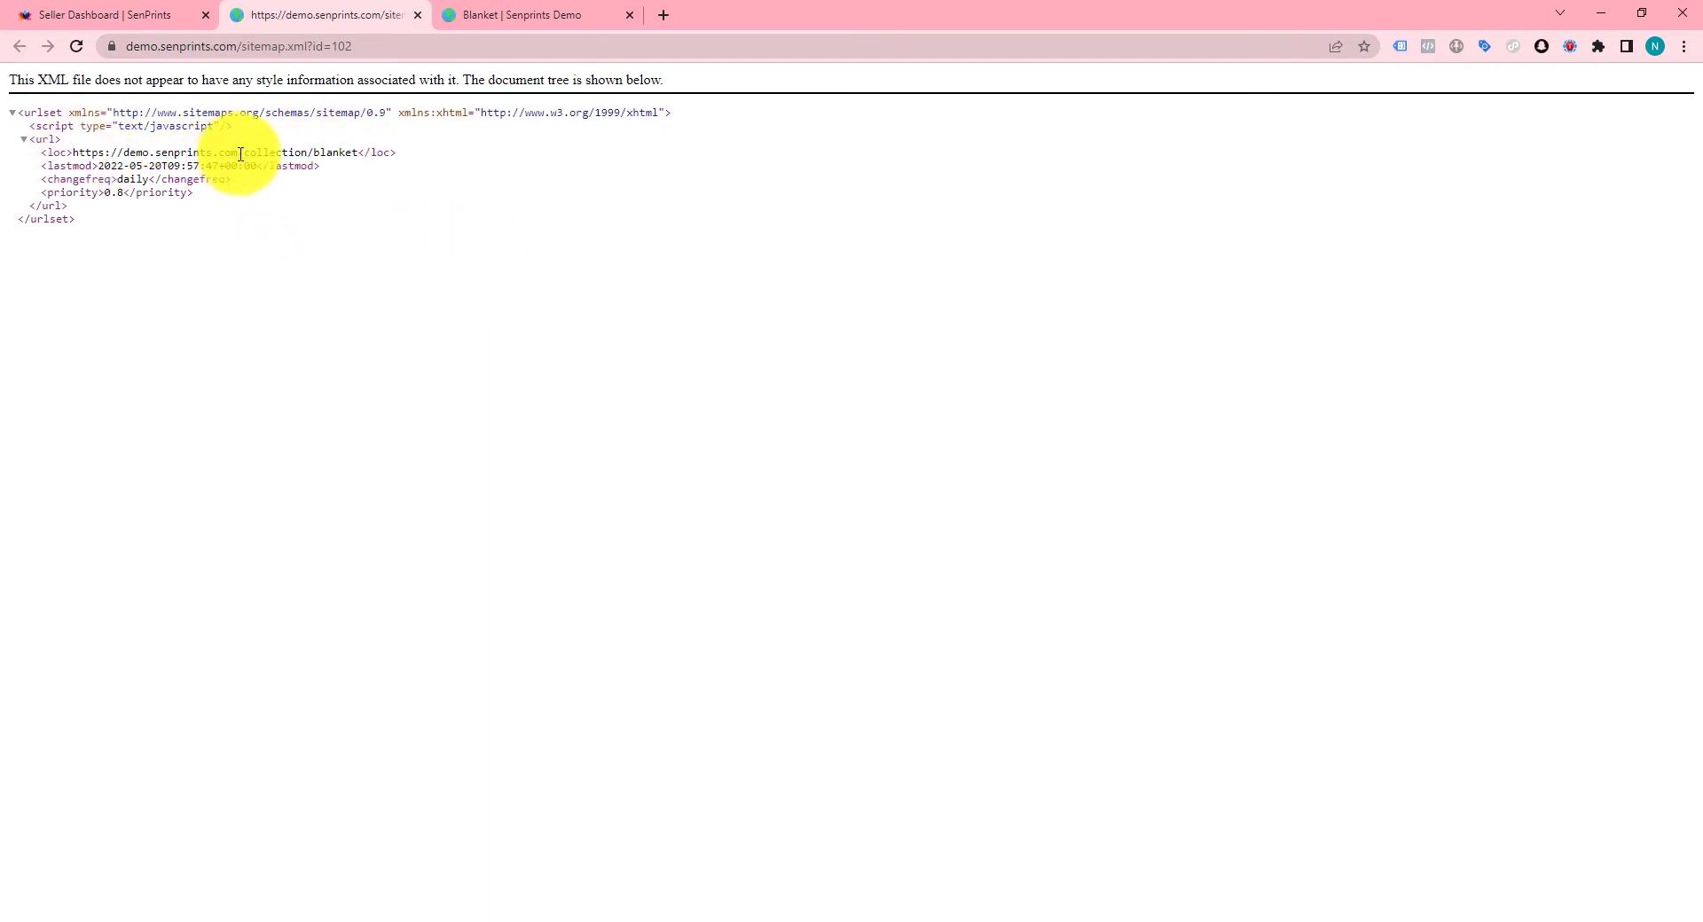
drag(244, 155, 103, 154)
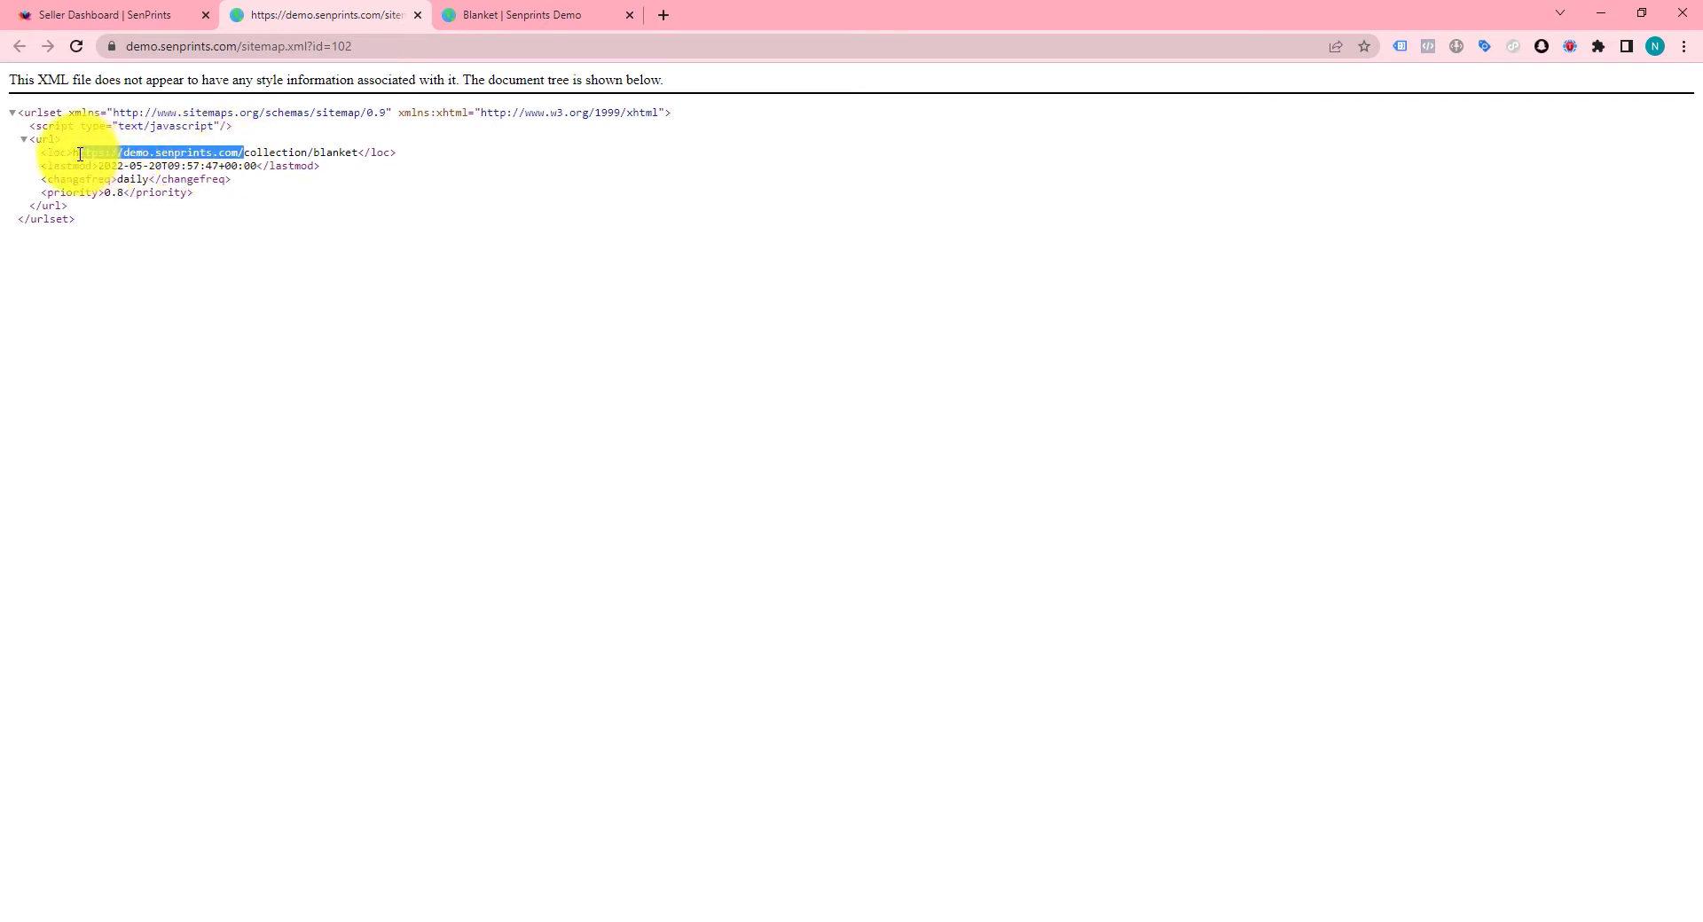
click(209, 151)
Step: Open the Senprints Demo store sitemap from the sitemap list and examine the sitemap location it contains
click(145, 13)
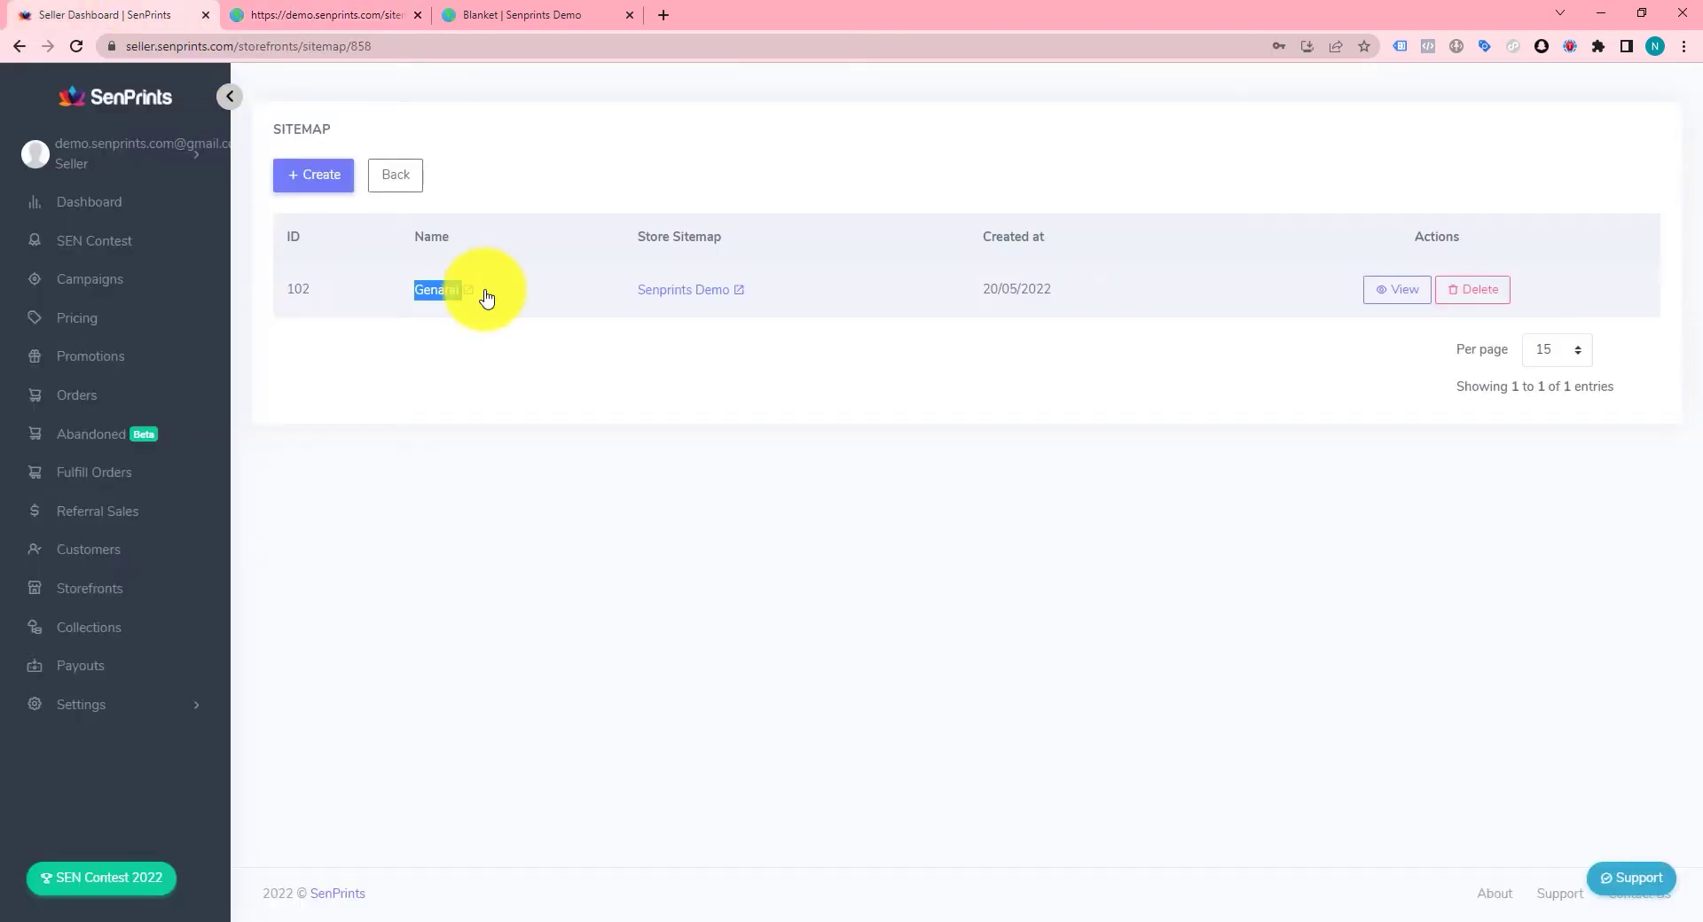
drag(439, 290, 715, 290)
click(737, 301)
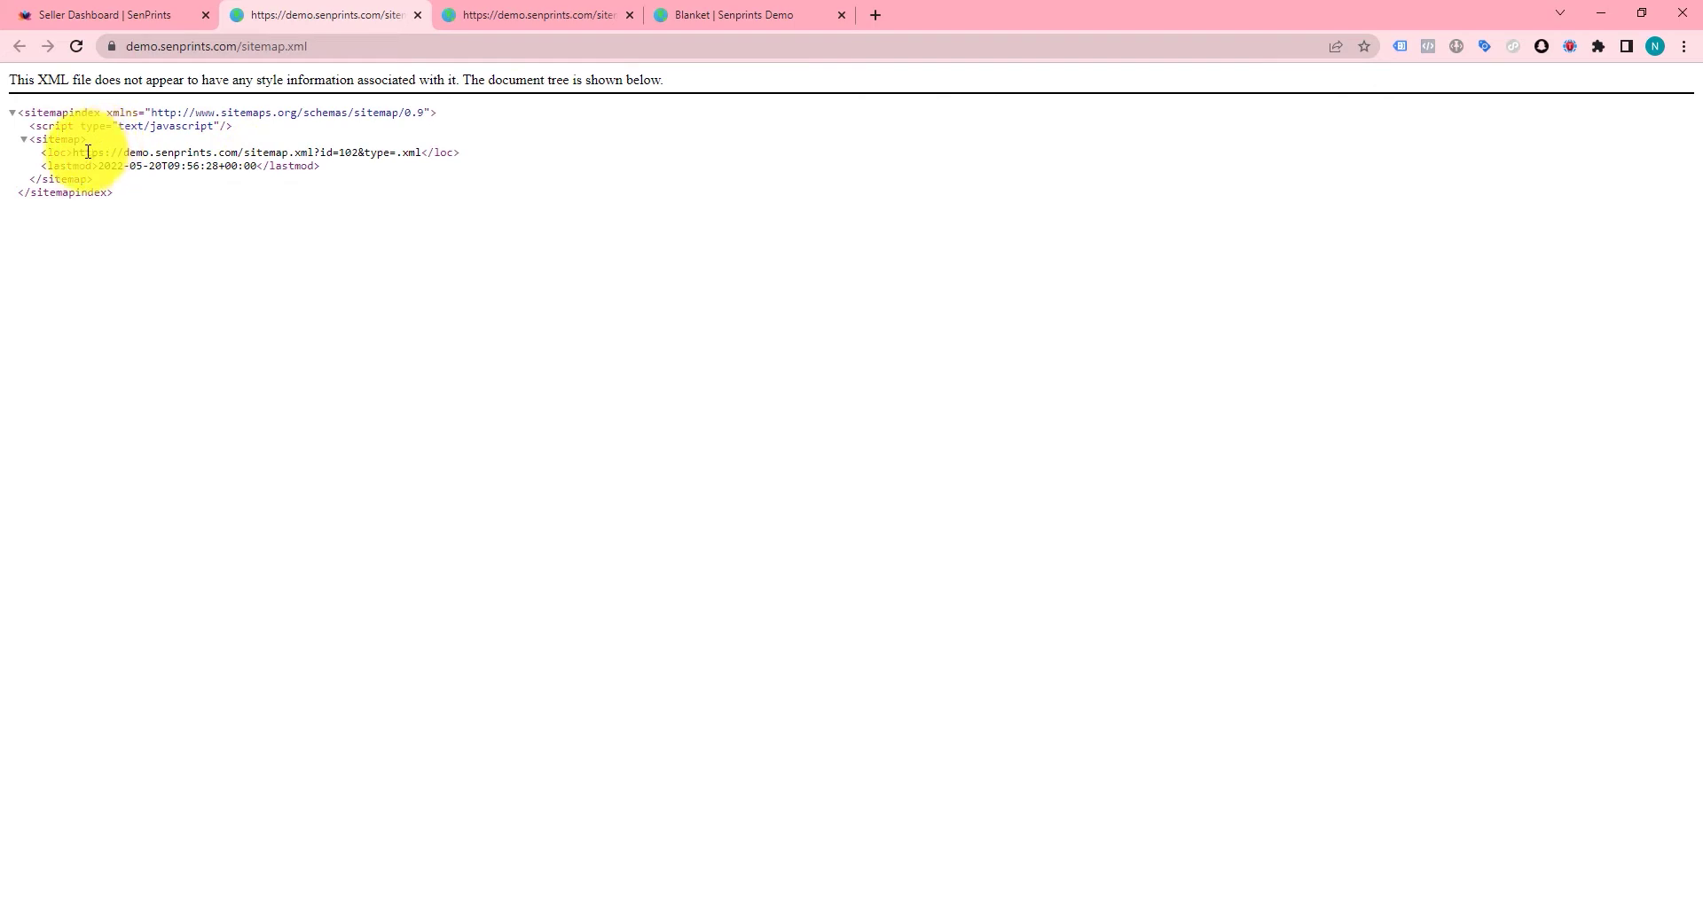
drag(88, 153, 350, 153)
click(347, 152)
Step: Compare the ID in the Genaral sitemap's address with the one in the store sitemap, and return to the dashboard
click(532, 14)
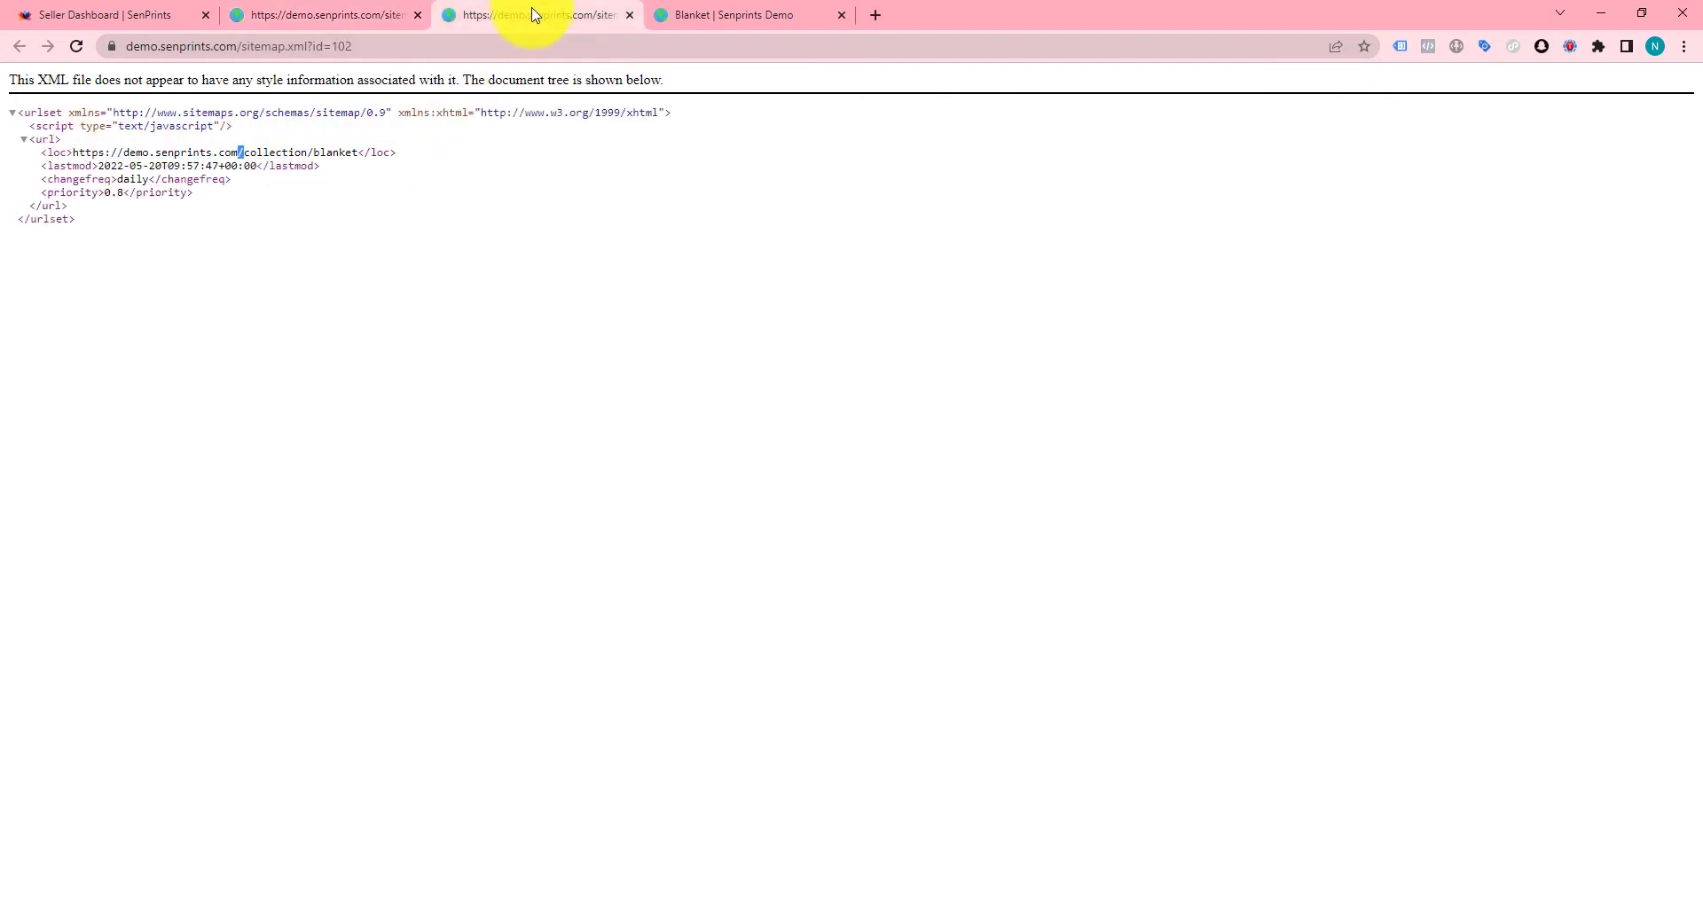
drag(313, 47, 417, 47)
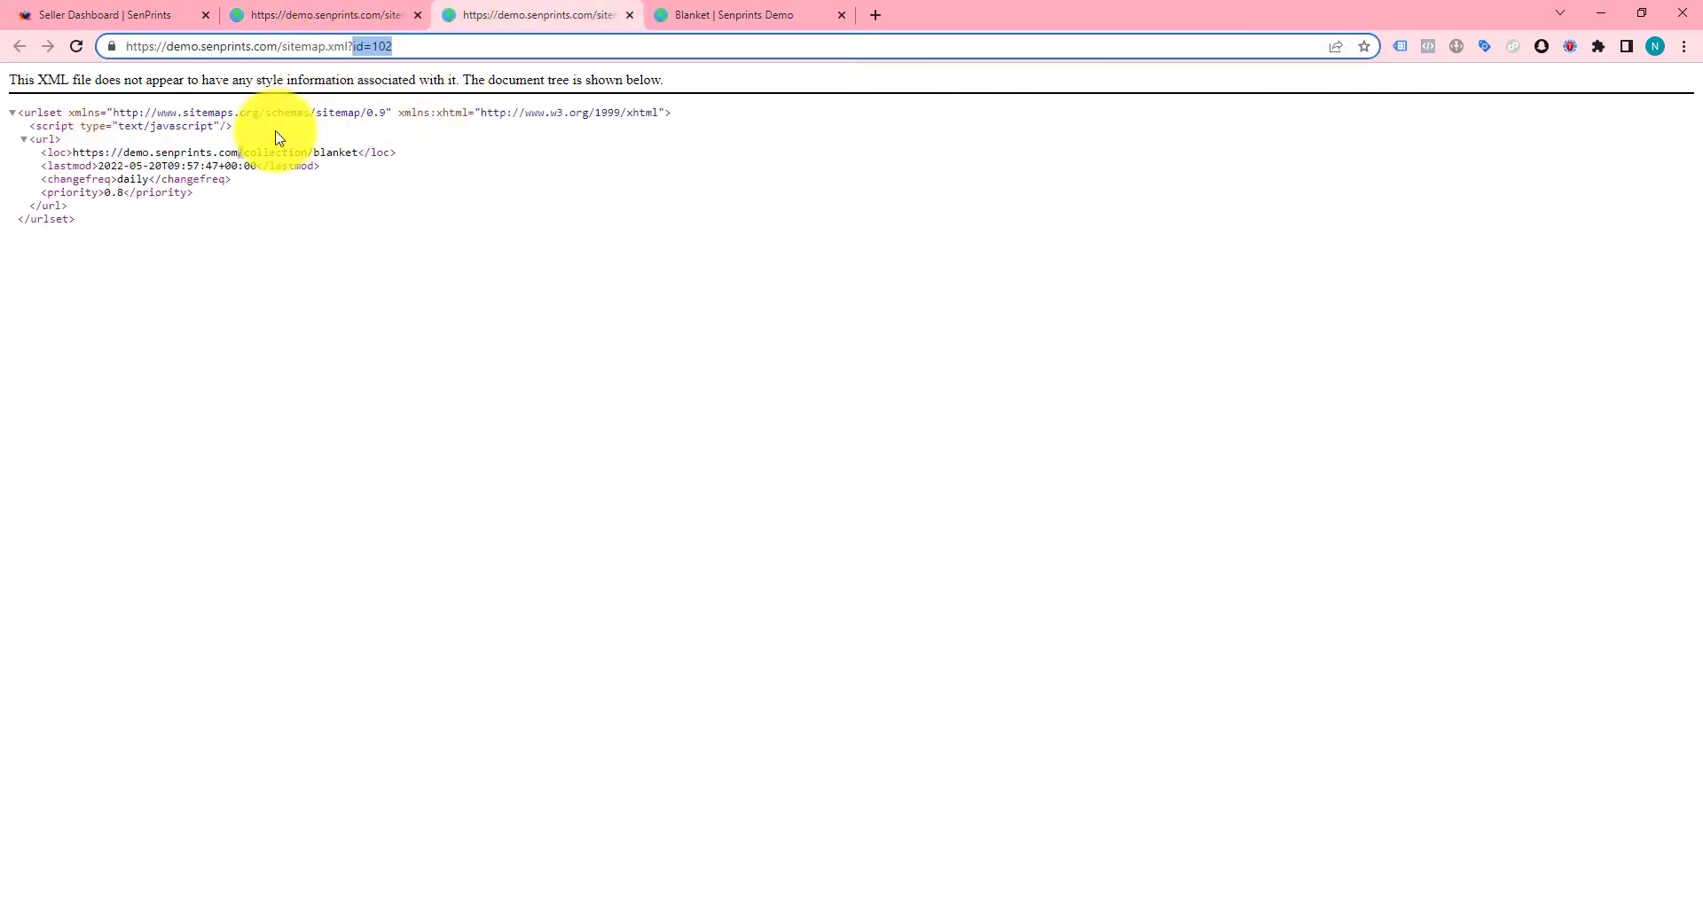
click(298, 7)
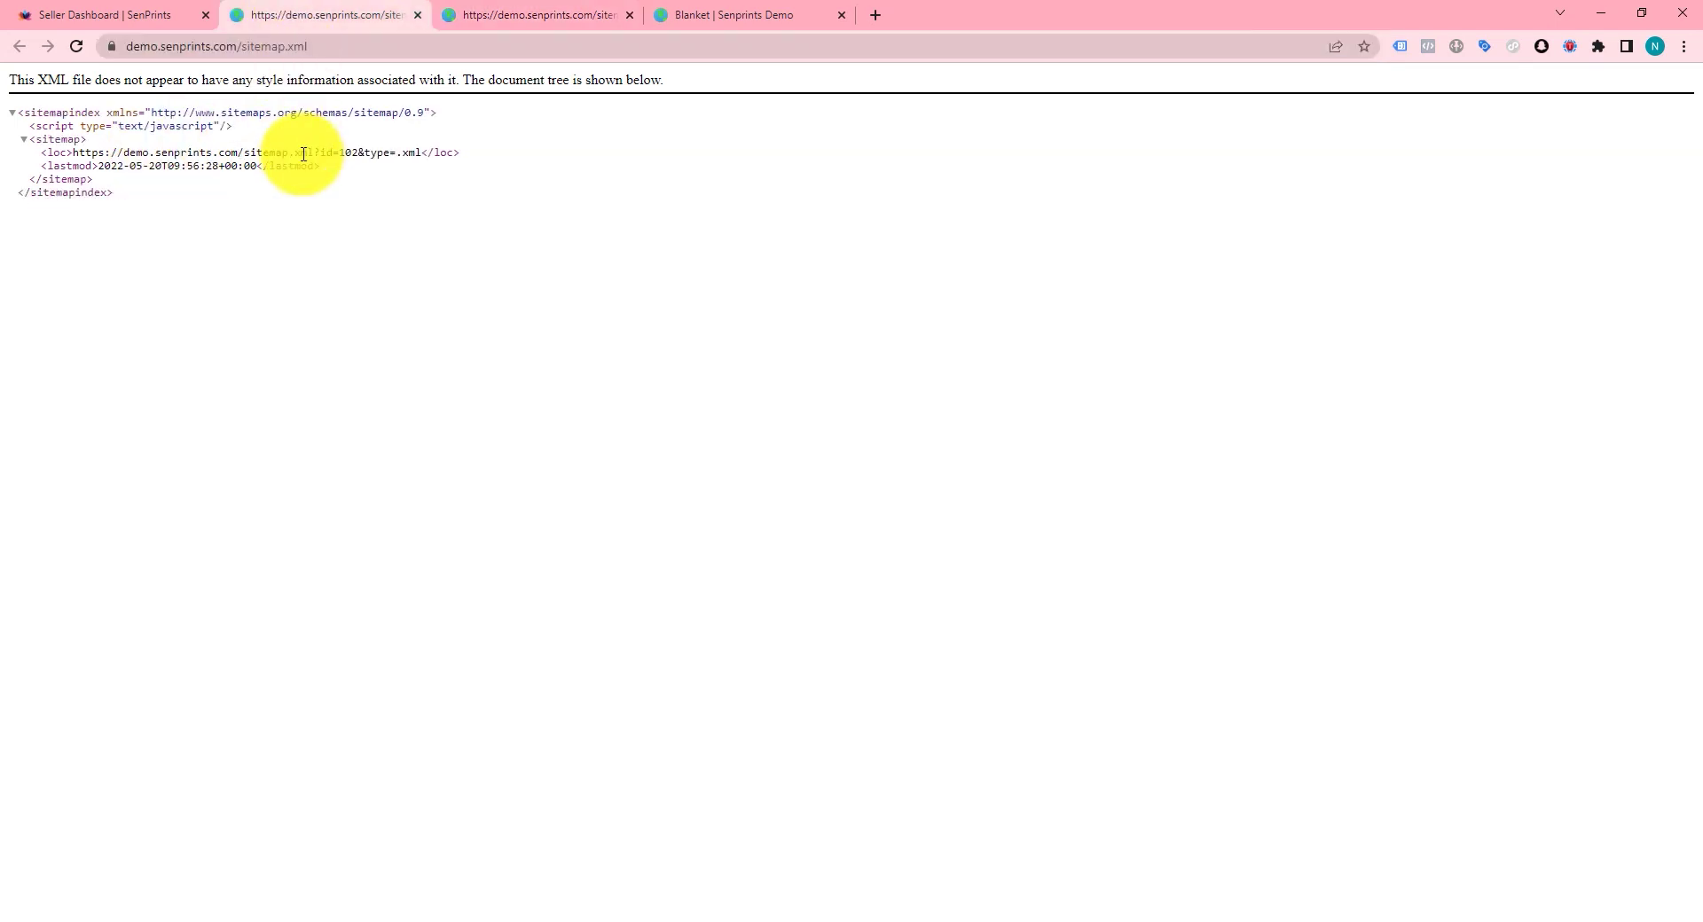
drag(307, 152, 401, 153)
click(130, 7)
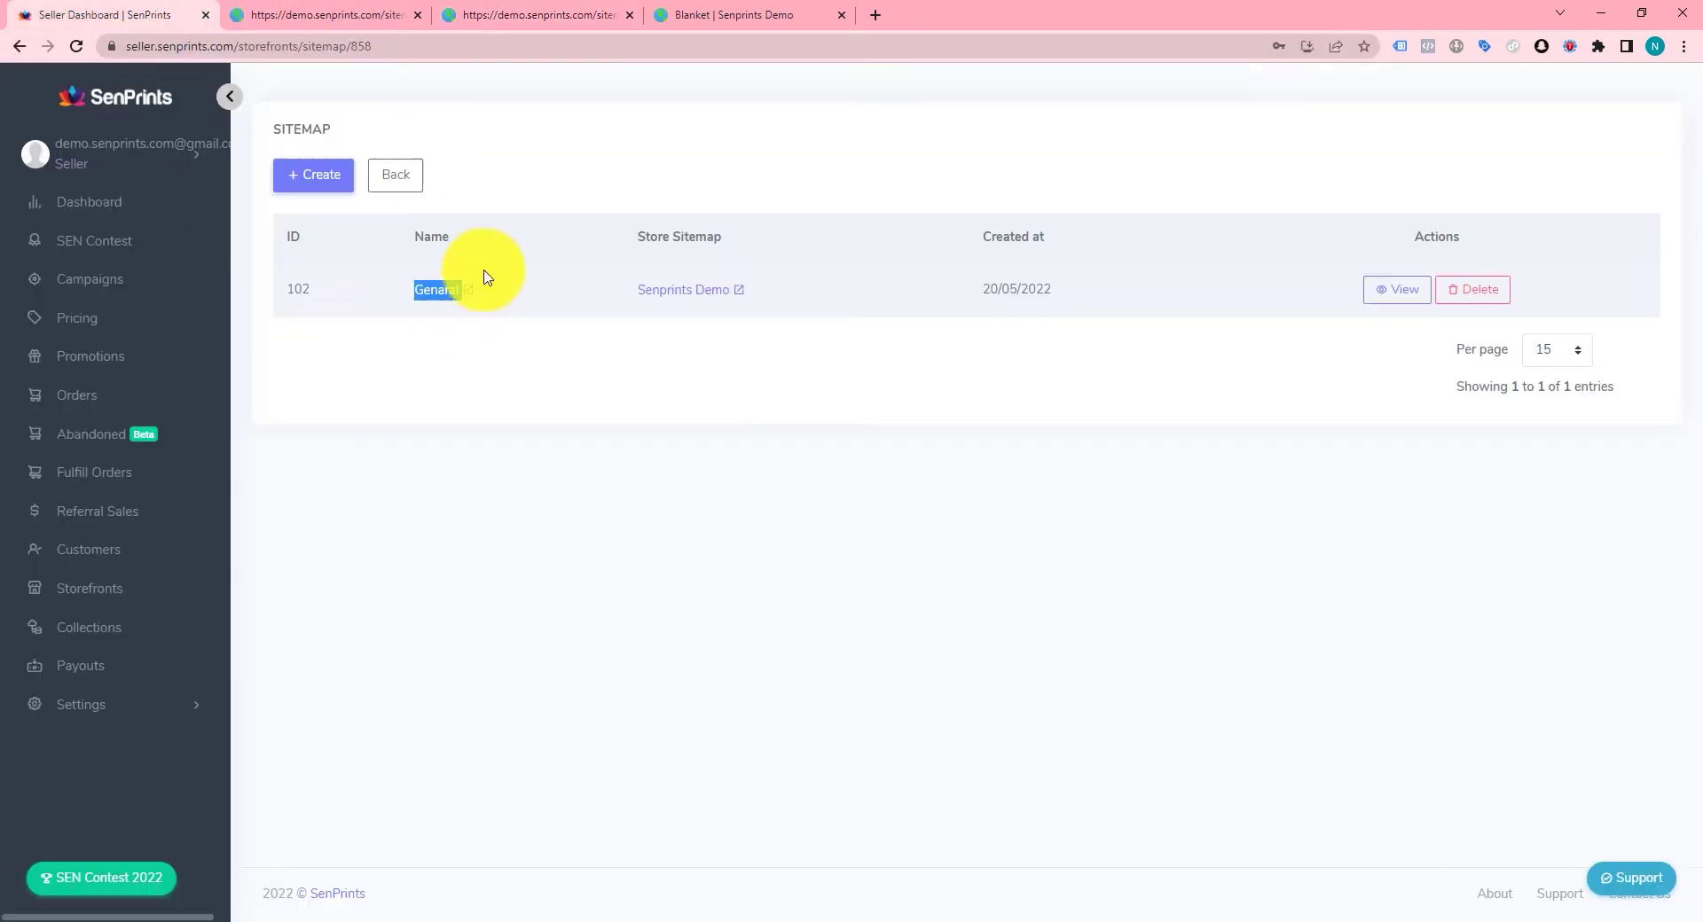
Step: Examine the location in the store sitemap and the ID in the Genaral sitemap's address, and return to the dashboard's sitemap list
click(372, 7)
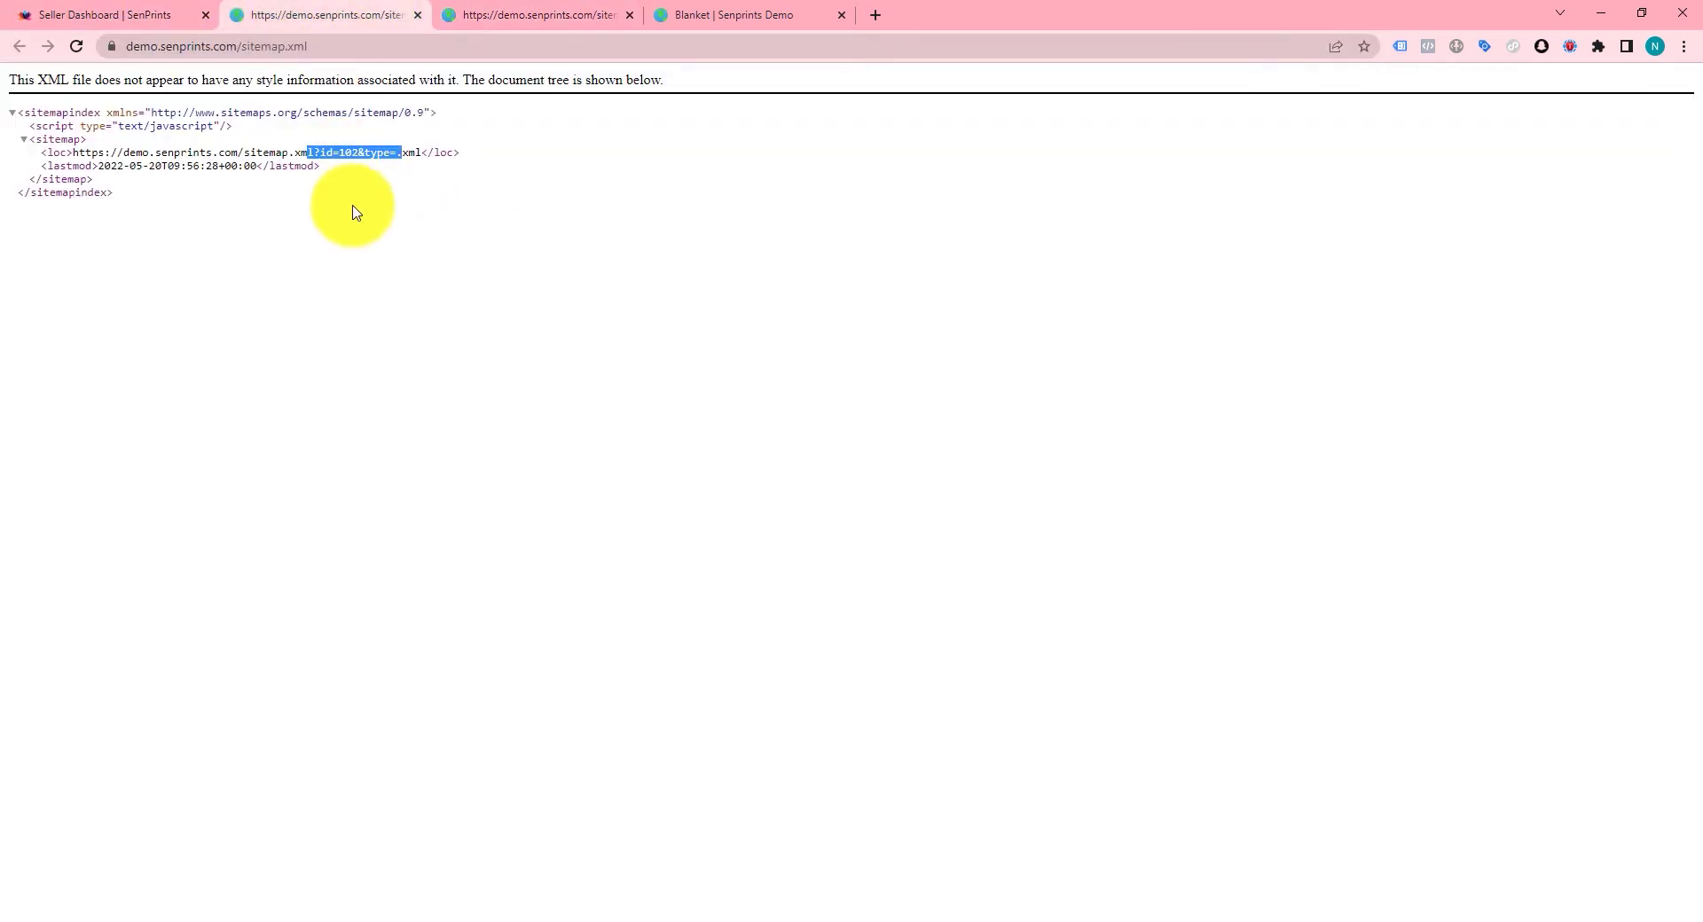
drag(250, 153, 352, 155)
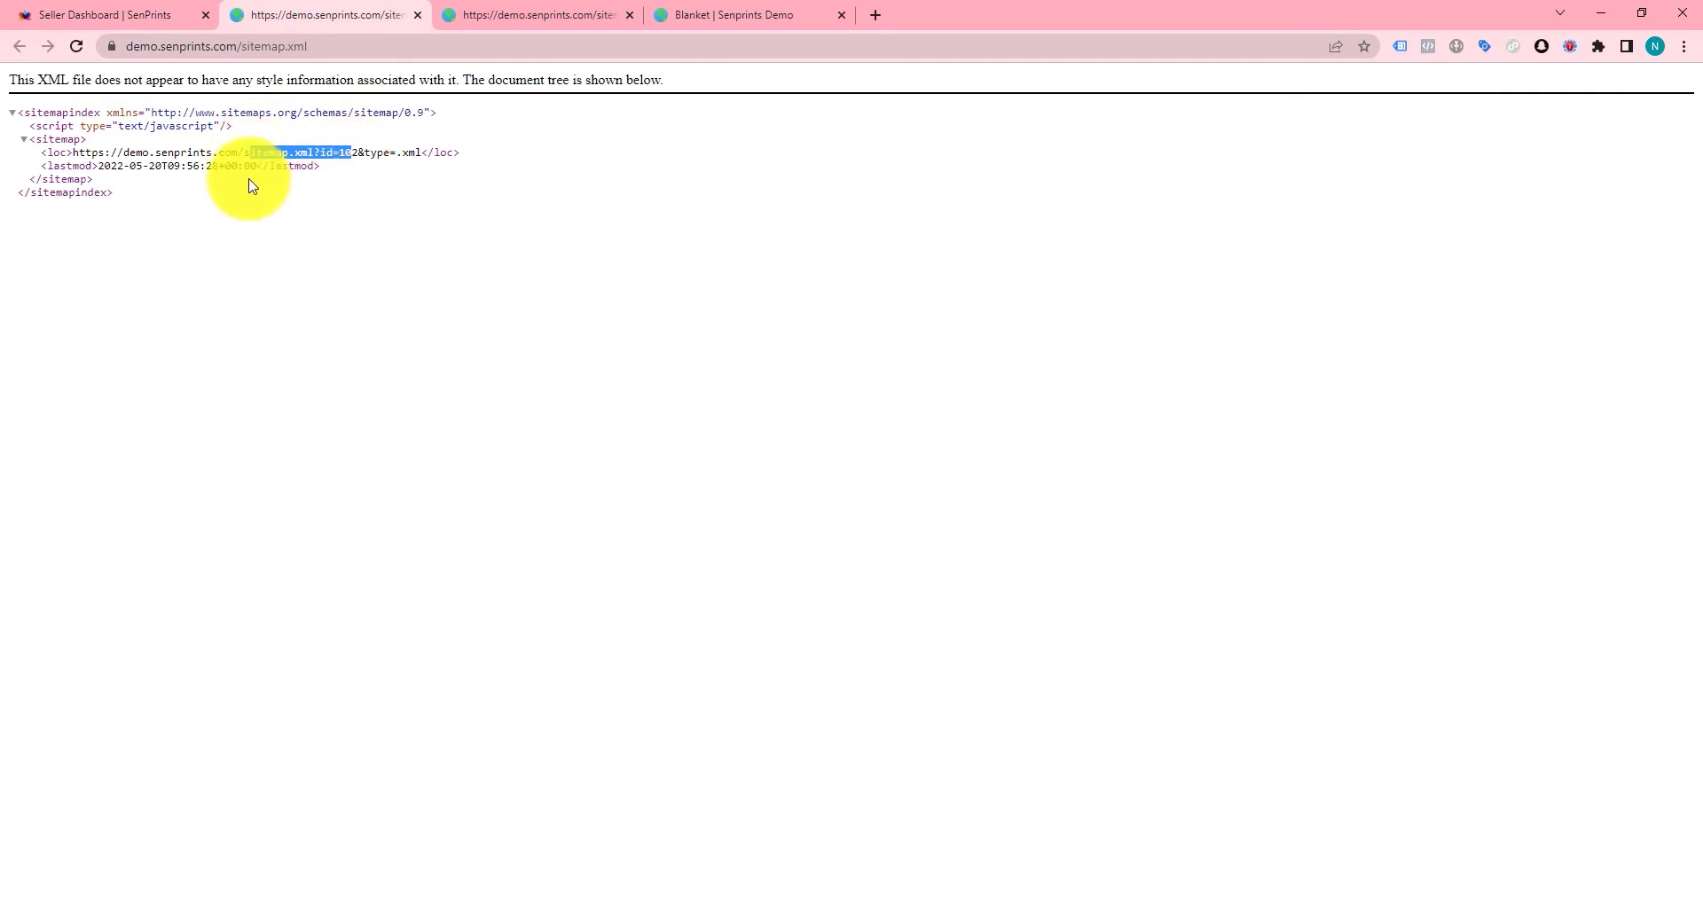
drag(133, 202, 4, 103)
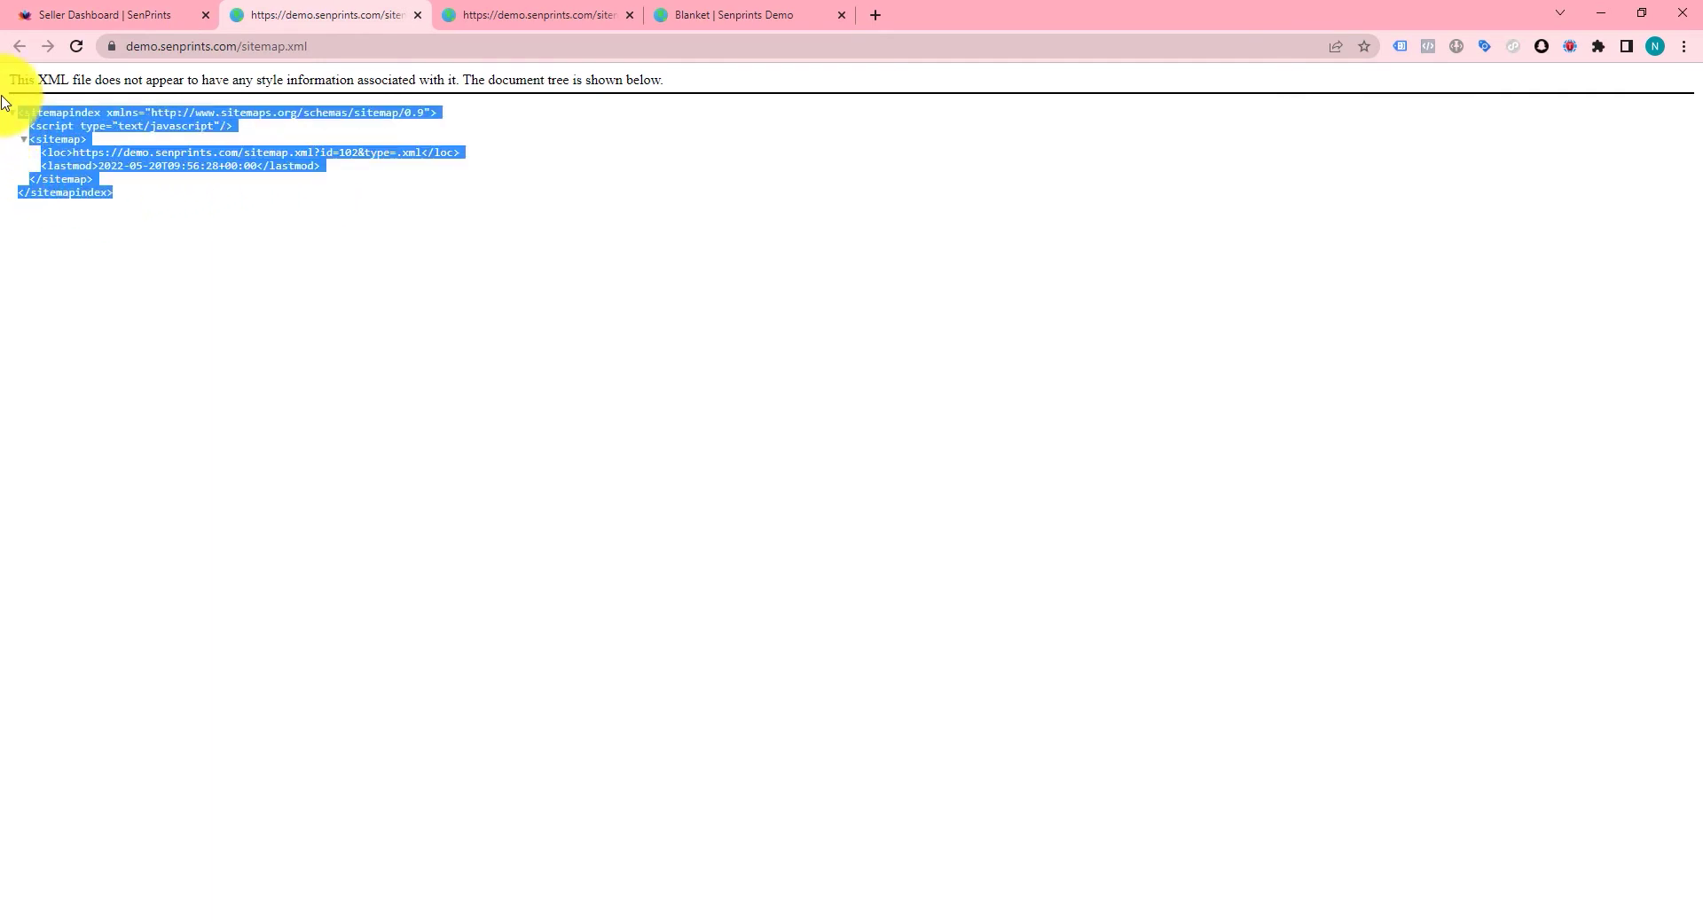
click(520, 13)
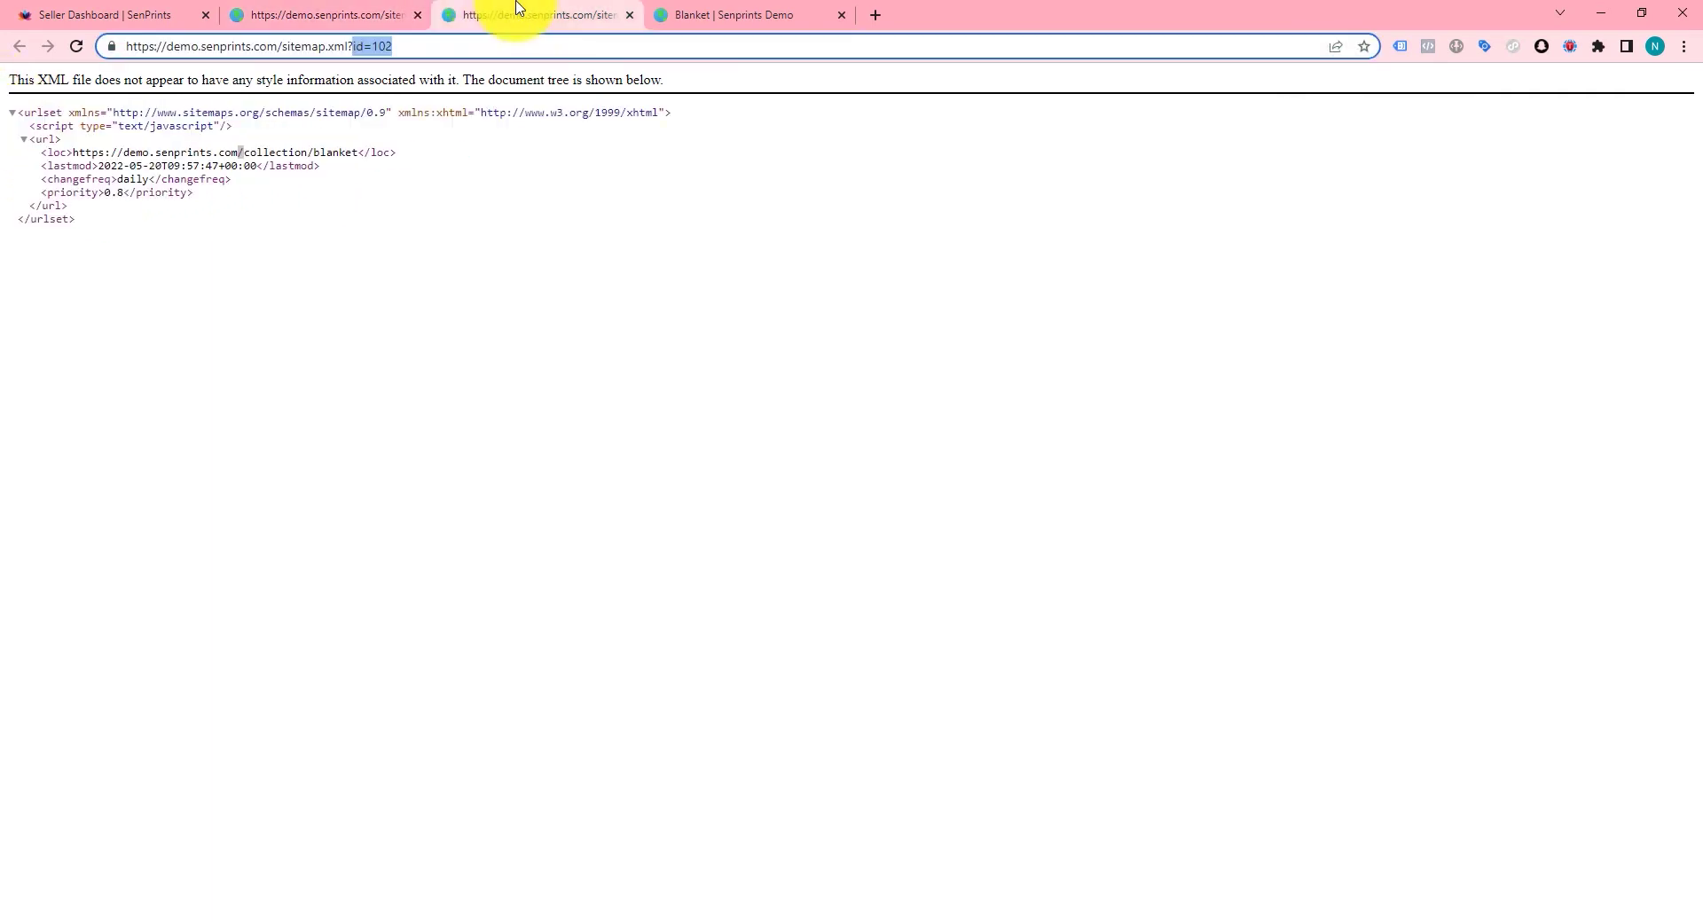
click(355, 49)
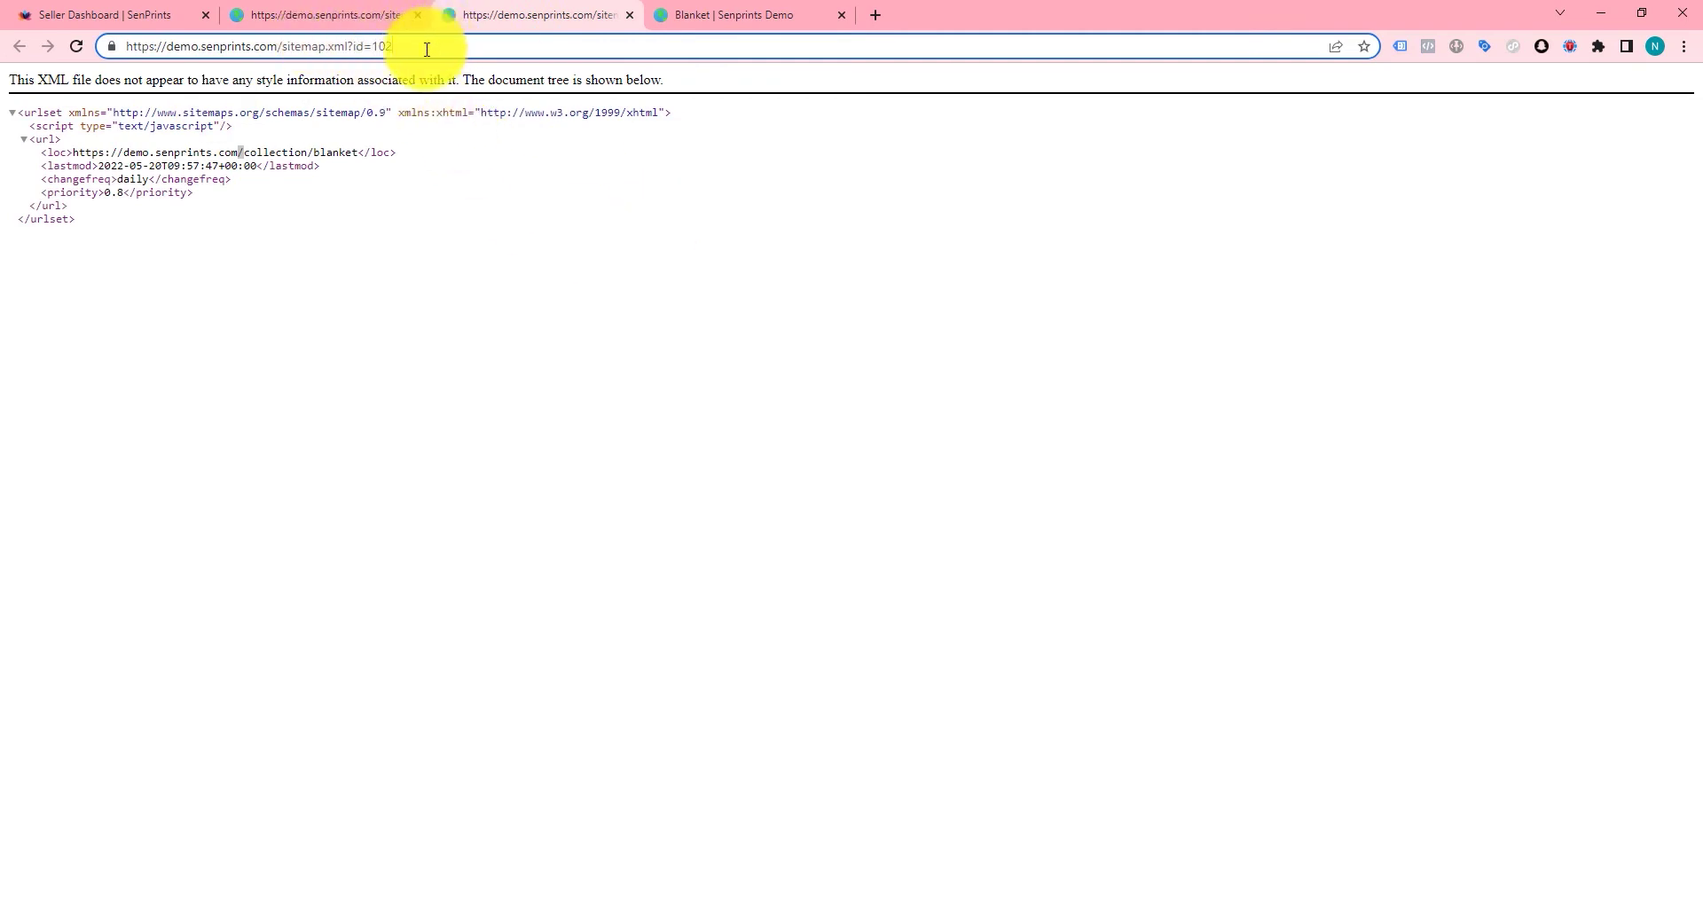
click(152, 13)
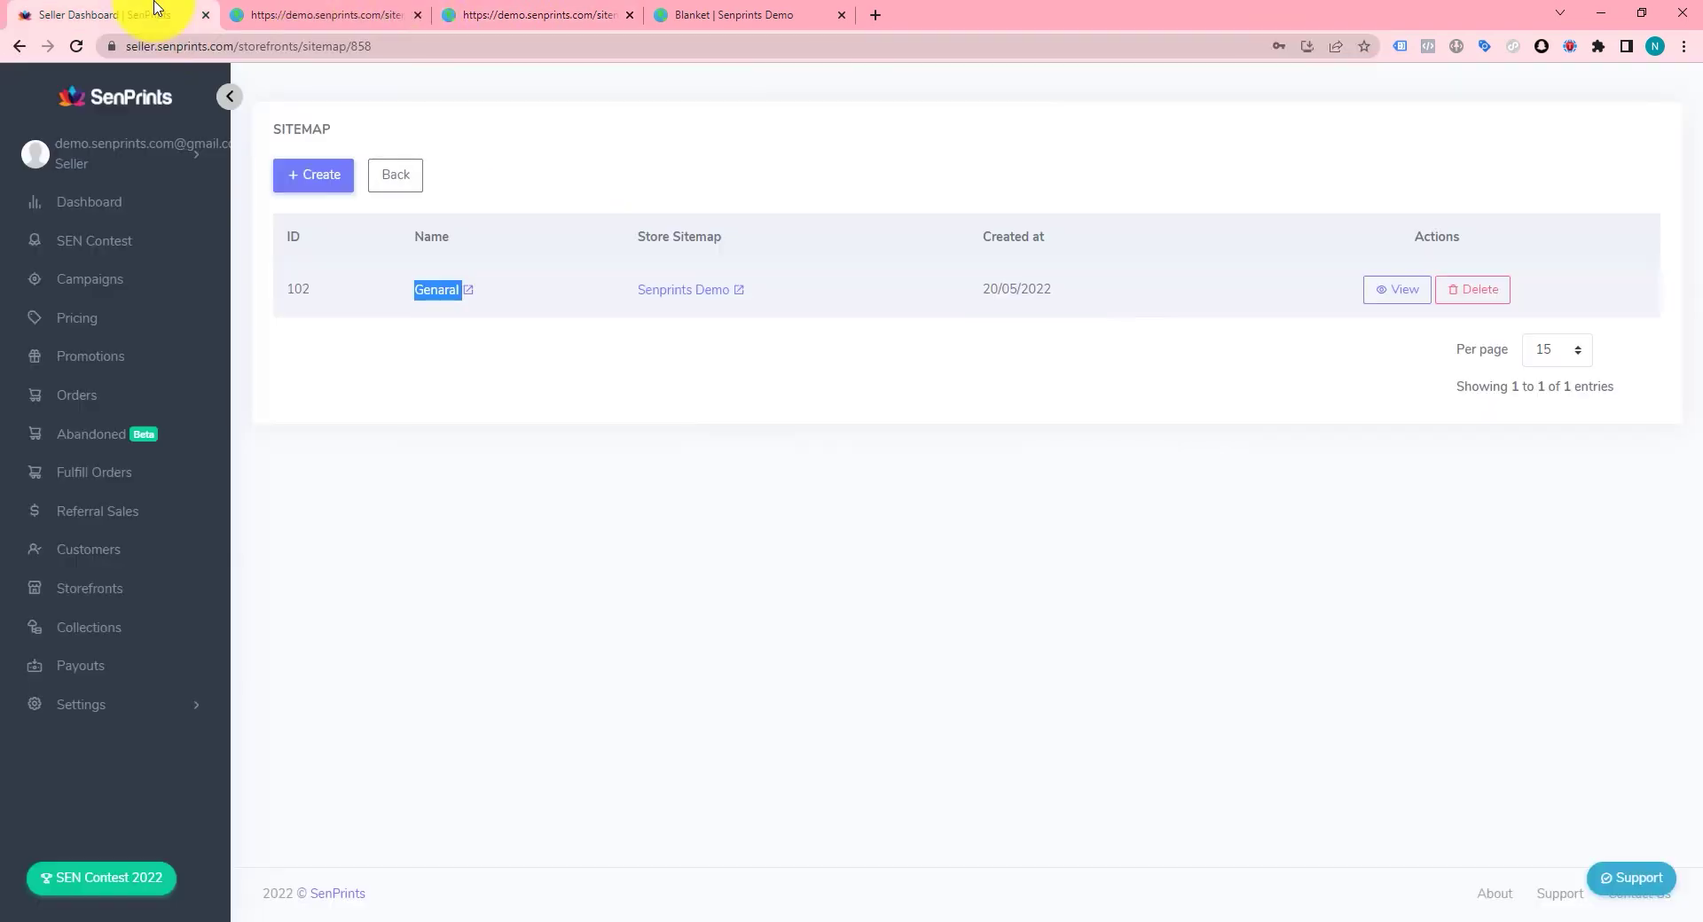
Step: Open the Genaral sitemap's URL list and view the blank Sitemaps.csv file in Excel
click(1397, 290)
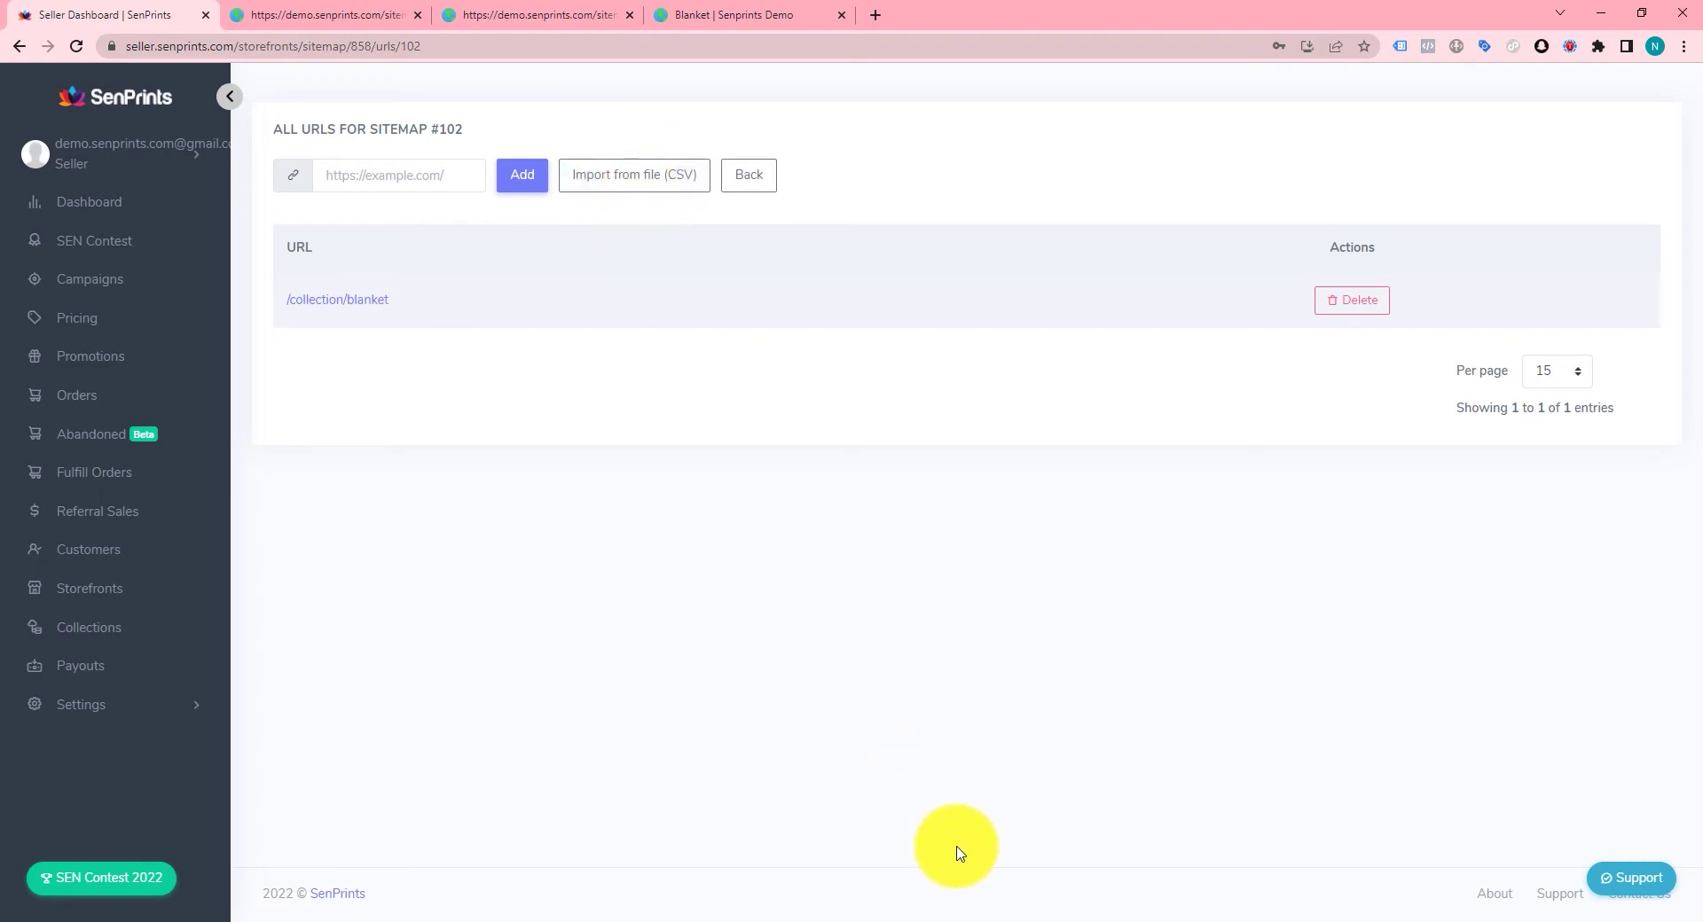
click(855, 919)
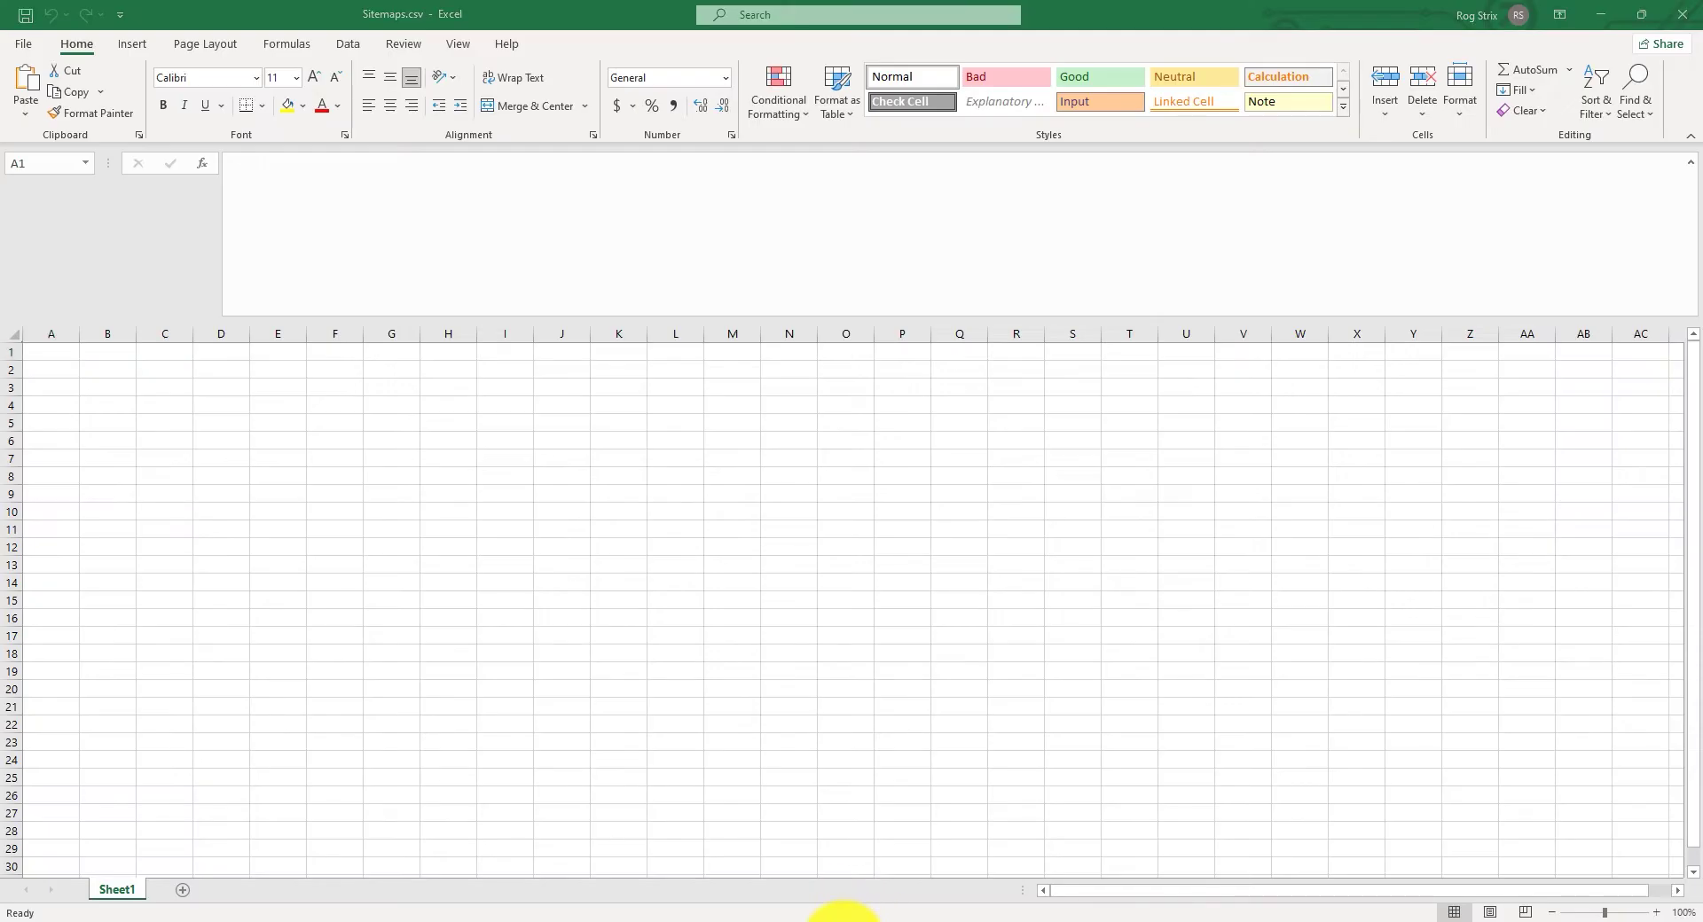
click(844, 919)
Step: From the storefront's Blanket page in Chrome, open the Drinkware, Canvas, Poster and Phone Case collections in separate tabs
click(701, 14)
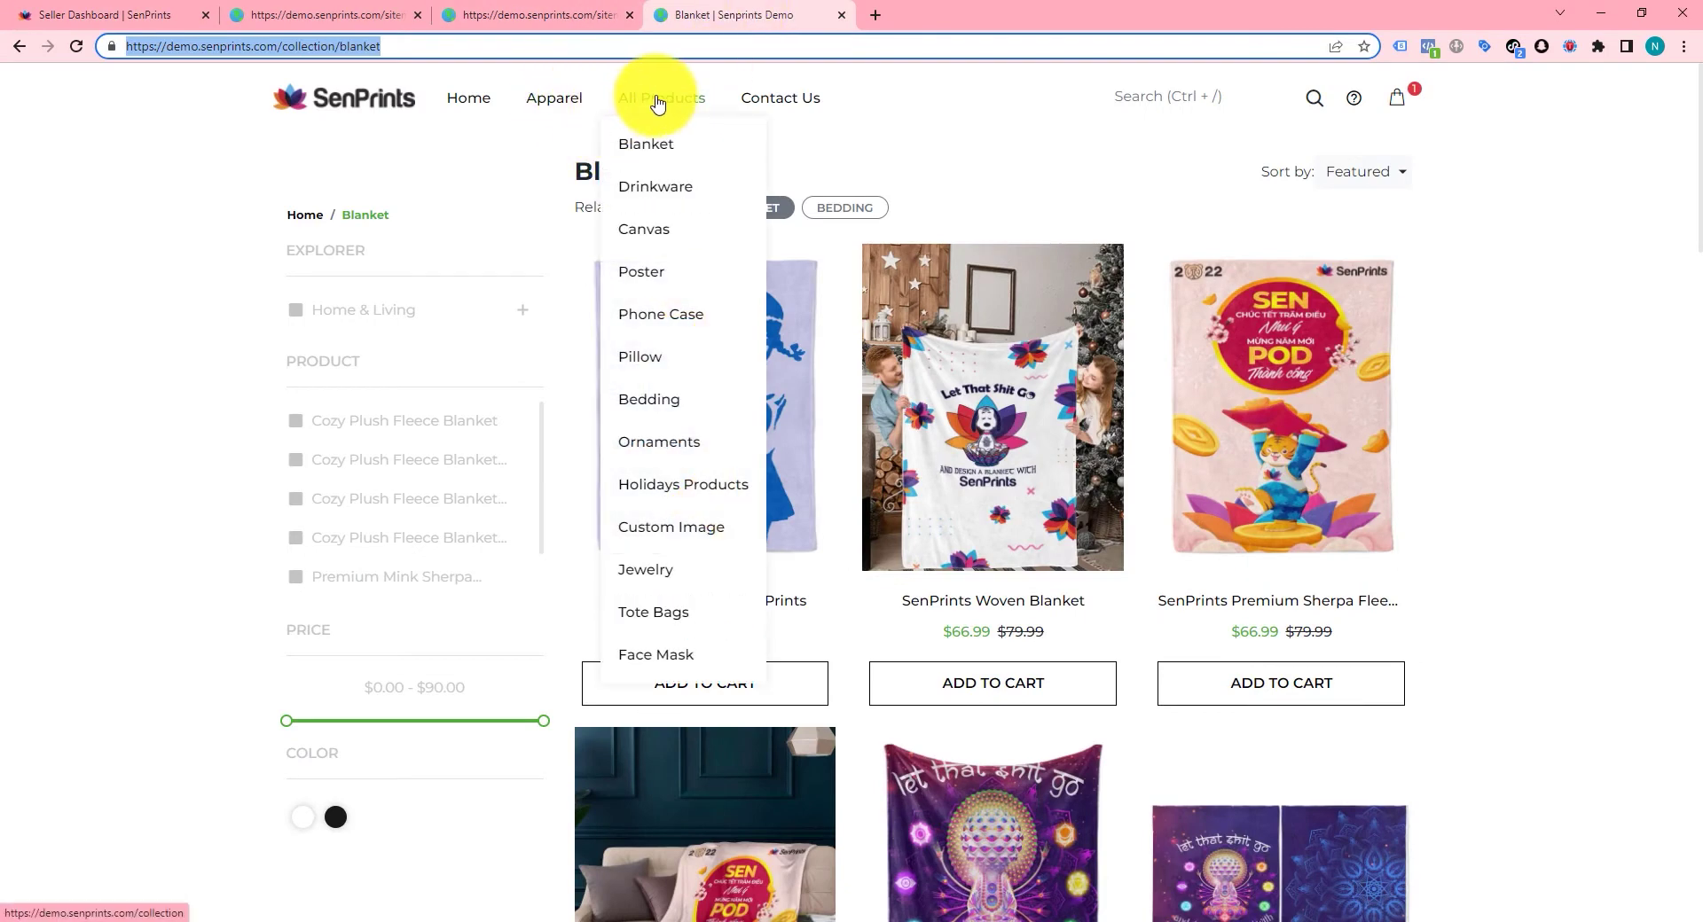
middle_click(647, 194)
middle_click(649, 232)
middle_click(640, 274)
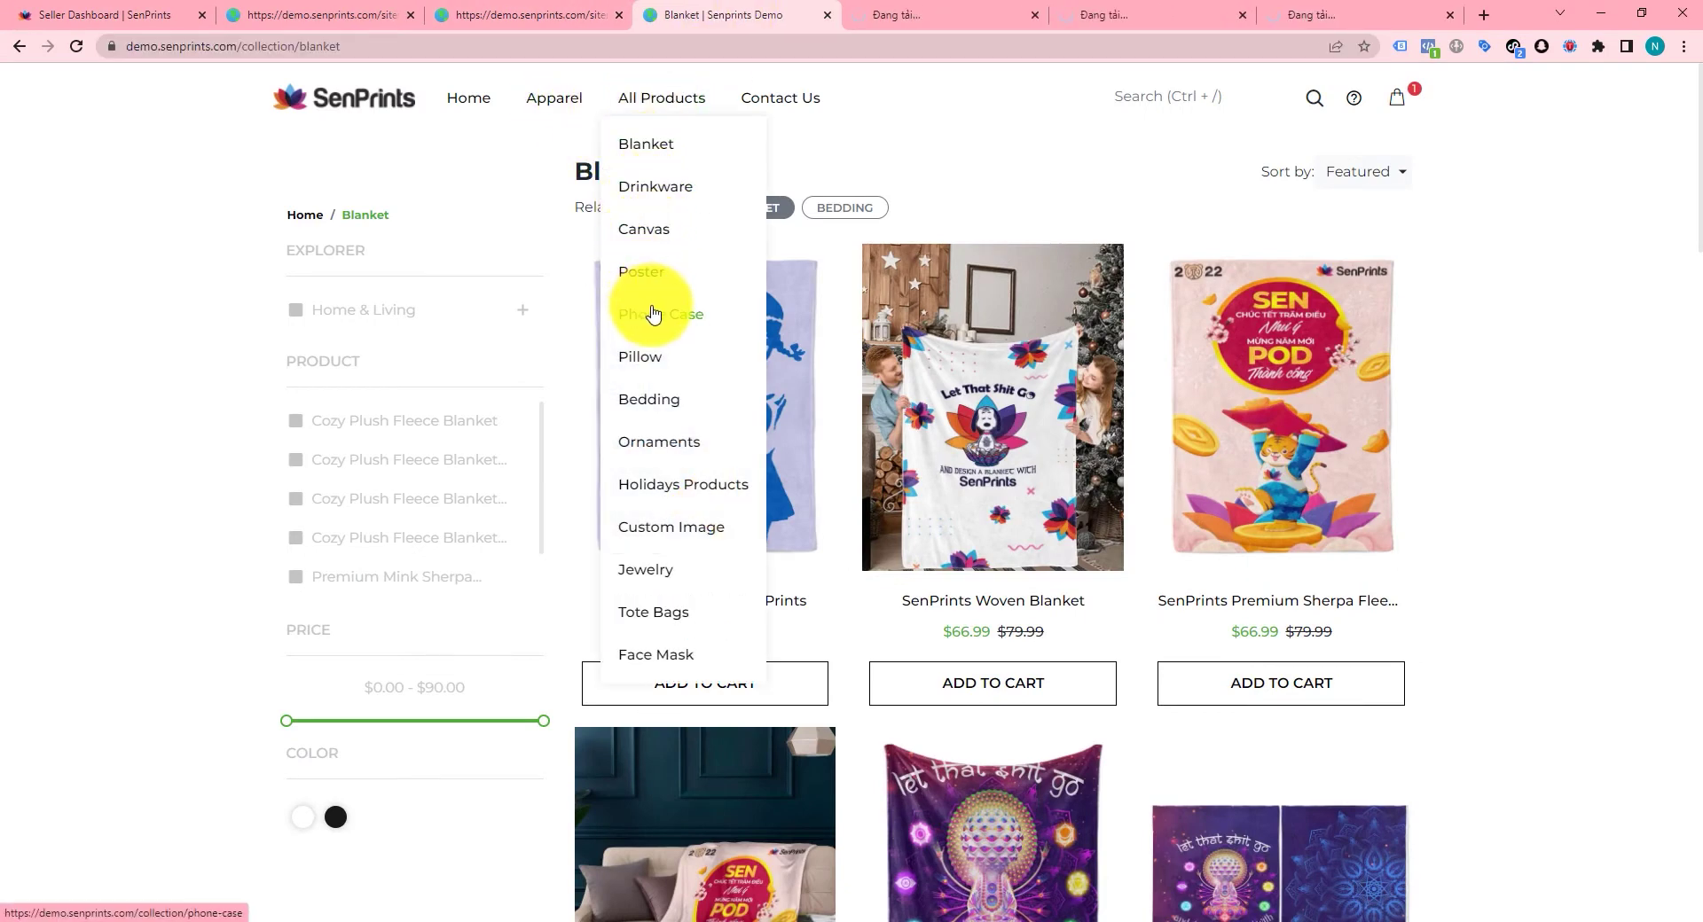
middle_click(654, 315)
Step: Copy the Drinkware page's path /collection/drinkware into cell A1 of Sitemaps.csv in Excel and fit column A to it
click(851, 14)
drag(237, 45, 433, 46)
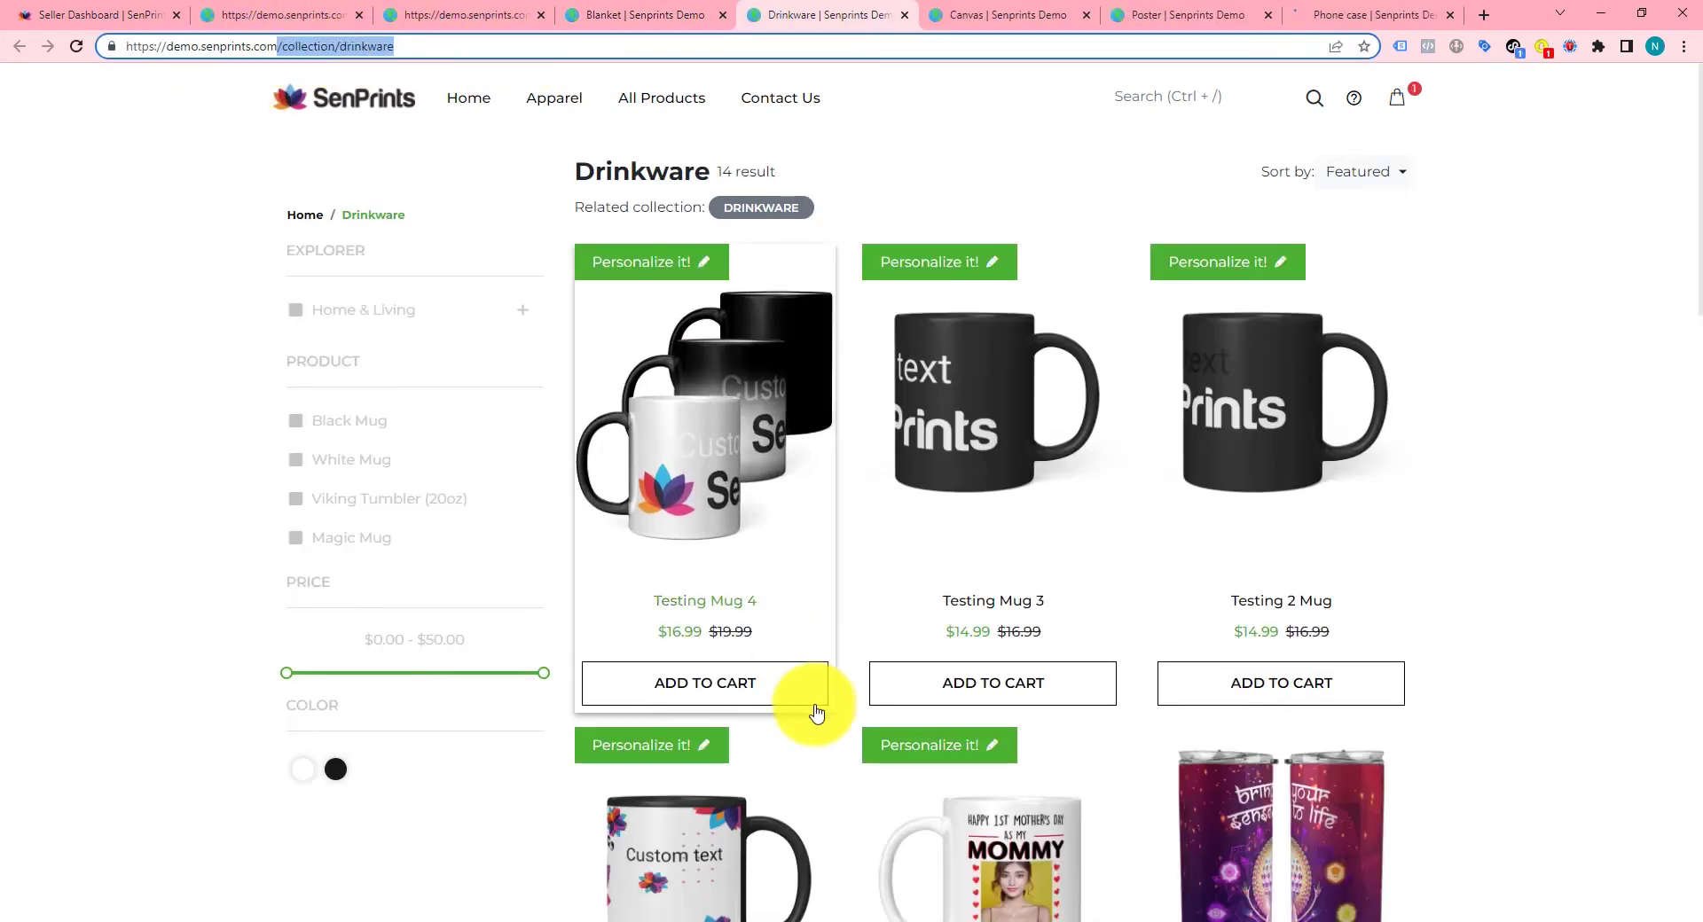
key(alt+Tab)
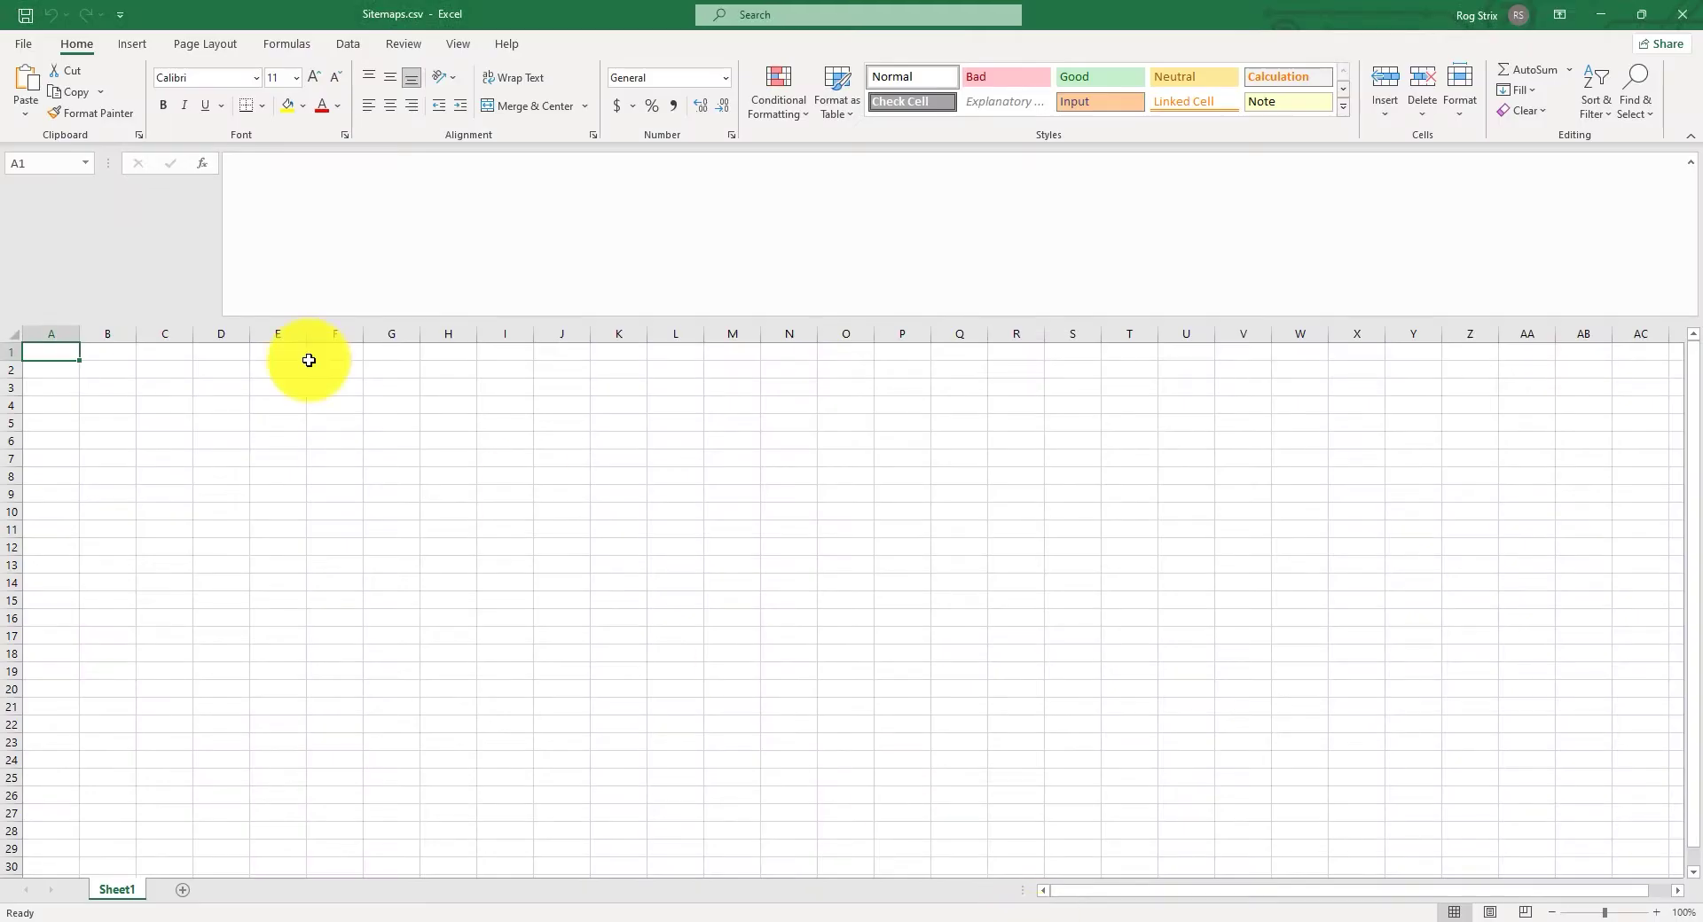
double_click(61, 356)
text(/collection/drinkware)
key(Return)
double_click(79, 333)
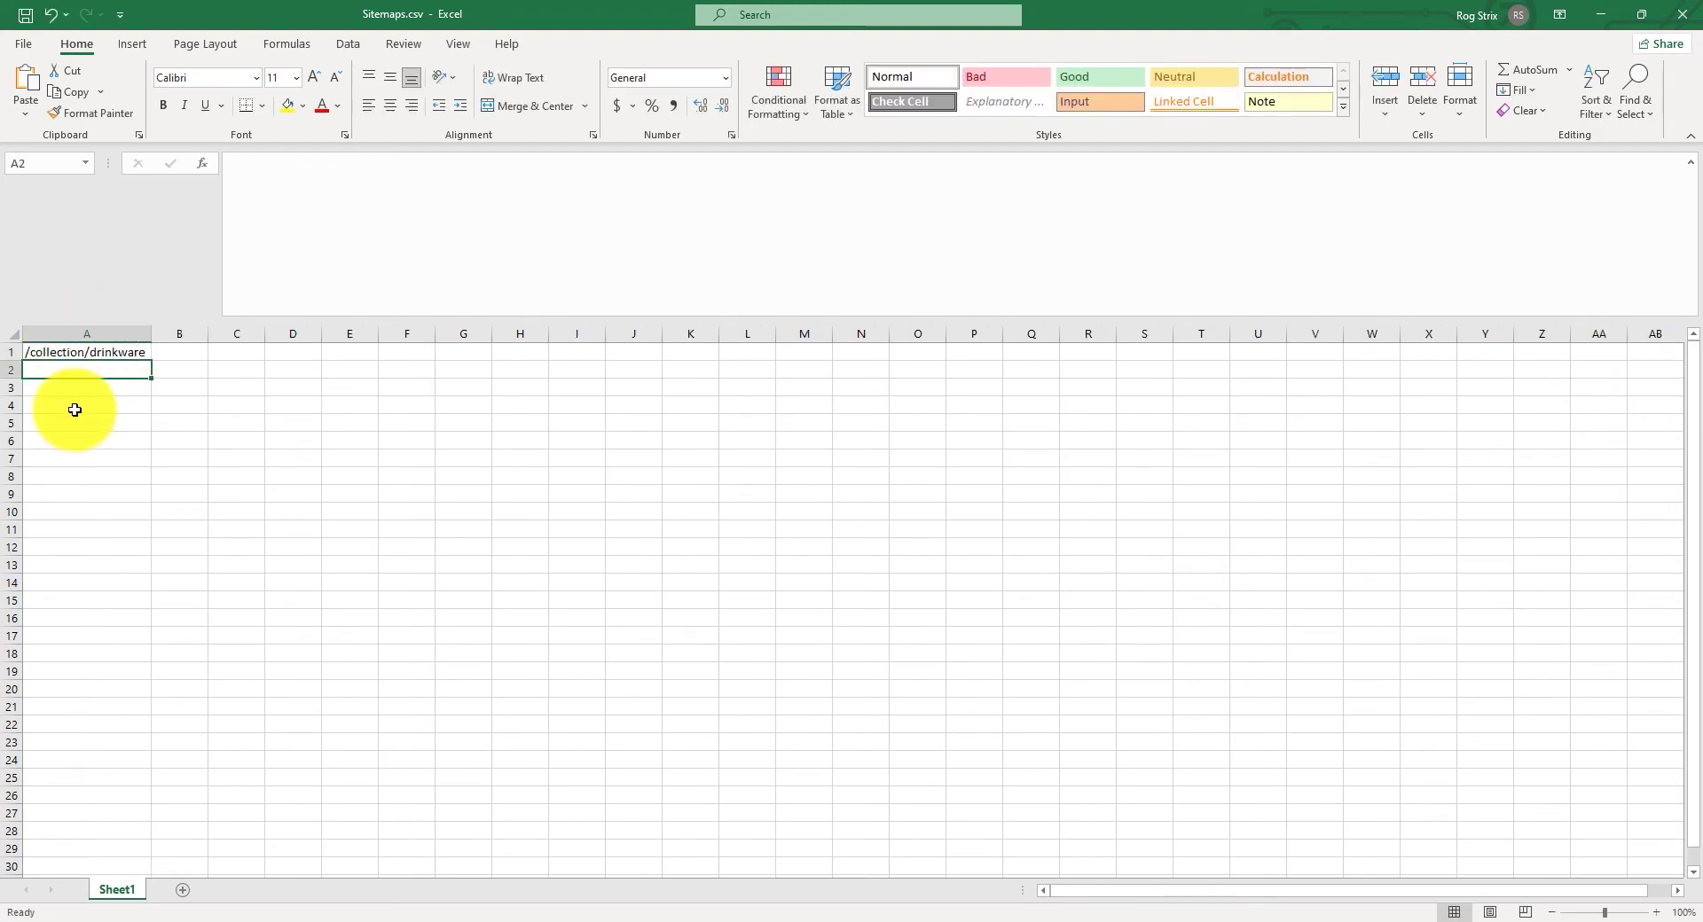
Step: Copy the paths /collection/canvas, /collection/poster and /collection/phone-case from their storefront pages into cells A2 to A4 of Sitemaps.csv and close Excel
key(alt+Tab)
click(618, 290)
click(976, 14)
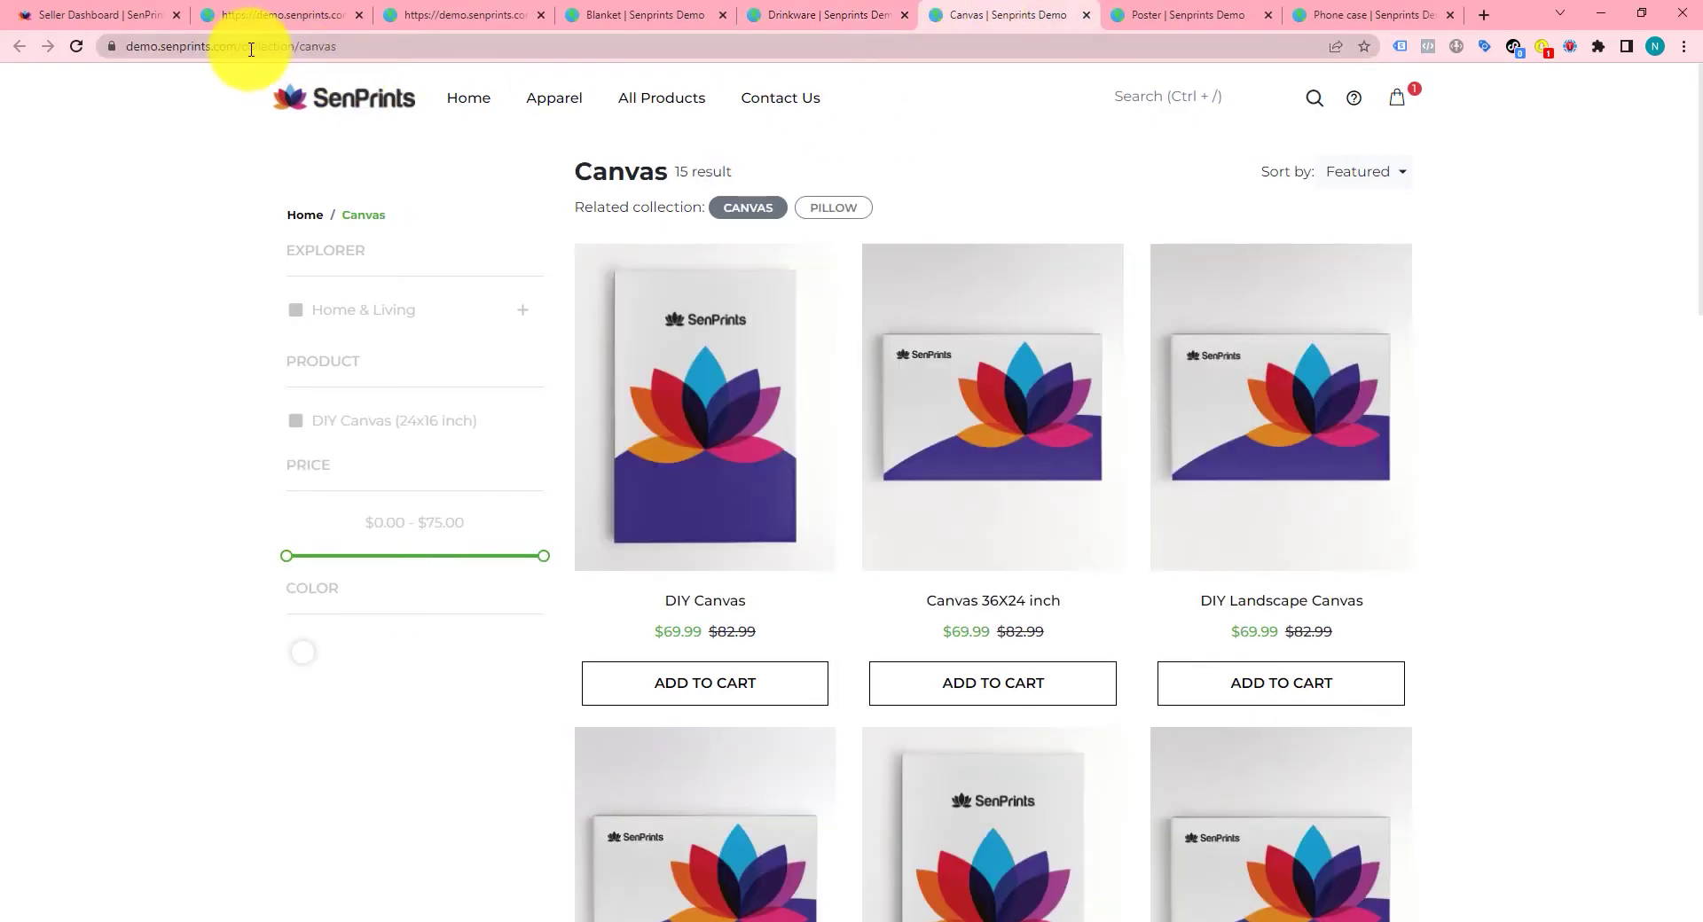
drag(239, 45, 466, 49)
key(ctrl+c)
key(alt+Tab)
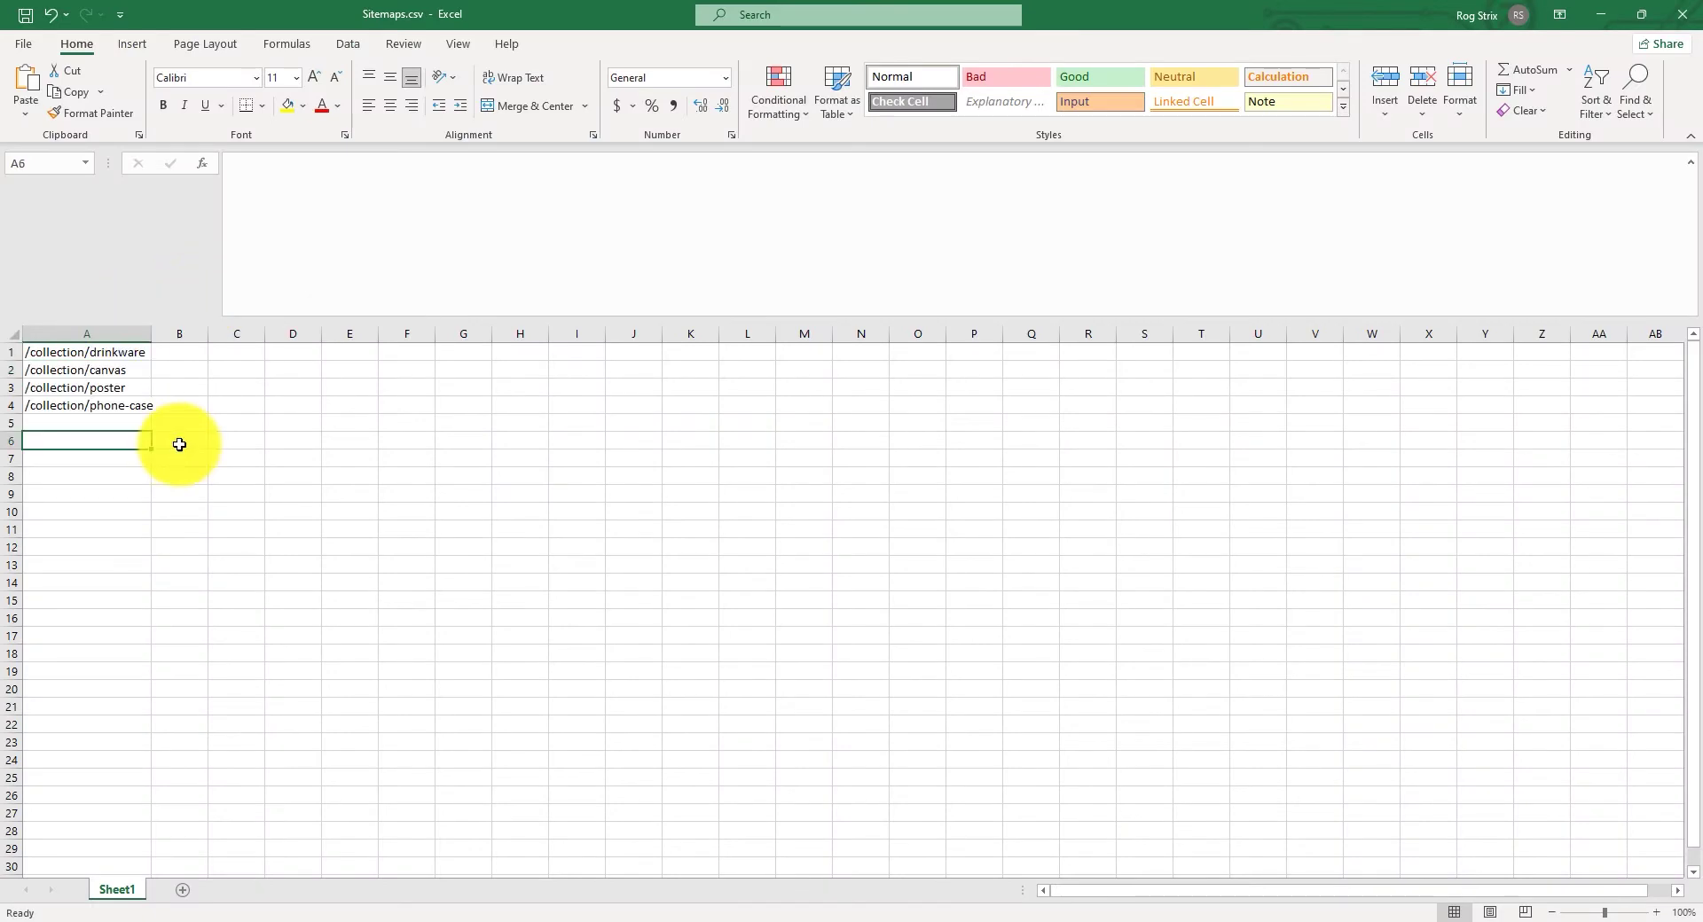
click(278, 404)
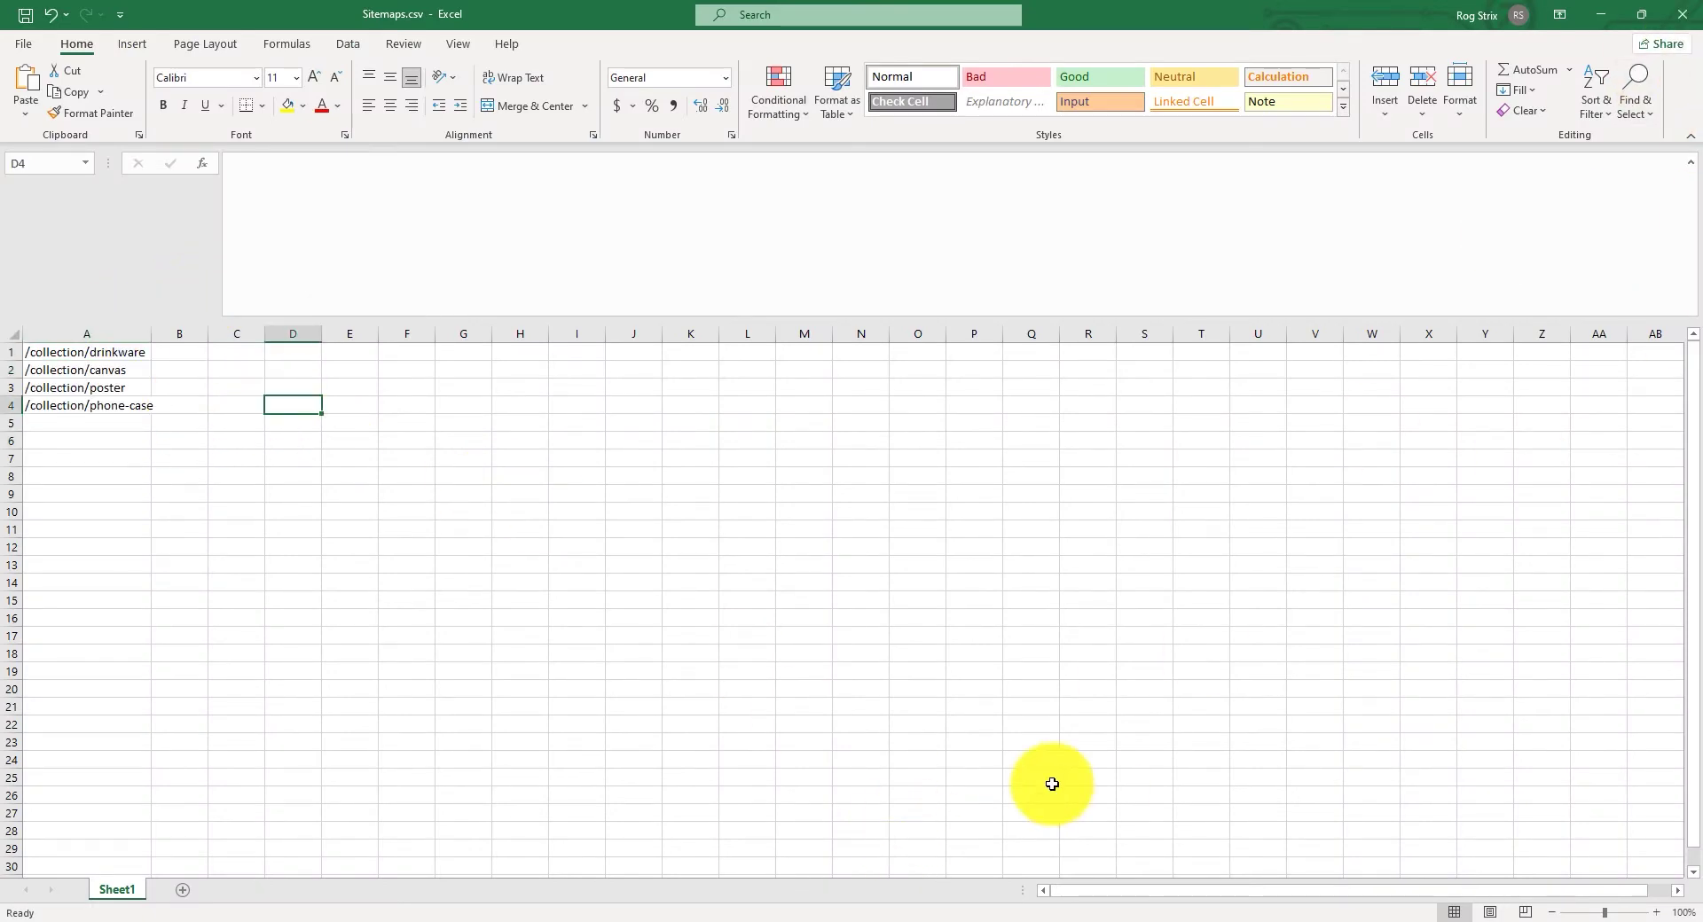
click(1690, 11)
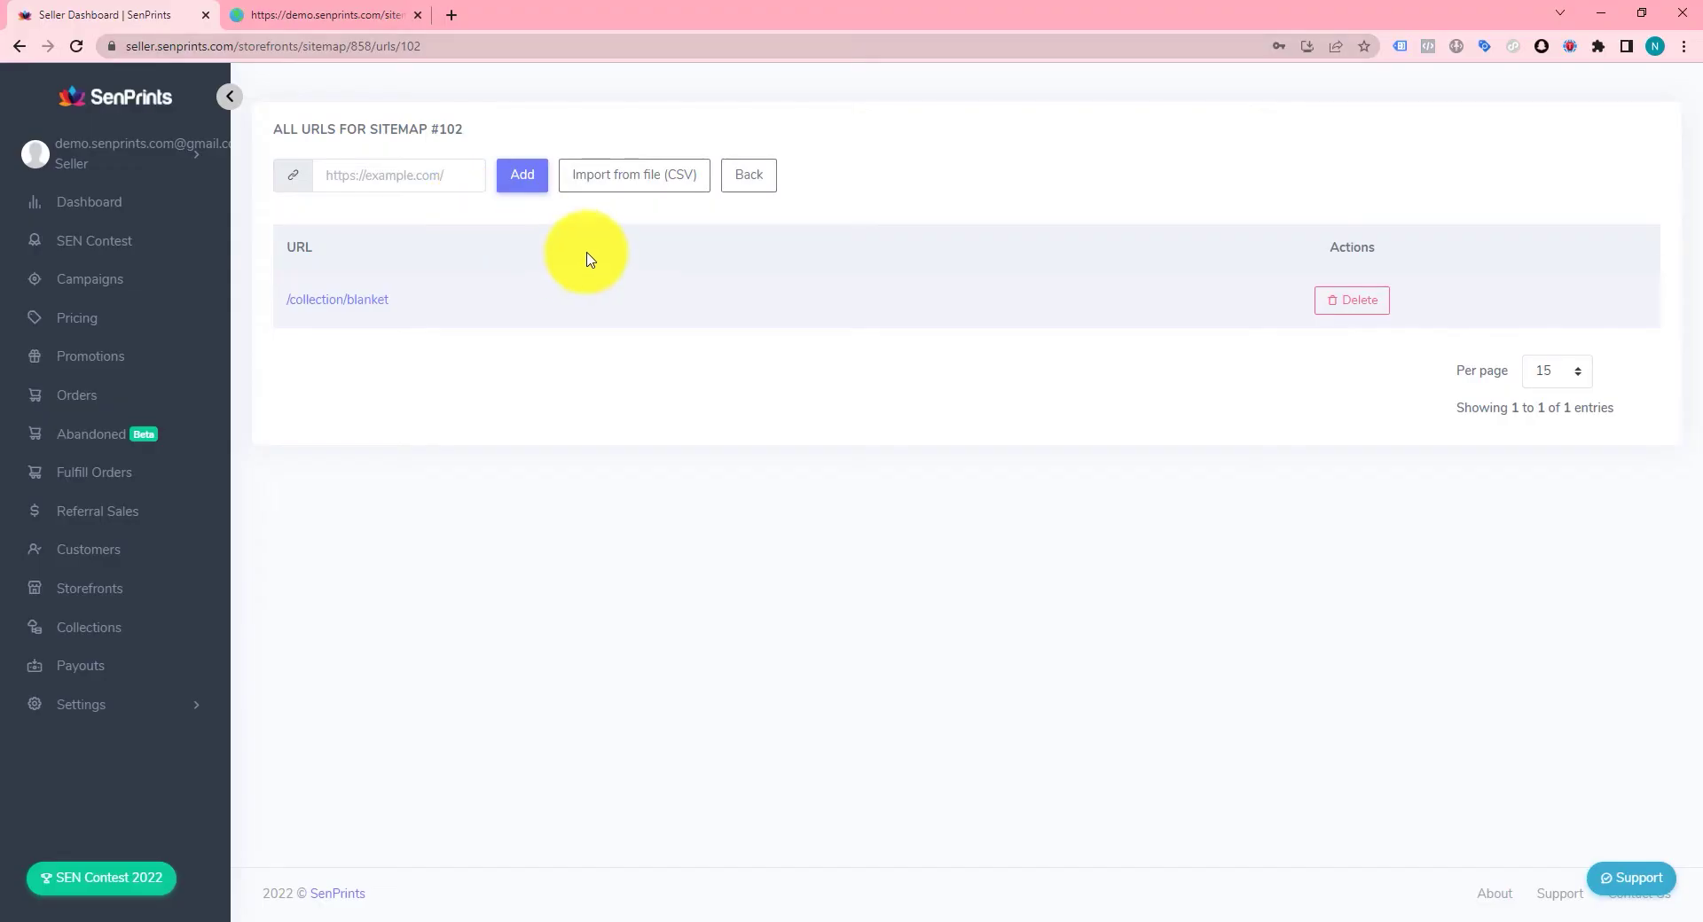
Step: Import Sitemaps.csv from the Downloads folder into the Genaral sitemap and check the imported collection URLs
click(630, 177)
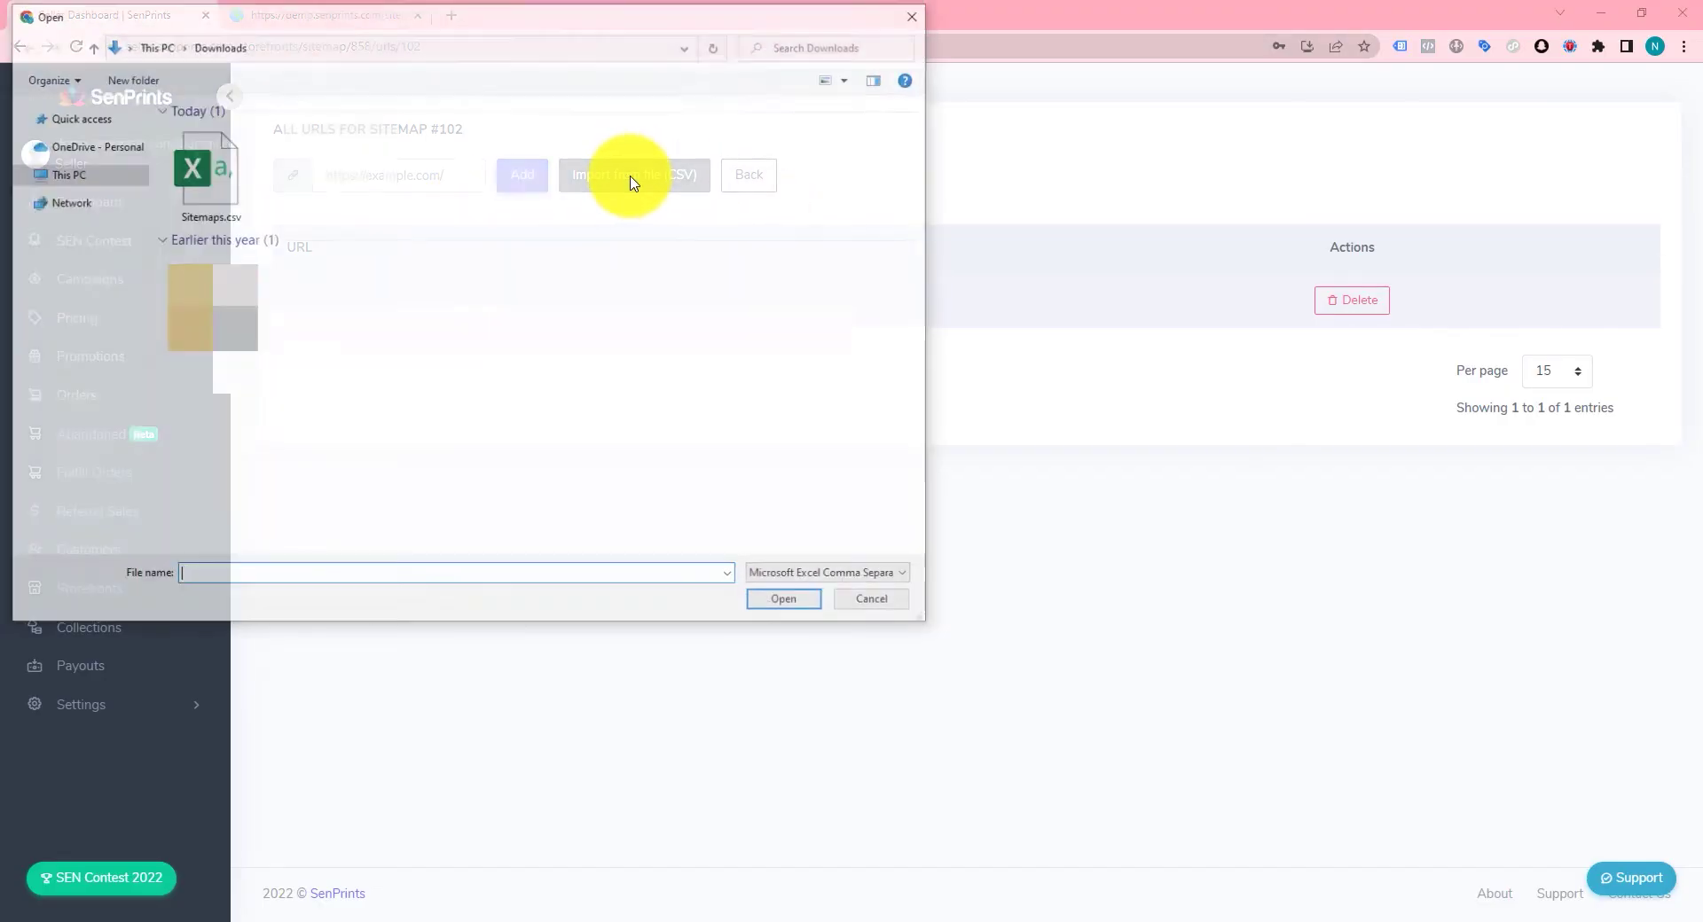
click(217, 181)
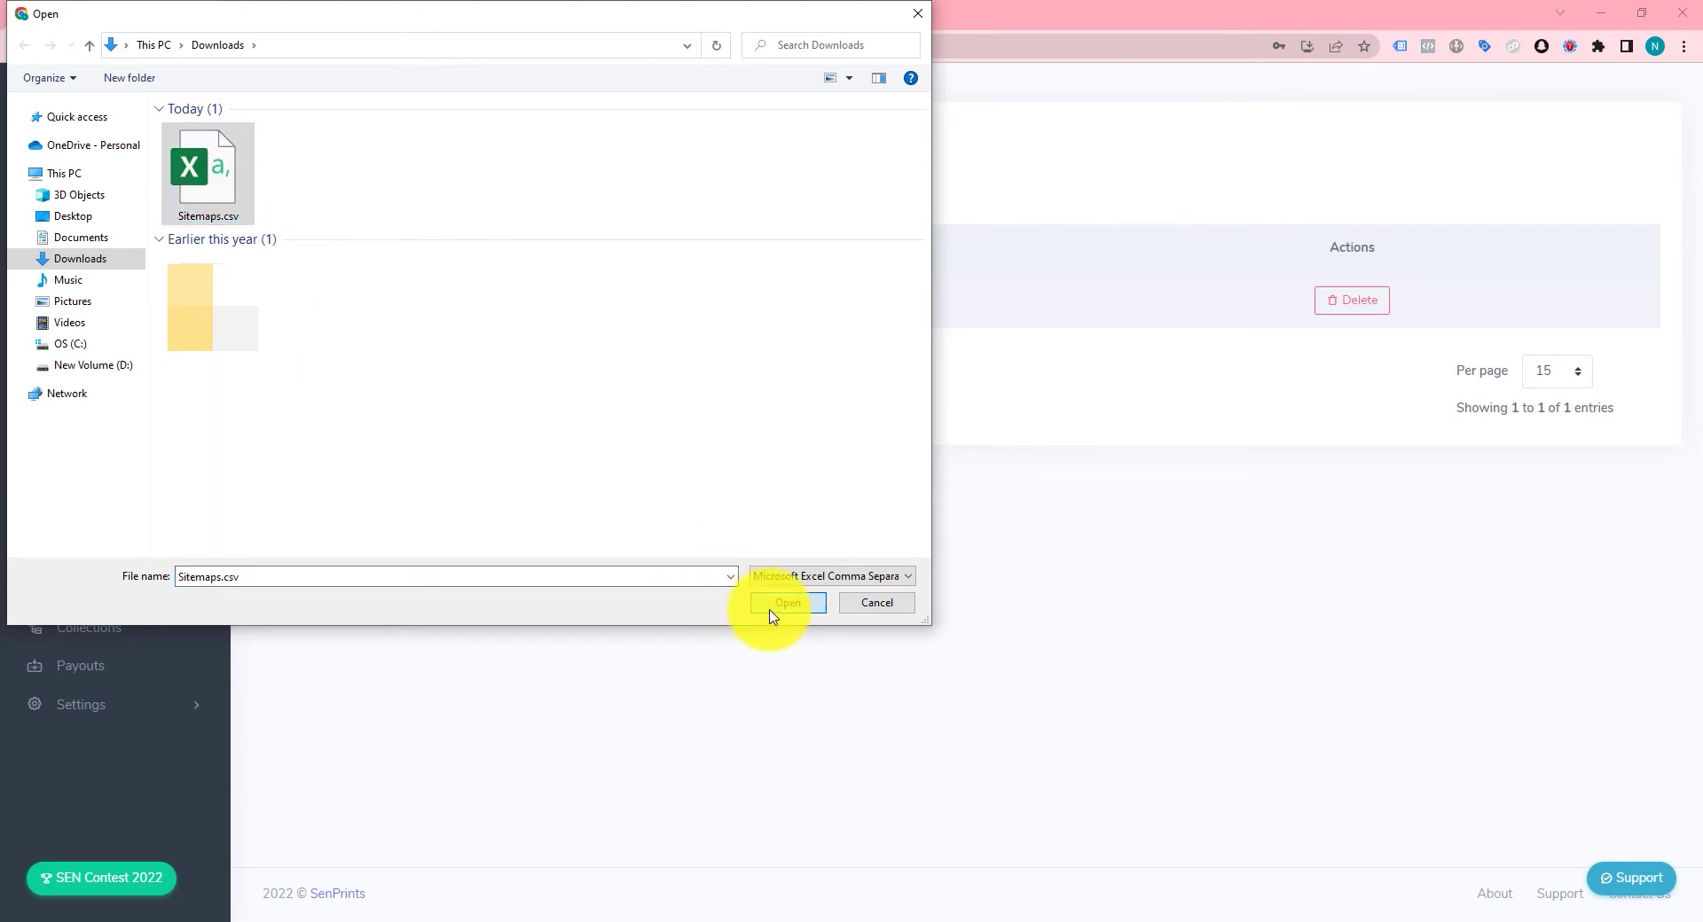
click(770, 608)
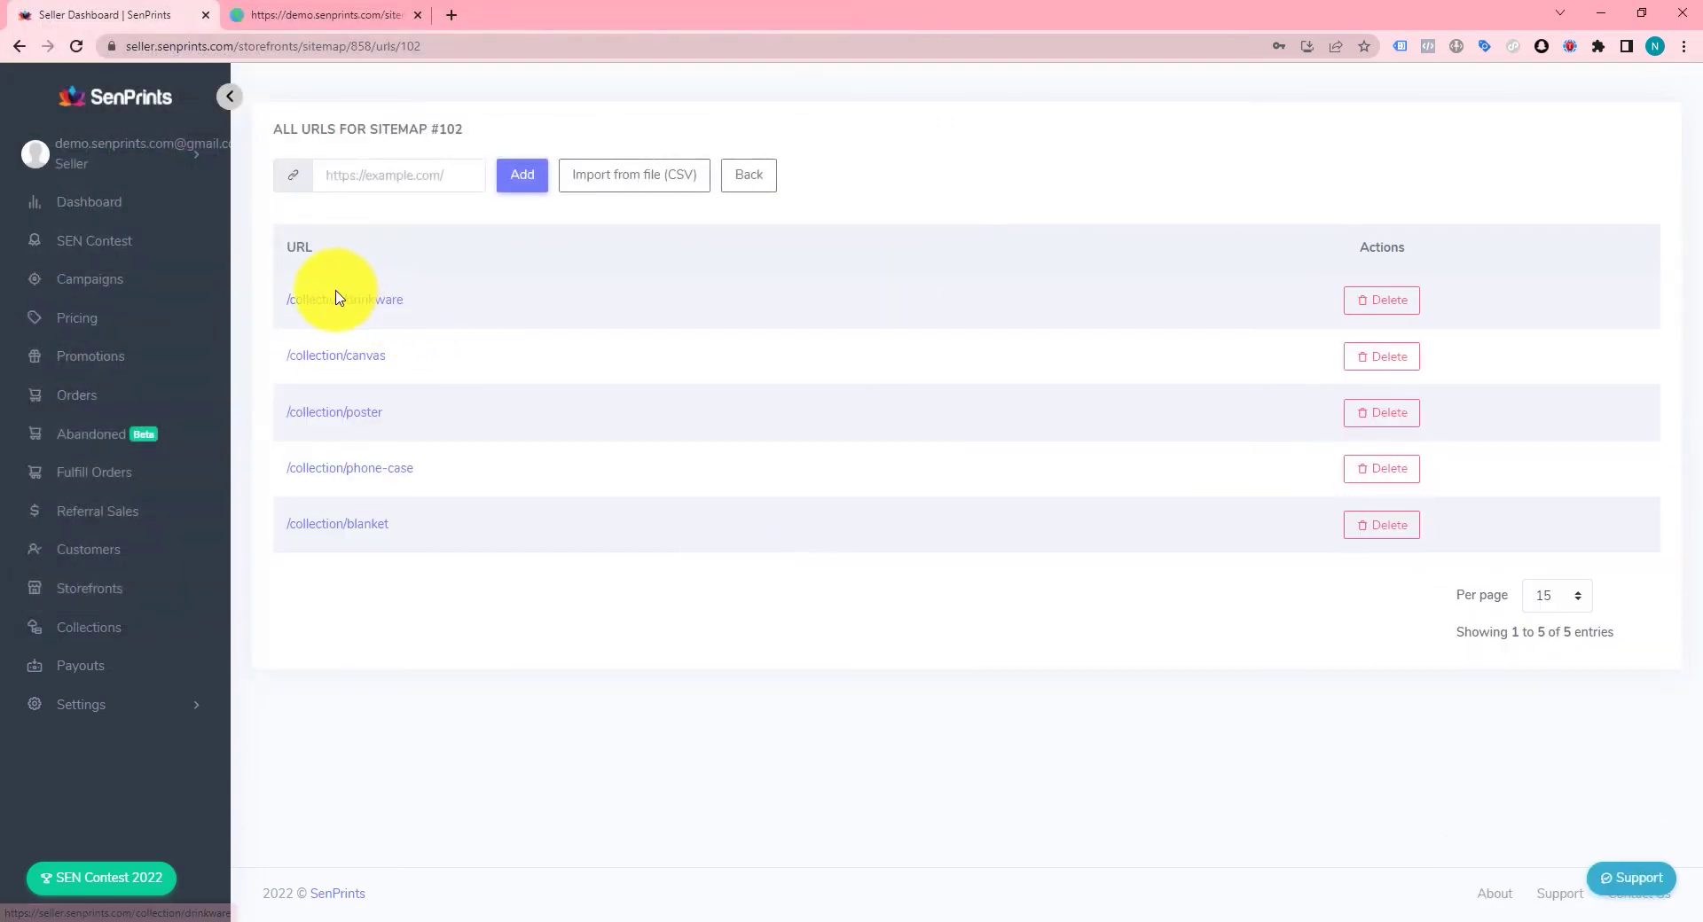
drag(276, 292, 498, 493)
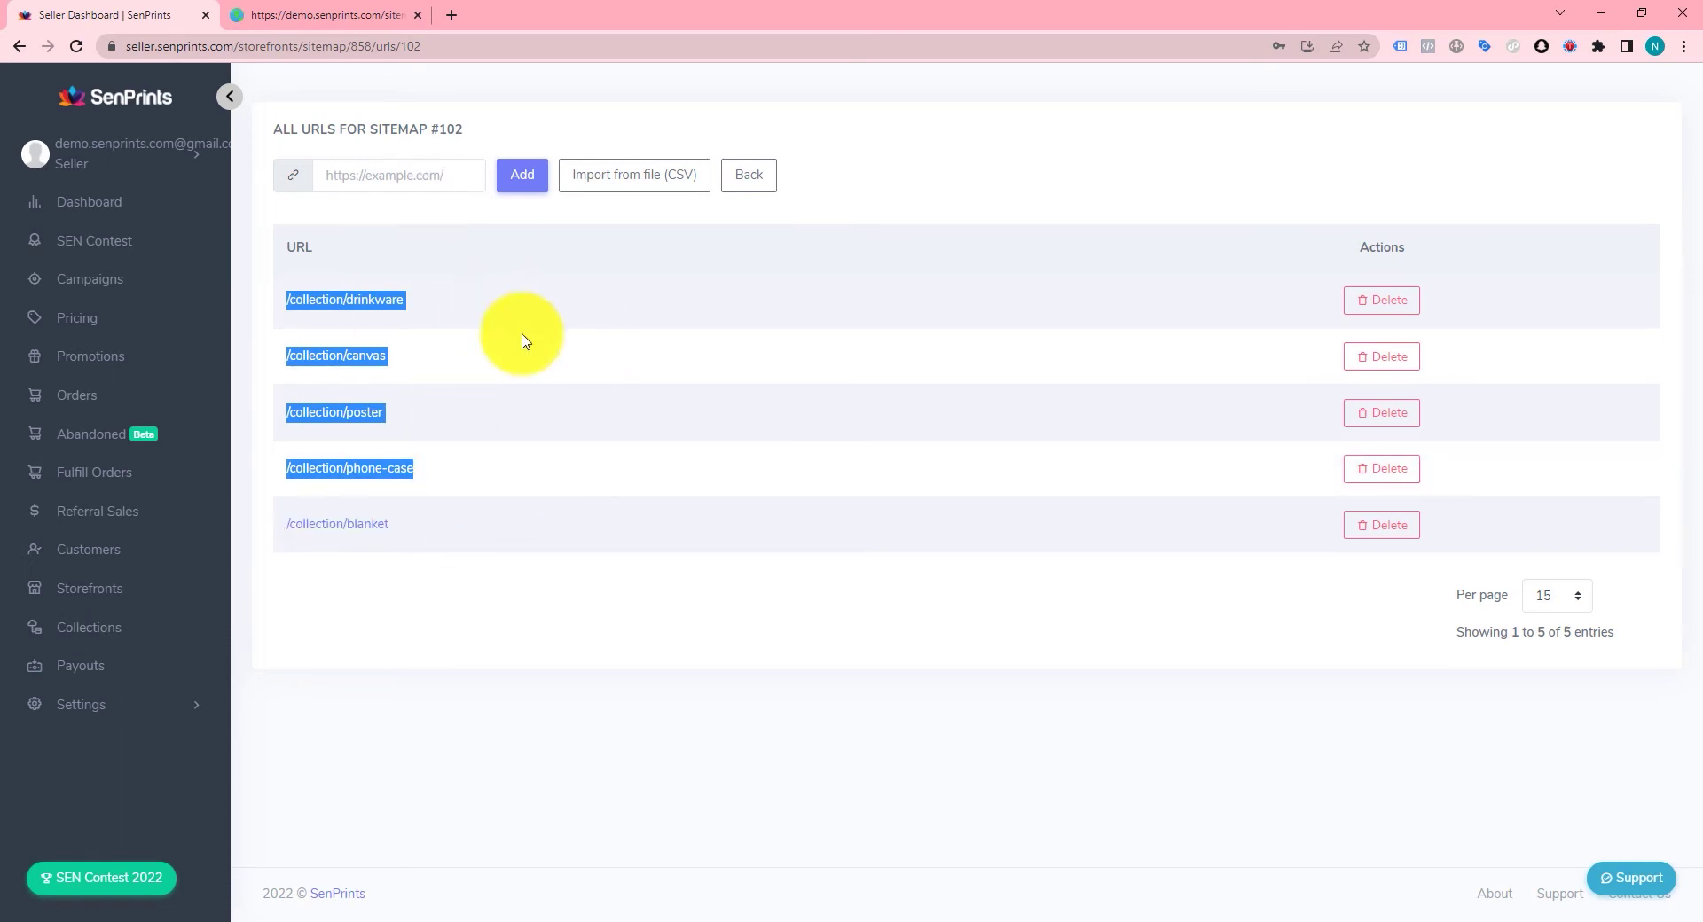
Step: Return to the sitemap list, open the Genaral sitemap's XML file and examine its collection URLs
click(769, 174)
click(463, 300)
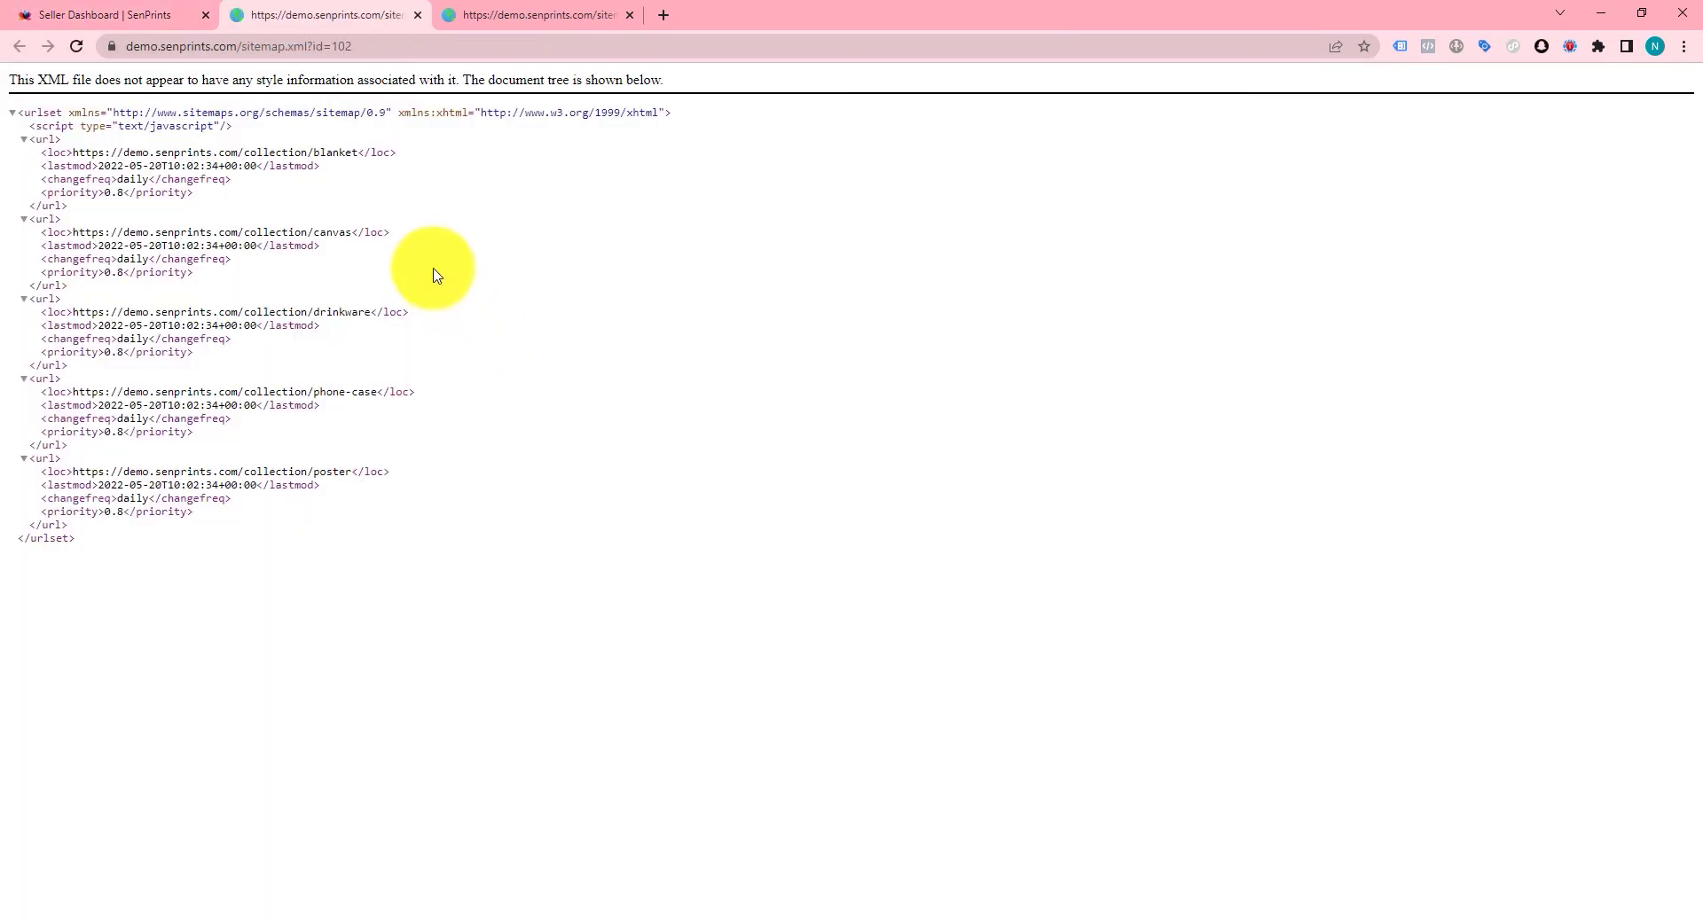
drag(177, 184, 302, 469)
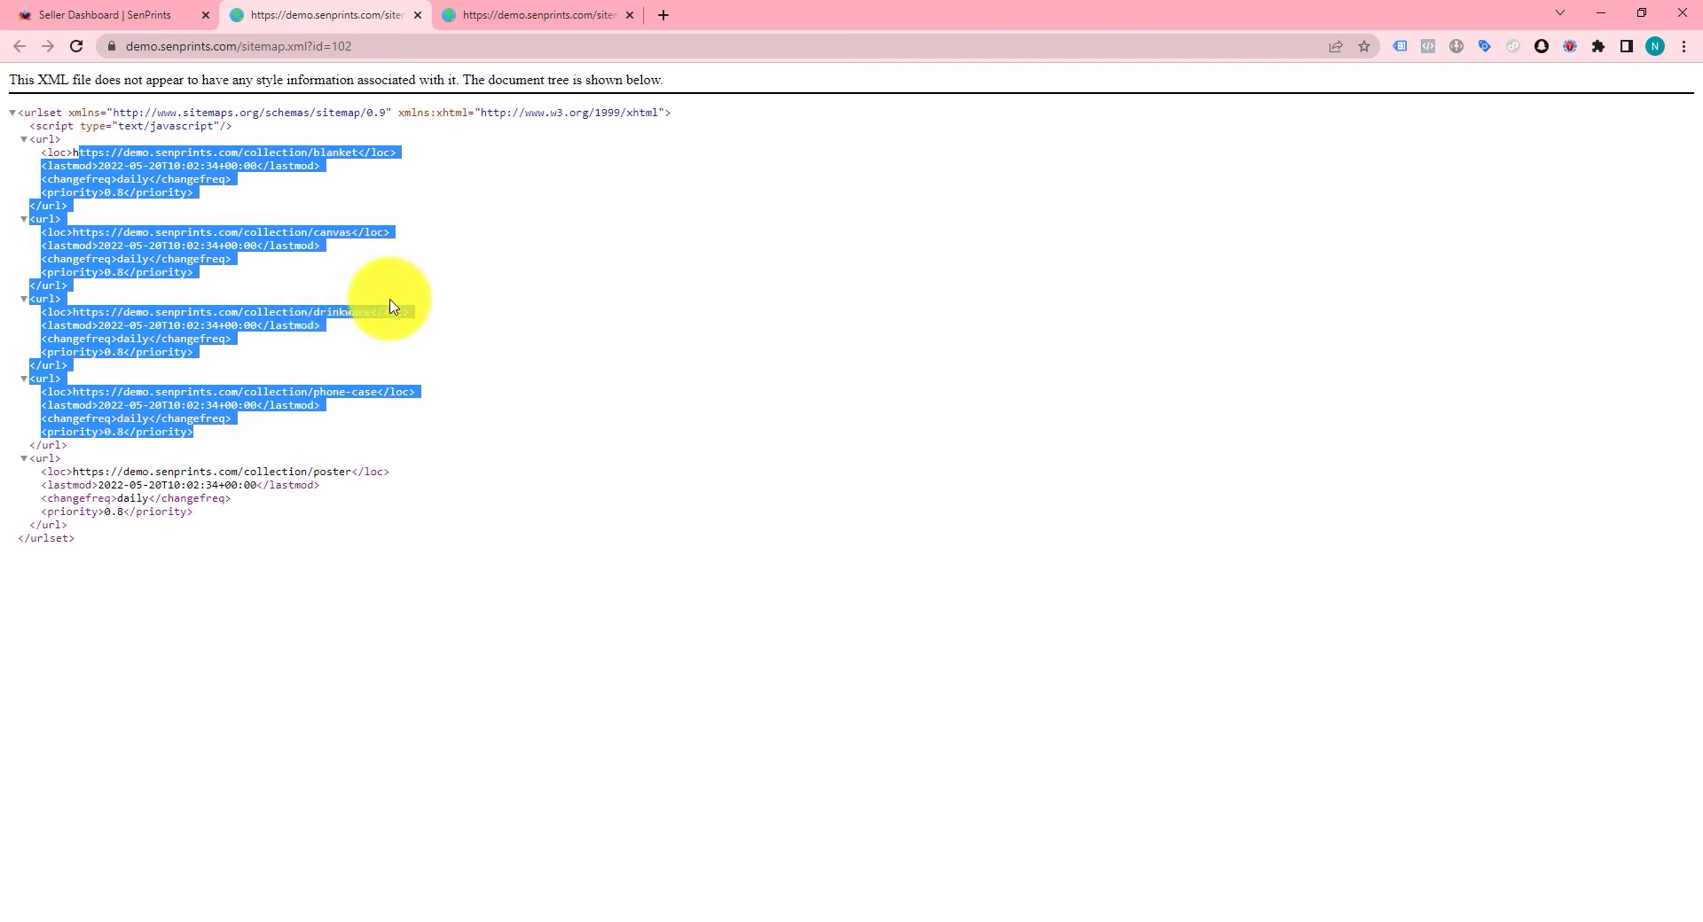
Step: Switch between the open sitemap files, examine the Genaral sitemap's address and return to the sitemap list
click(112, 13)
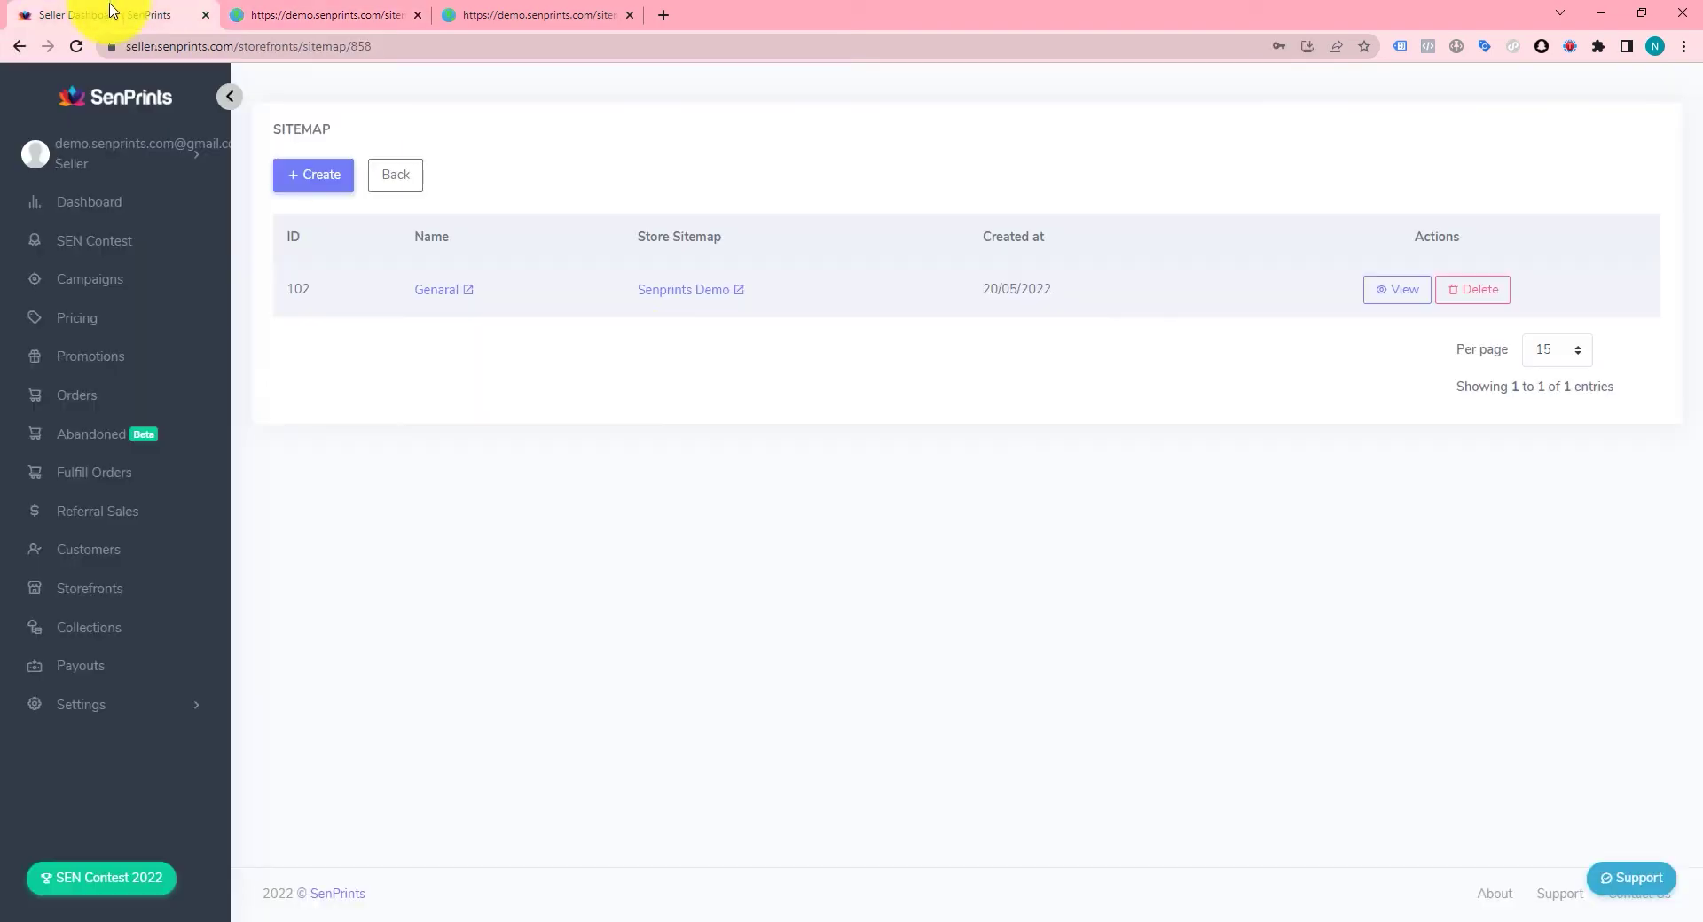
click(479, 13)
click(335, 14)
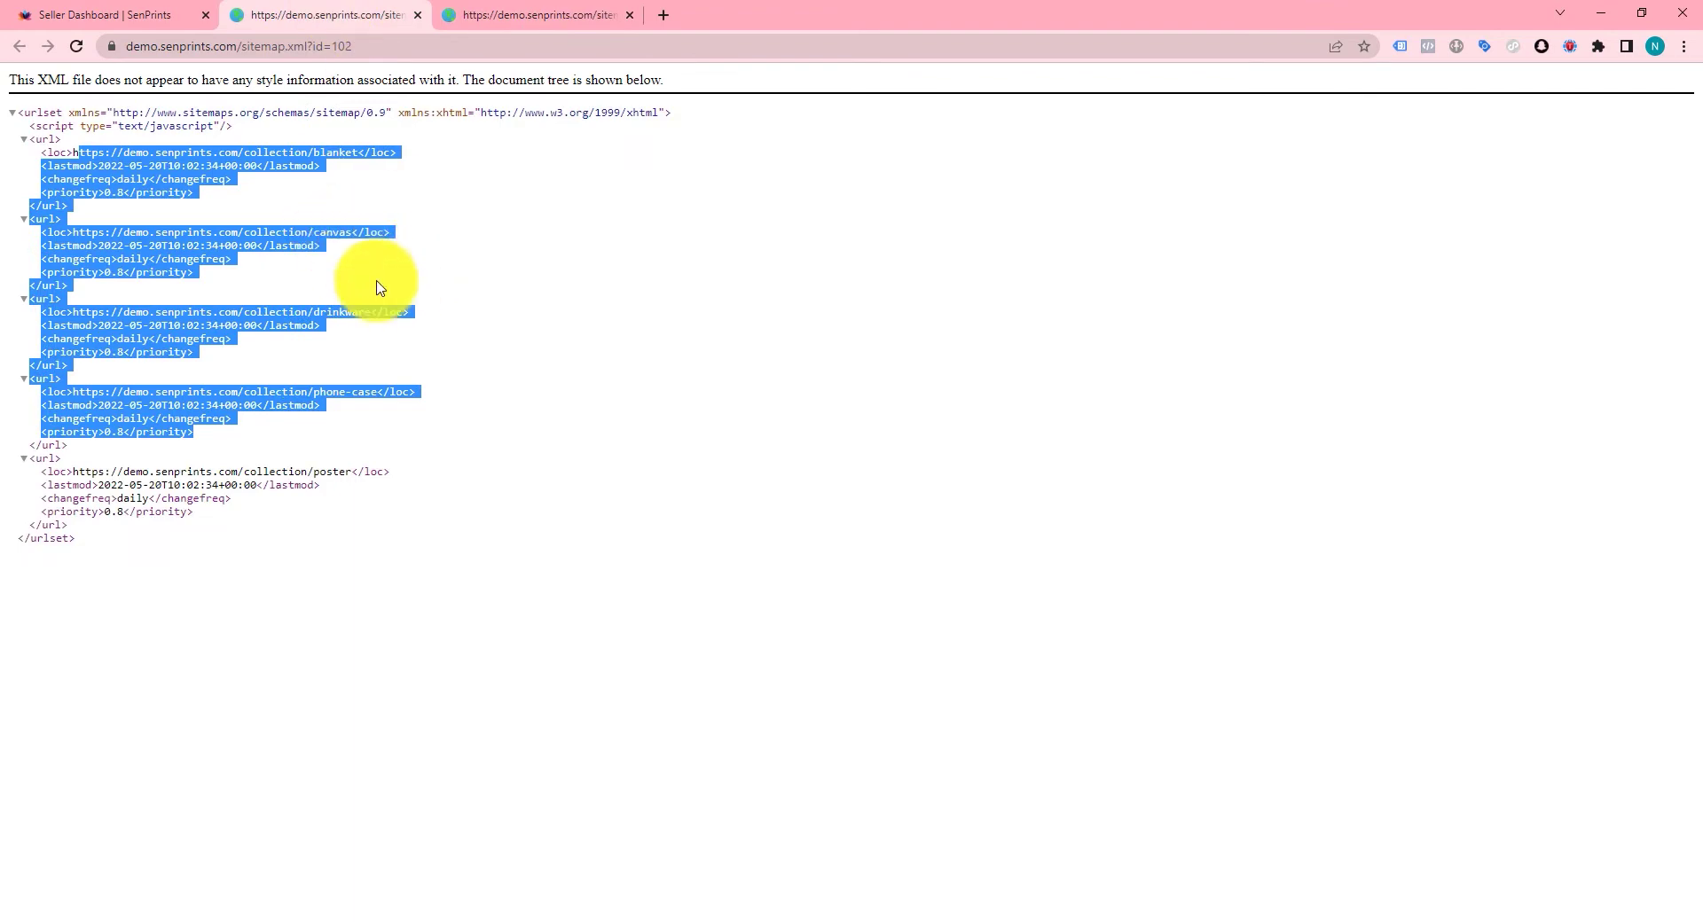
drag(276, 46, 409, 46)
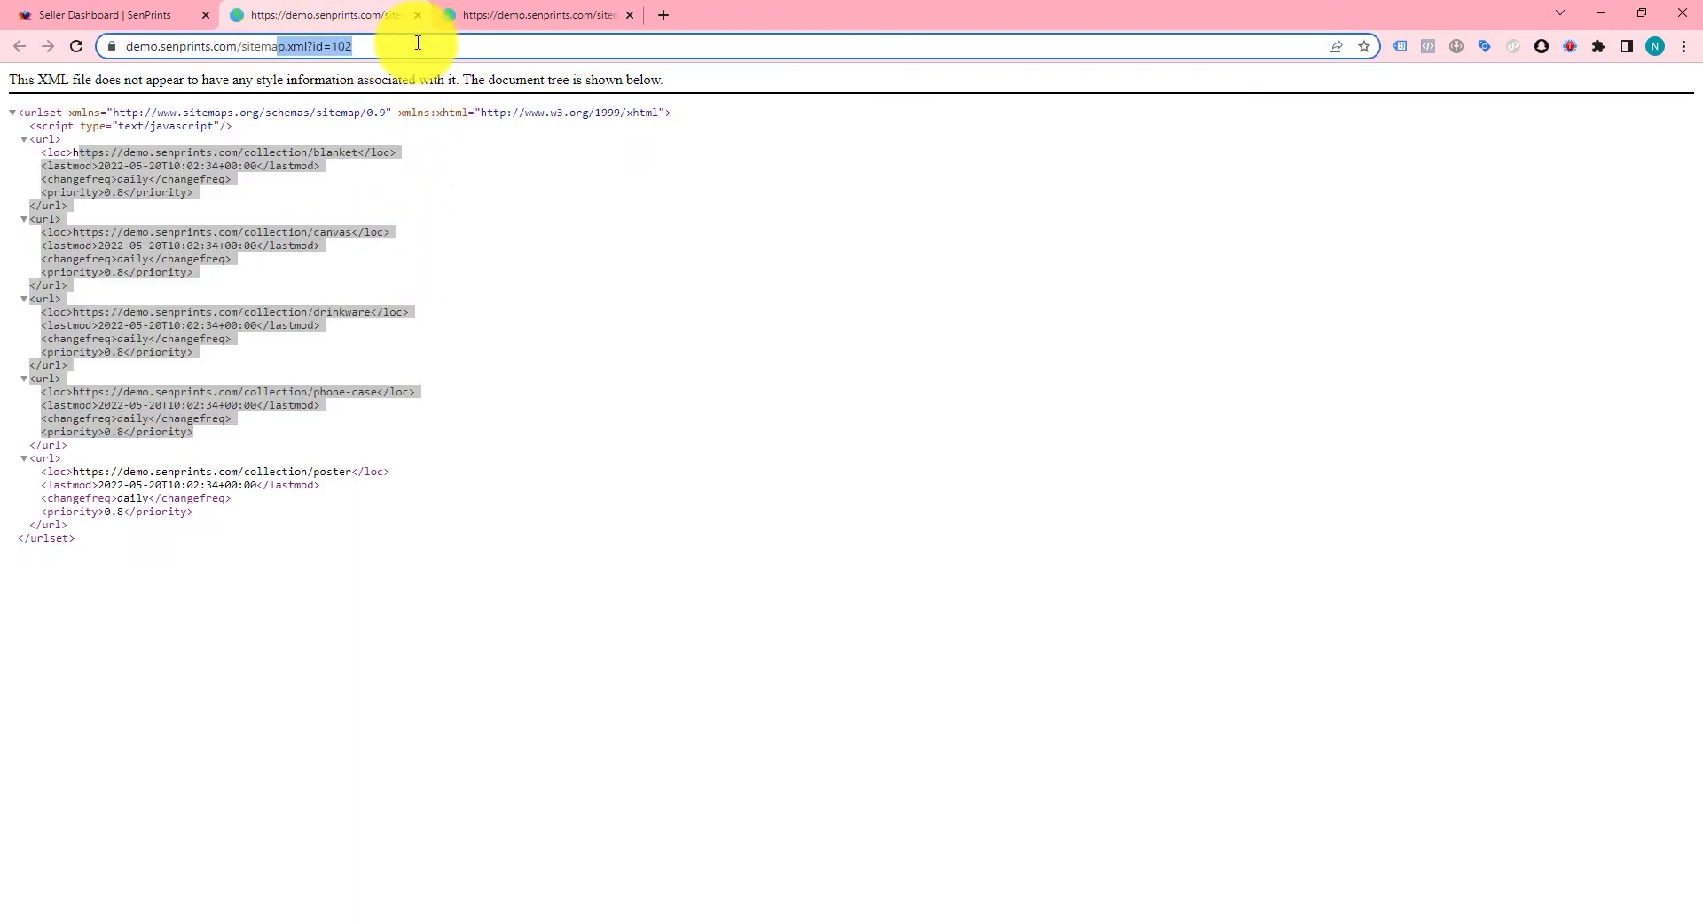
click(471, 204)
key(ctrl+1)
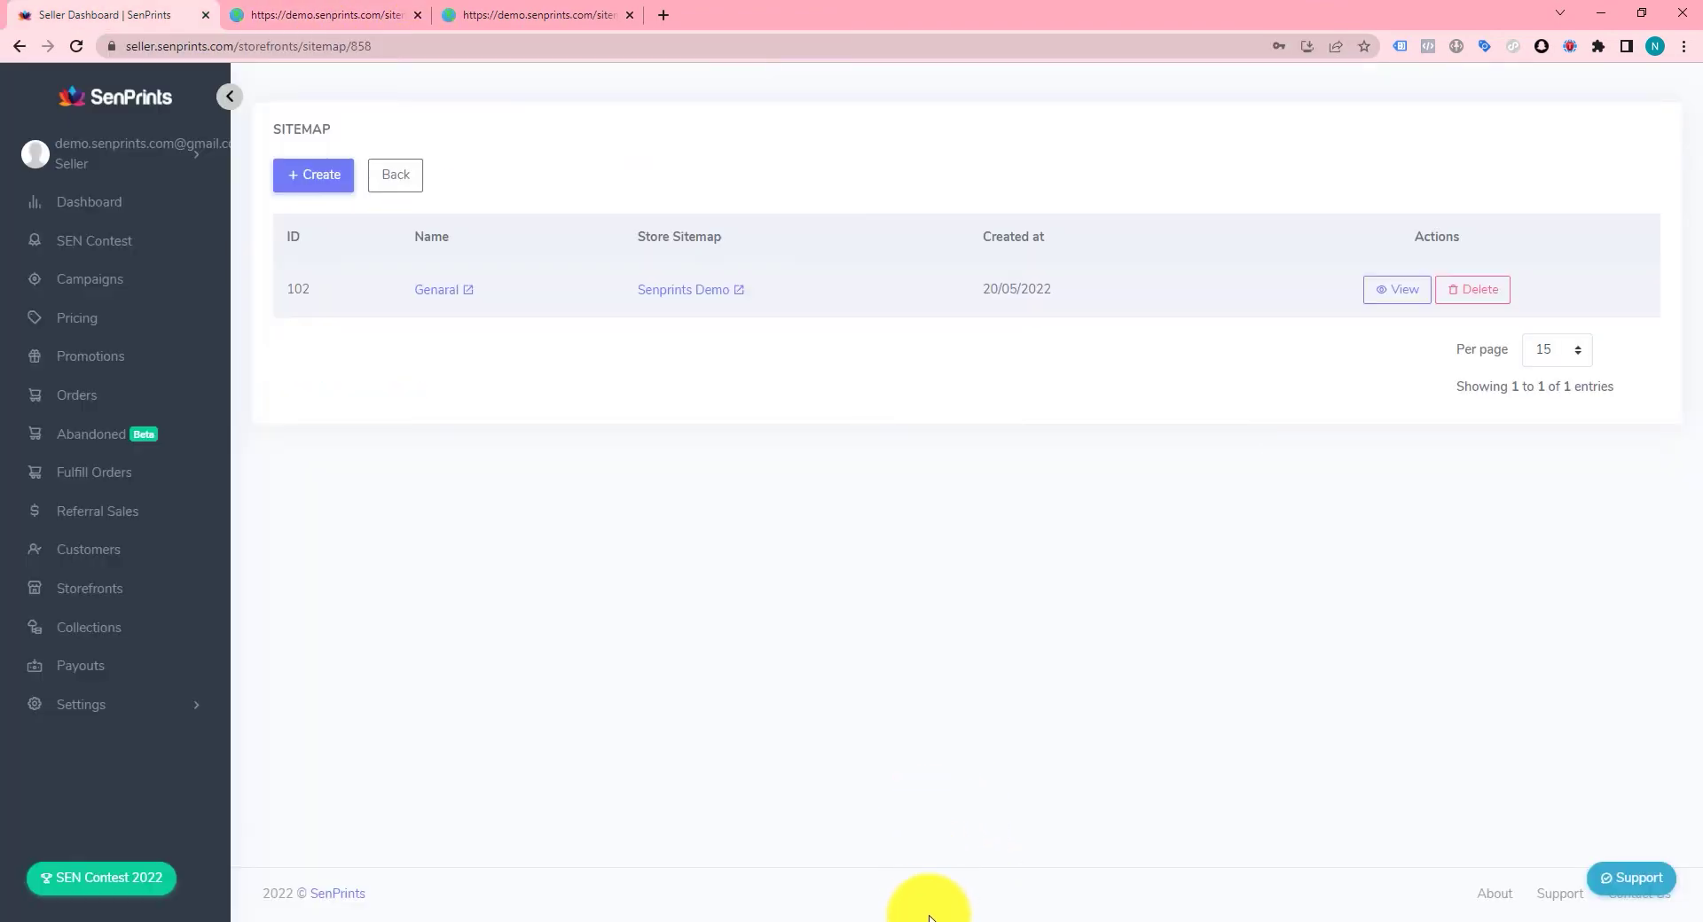
Step: Load the tag page /tag/father_day-t_shirt on the demo.senprints.com storefront
key(alt+Tab)
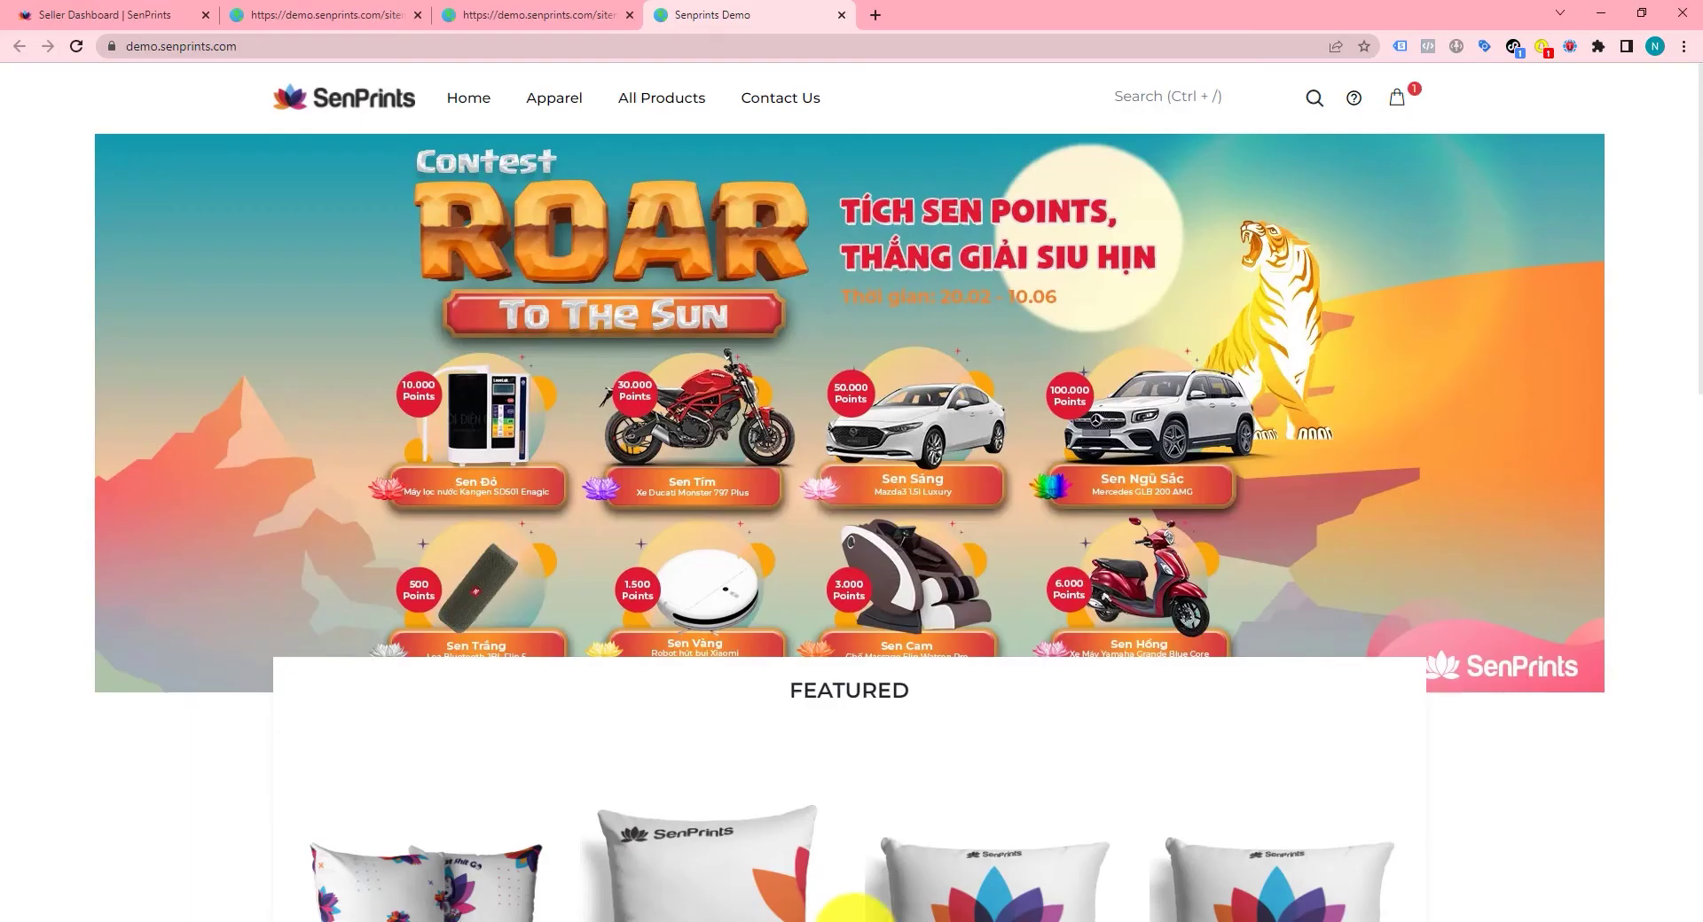
click(859, 918)
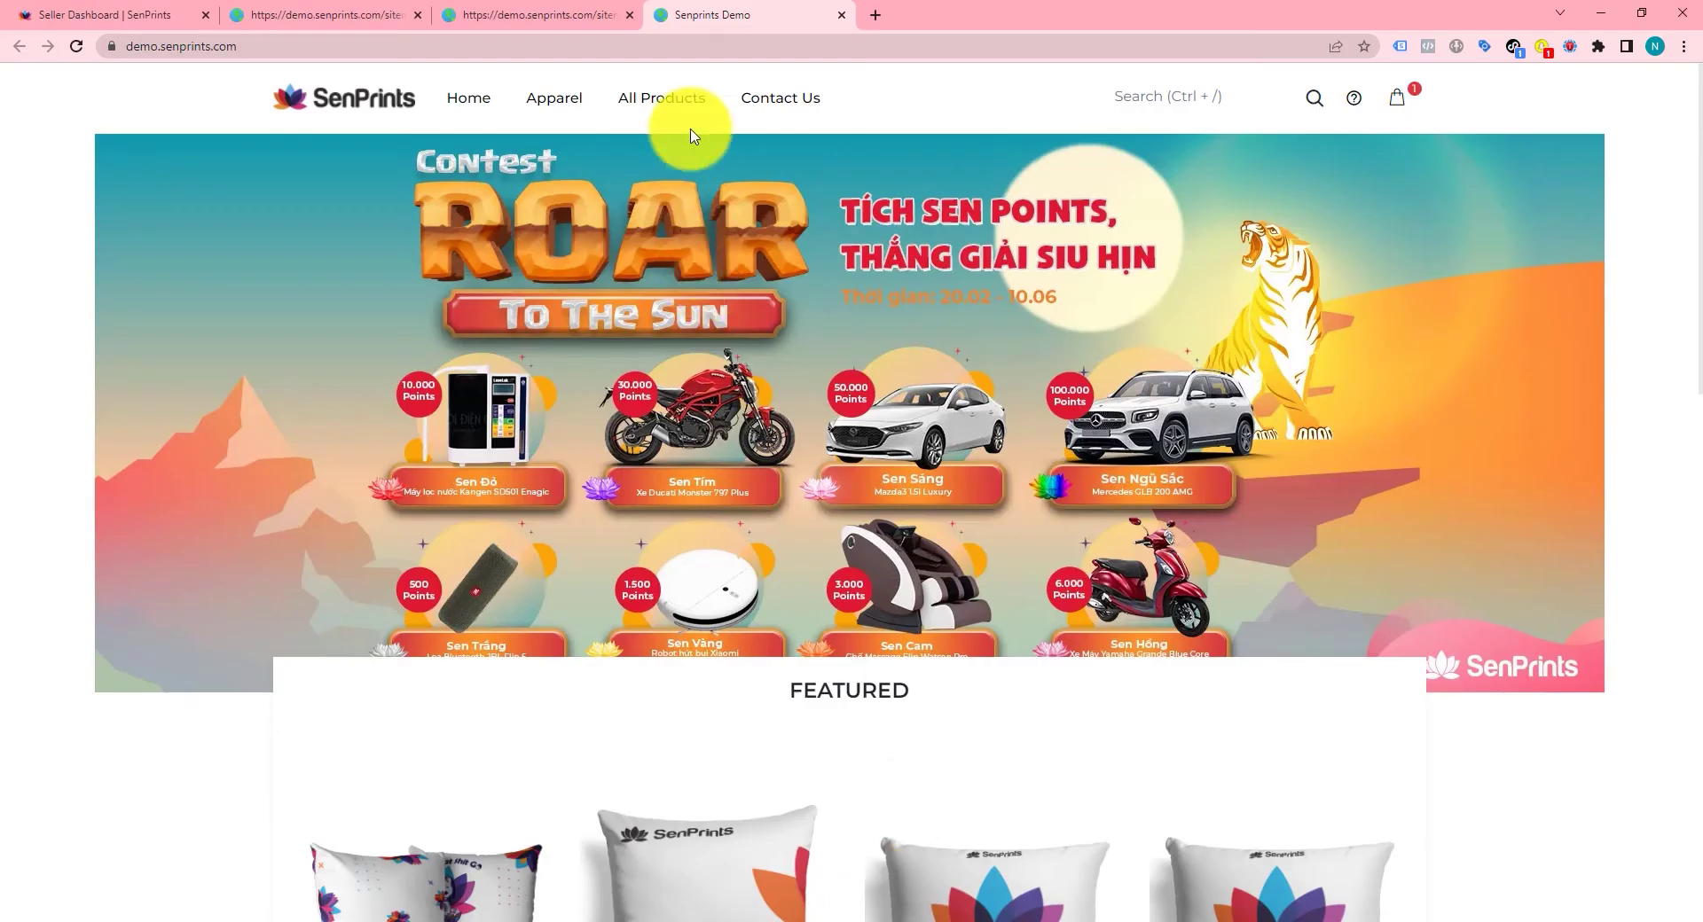
click(688, 55)
text(/tag/father_day-t_shirt)
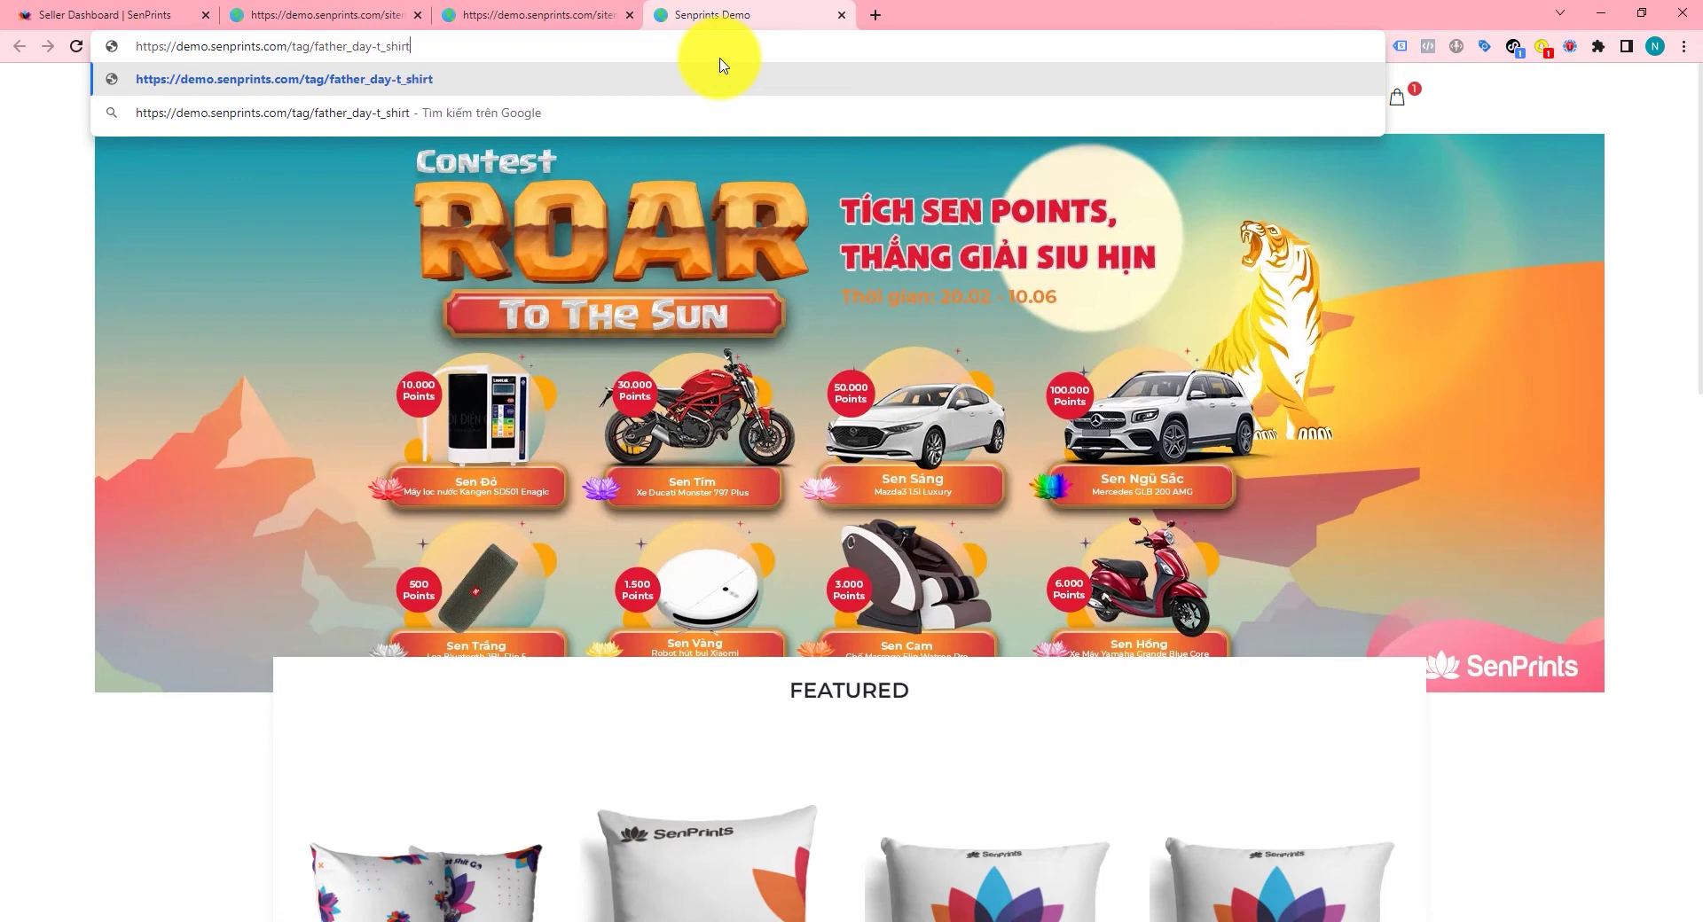
key(Return)
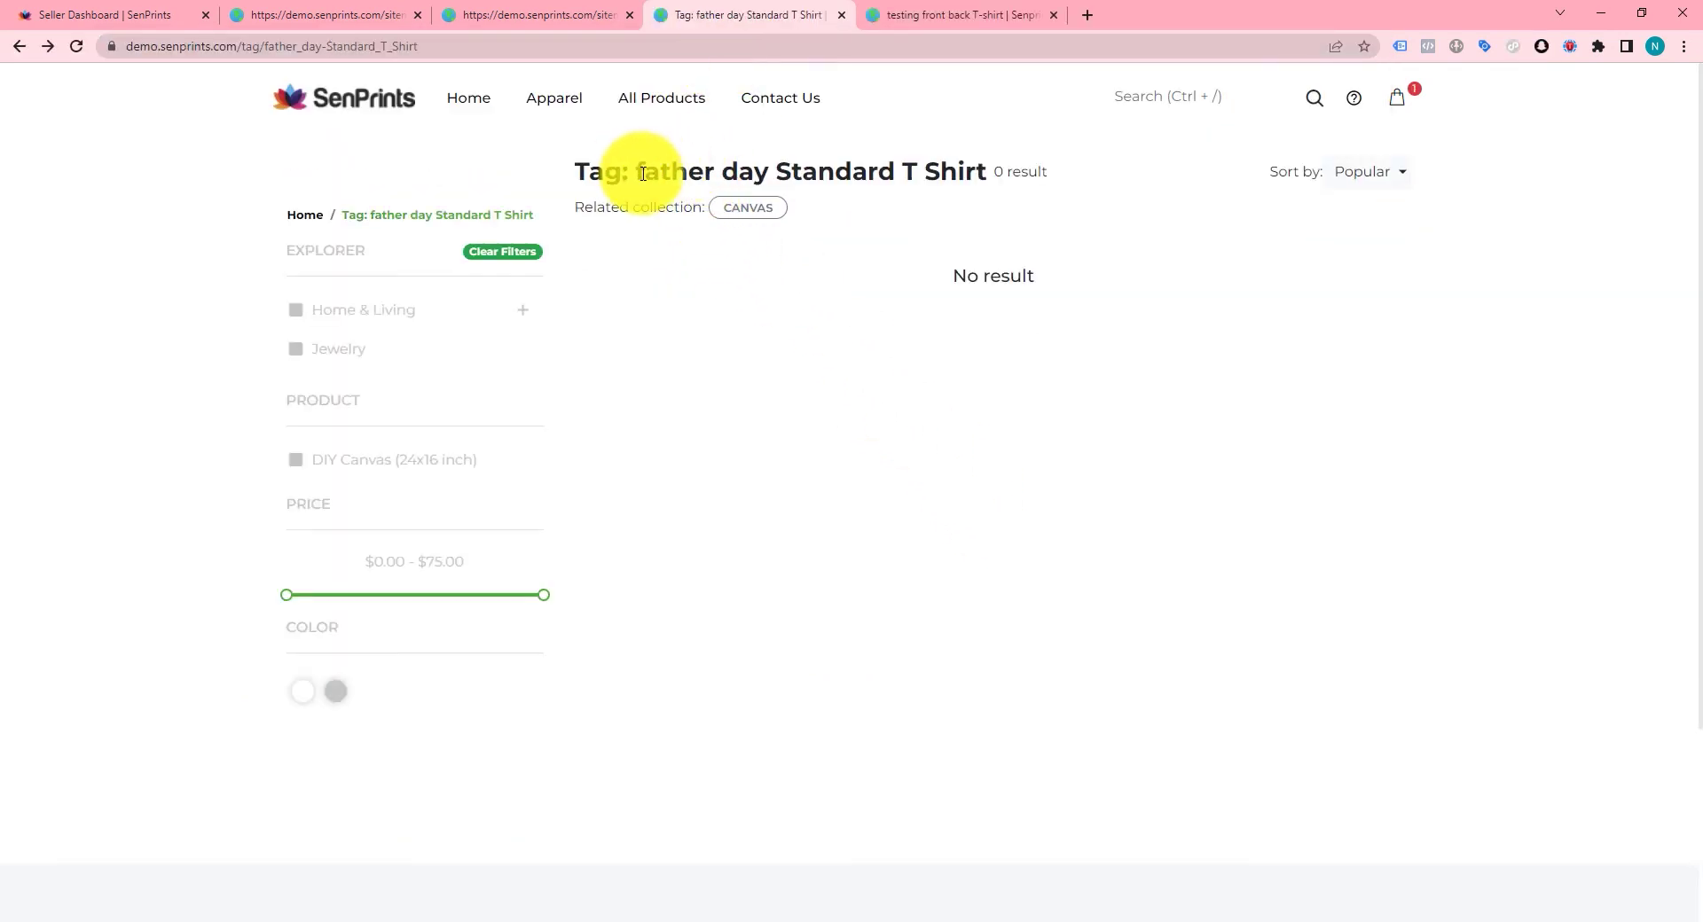
Step: Compare the "father day" tag and the Standard_T_Shirt part of the address with the product name on the Testing front back T-shirt page
drag(639, 172, 762, 174)
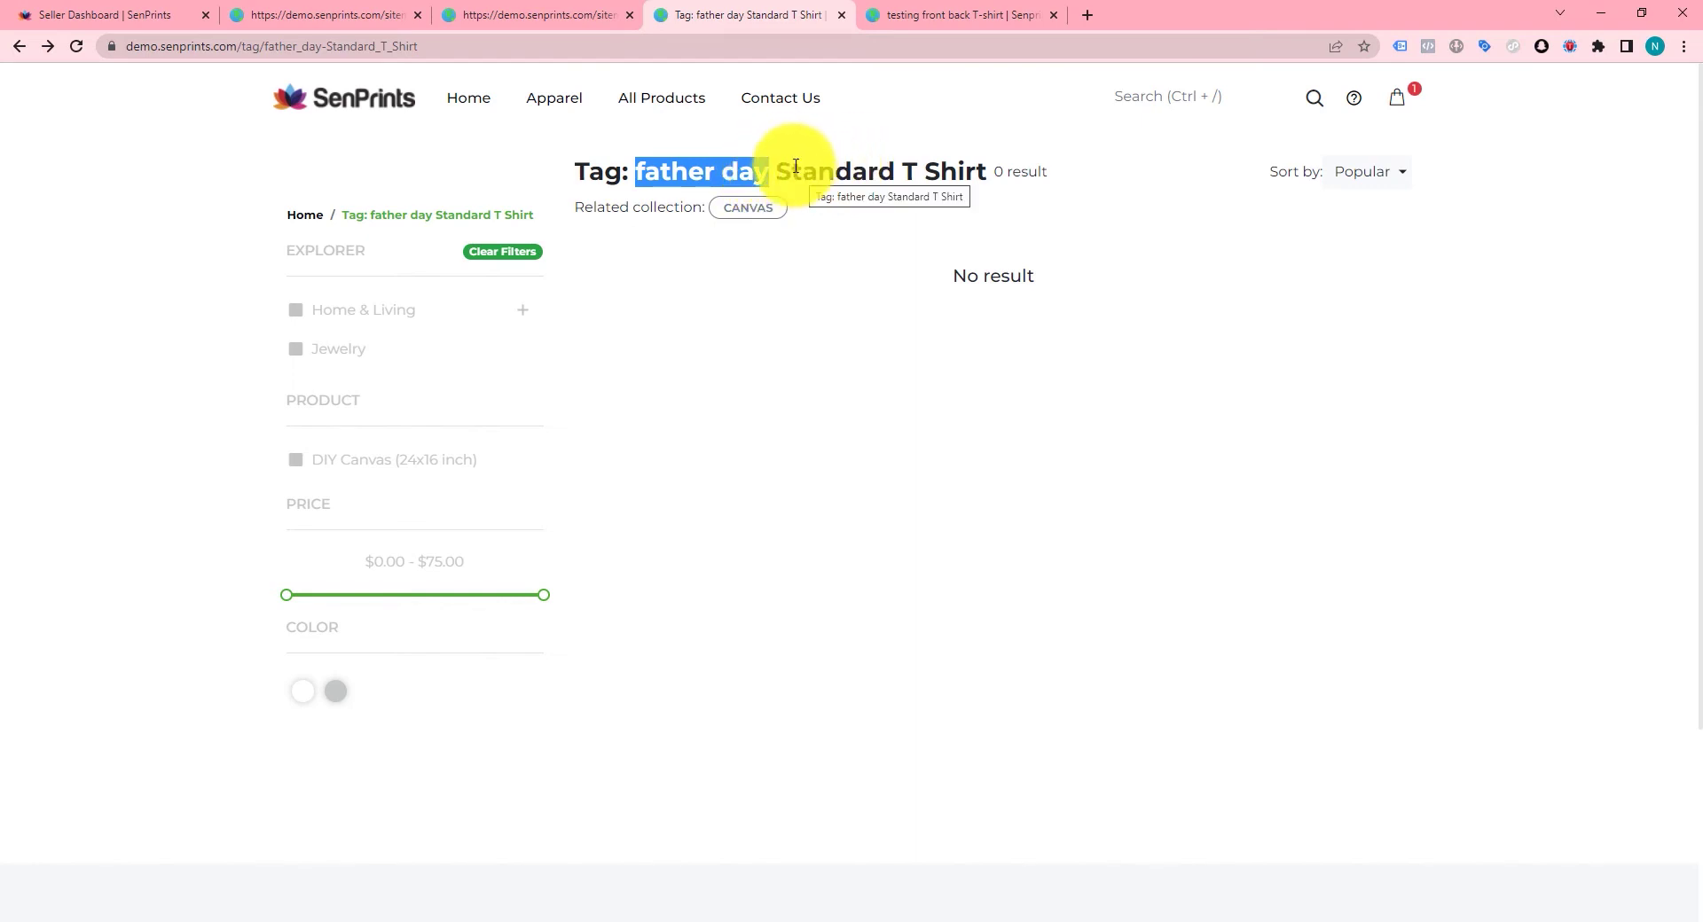
click(335, 46)
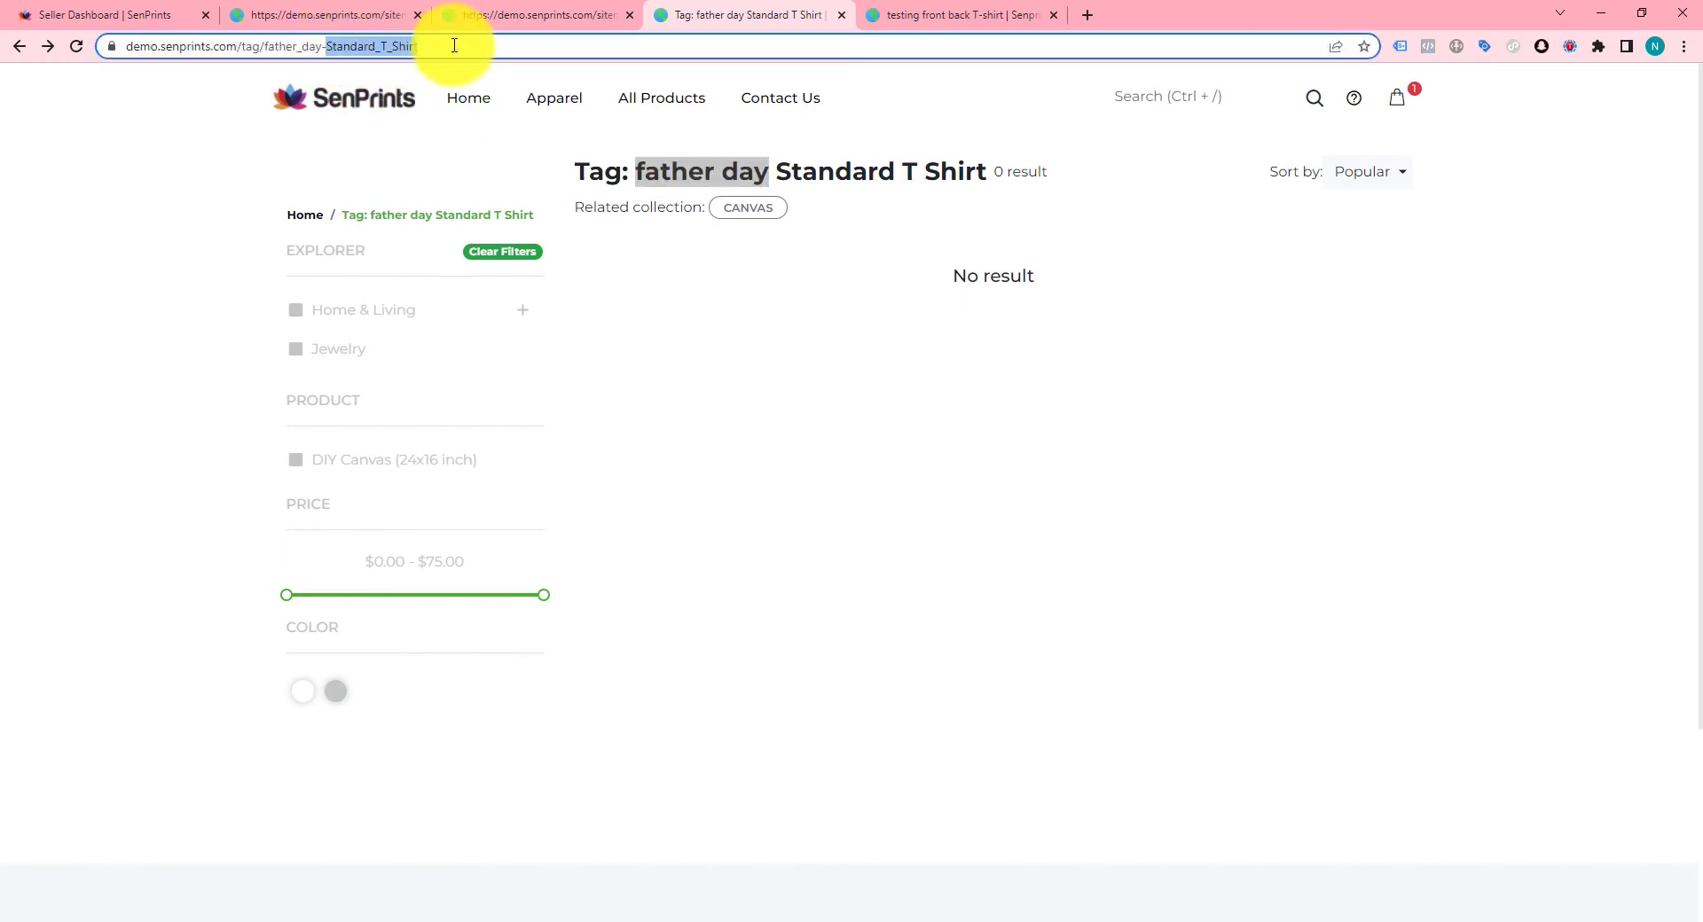
double_click(449, 46)
click(905, 17)
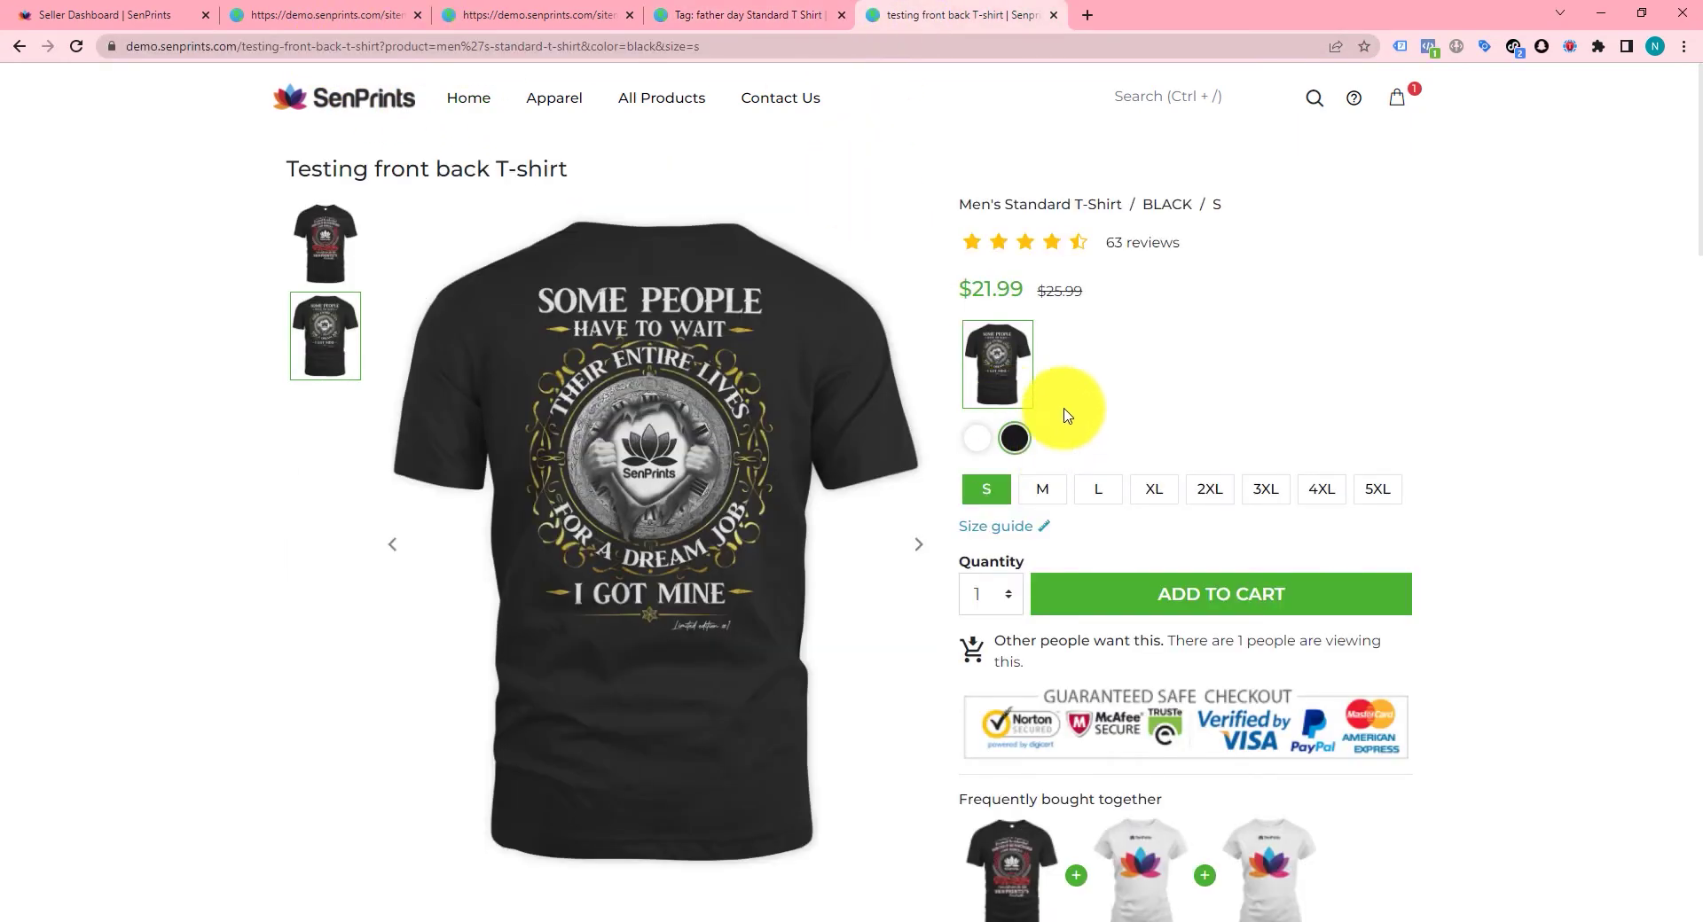
drag(1000, 203, 1119, 205)
click(1019, 203)
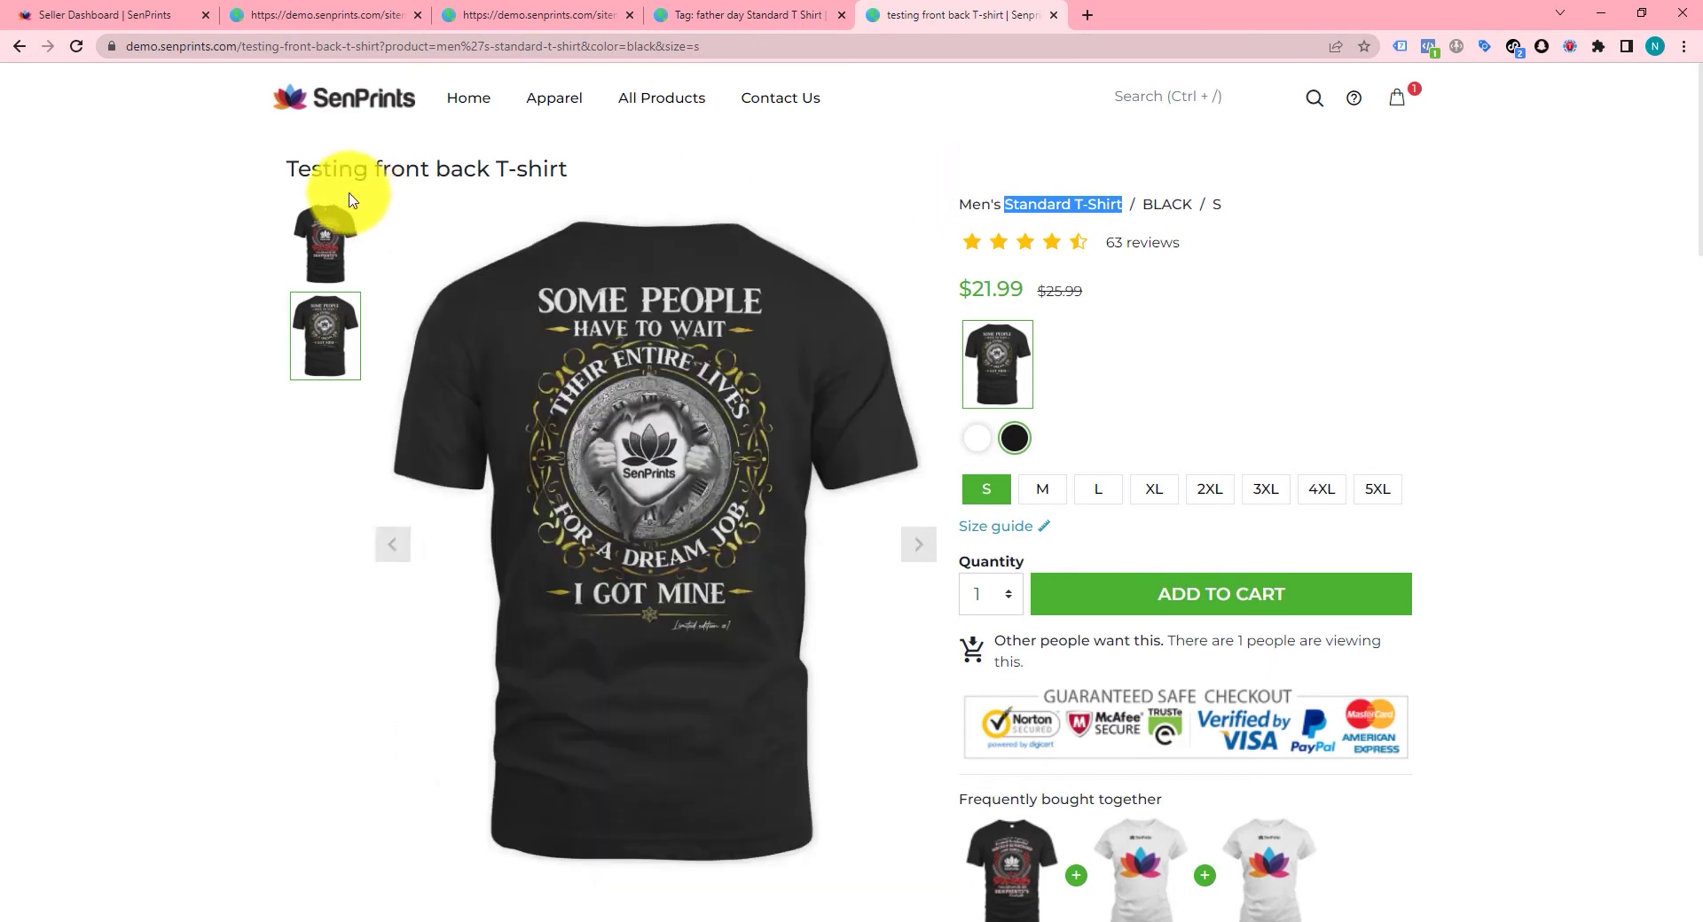
Step: Copy "Testing" from the product title and load the tag page /tag/Testing-Standard_T_Shirt in place of the father_day one
click(293, 176)
drag(287, 169, 563, 84)
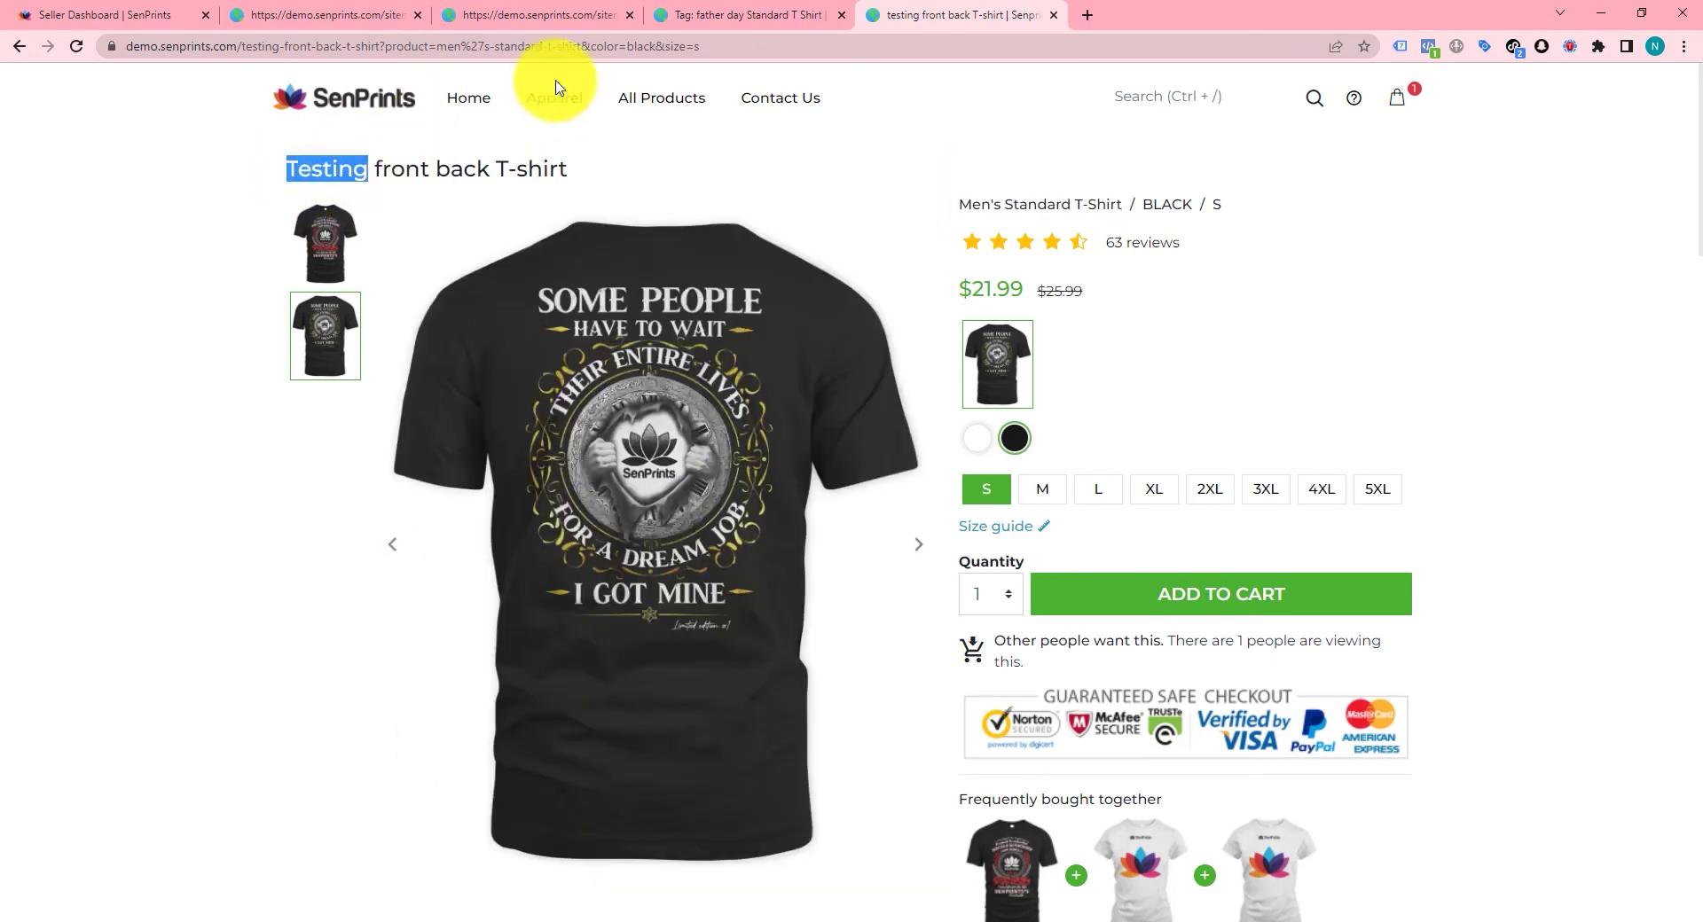
click(704, 13)
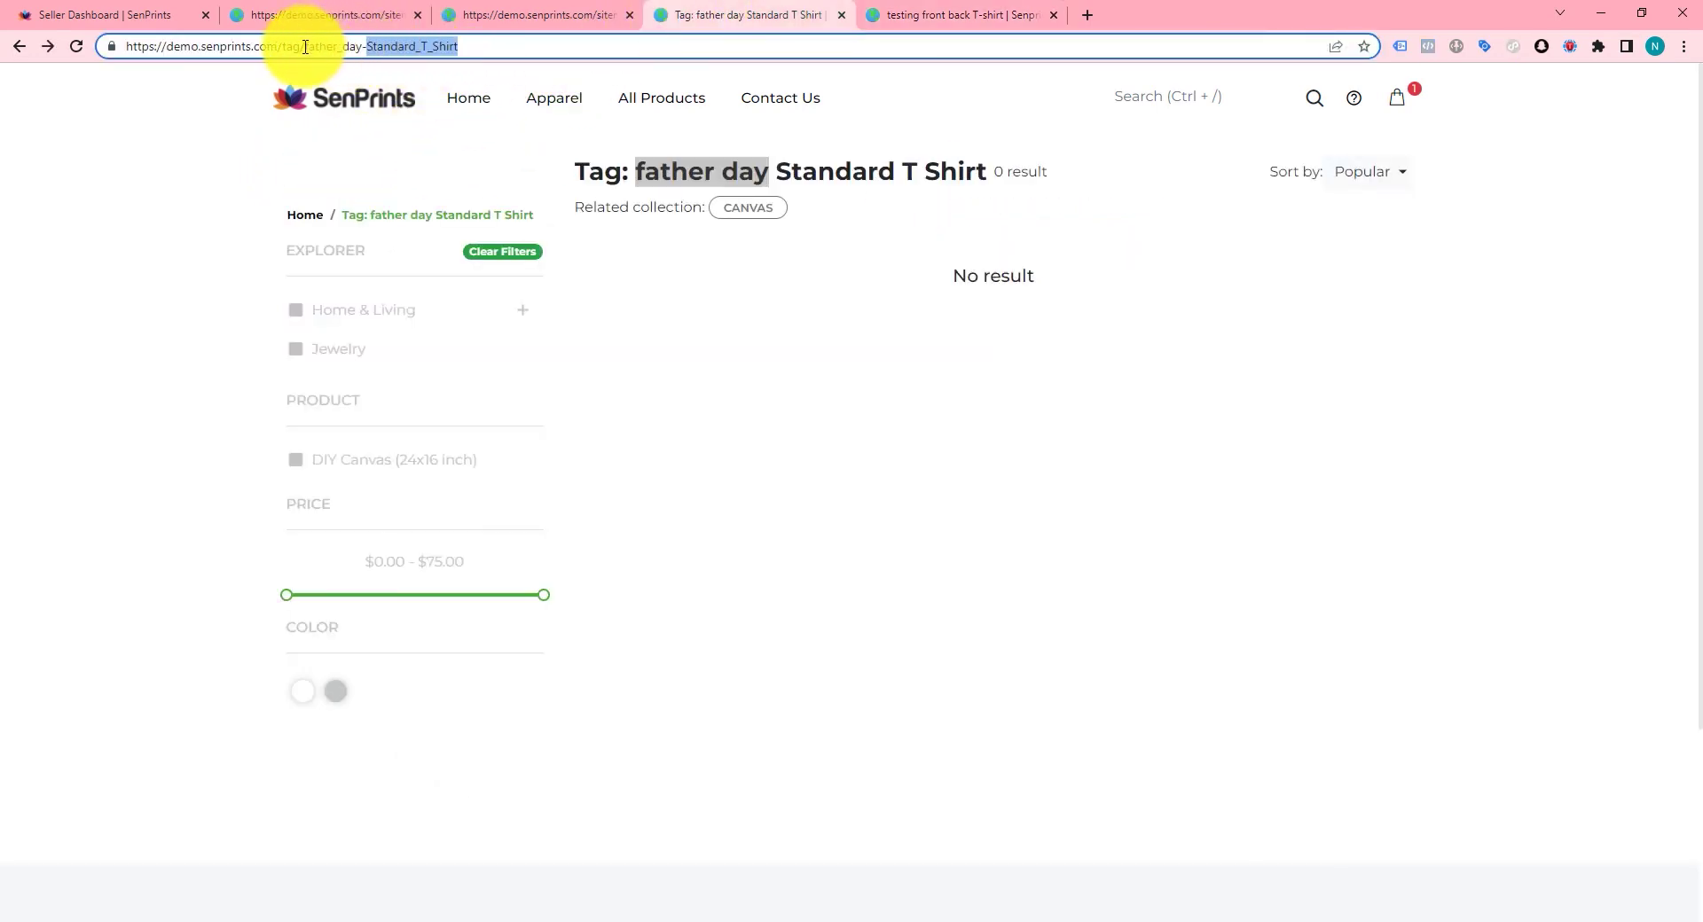
drag(305, 47, 358, 45)
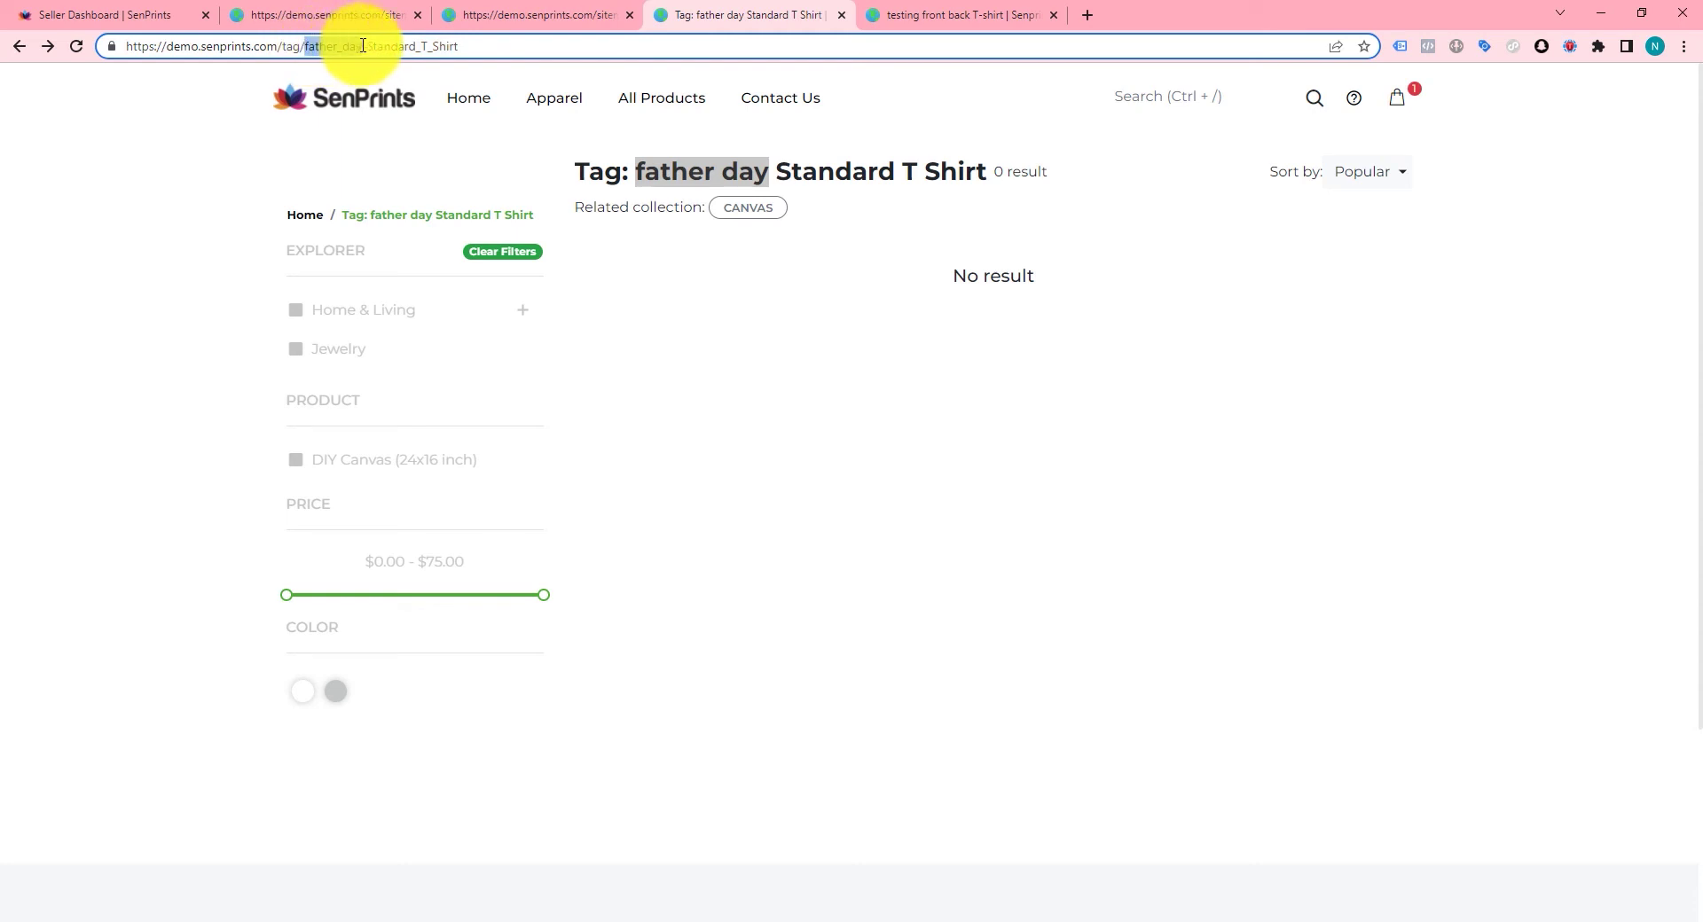
key(ctrl+v)
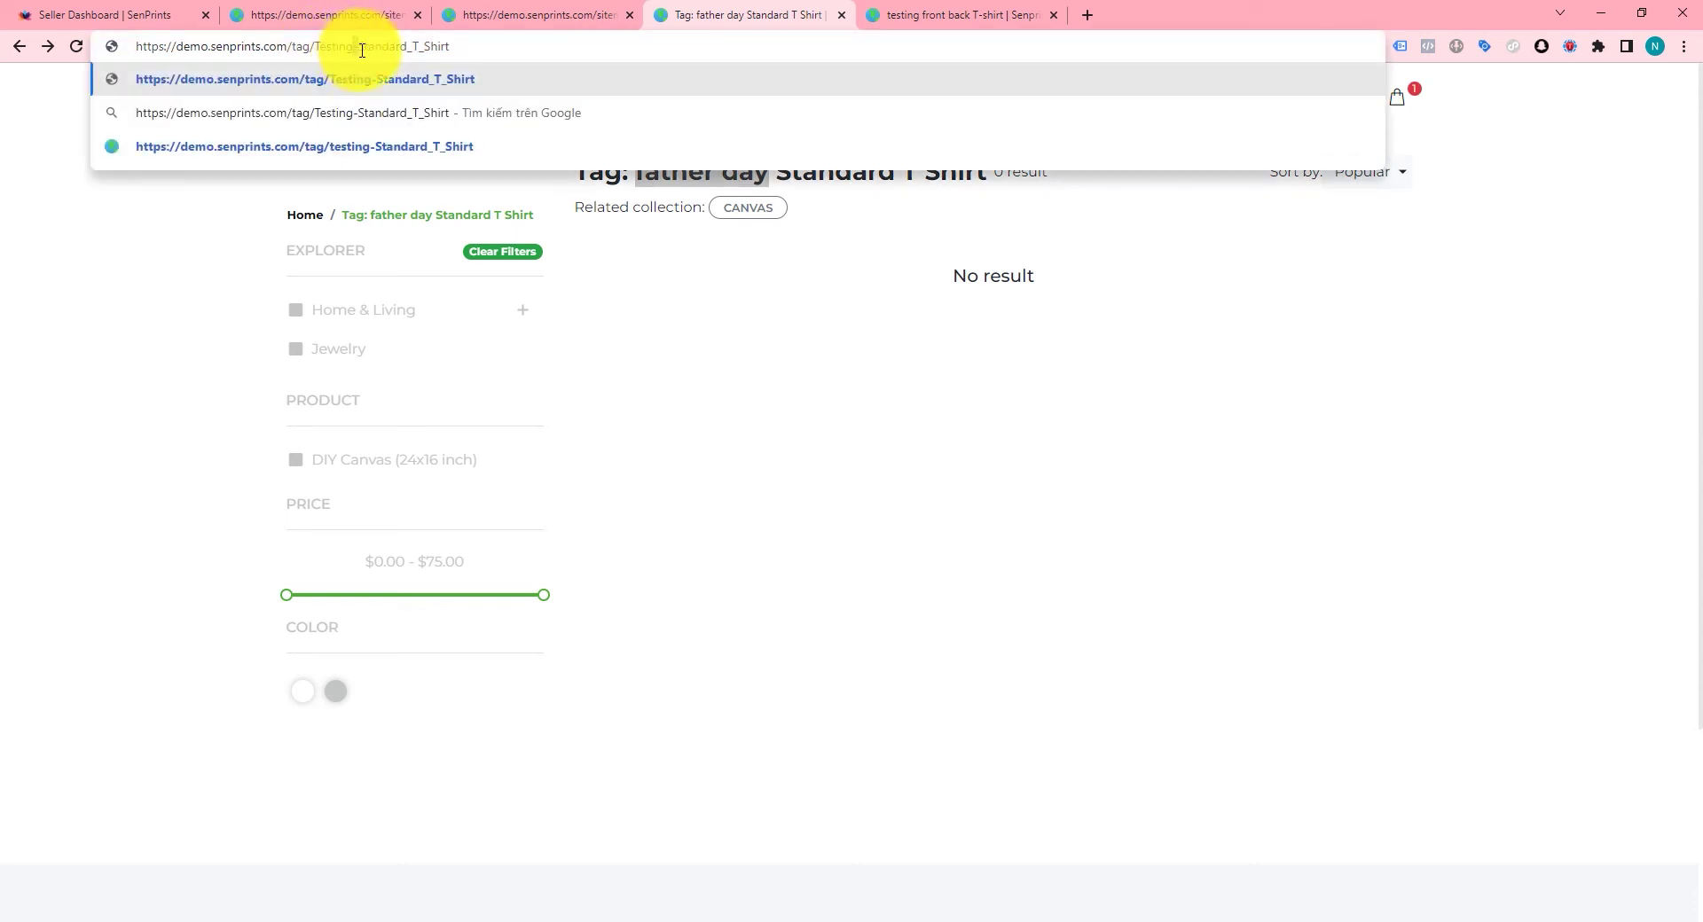
drag(359, 47, 513, 42)
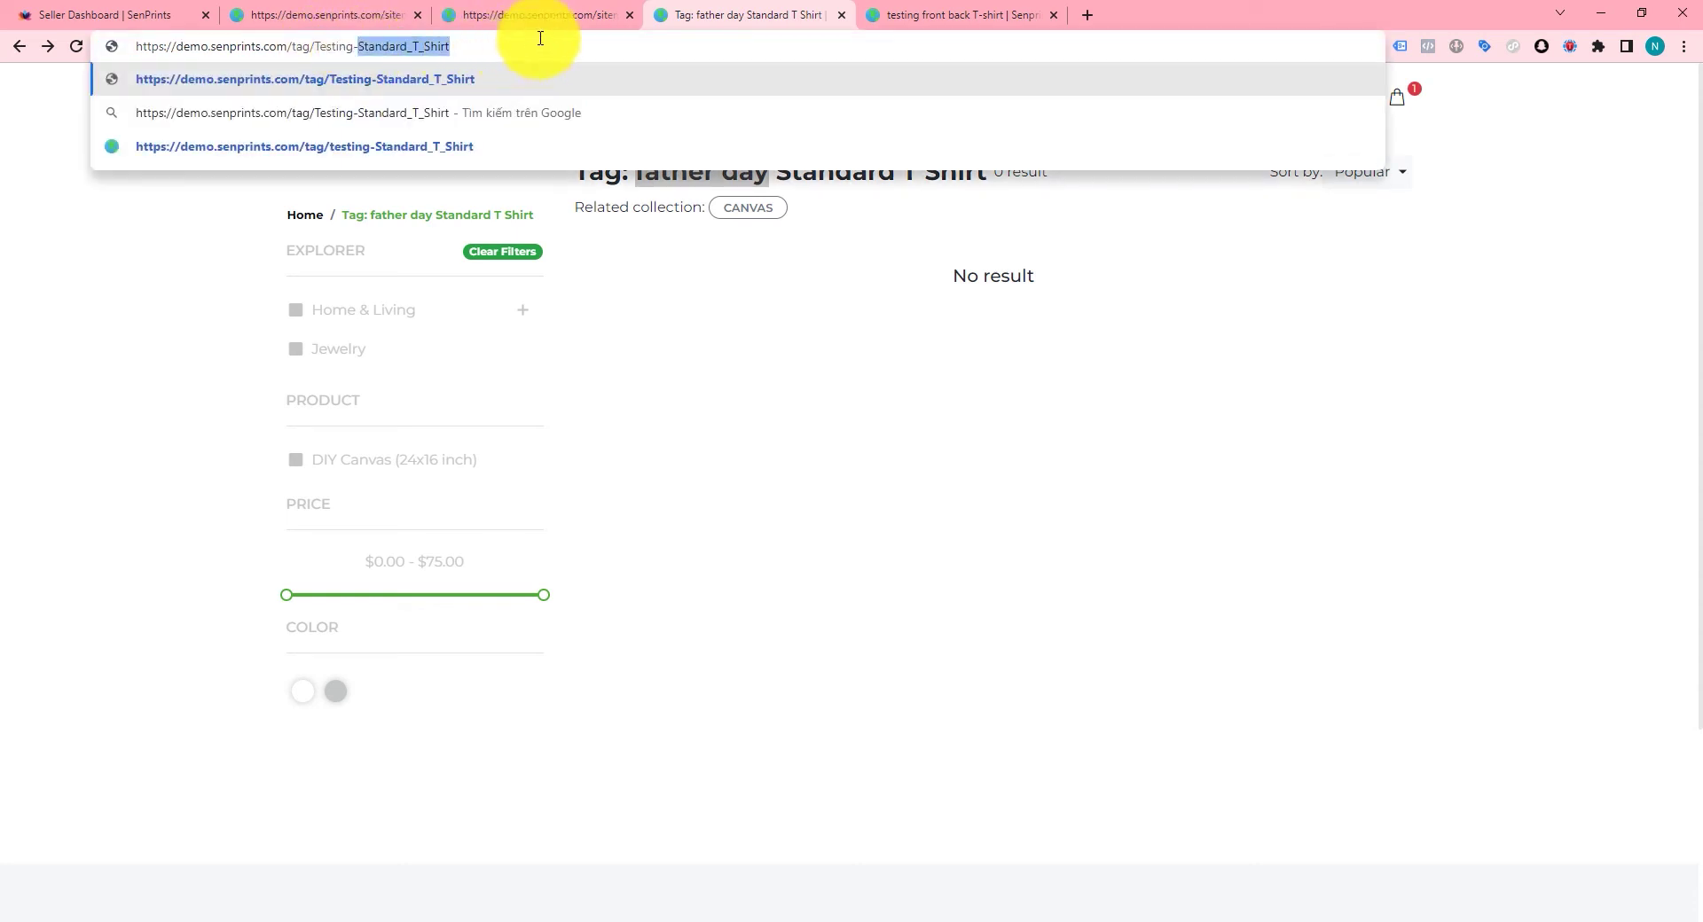
key(Return)
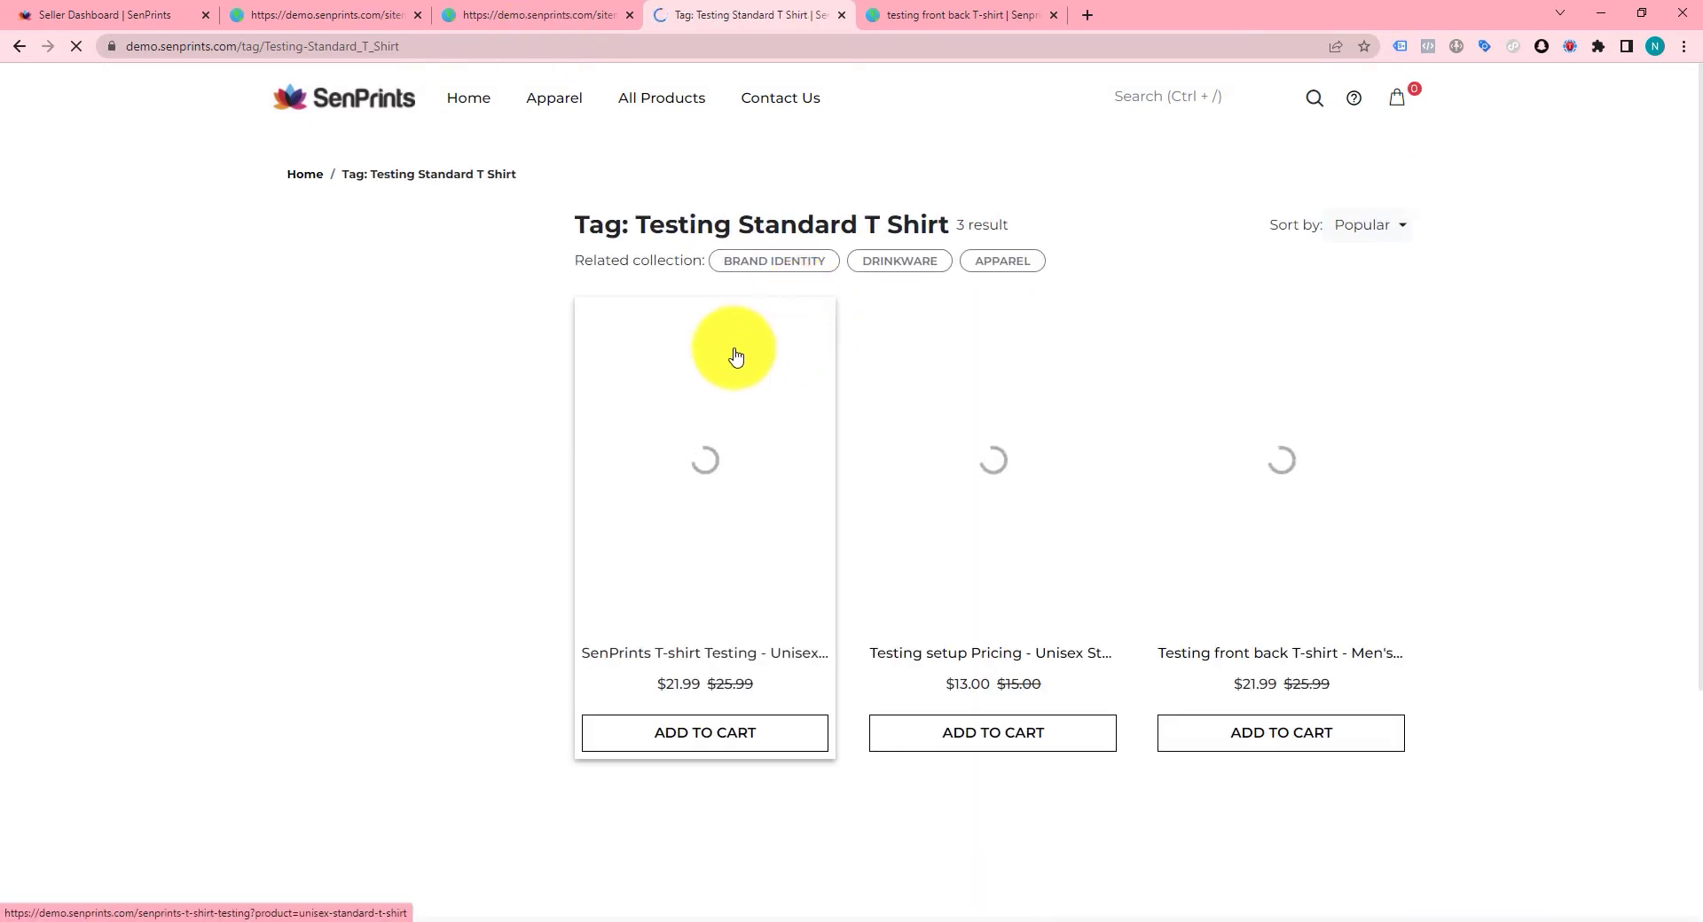
Step: Copy the path /tag/Testing-Standard_T_Shirt from the page address into cell A7 of Sitemaps.csv in Excel
click(462, 47)
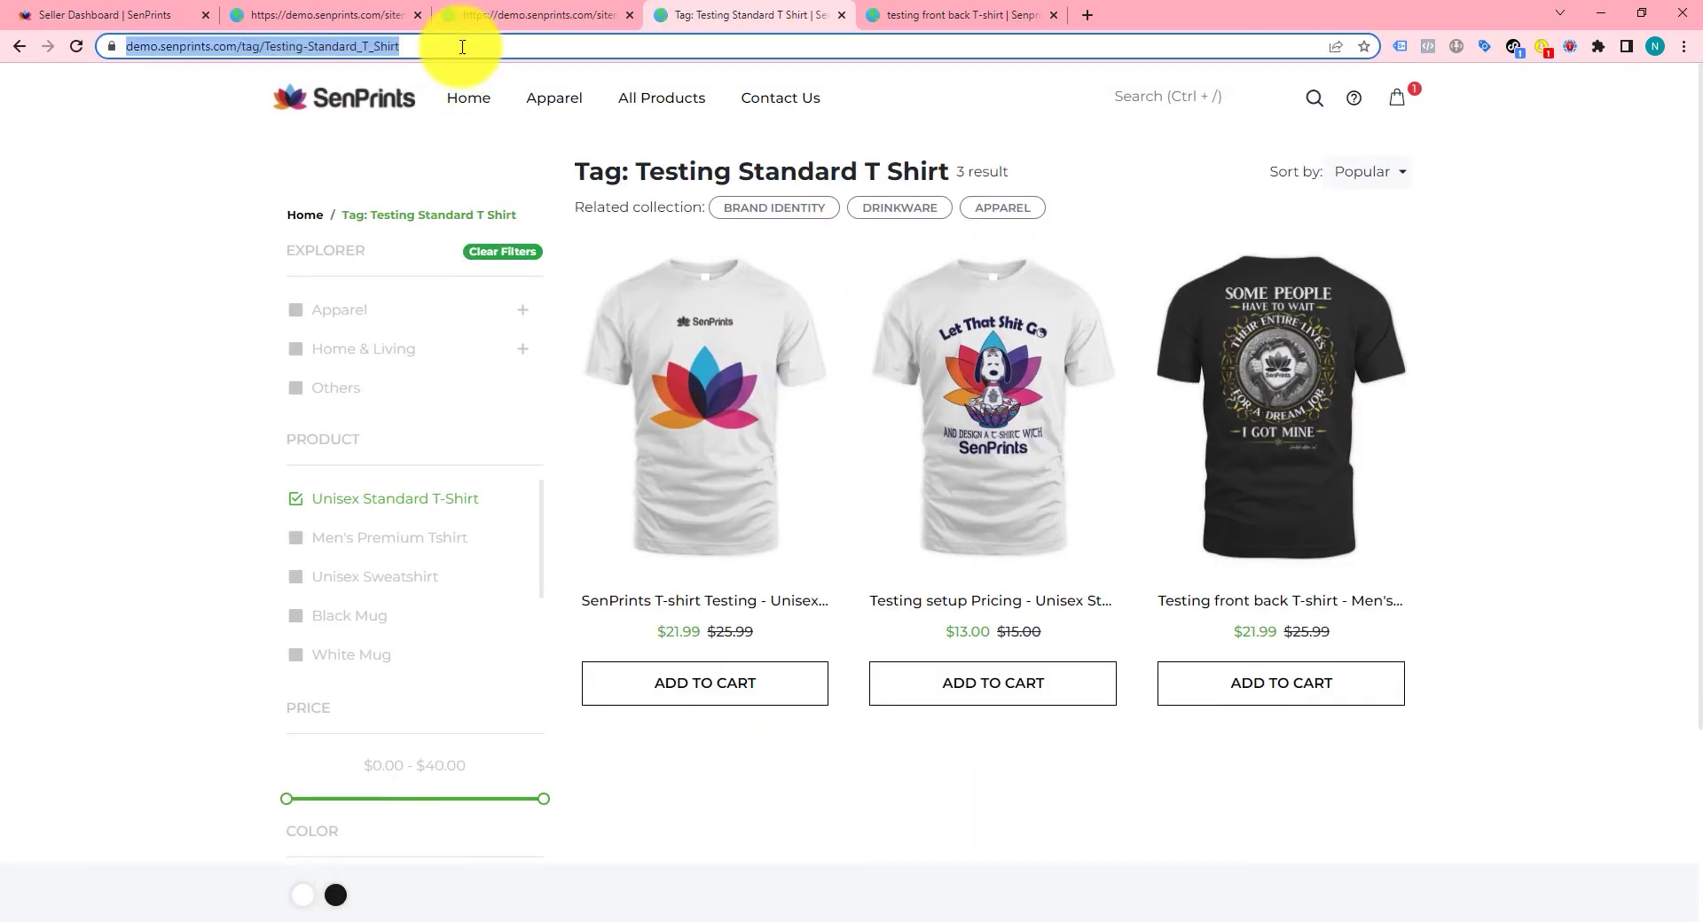
click(286, 44)
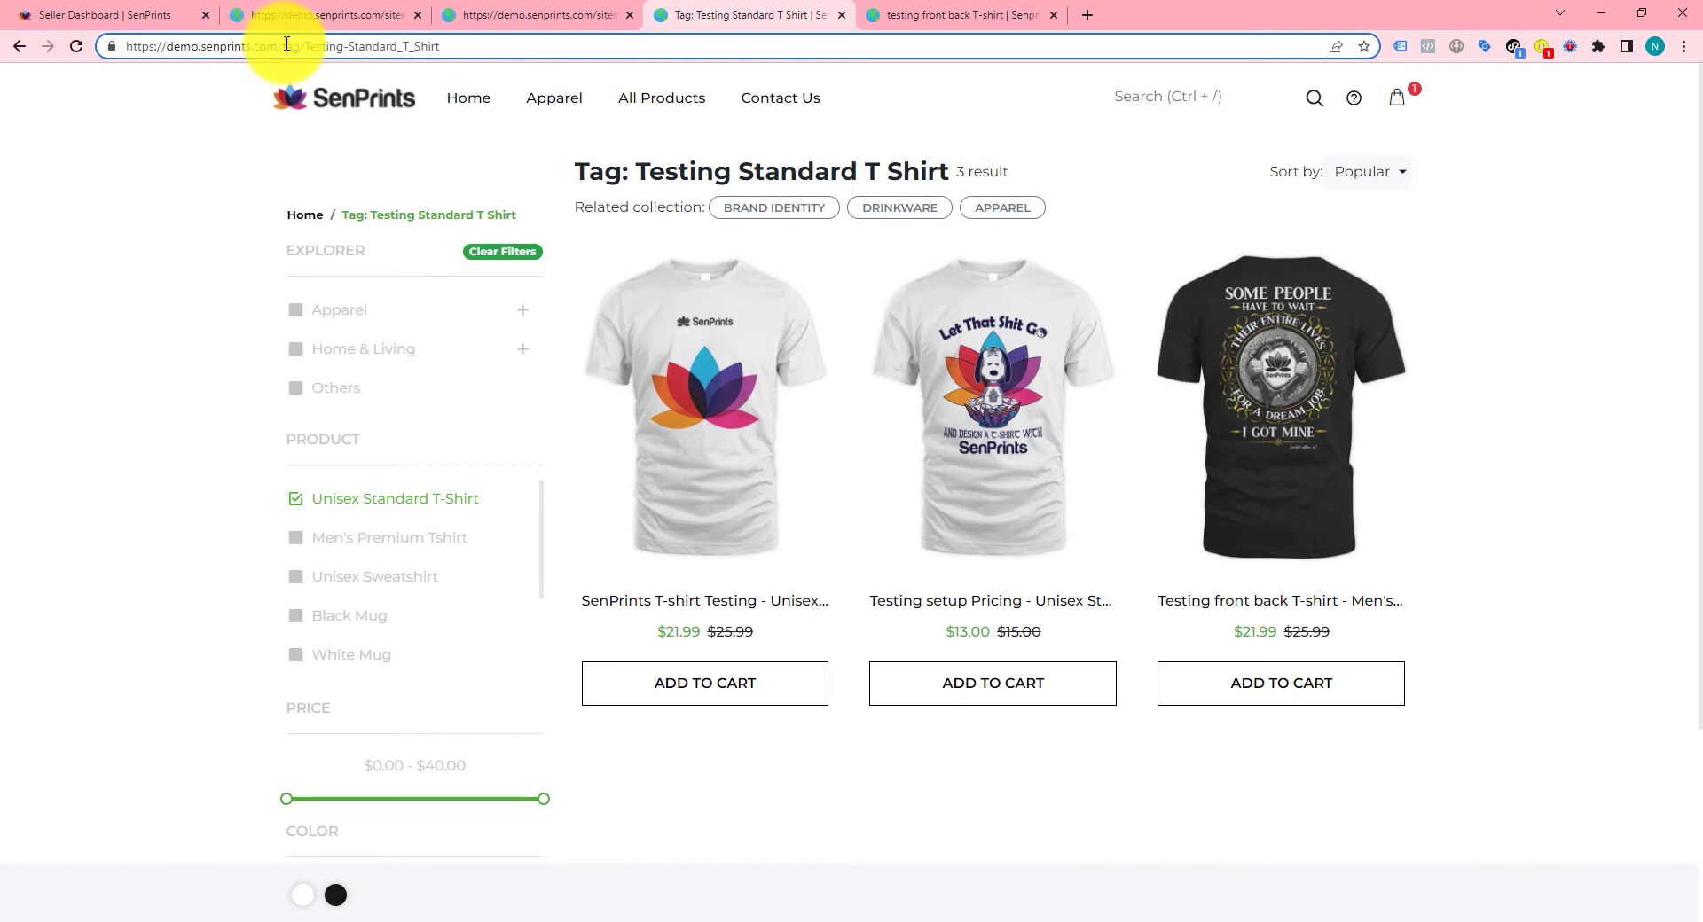
drag(280, 46, 621, 46)
key(ctrl+c)
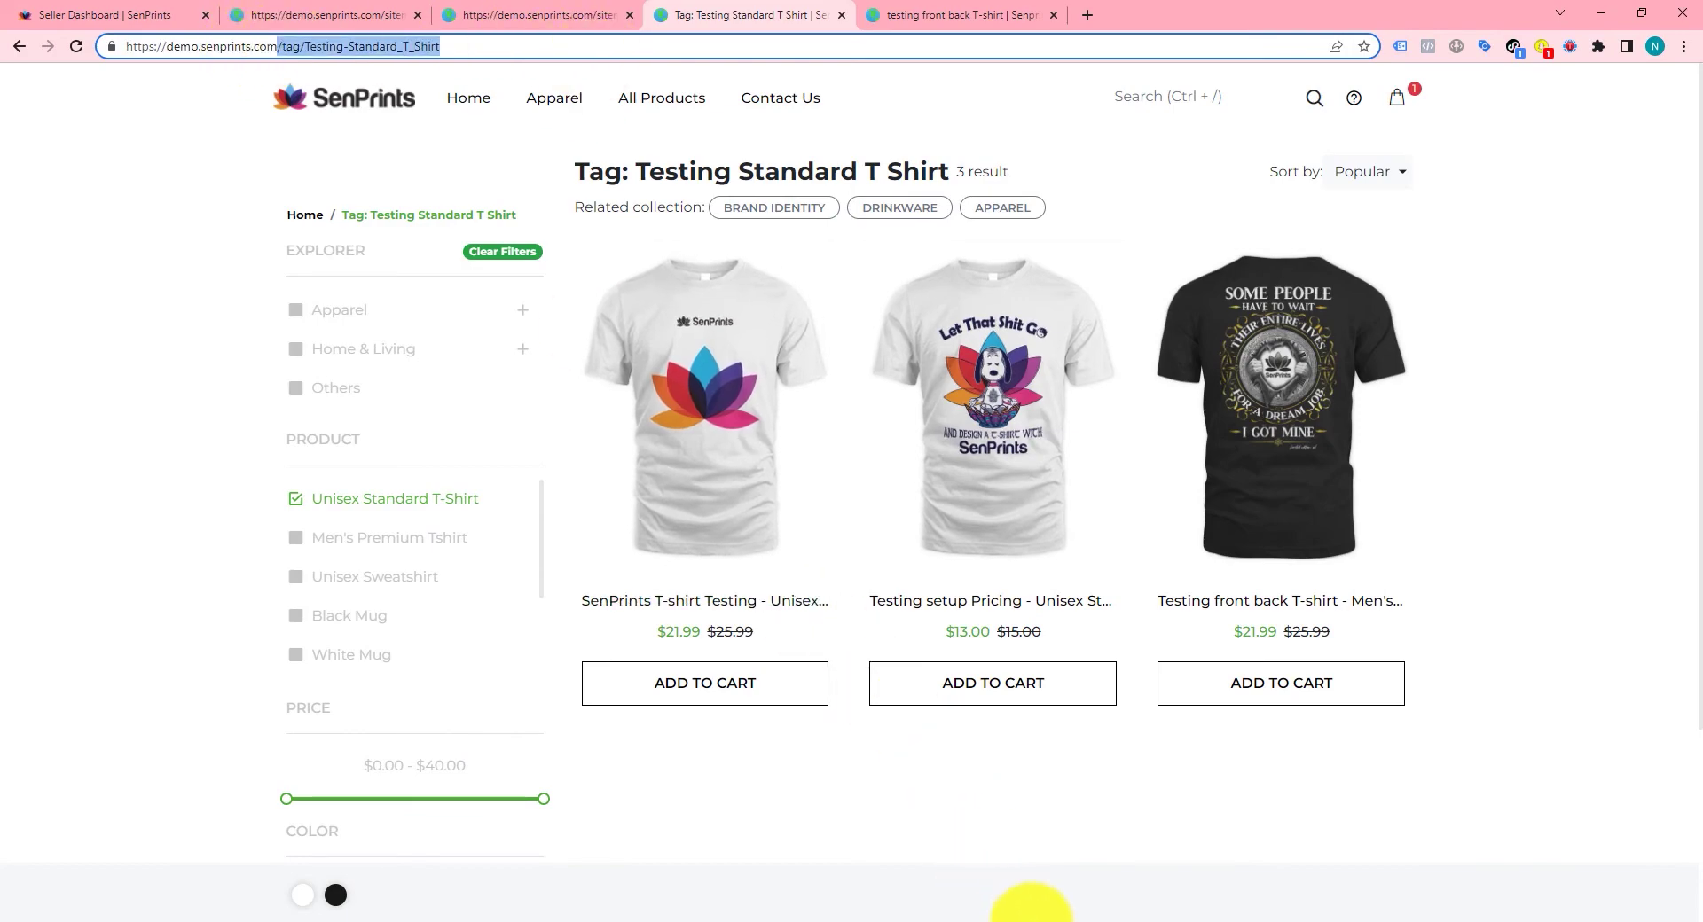
click(1011, 912)
key(ctrl+v)
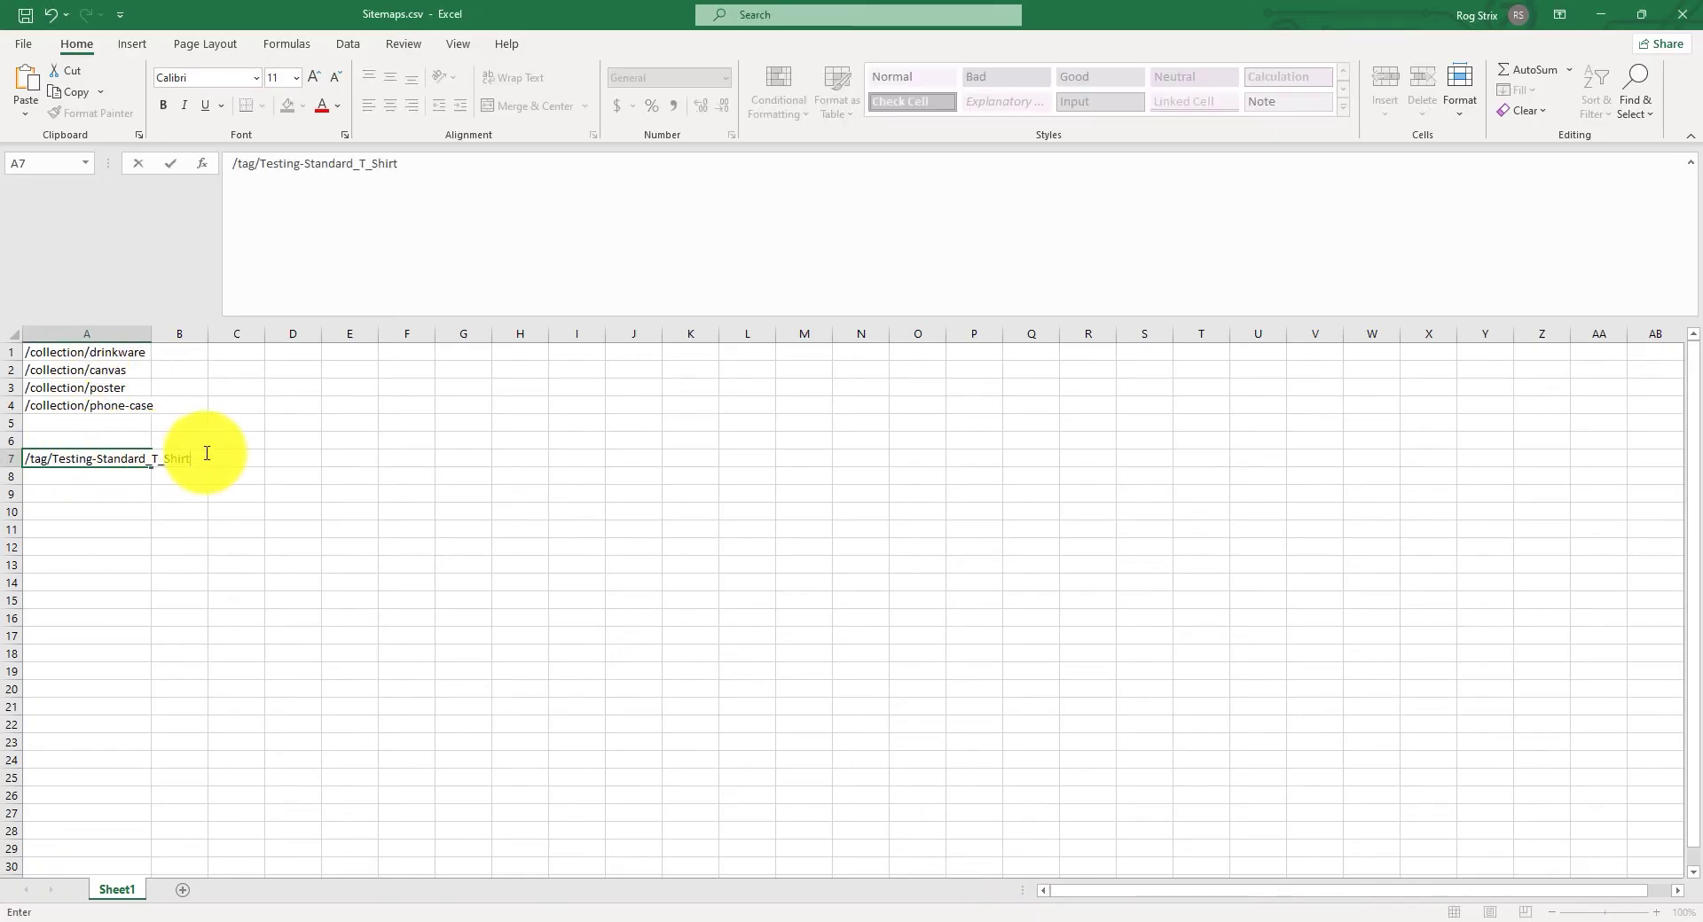
Step: Return to the browser, load the tag page /tag/Testing-mug and select the path part of its address
click(872, 907)
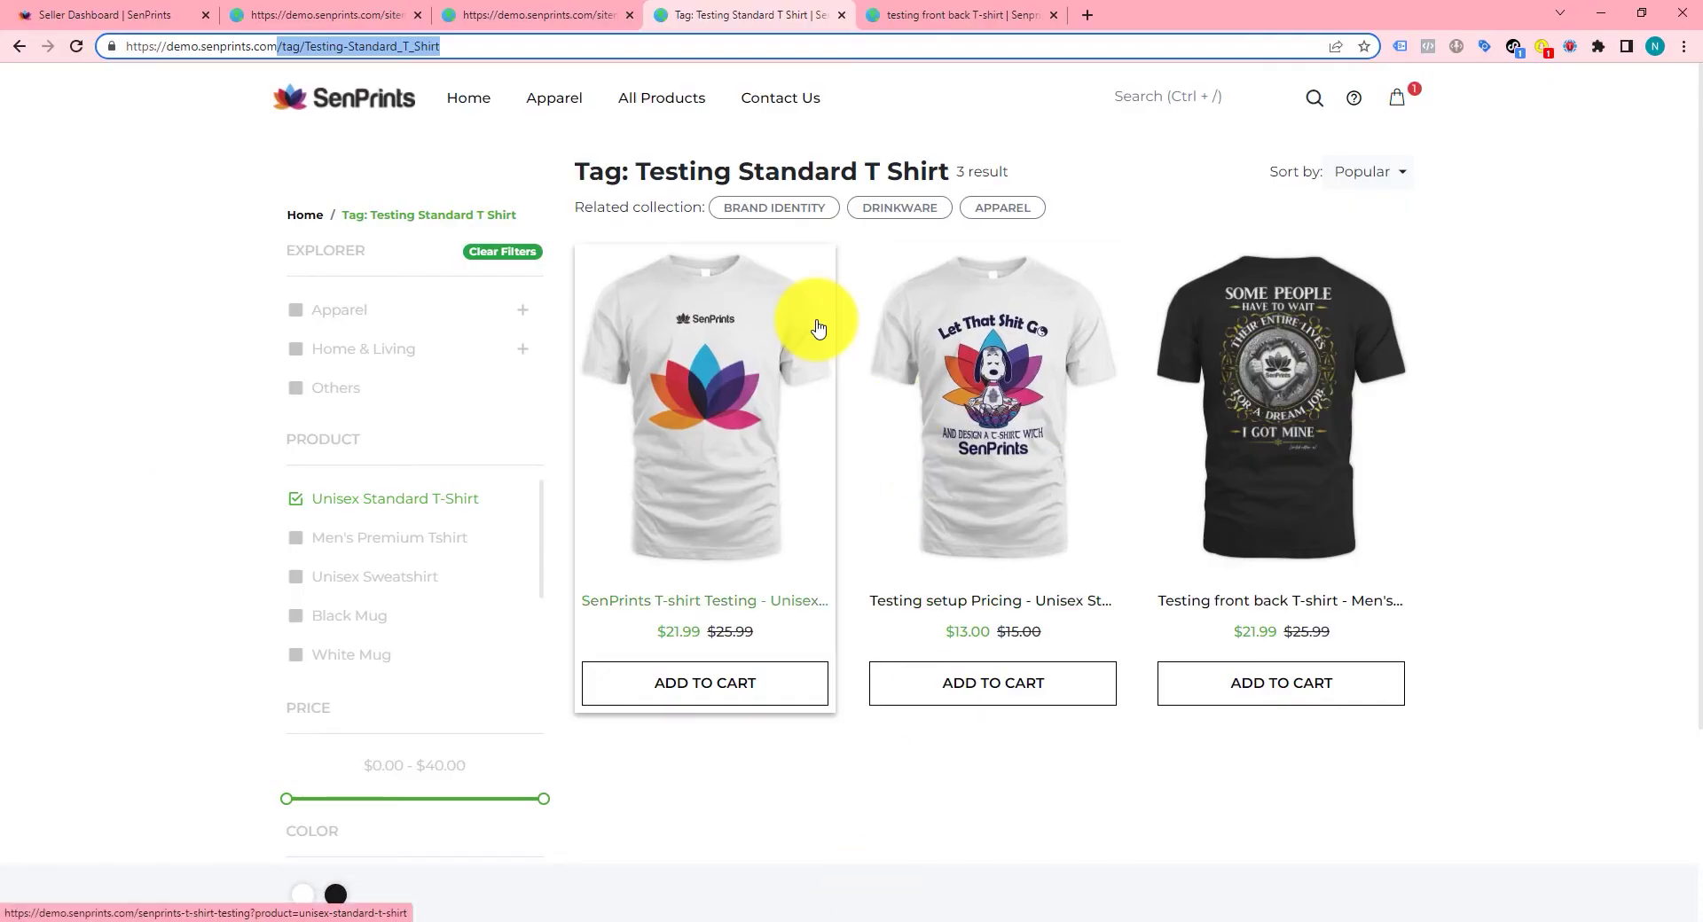
double_click(406, 45)
text(mug)
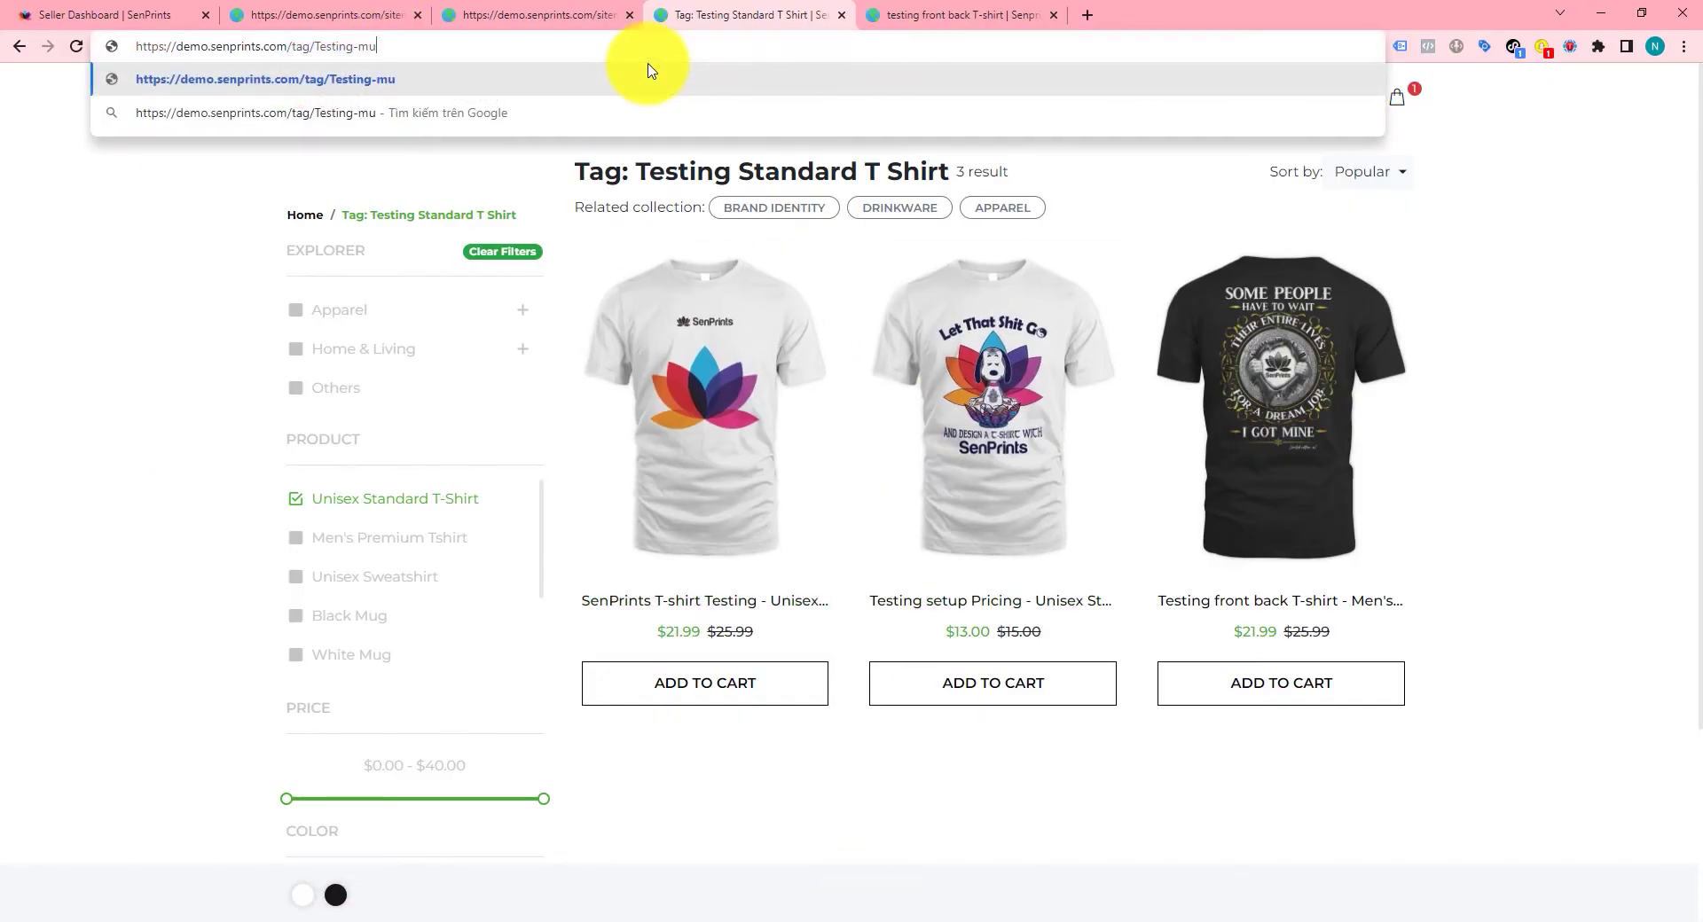
key(Return)
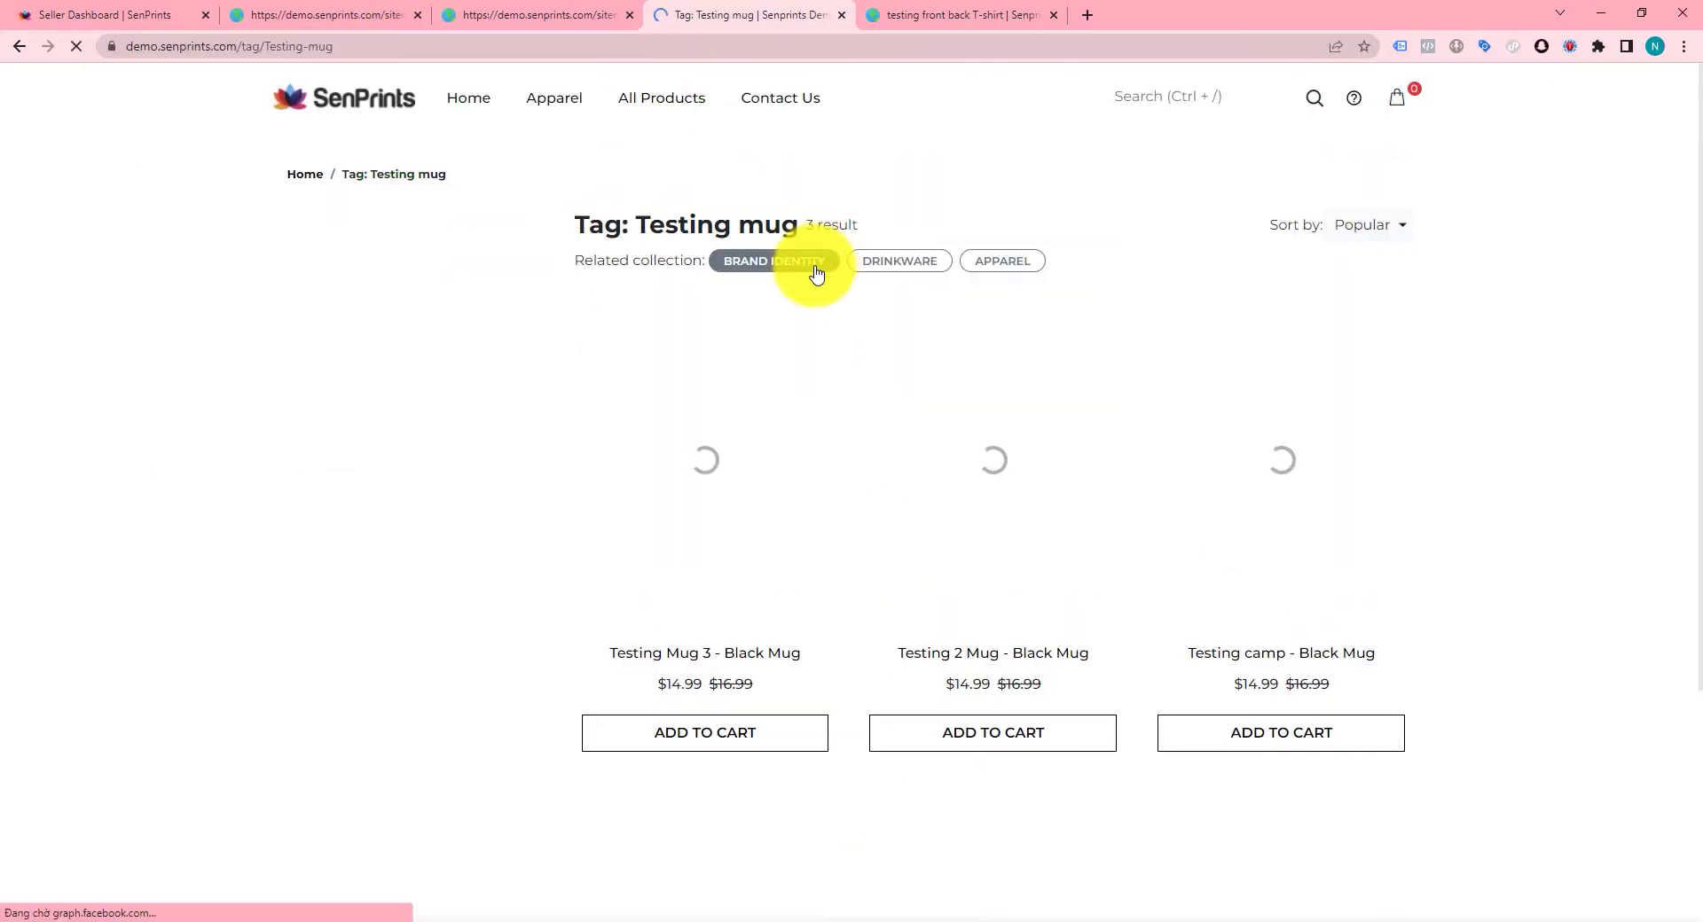
key(ctrl+l)
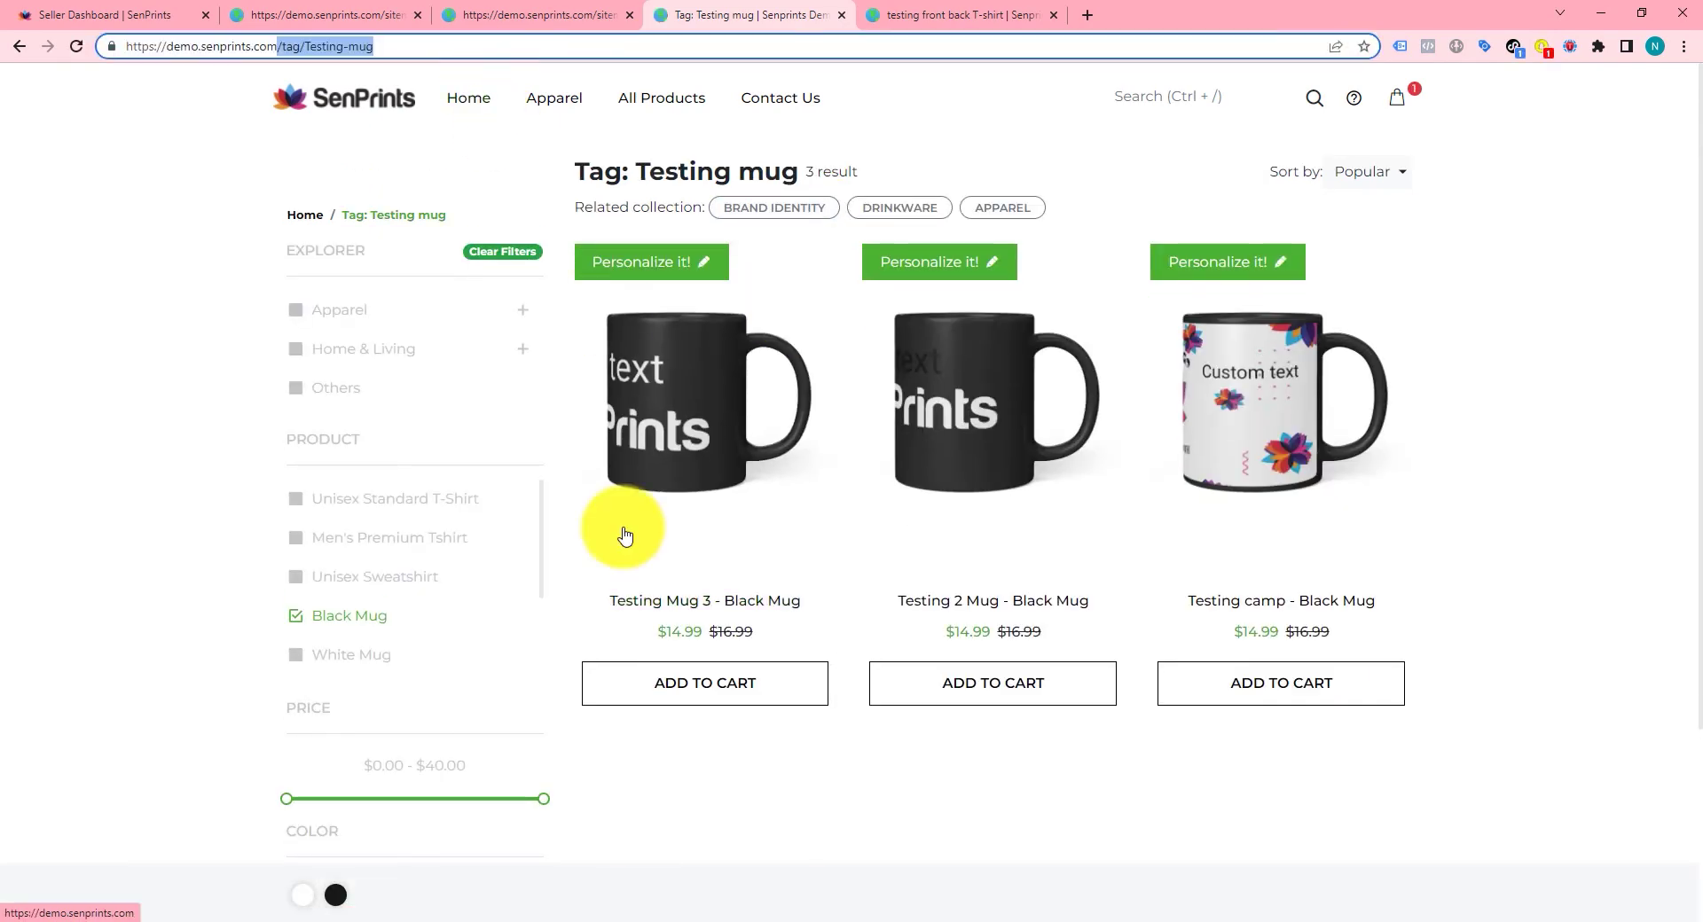
Step: Switch back to Sitemaps.csv in Excel and enter the product name mug in cell C7
key(alt+Tab)
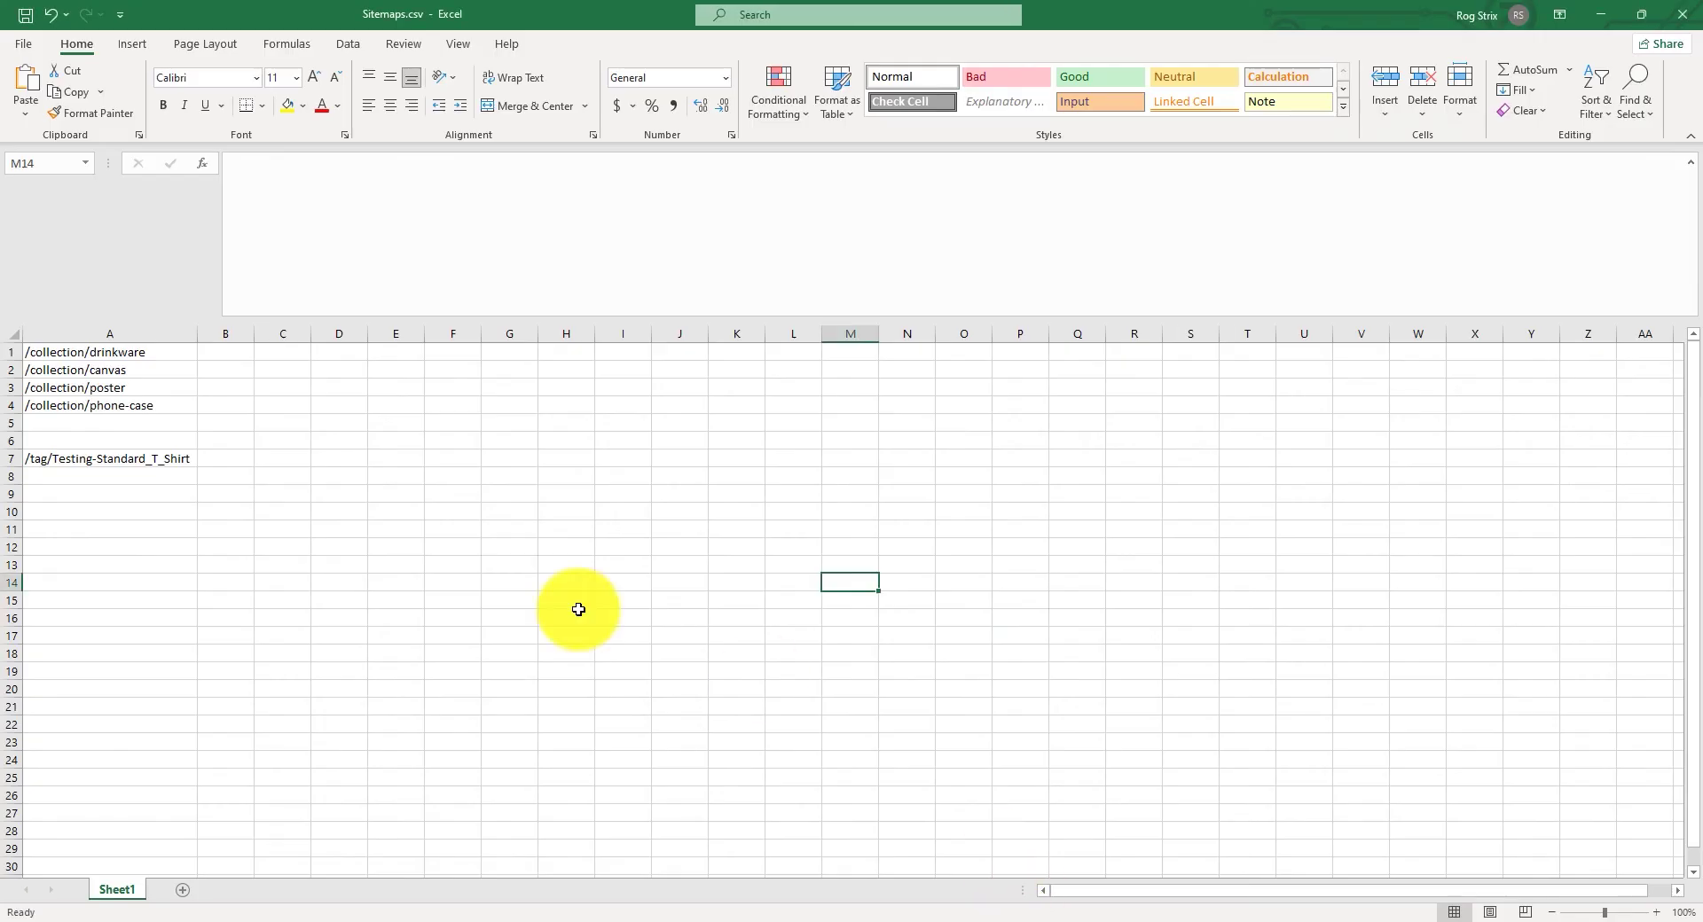
click(147, 511)
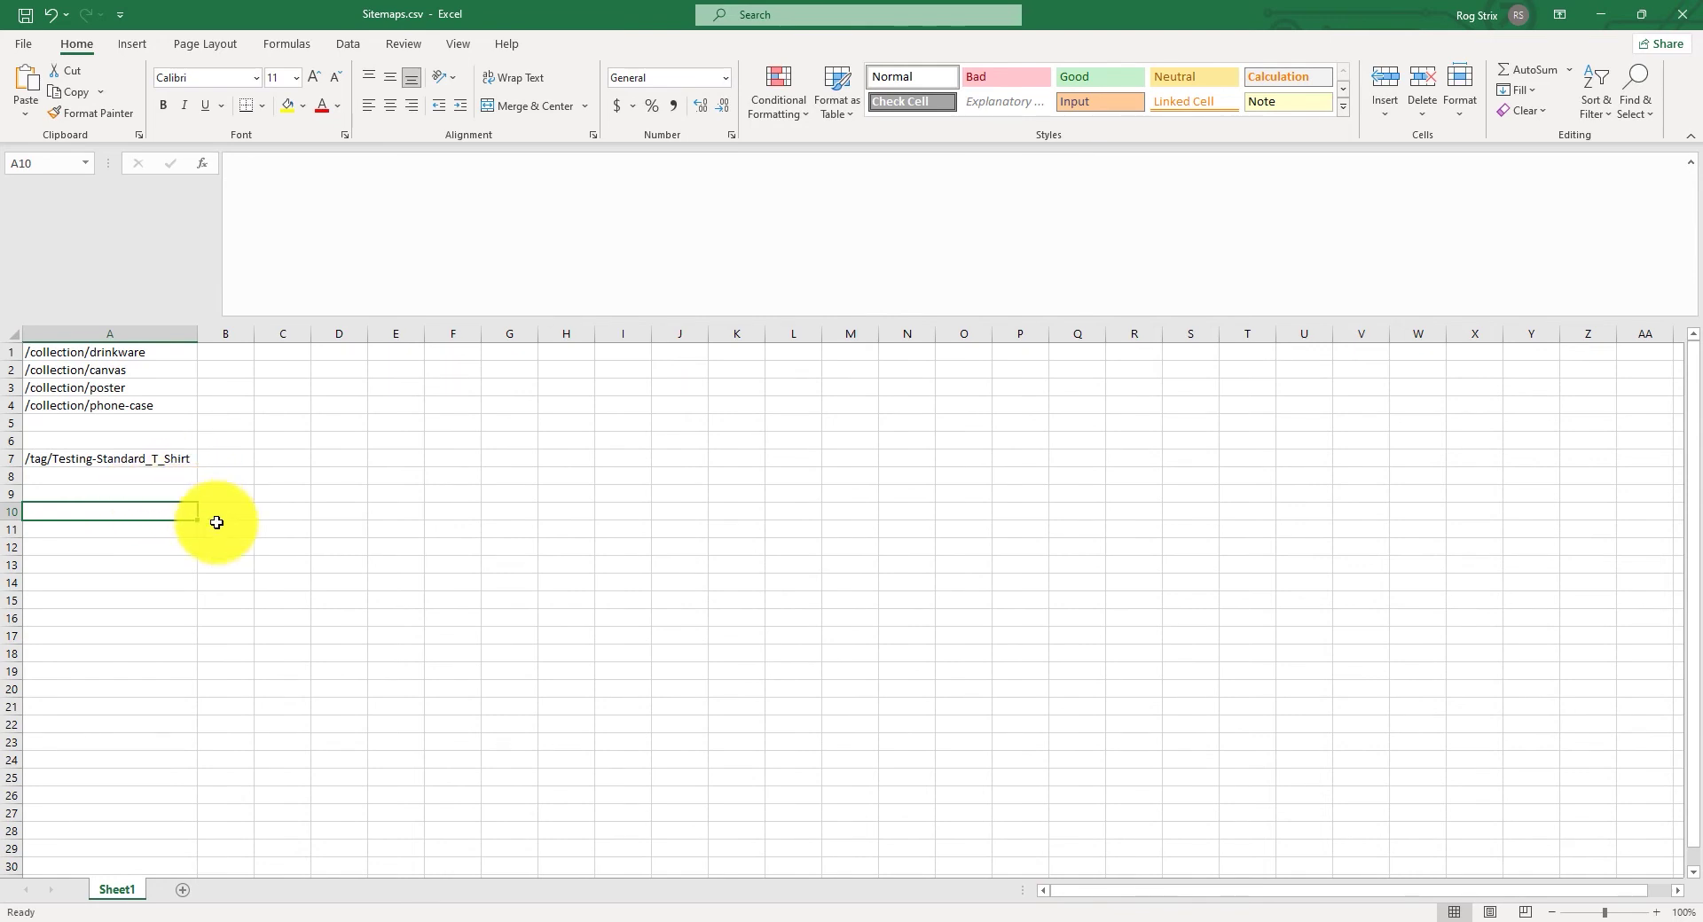
click(280, 456)
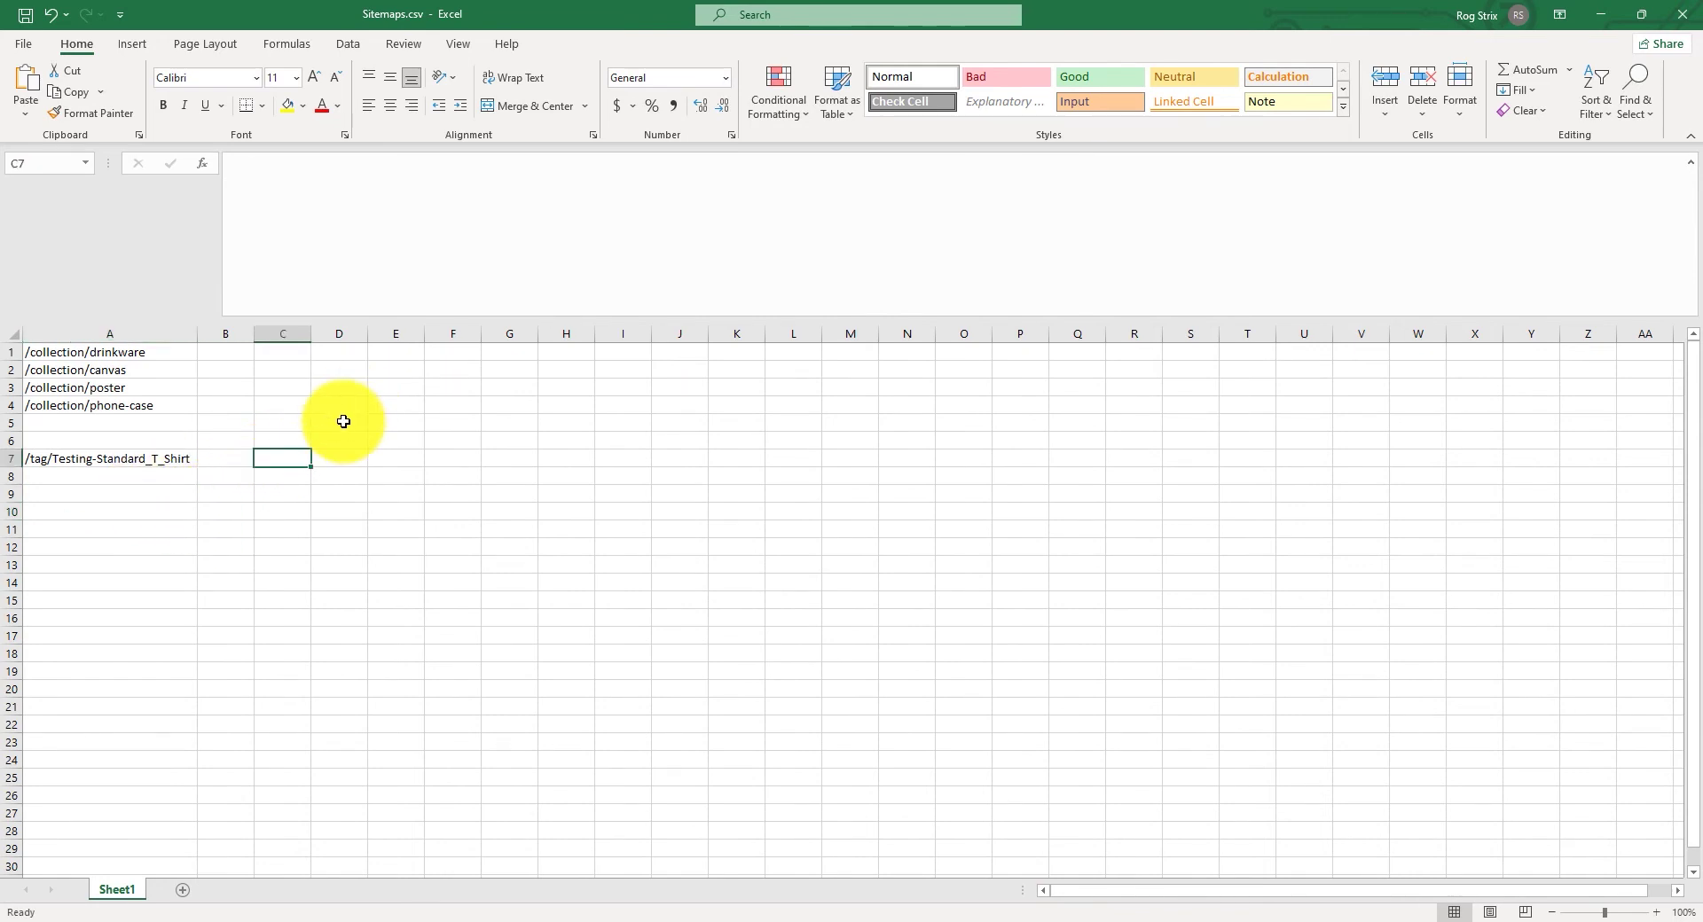
text(mug)
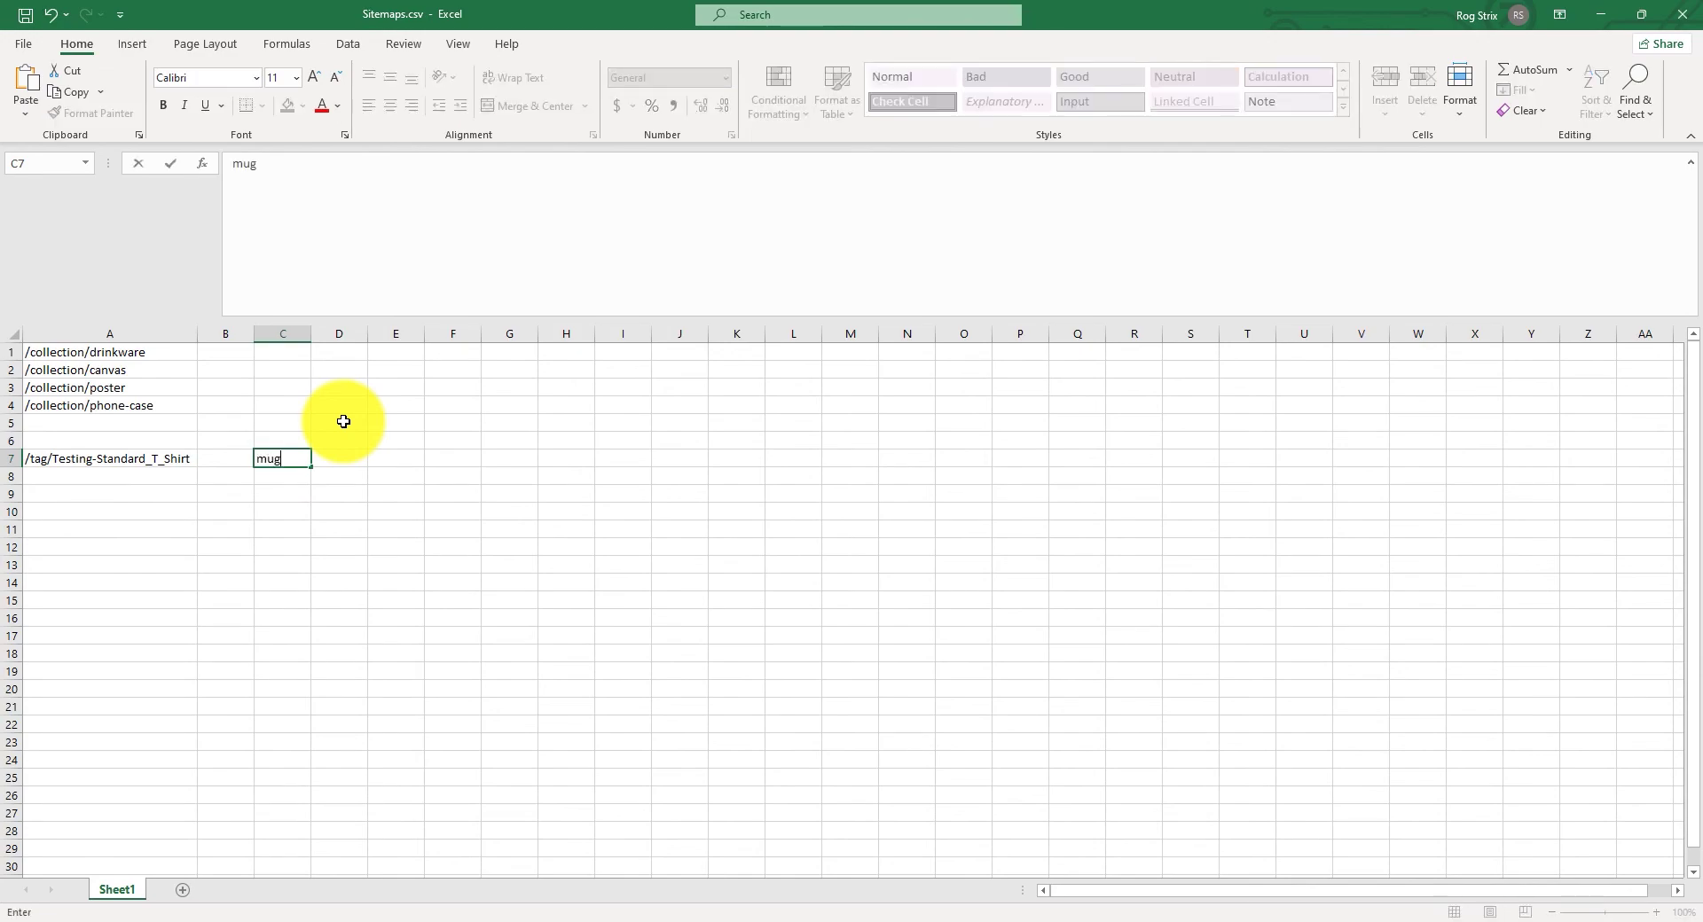
key(Return)
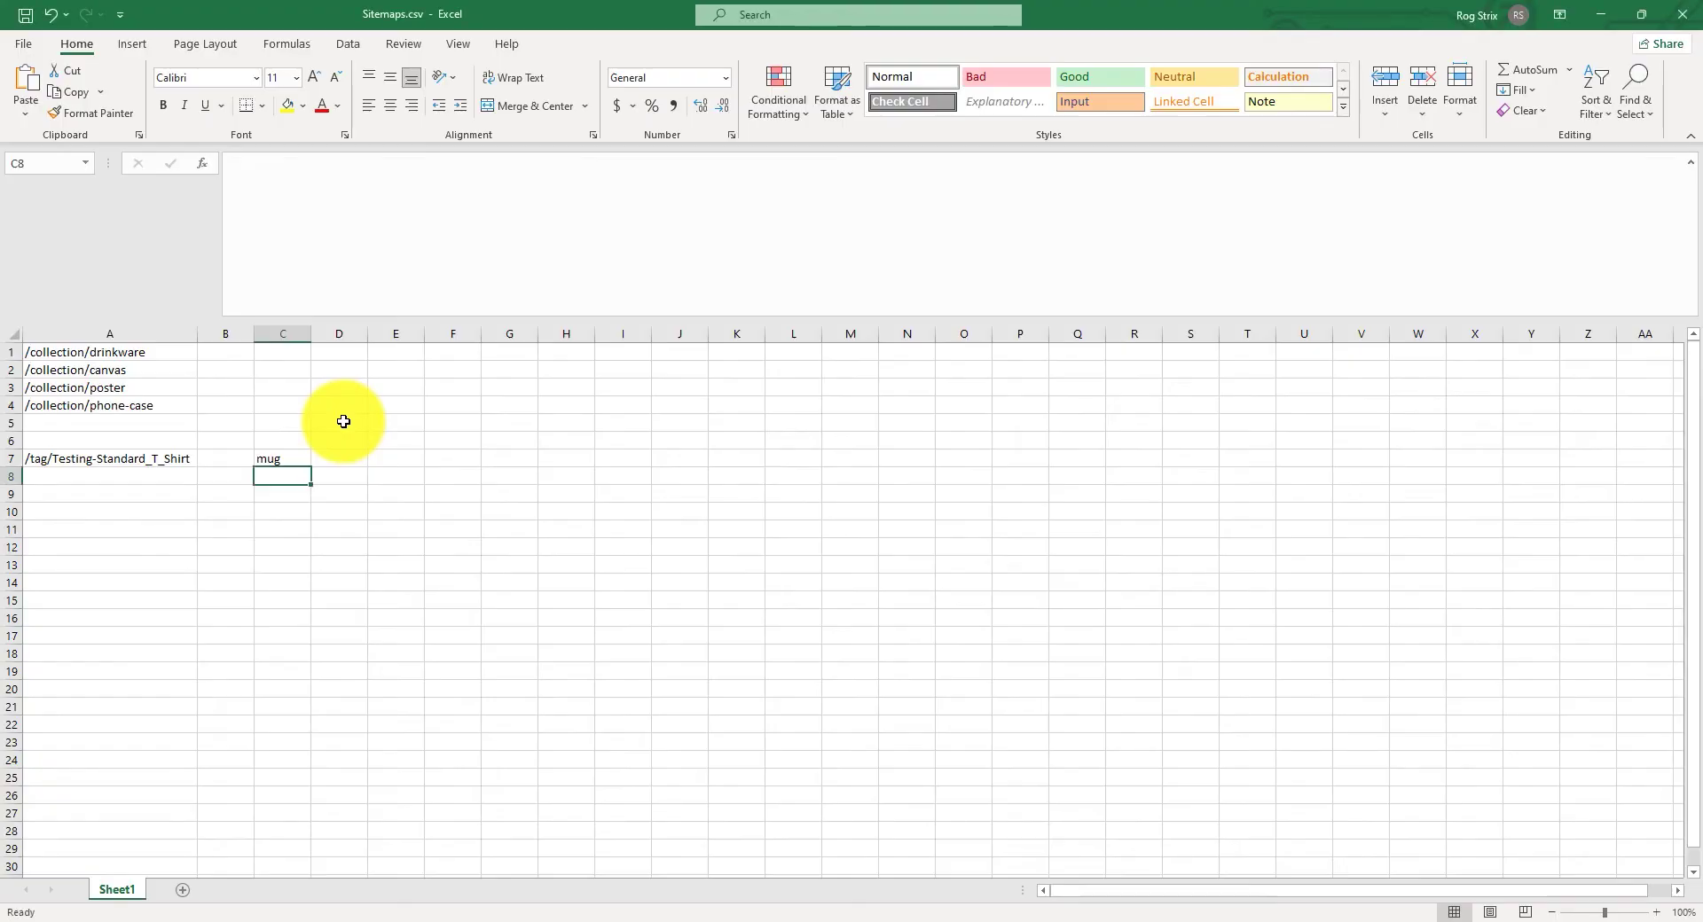
Step: Copy the Standard_T_Shirt part of cell A7's text into cell C8 as a second product name
click(114, 460)
double_click(95, 461)
drag(95, 461, 217, 471)
key(ctrl+c)
click(274, 479)
key(ctrl+v)
click(292, 518)
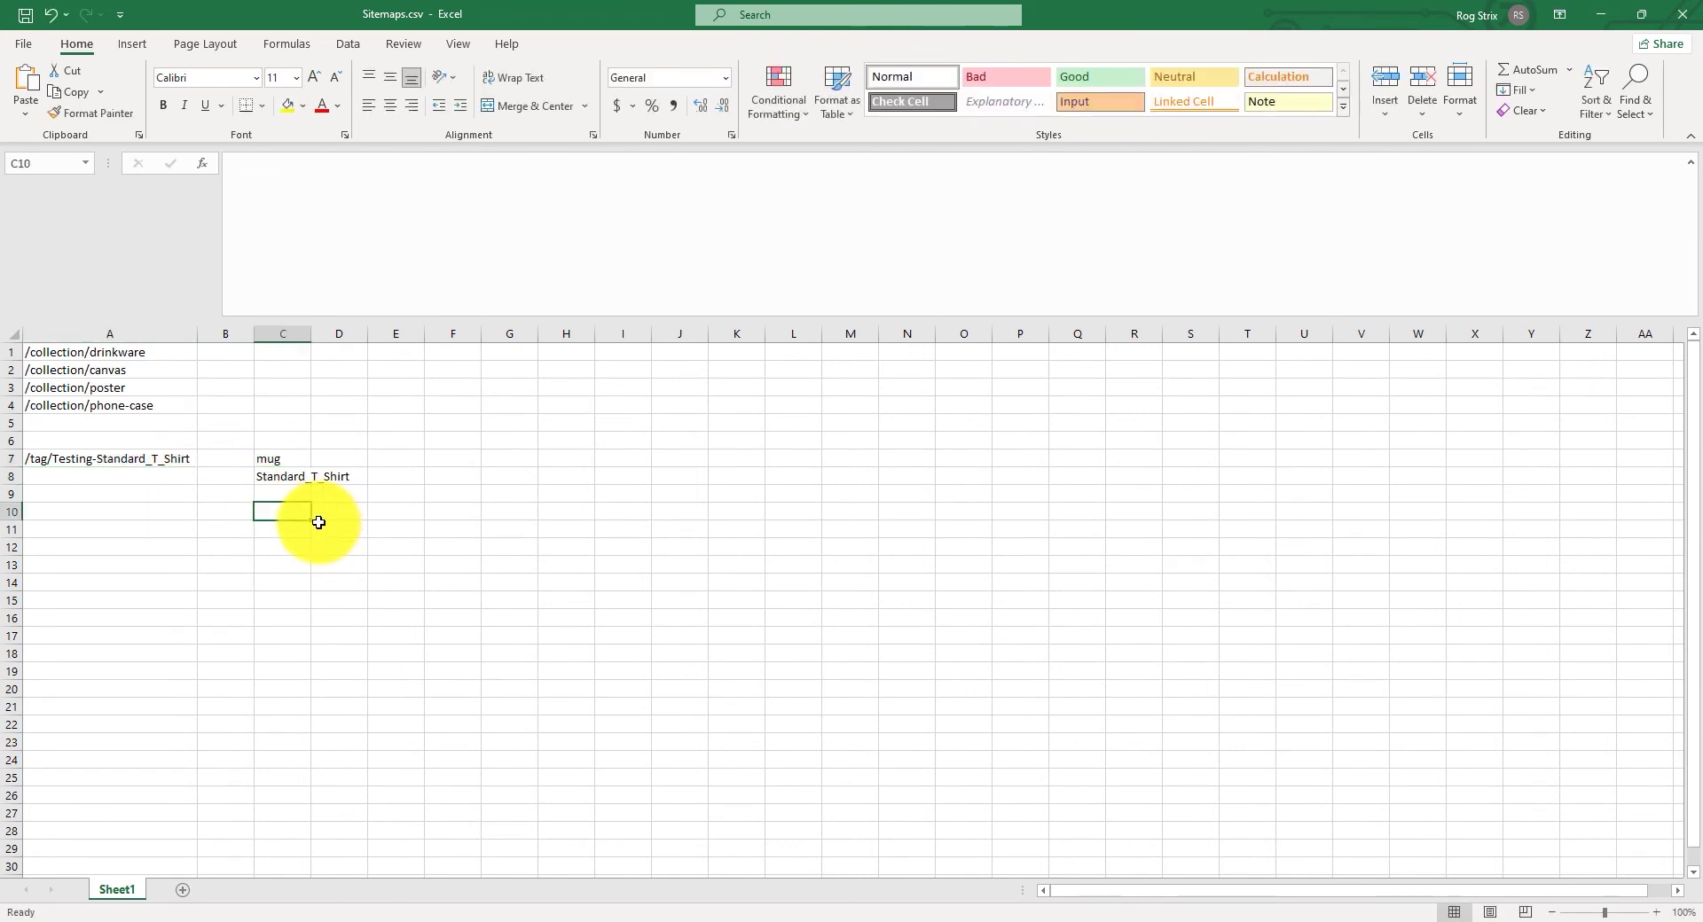
Step: Enter the tag keywords dad in cell A10 and father day in cell A11
click(234, 472)
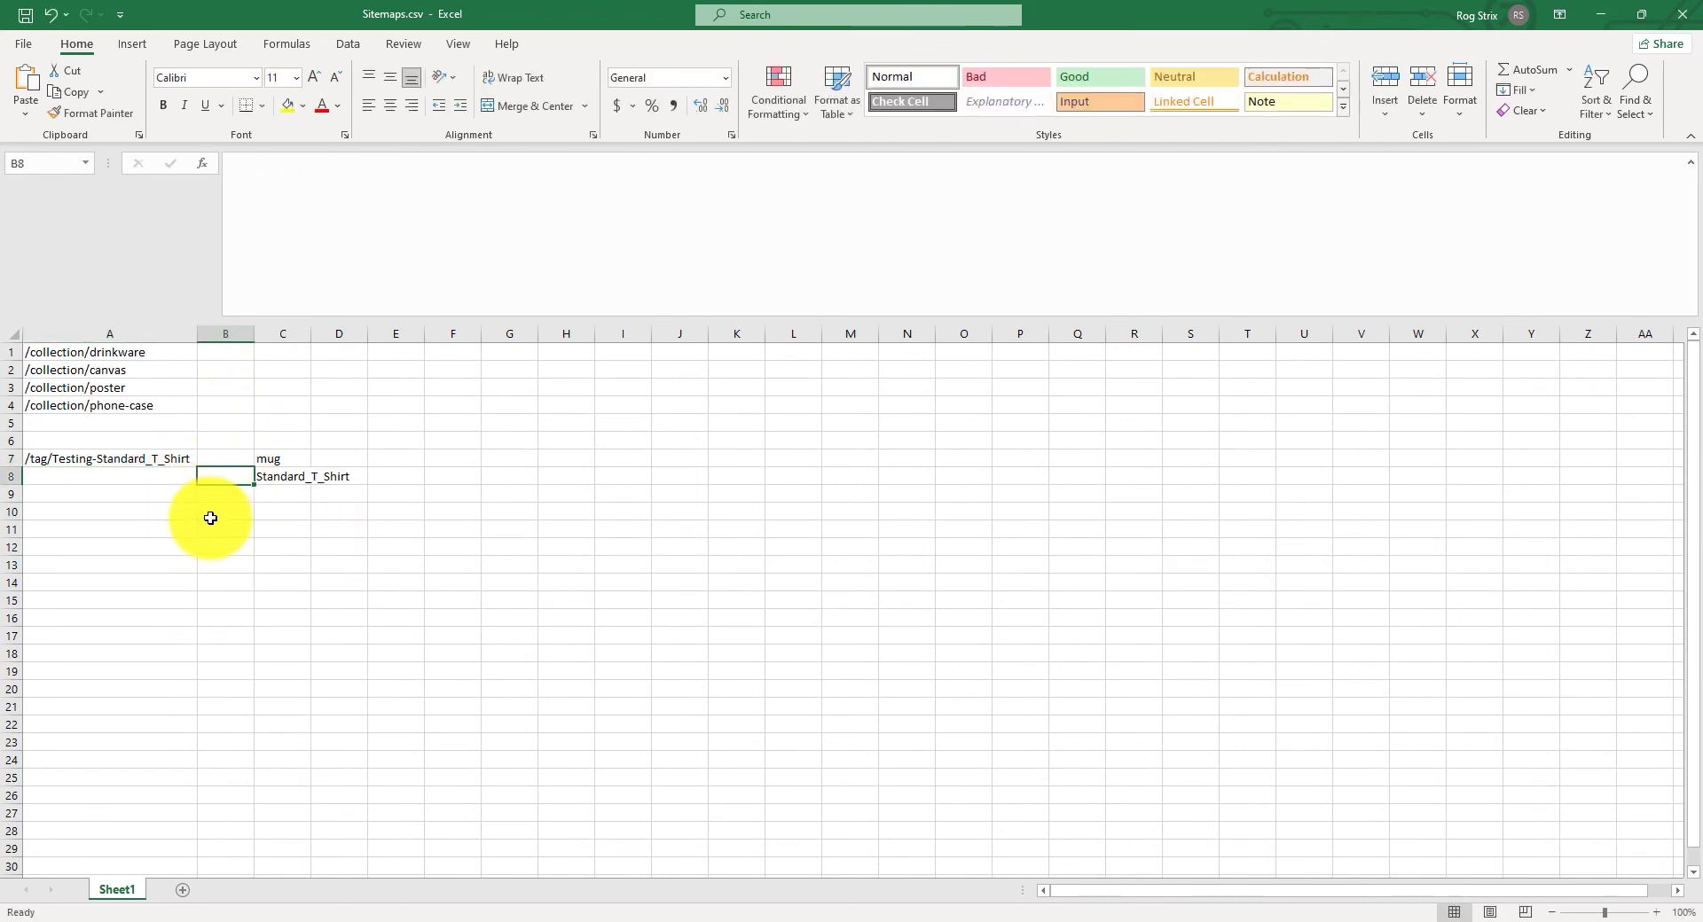
click(181, 514)
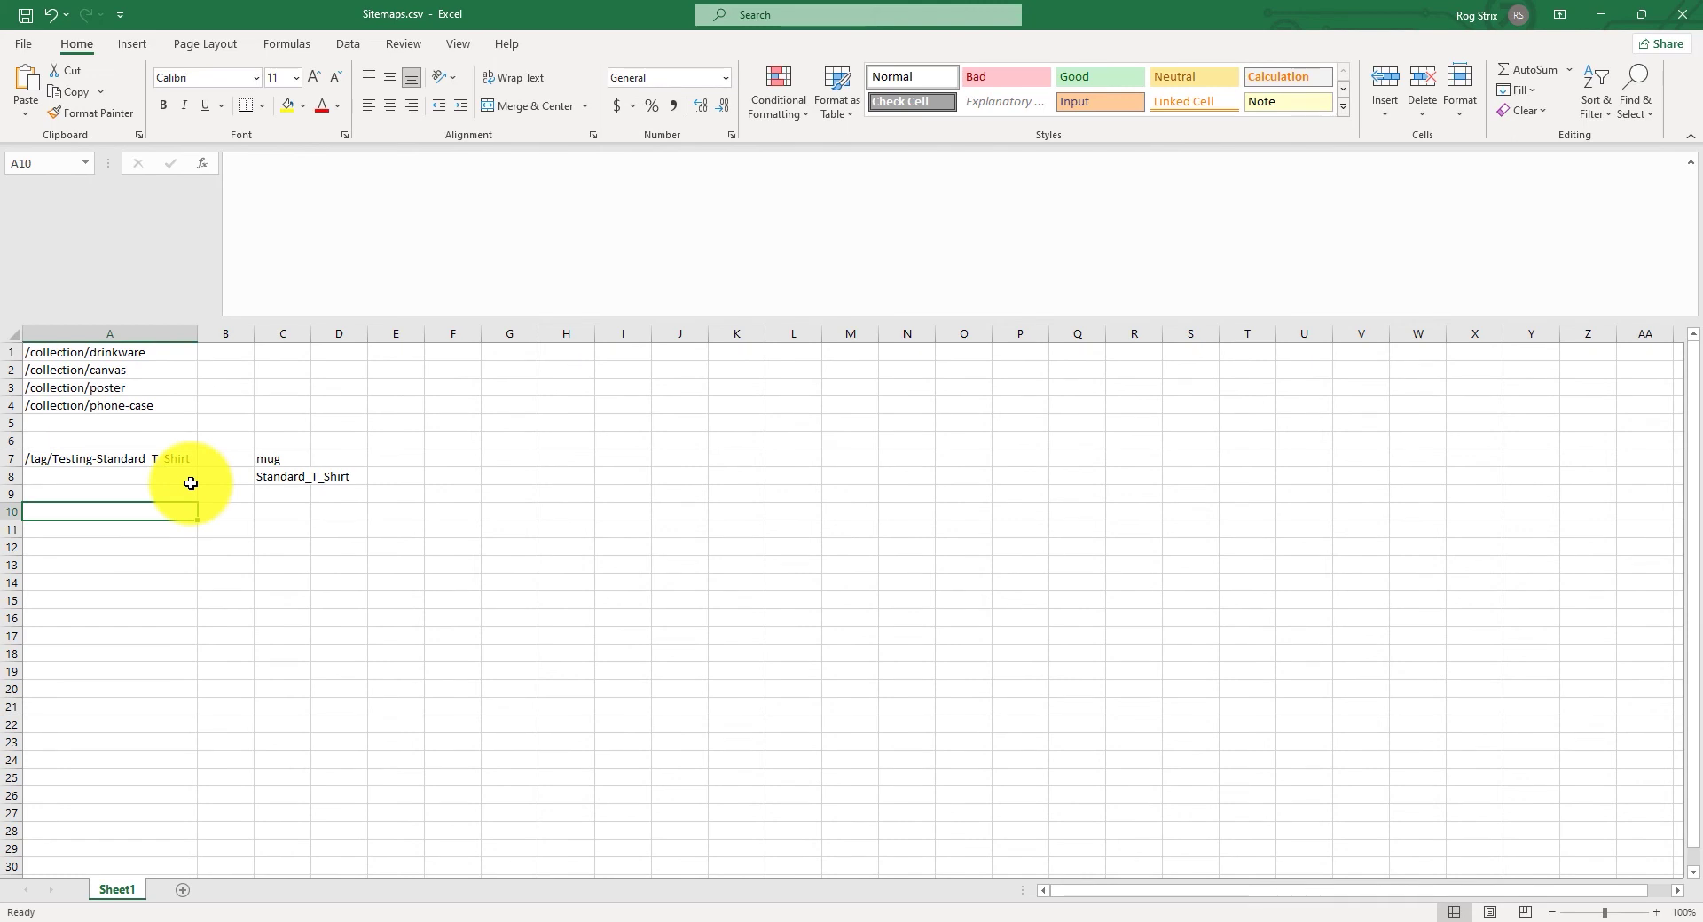
text(đa)
key(Return)
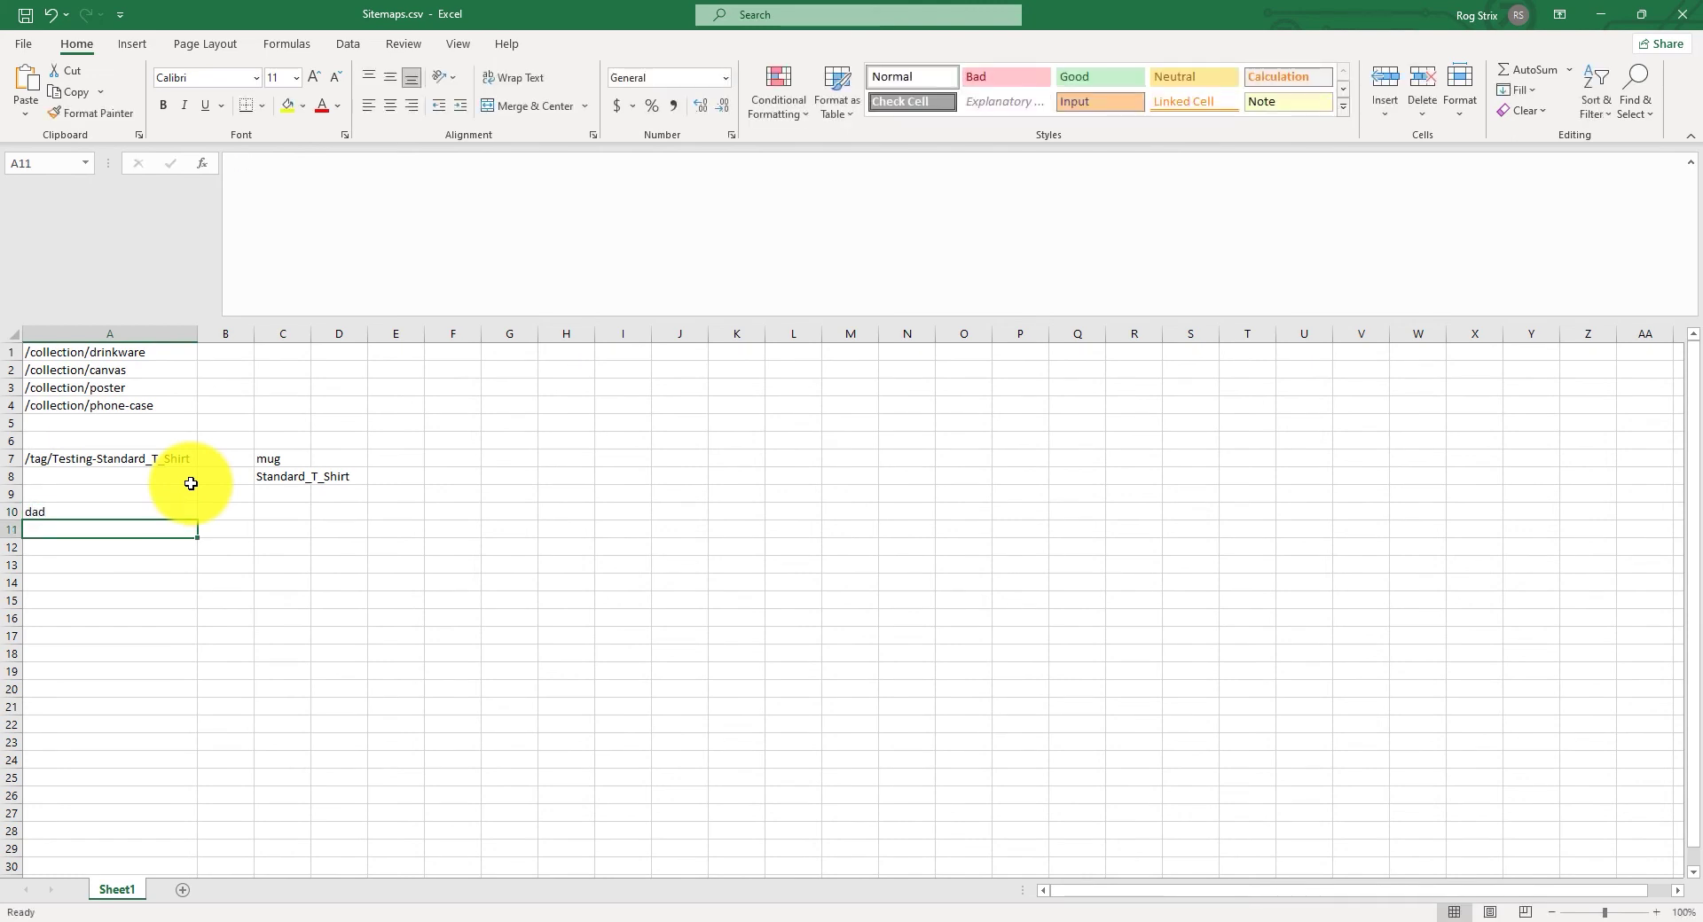
text(father day)
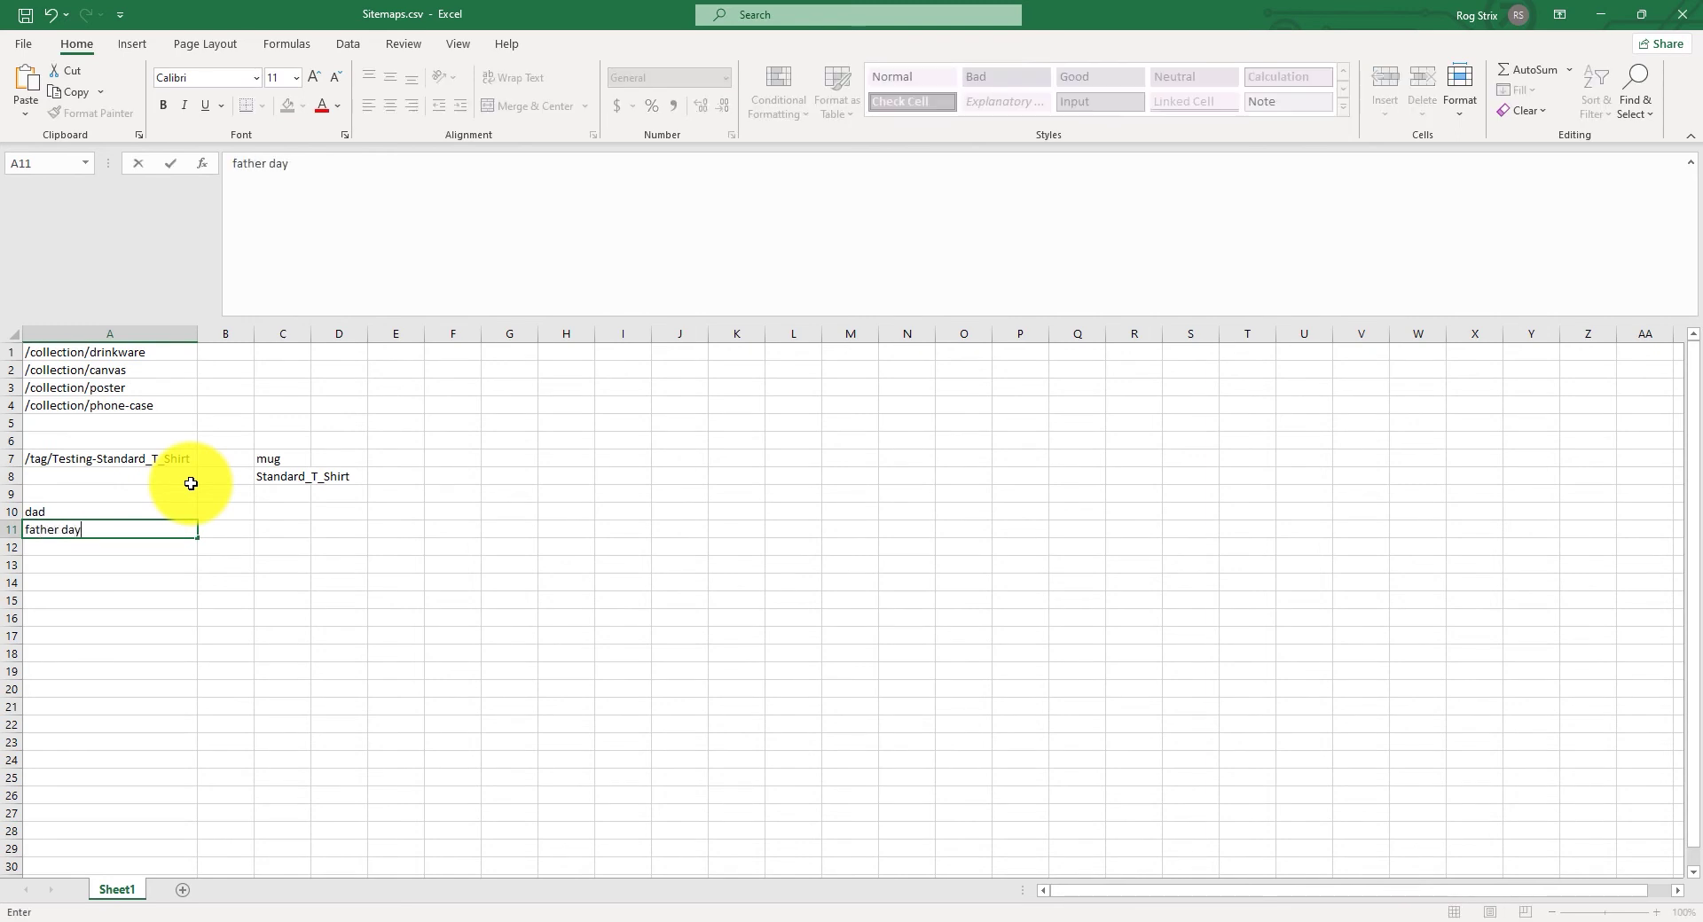
key(ctrl+Return)
Step: Replace all spaces with underscores in the keywords in cells A10:A11
drag(152, 510, 152, 530)
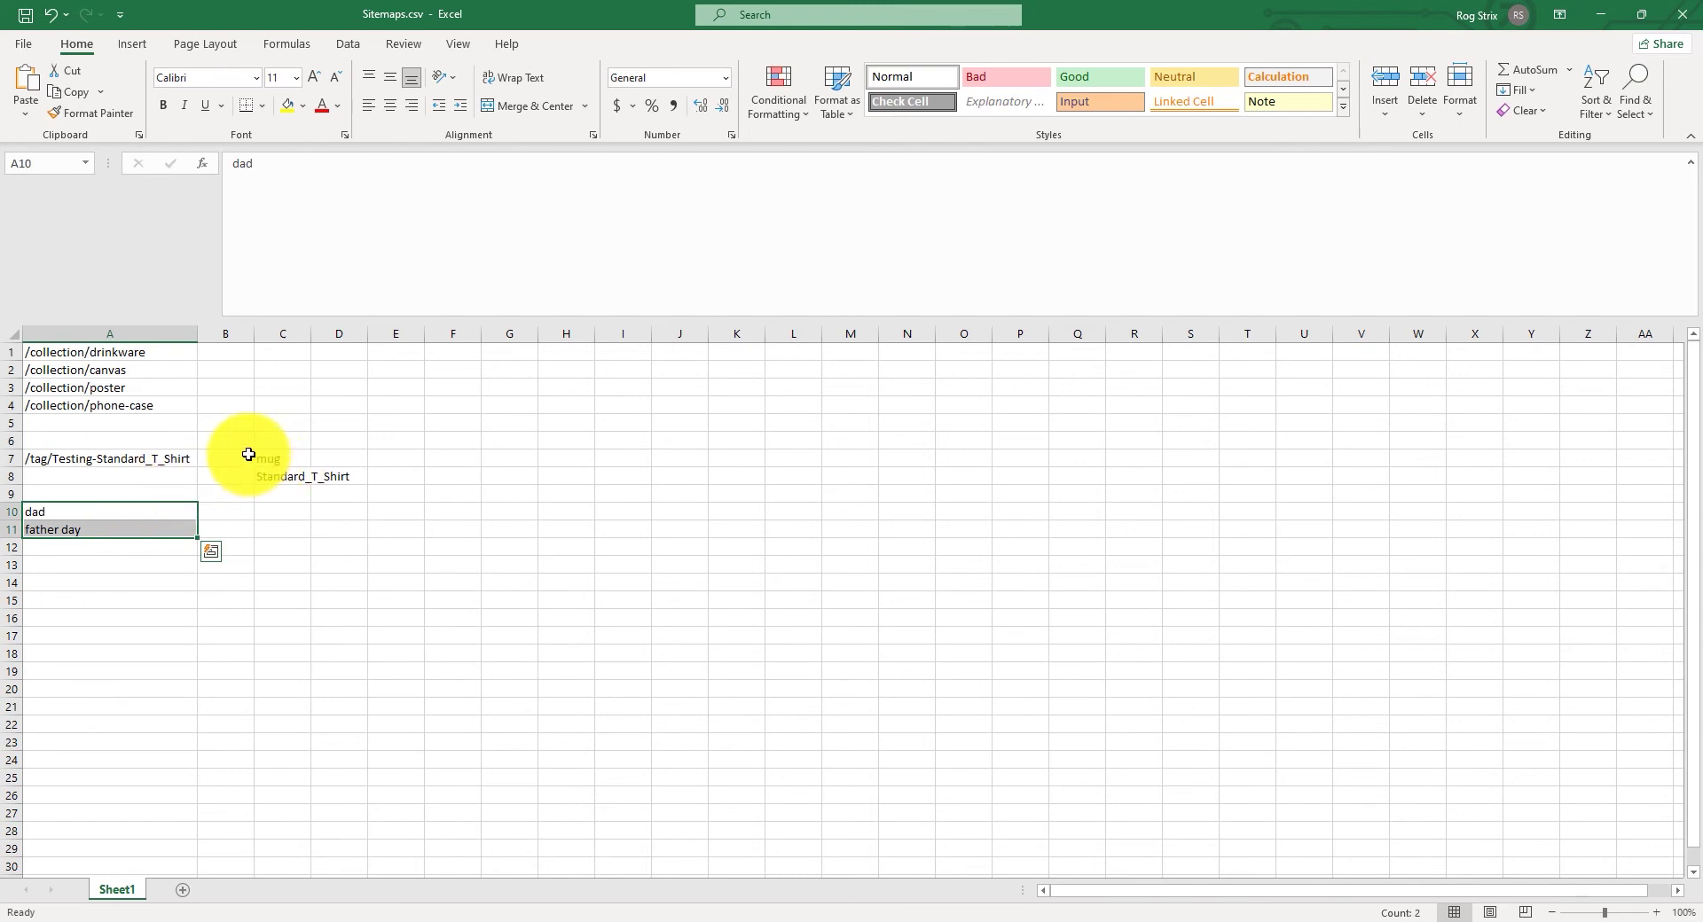
key(ctrl+h)
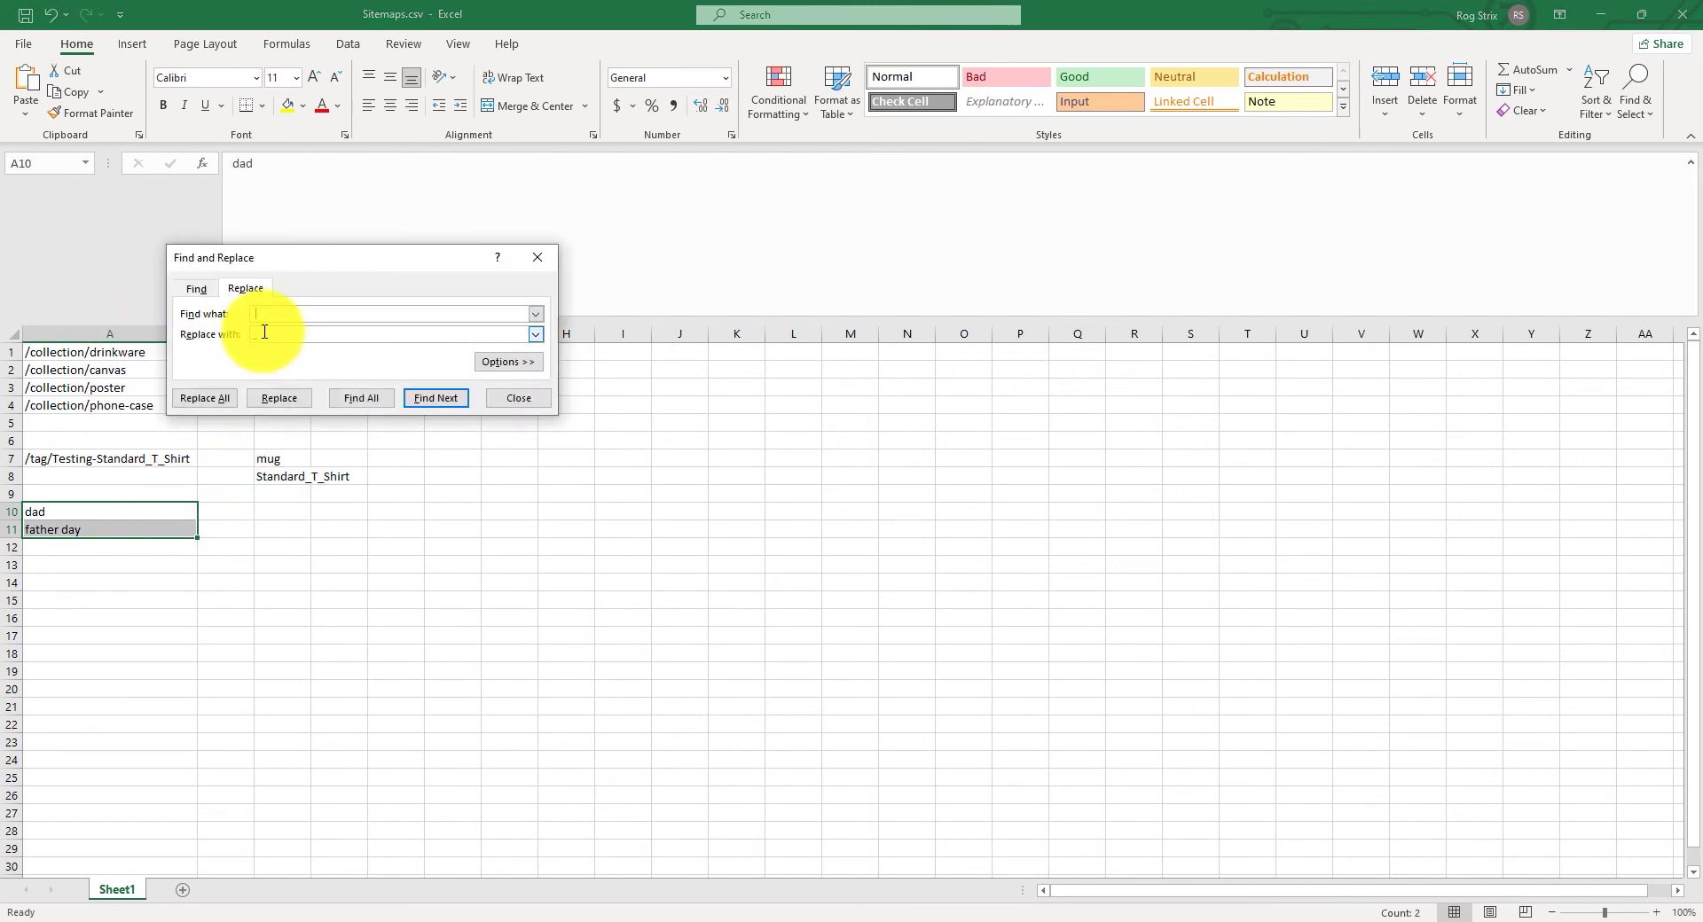
click(264, 334)
text(_)
click(204, 398)
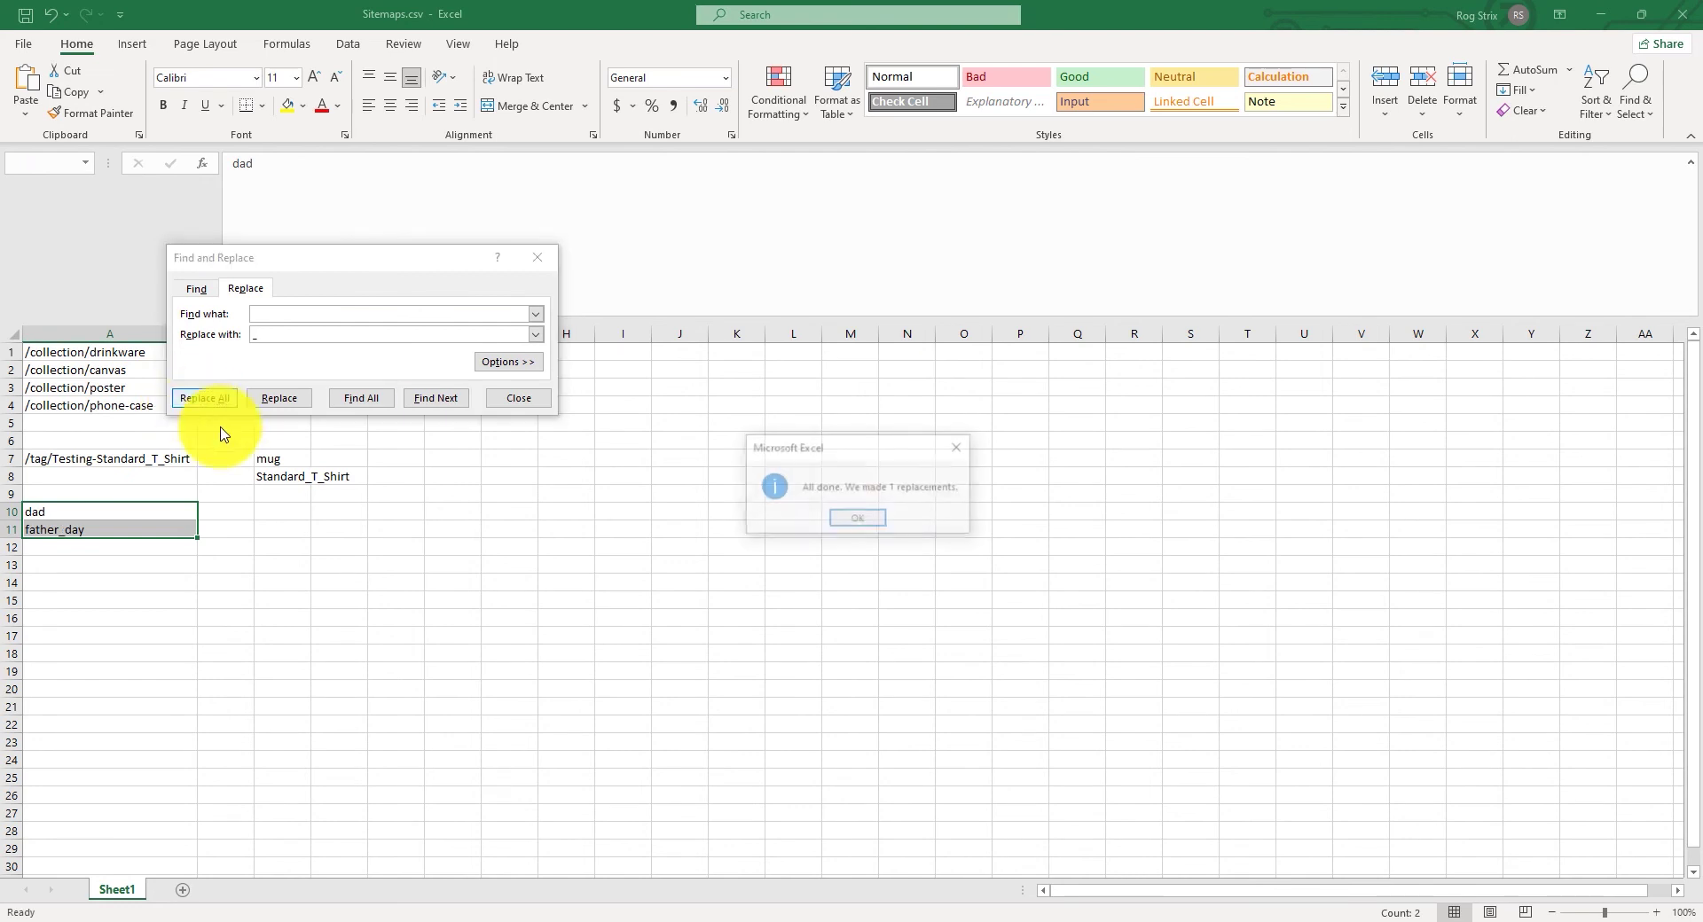
click(844, 536)
click(519, 398)
Step: Copy Standard_T_Shirt from C8 into B10 and B11, and fit column B's width to its contents
click(285, 476)
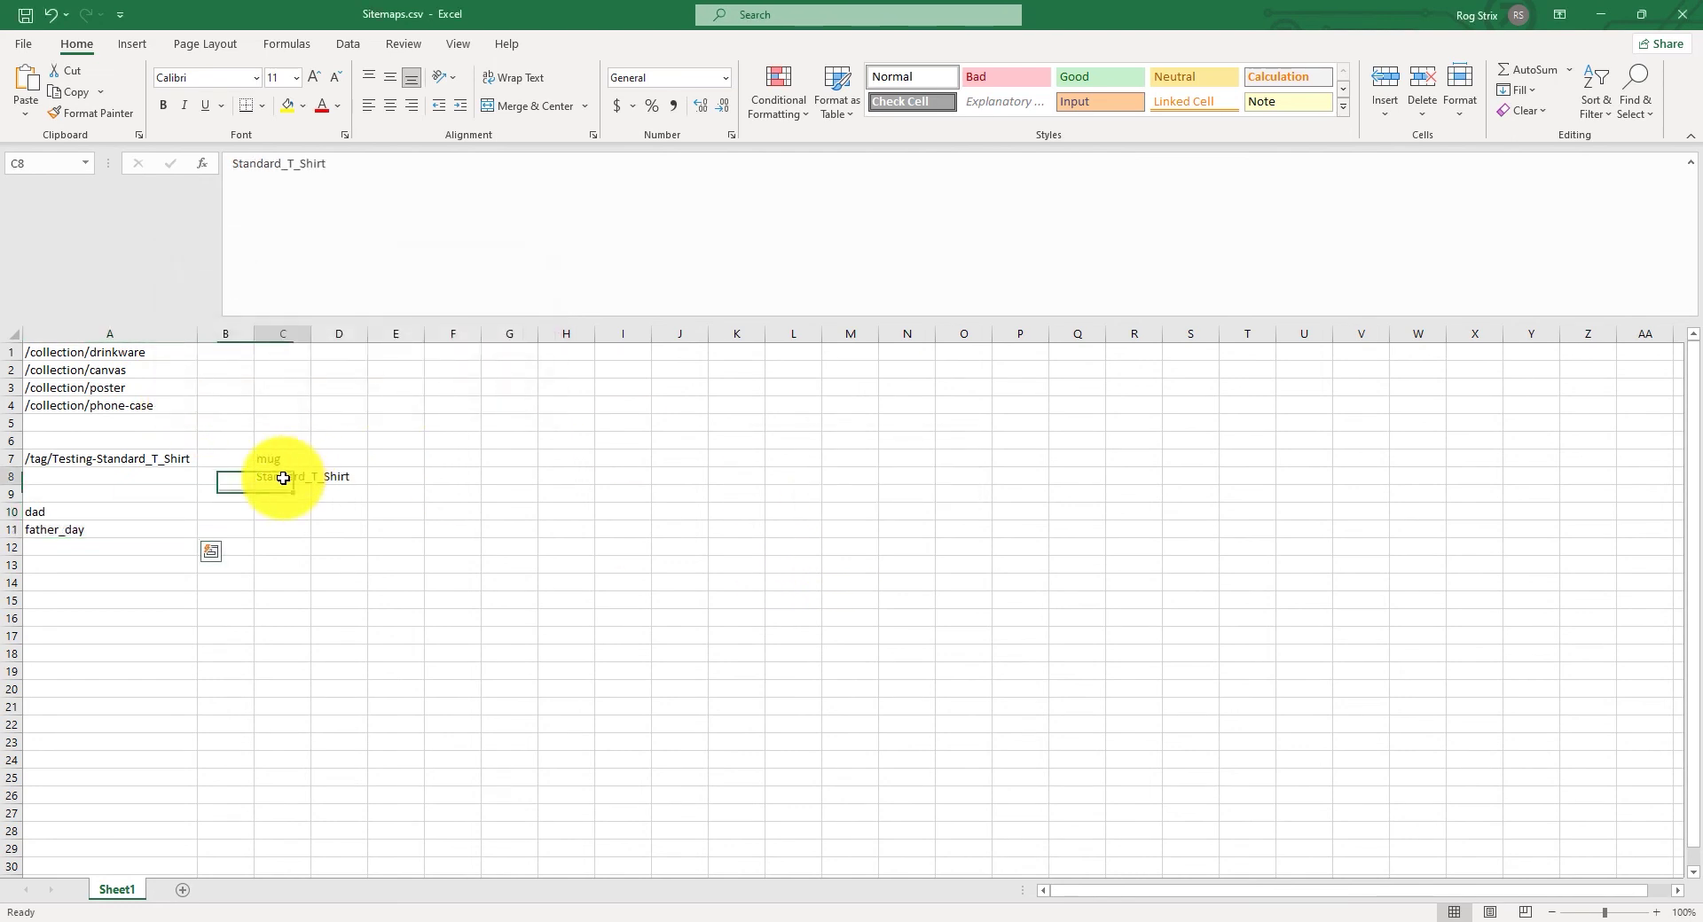
key(ctrl+c)
click(223, 511)
key(ctrl+v)
click(219, 528)
key(ctrl+v)
click(282, 512)
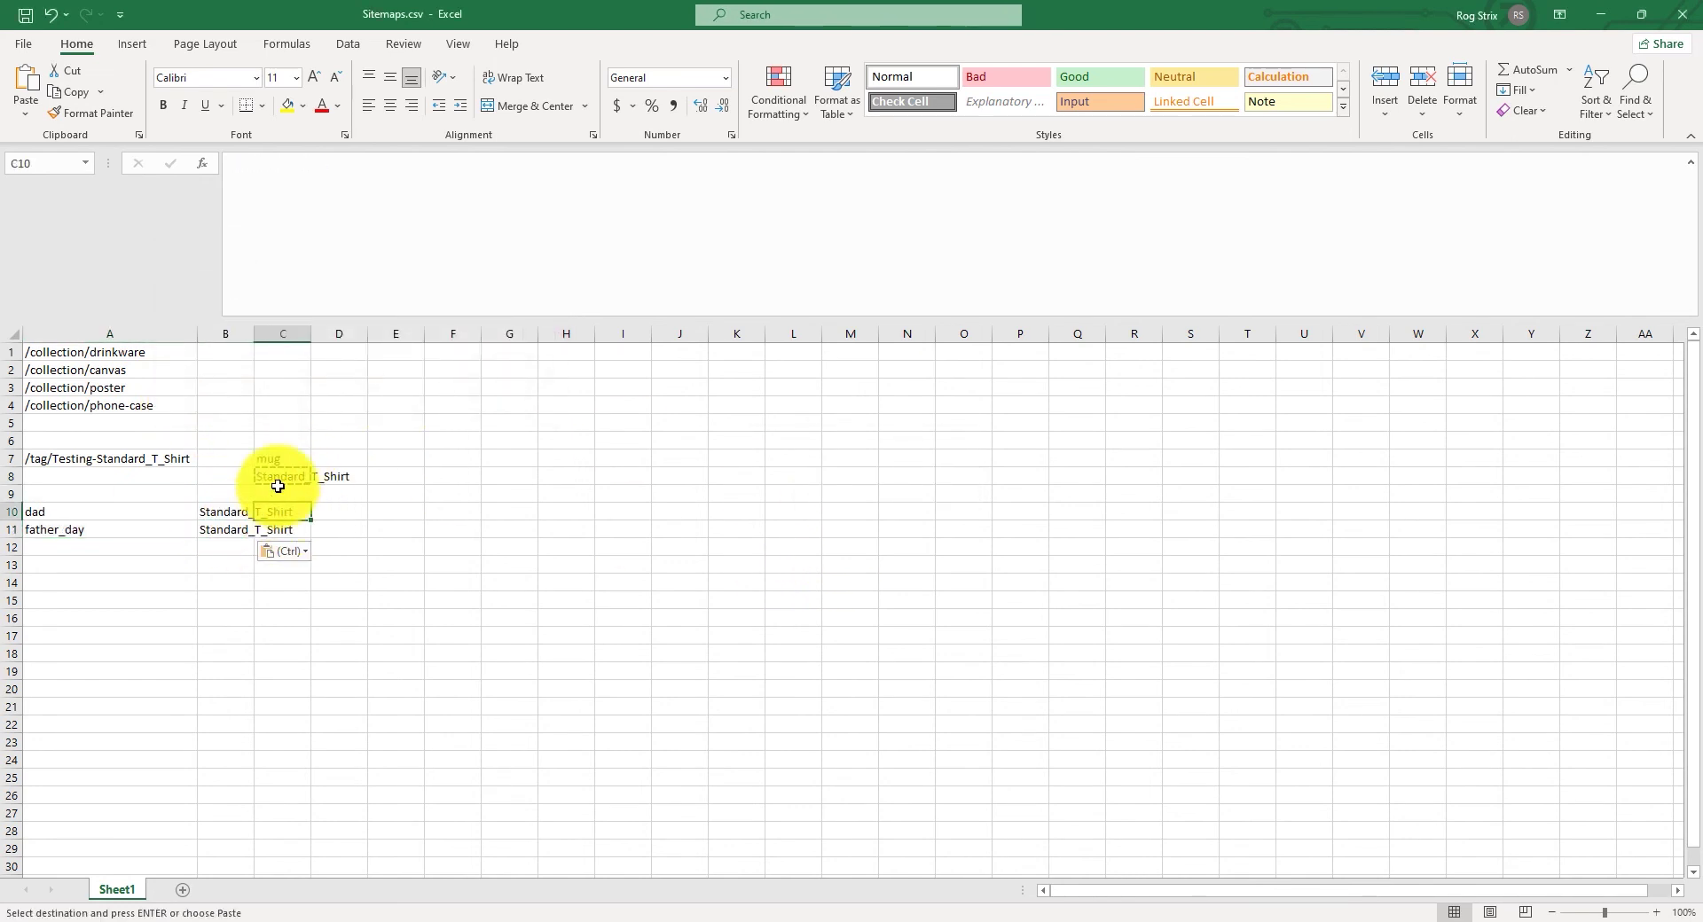
double_click(254, 336)
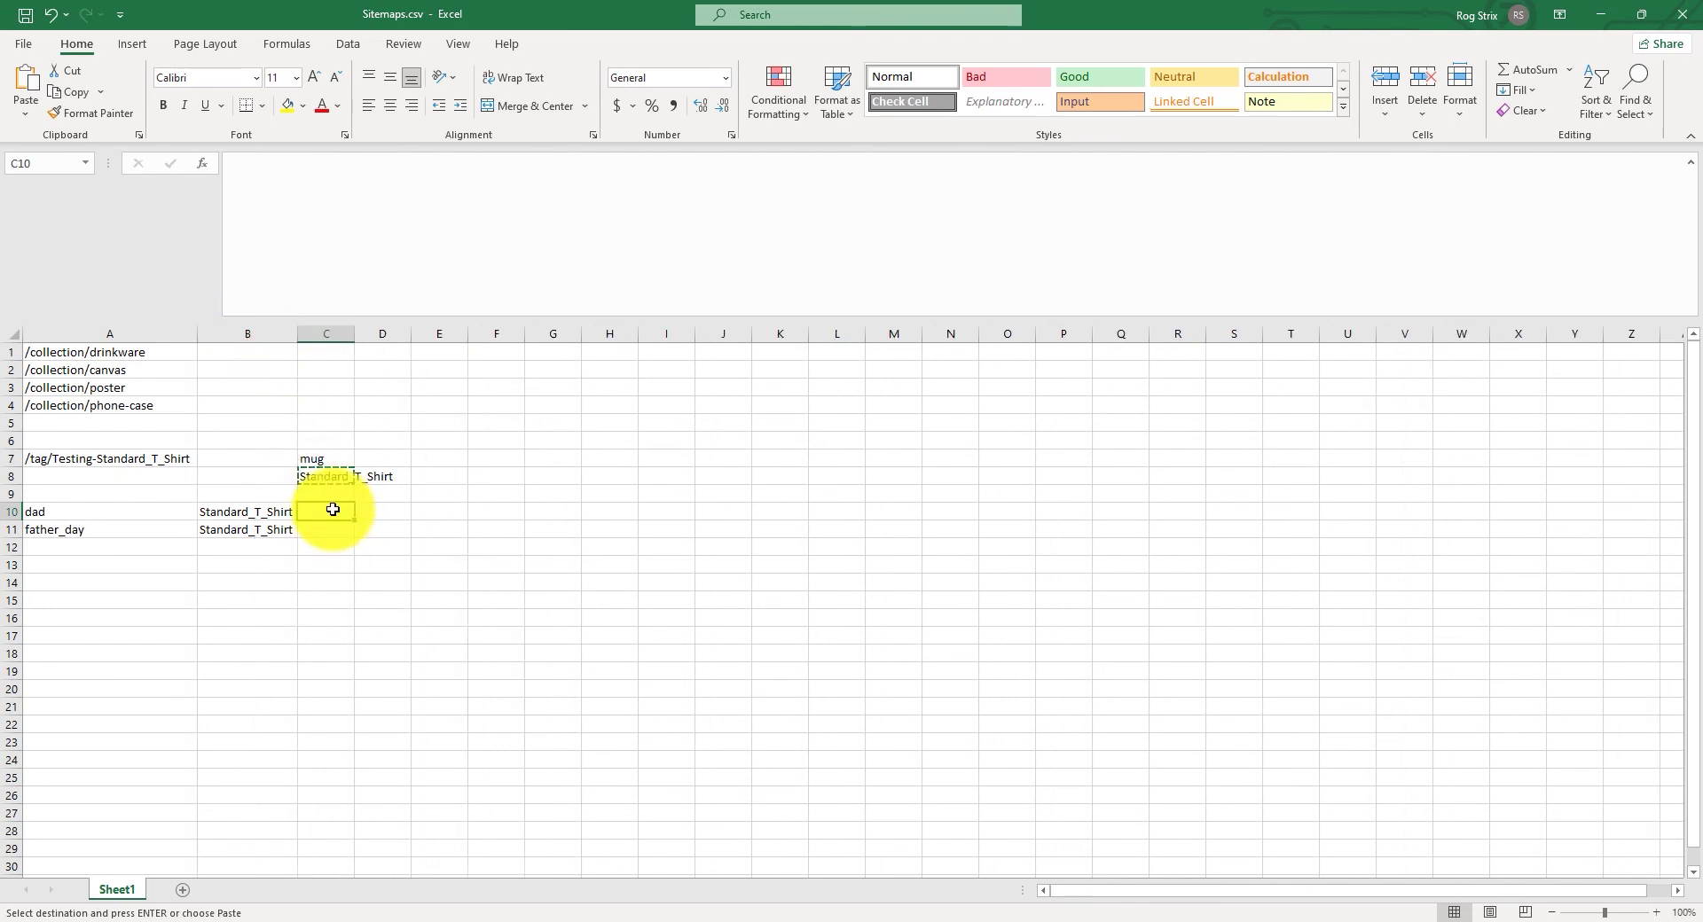
Step: Enter the formula ="/tag/"&A10&"-"&B10 in cell C10 and fit column C's width to its contents
text(="/tag/"&)
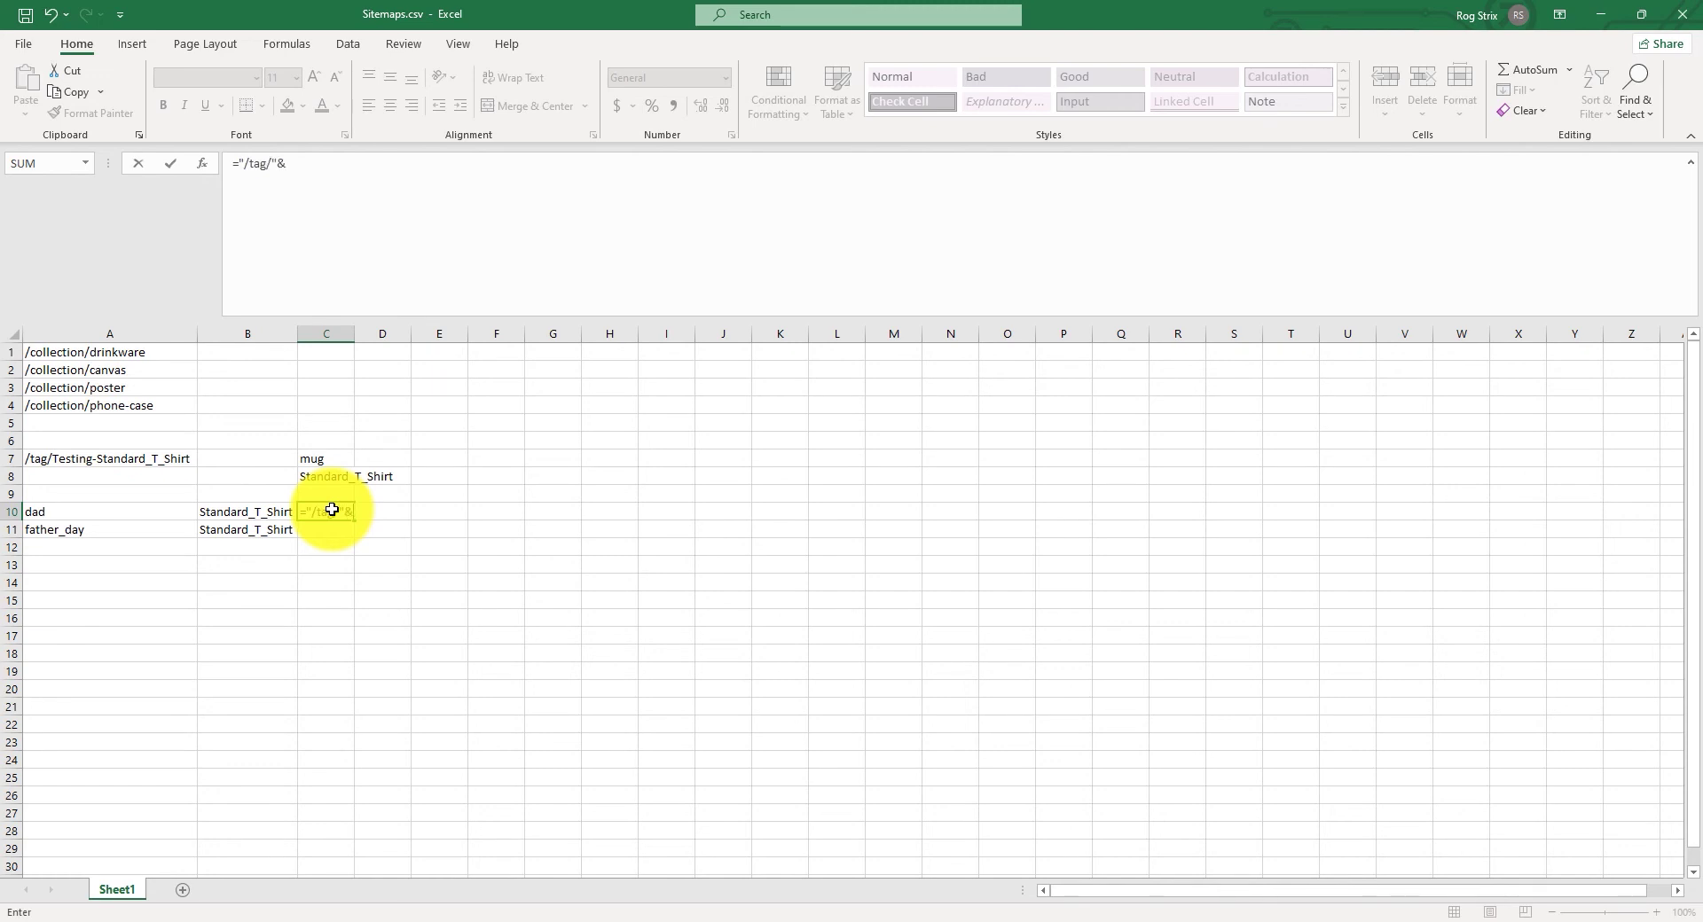
click(159, 519)
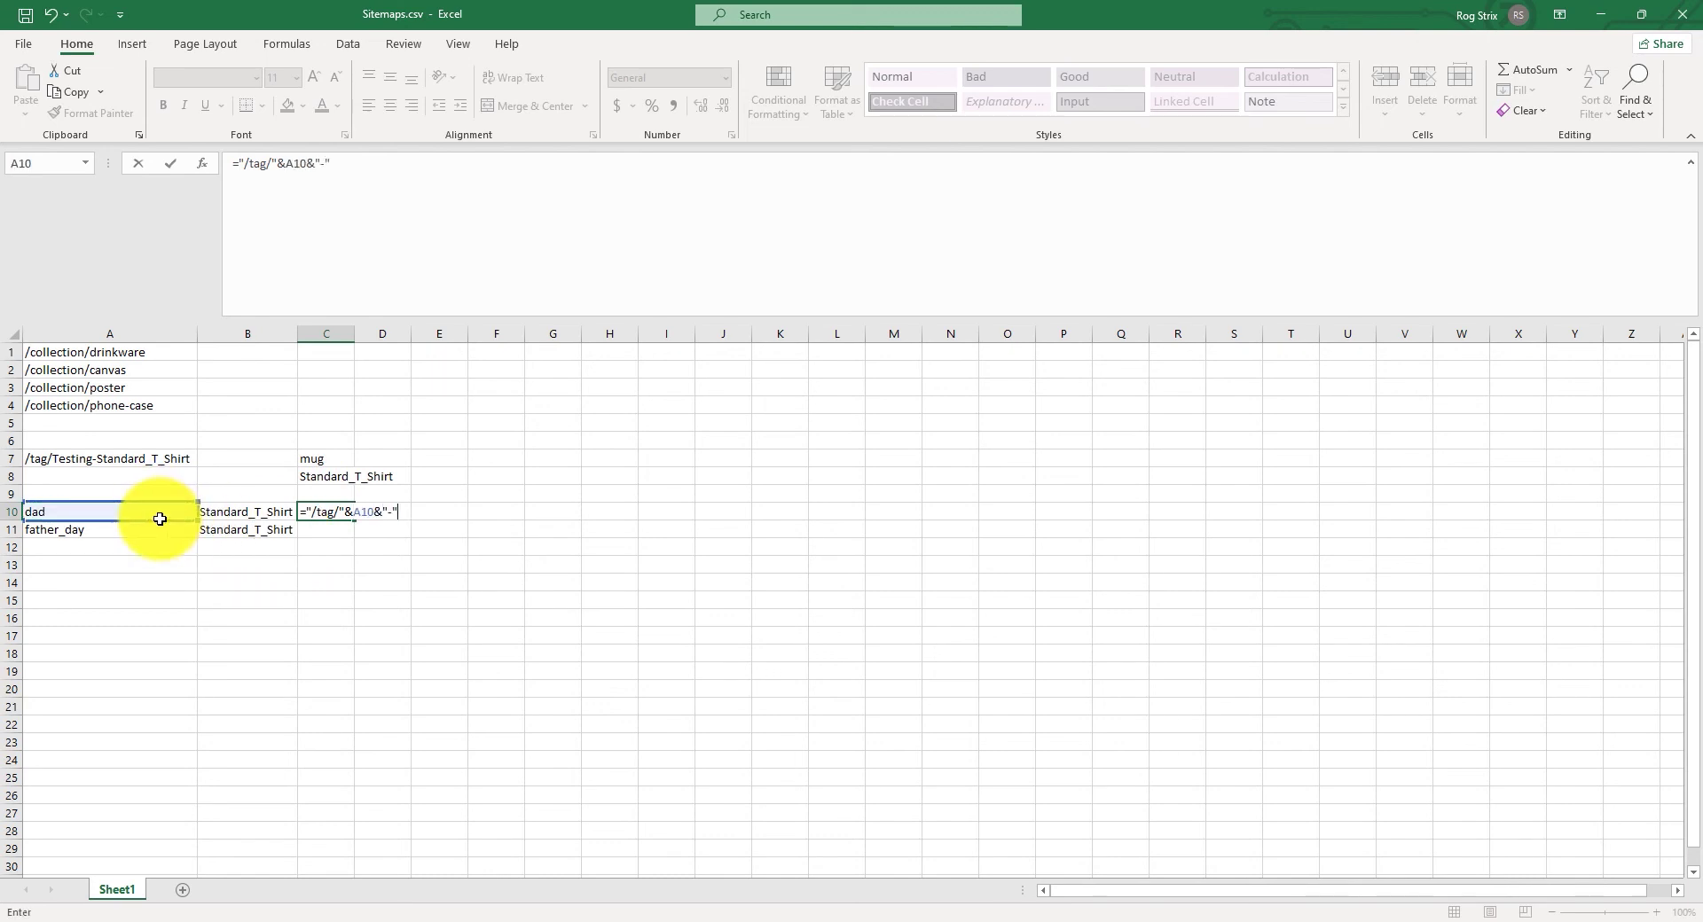
text(&"-"&)
click(220, 512)
key(Return)
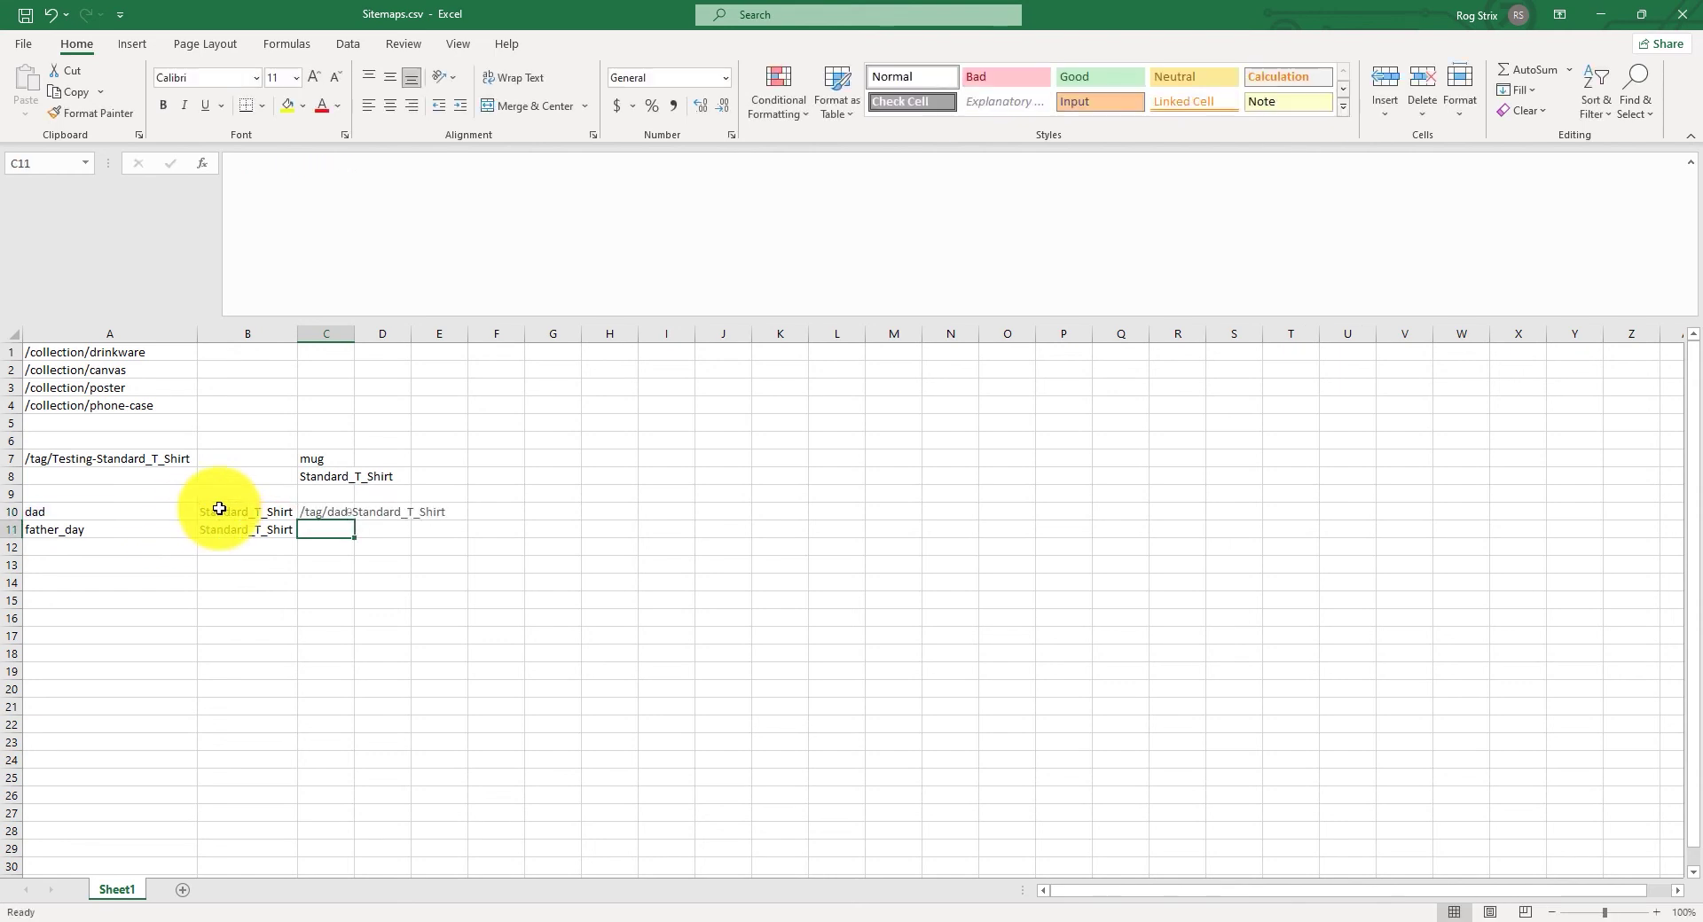
double_click(355, 335)
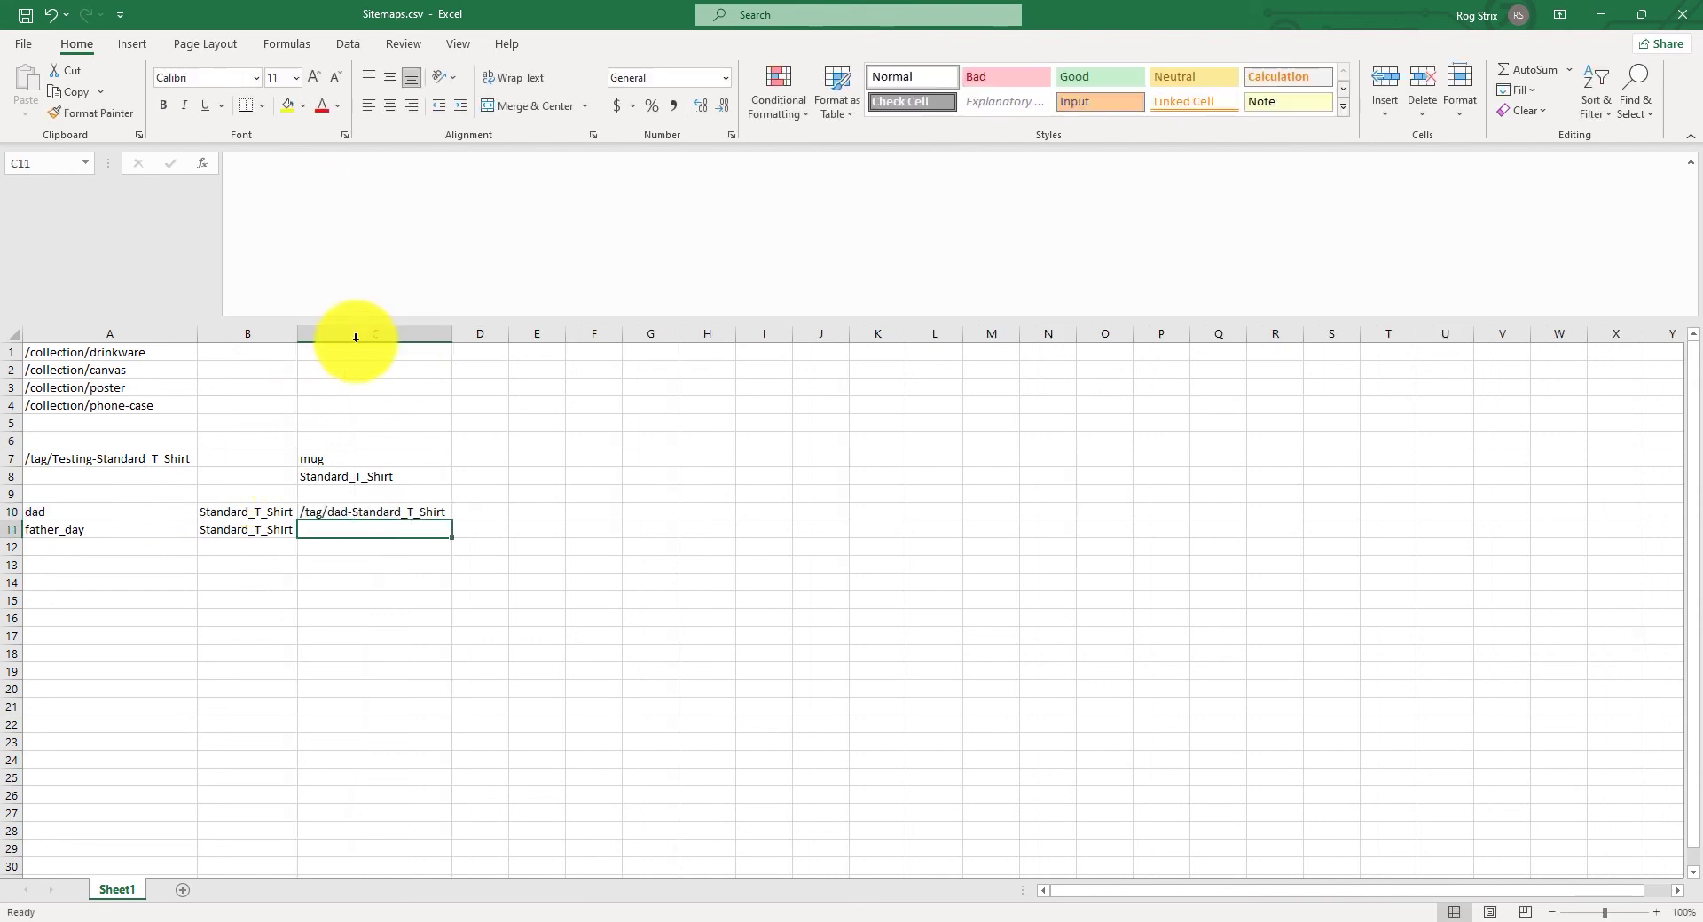
click(393, 517)
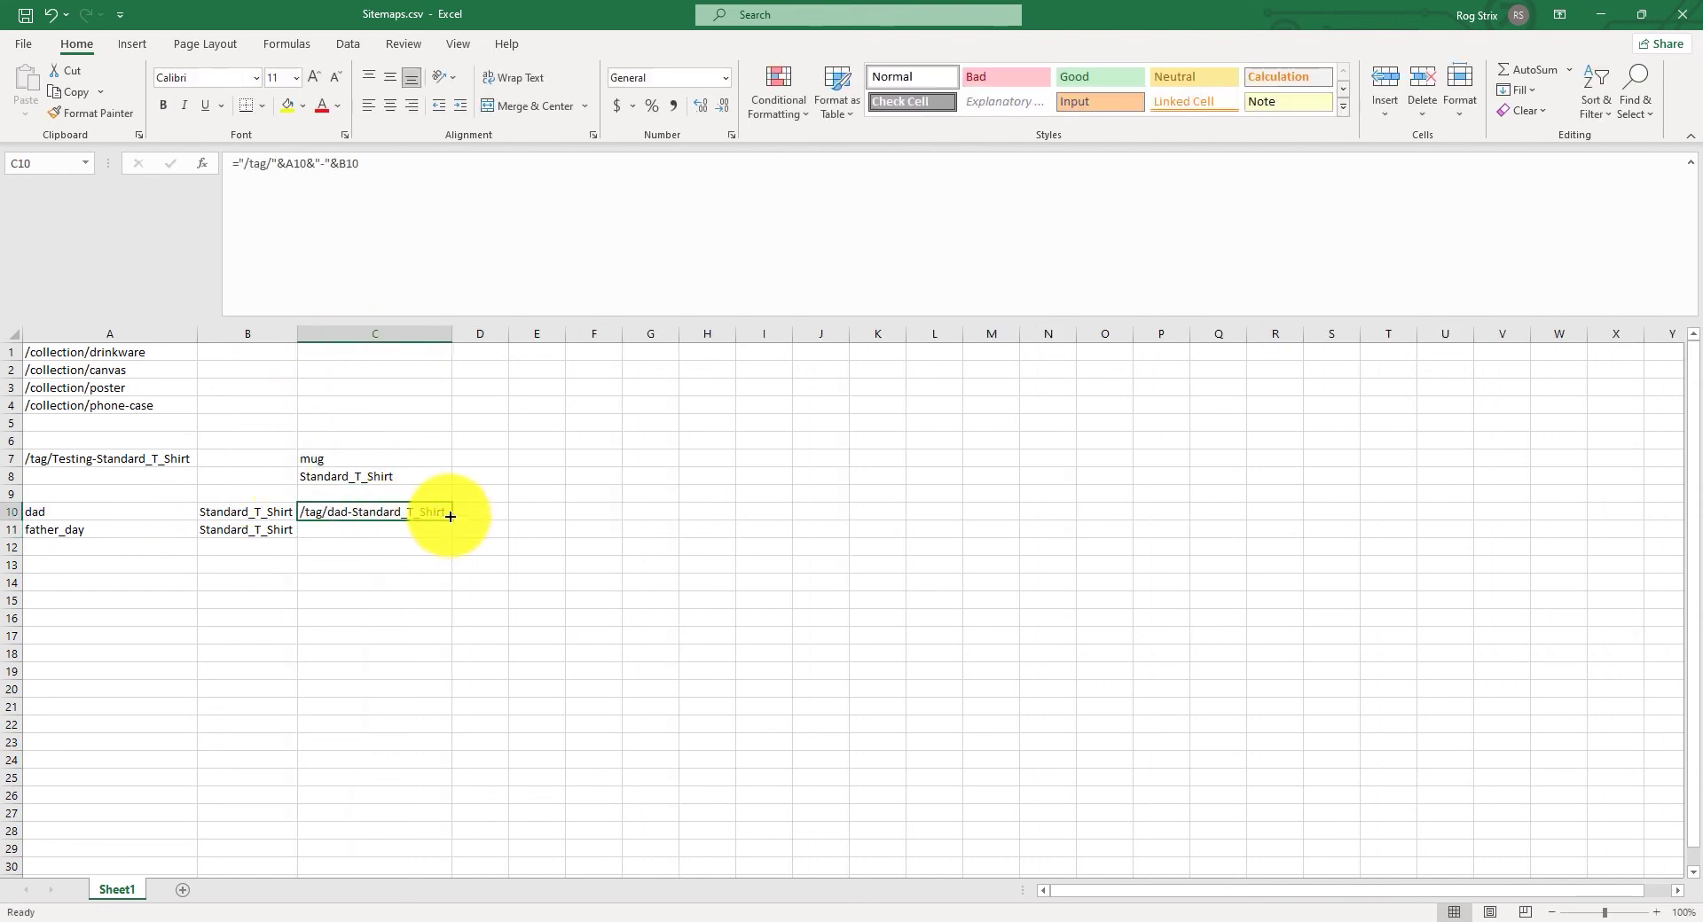
Step: Fill the tag URL formula from cell C10 down to C11
drag(449, 521, 446, 544)
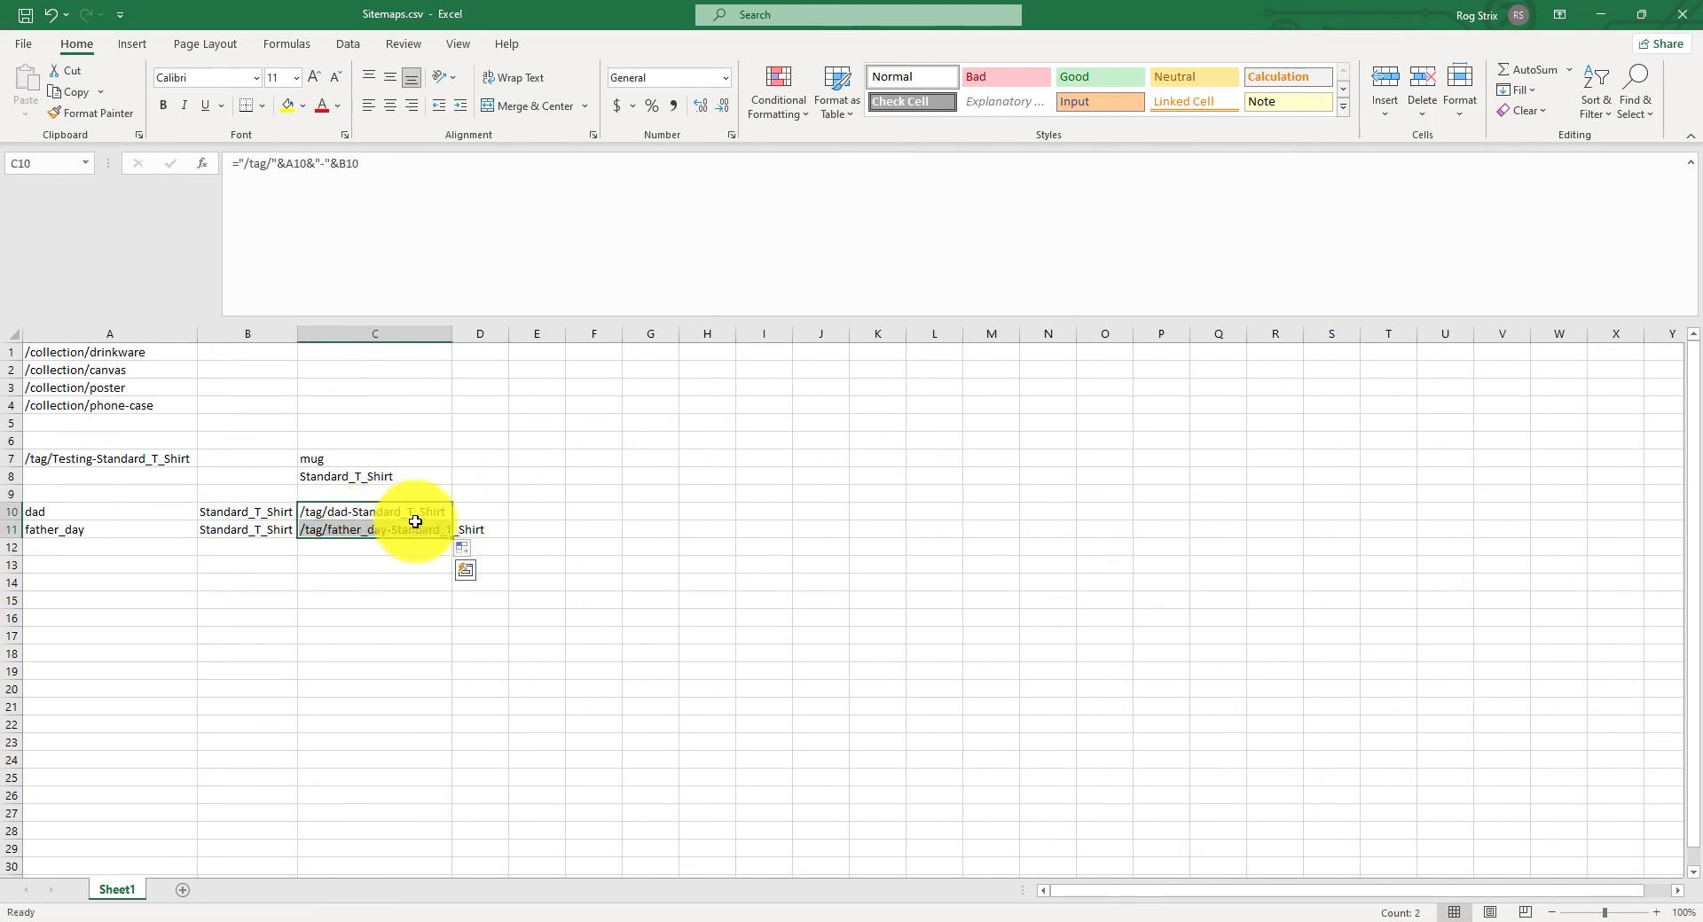
click(381, 549)
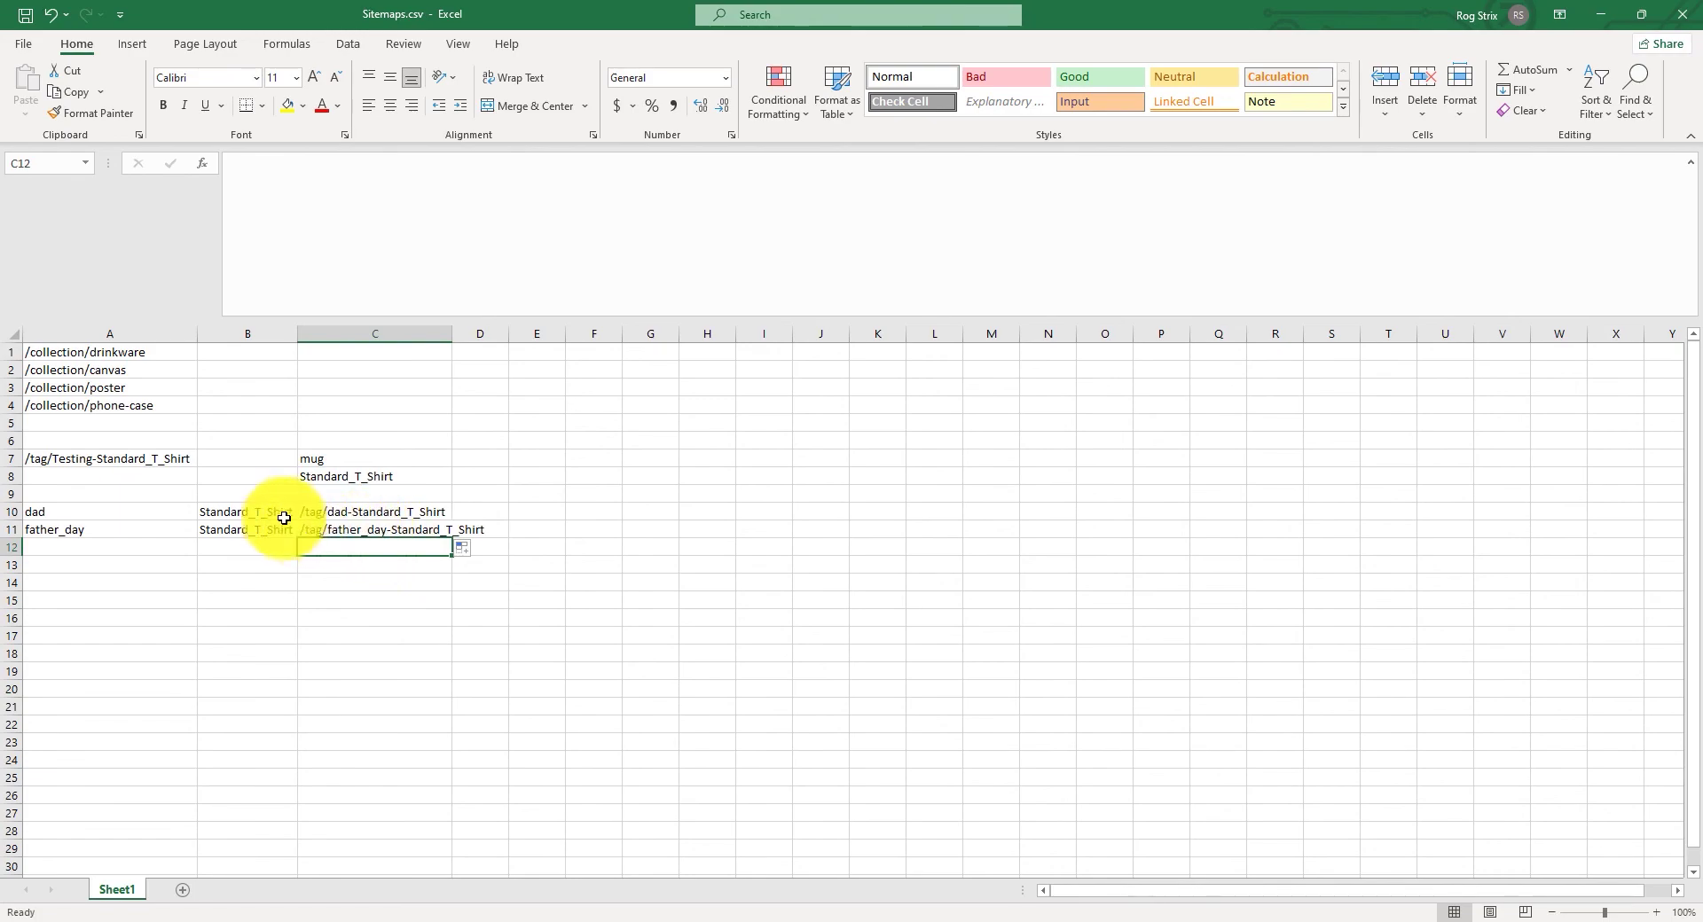
Step: Switch to the browser, open demo.senprints.com/custom-name/ with a sample first name and -unisex_hoodie appended, and look over the hoodie designs
click(934, 916)
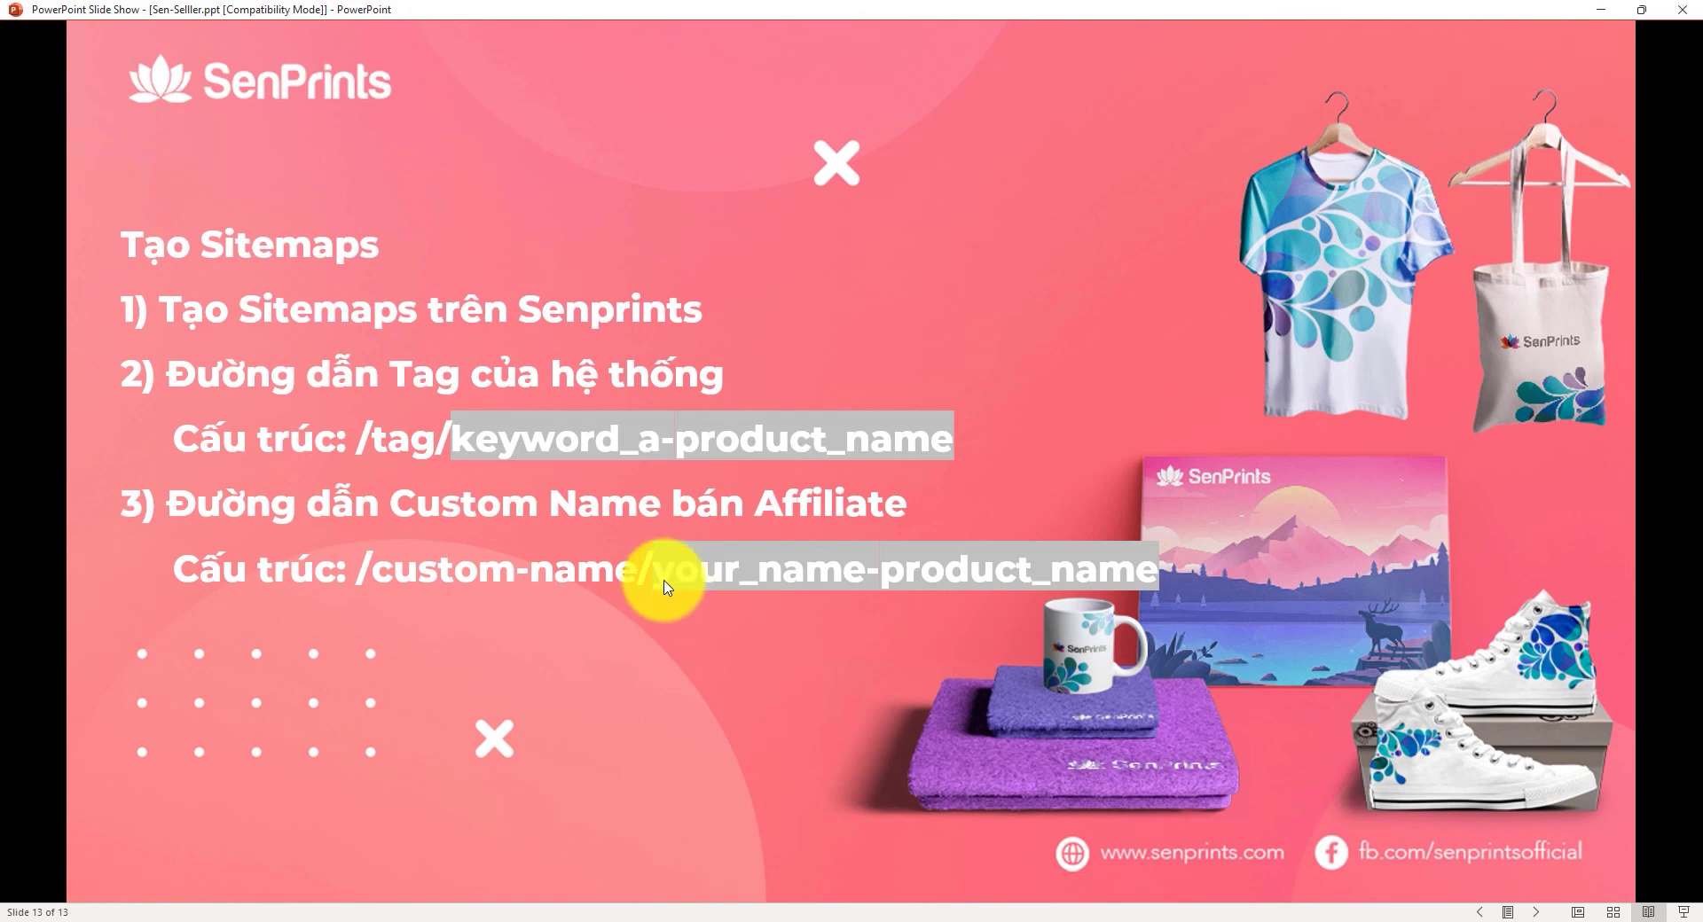
click(850, 913)
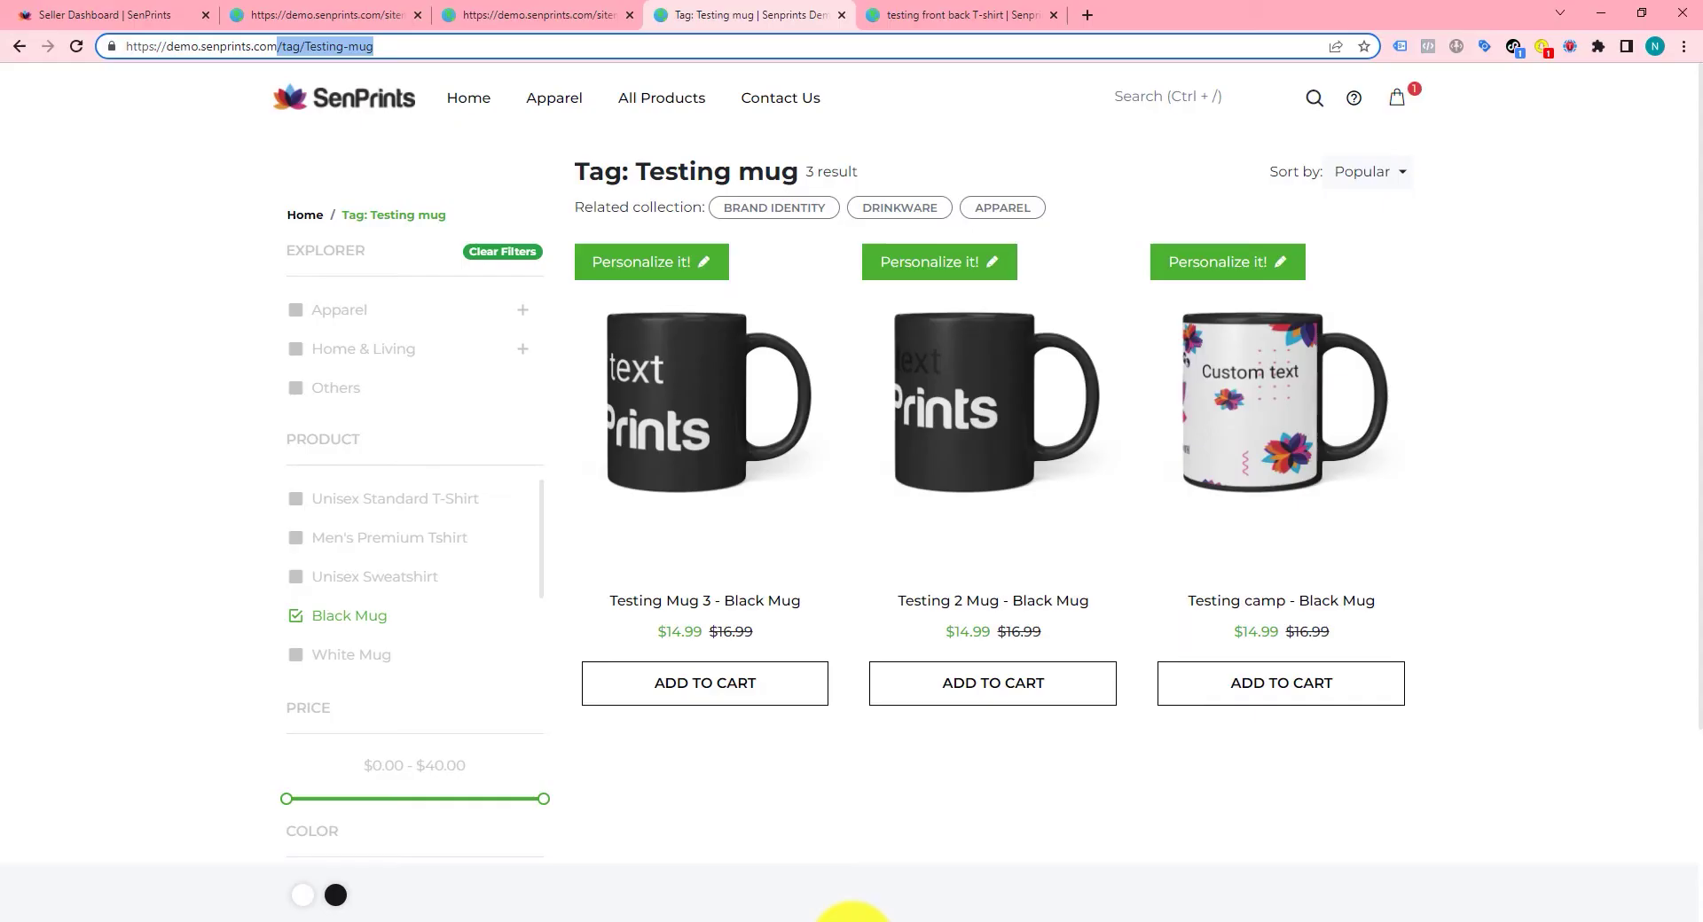
drag(250, 46, 422, 38)
text(custom)
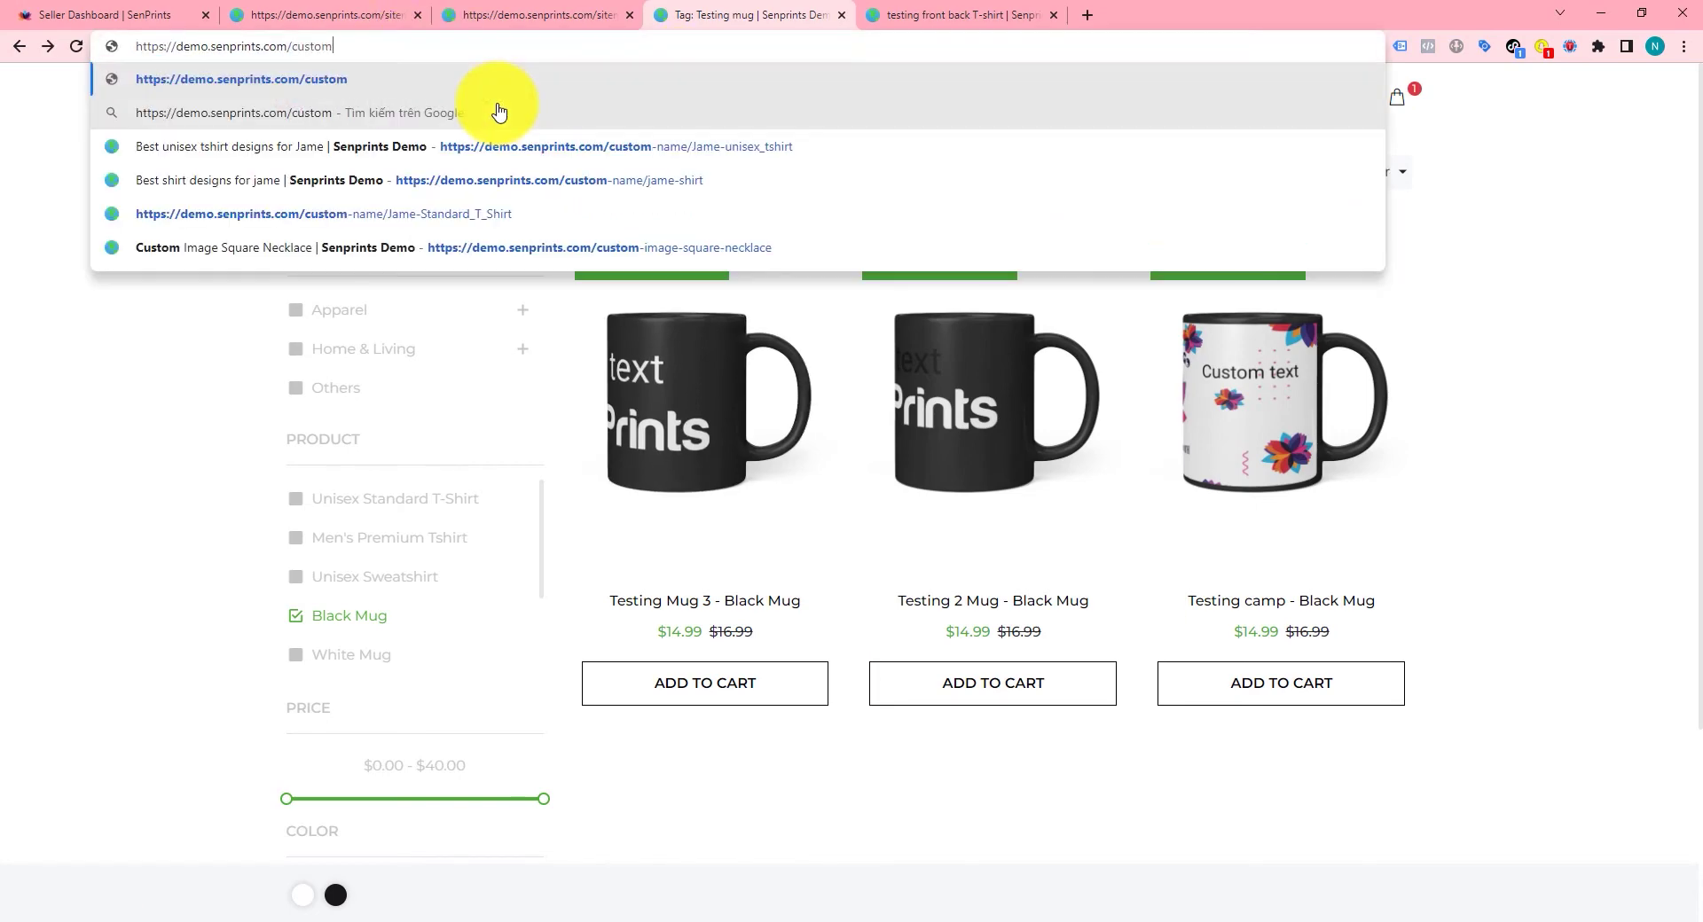
text(-name)
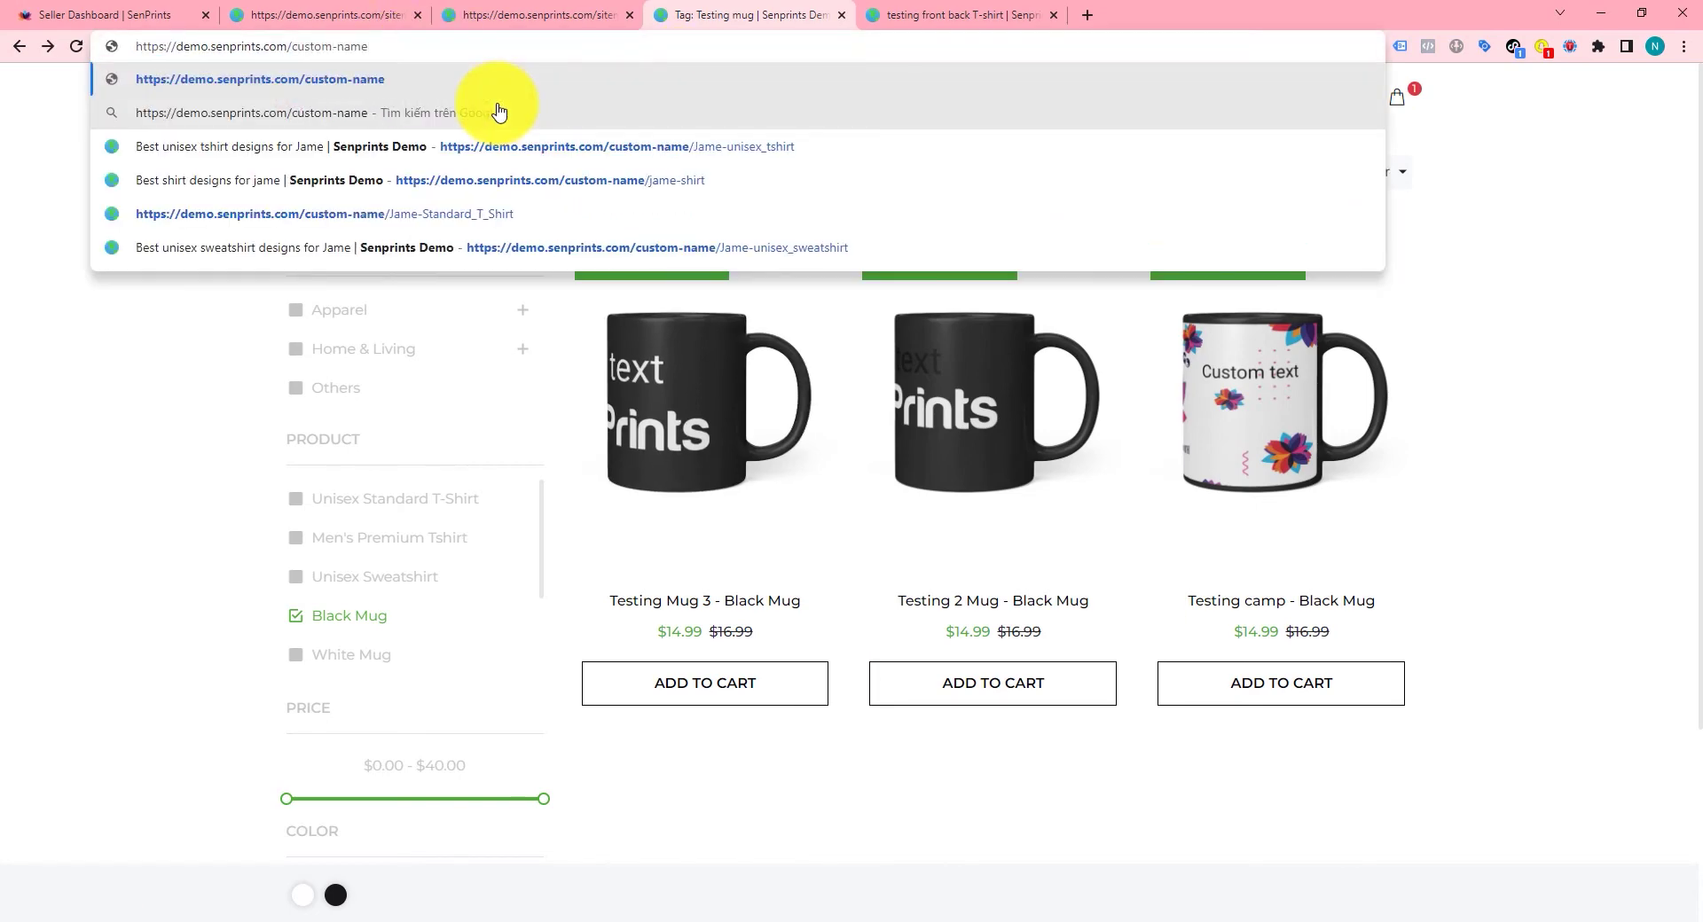
text(/)
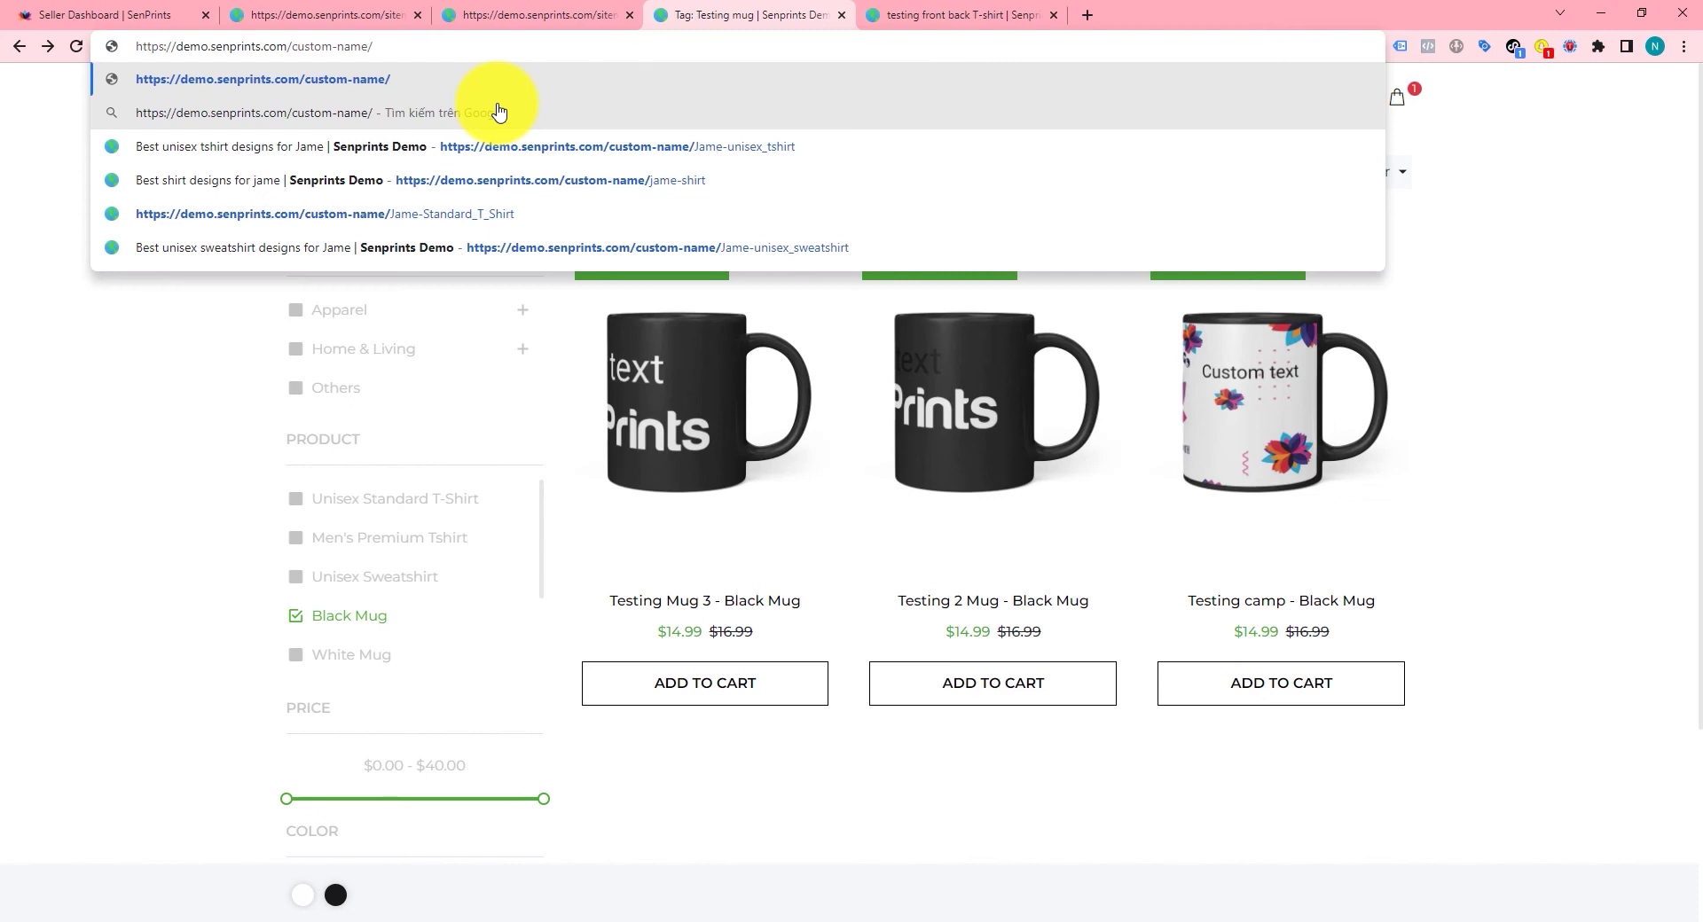
text(Jame)
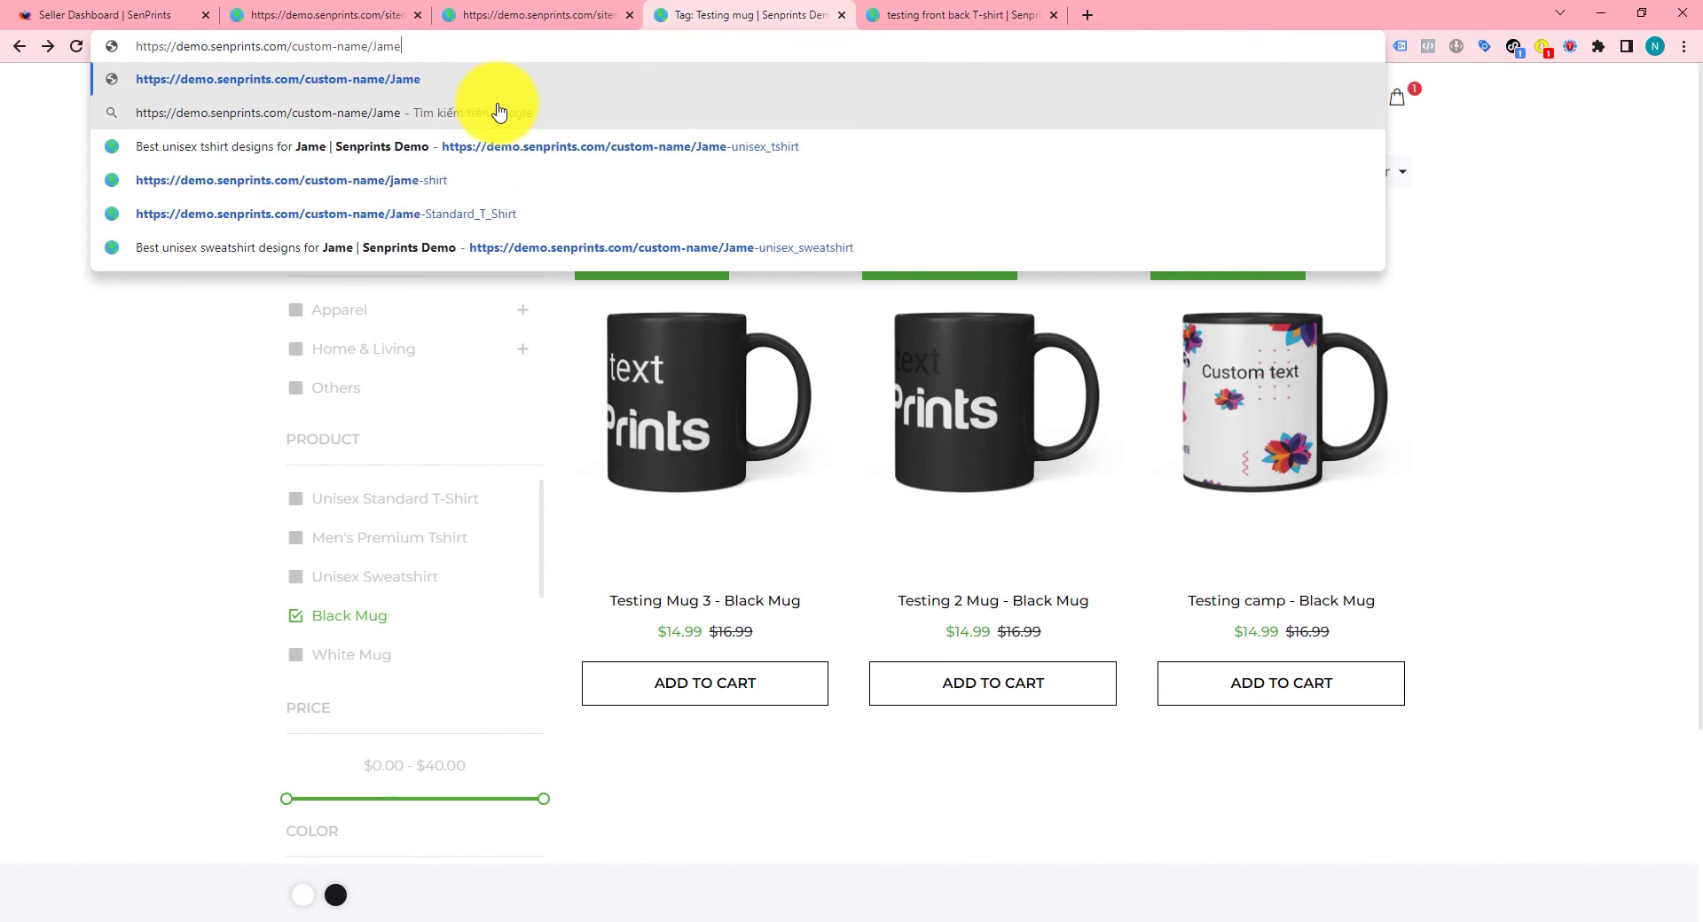
text(-unisex)
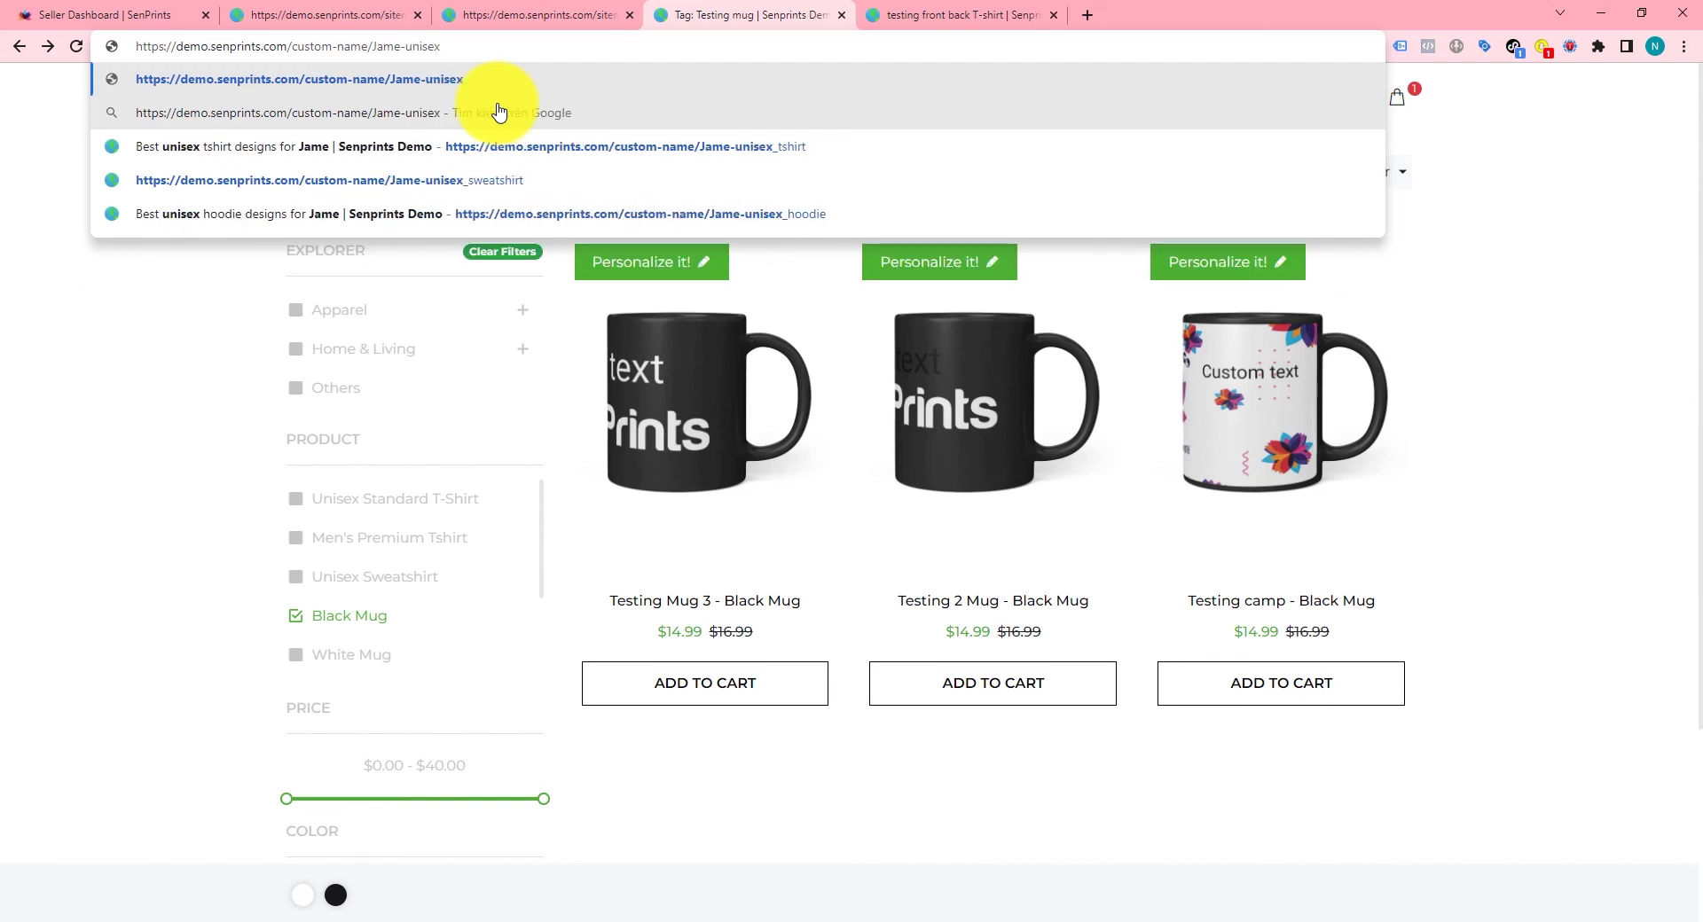
text(_hoodie)
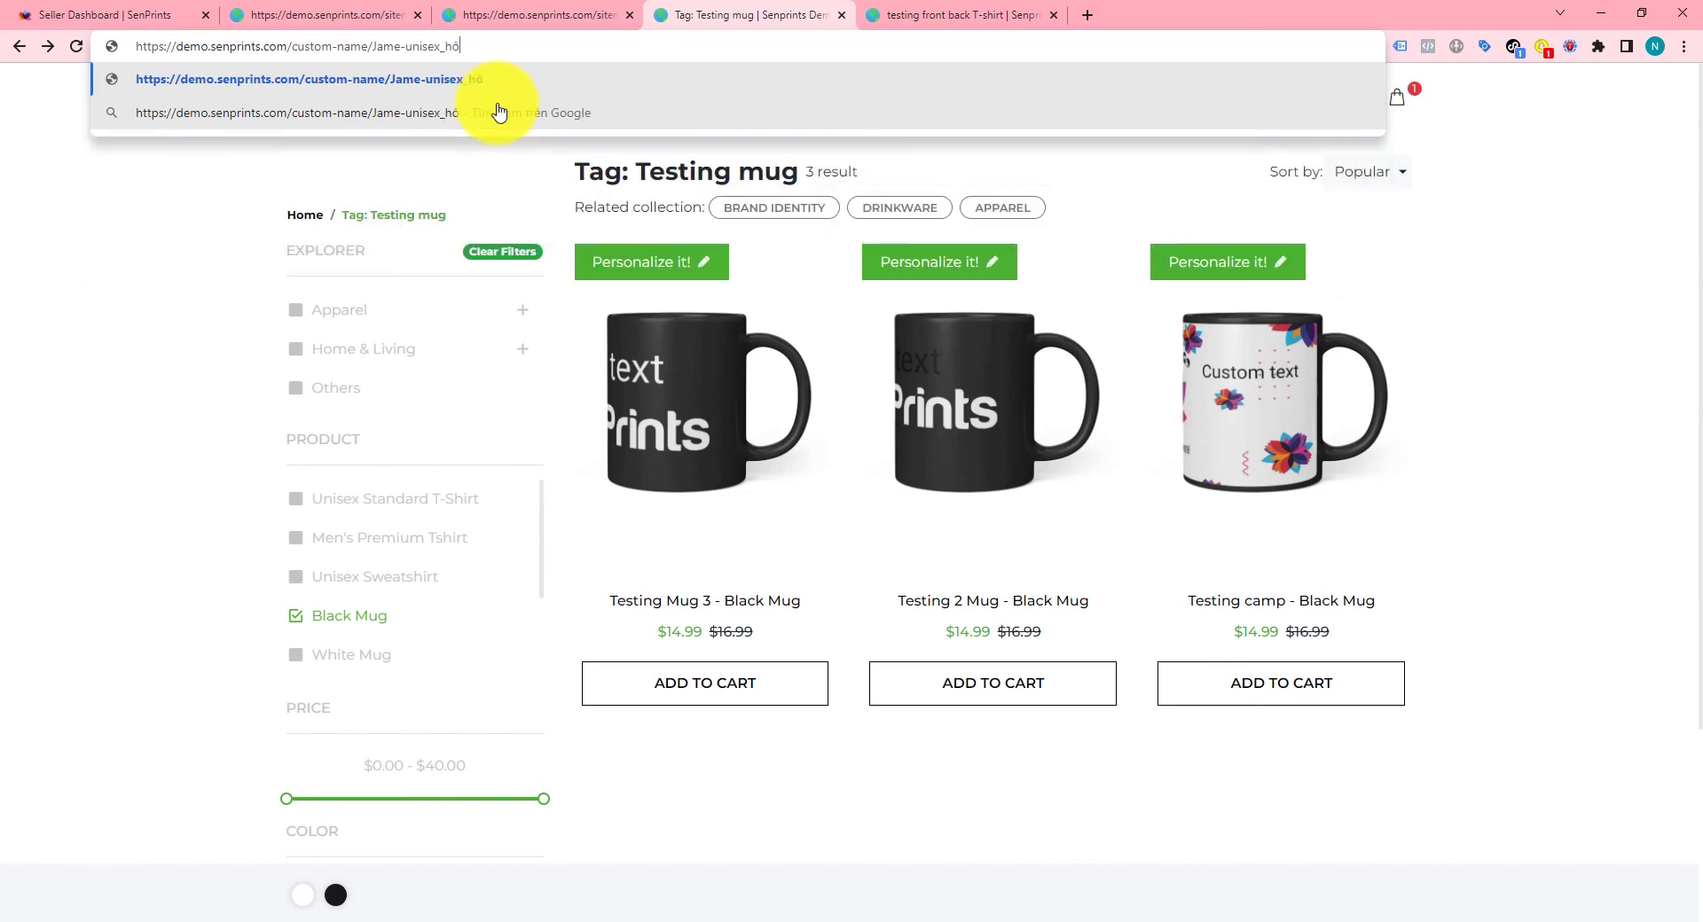
key(Return)
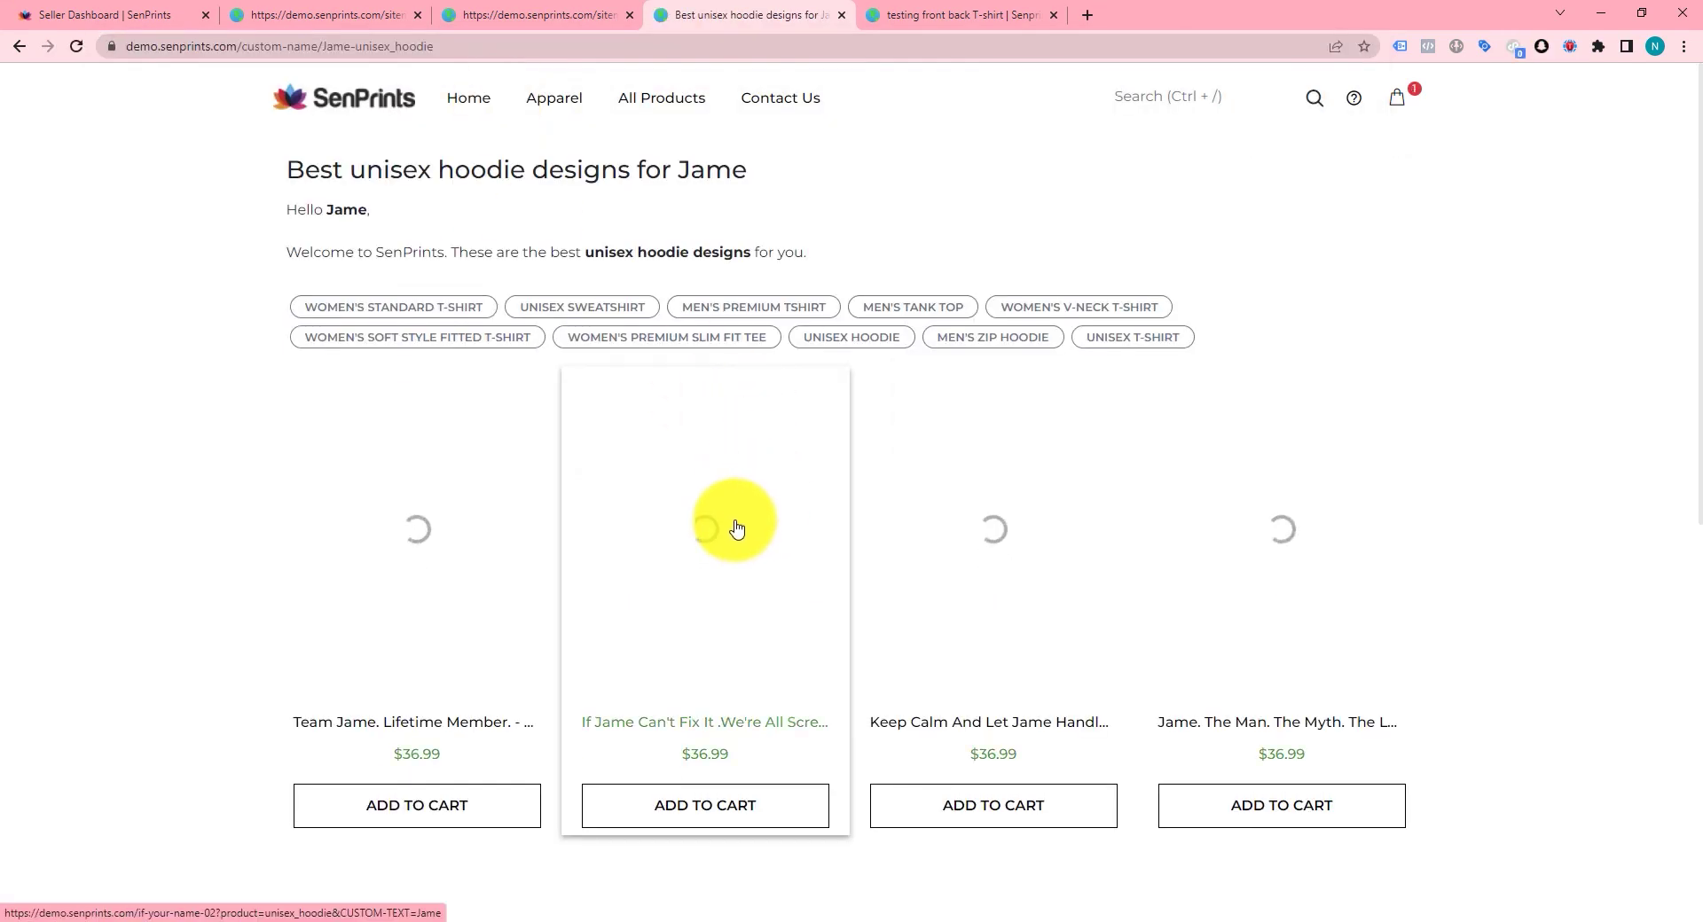
scroll(887, 470, down, 4)
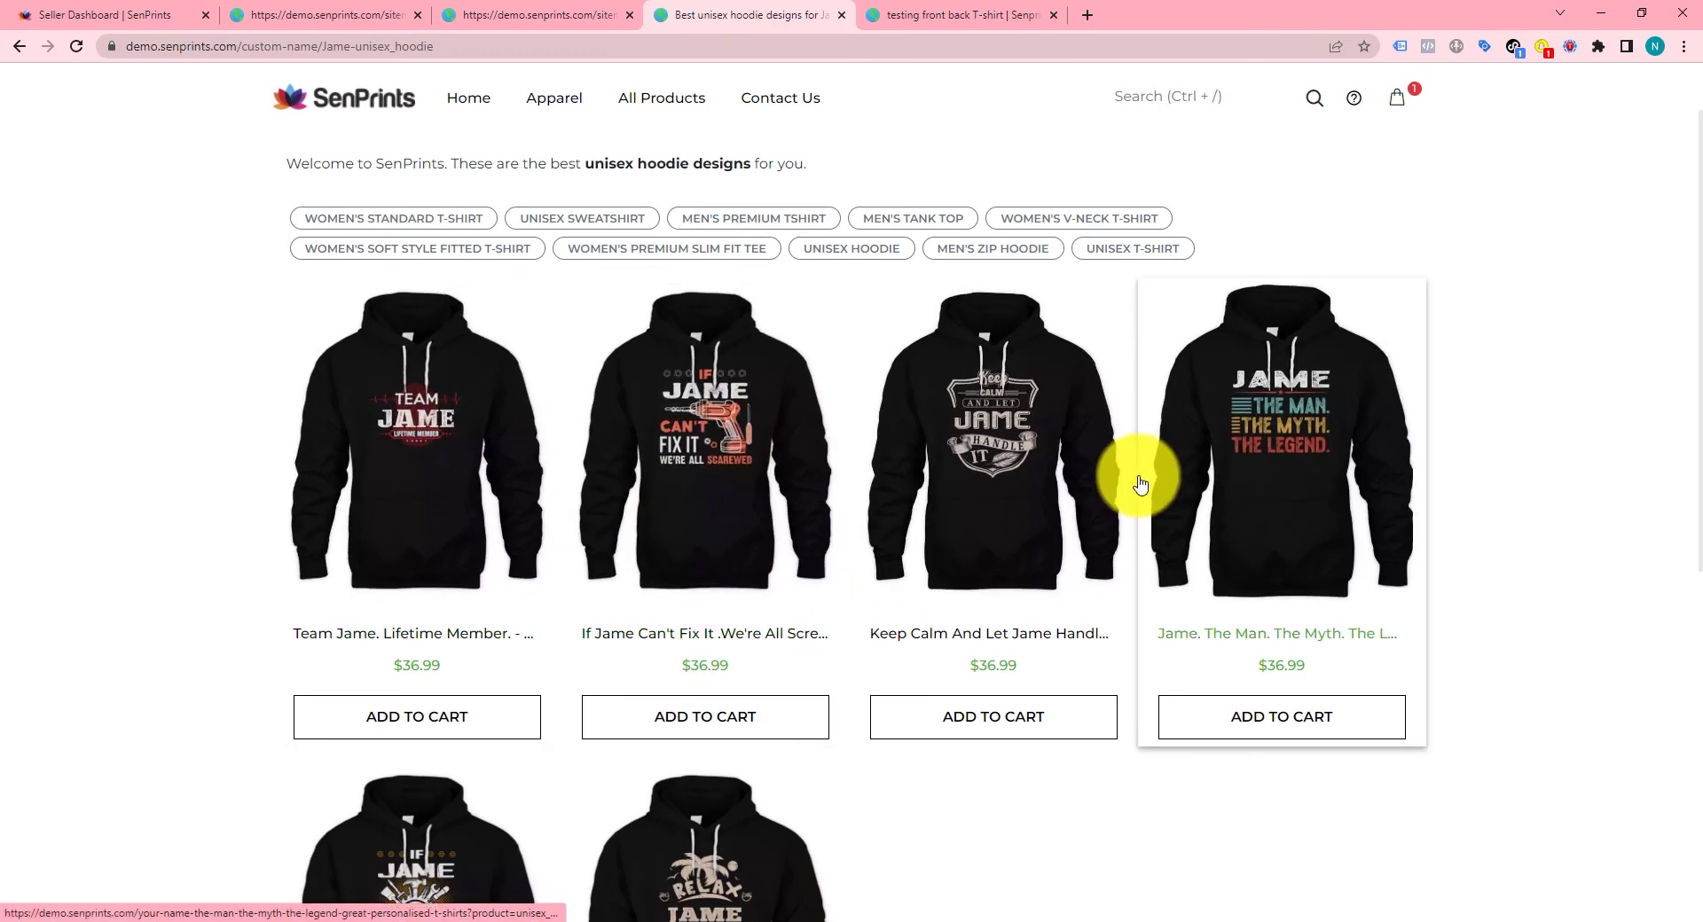
scroll(866, 448, down, 2)
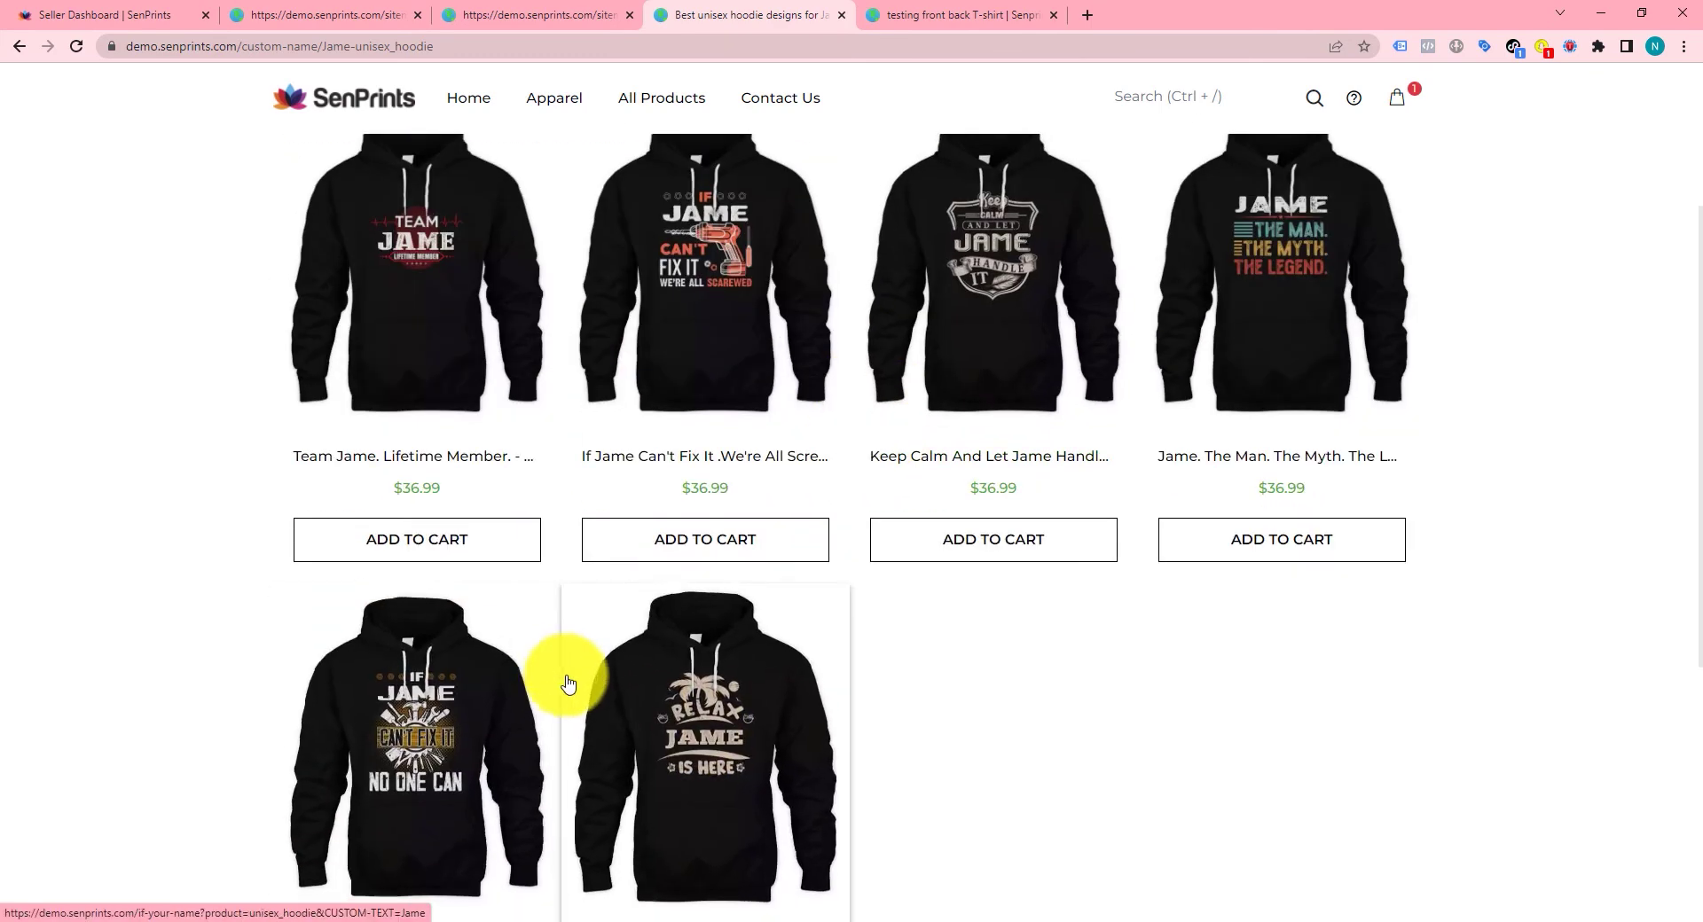
scroll(586, 586, up, 2)
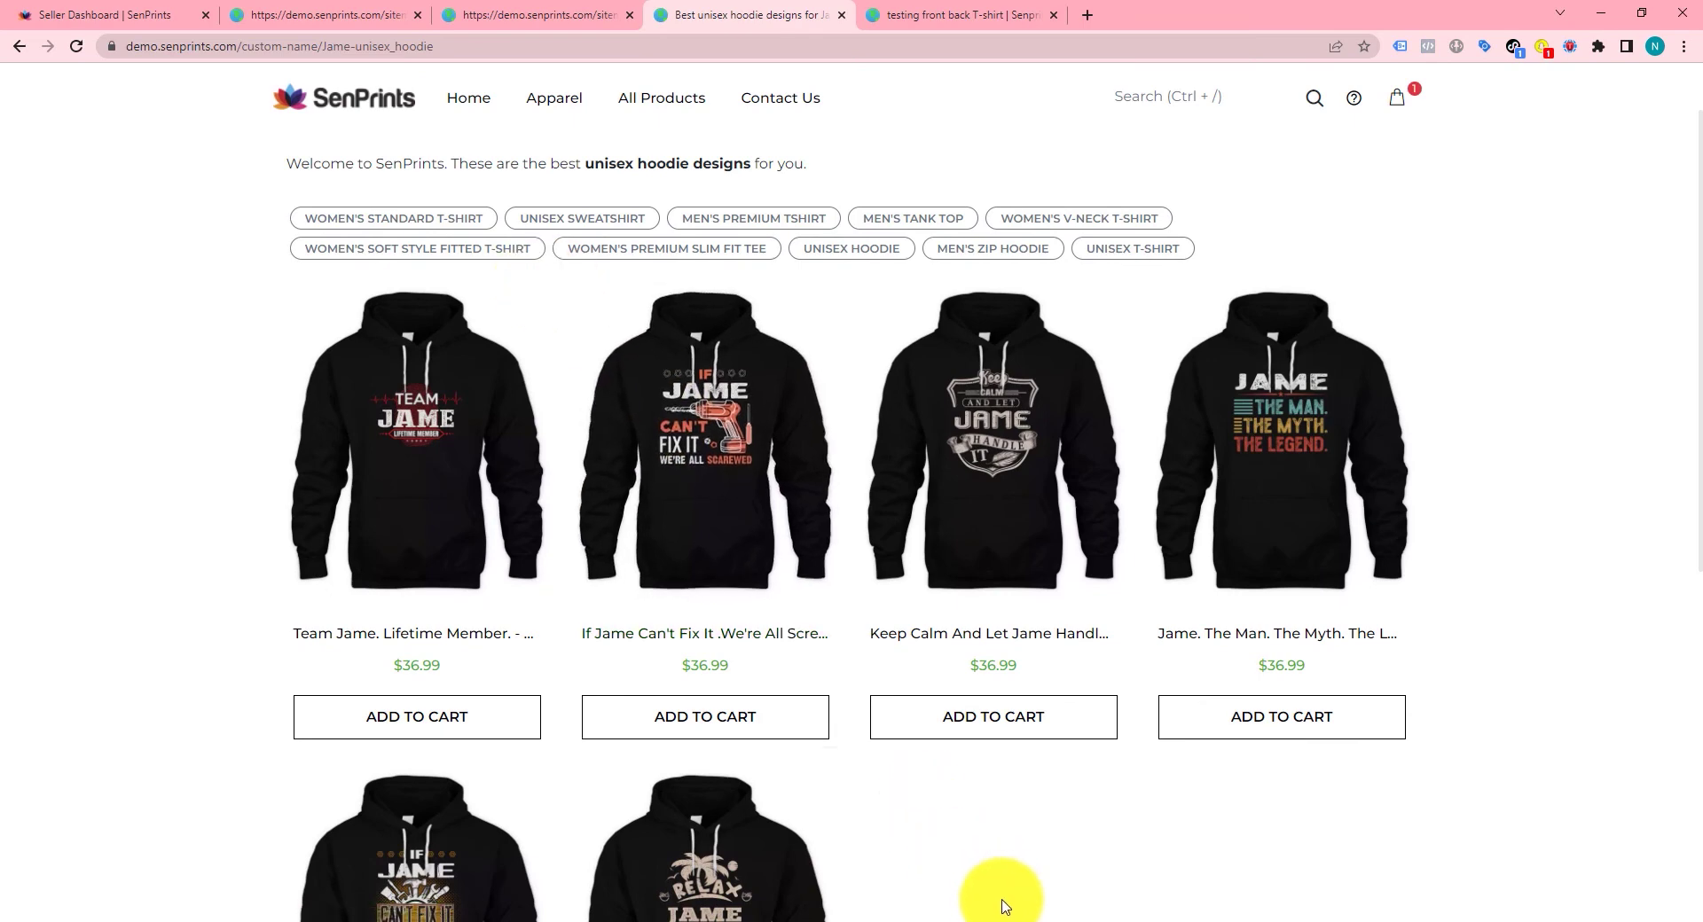
Step: Switch back to Excel and enter three sample first names as keywords in cells A14:A16
click(1008, 905)
click(134, 581)
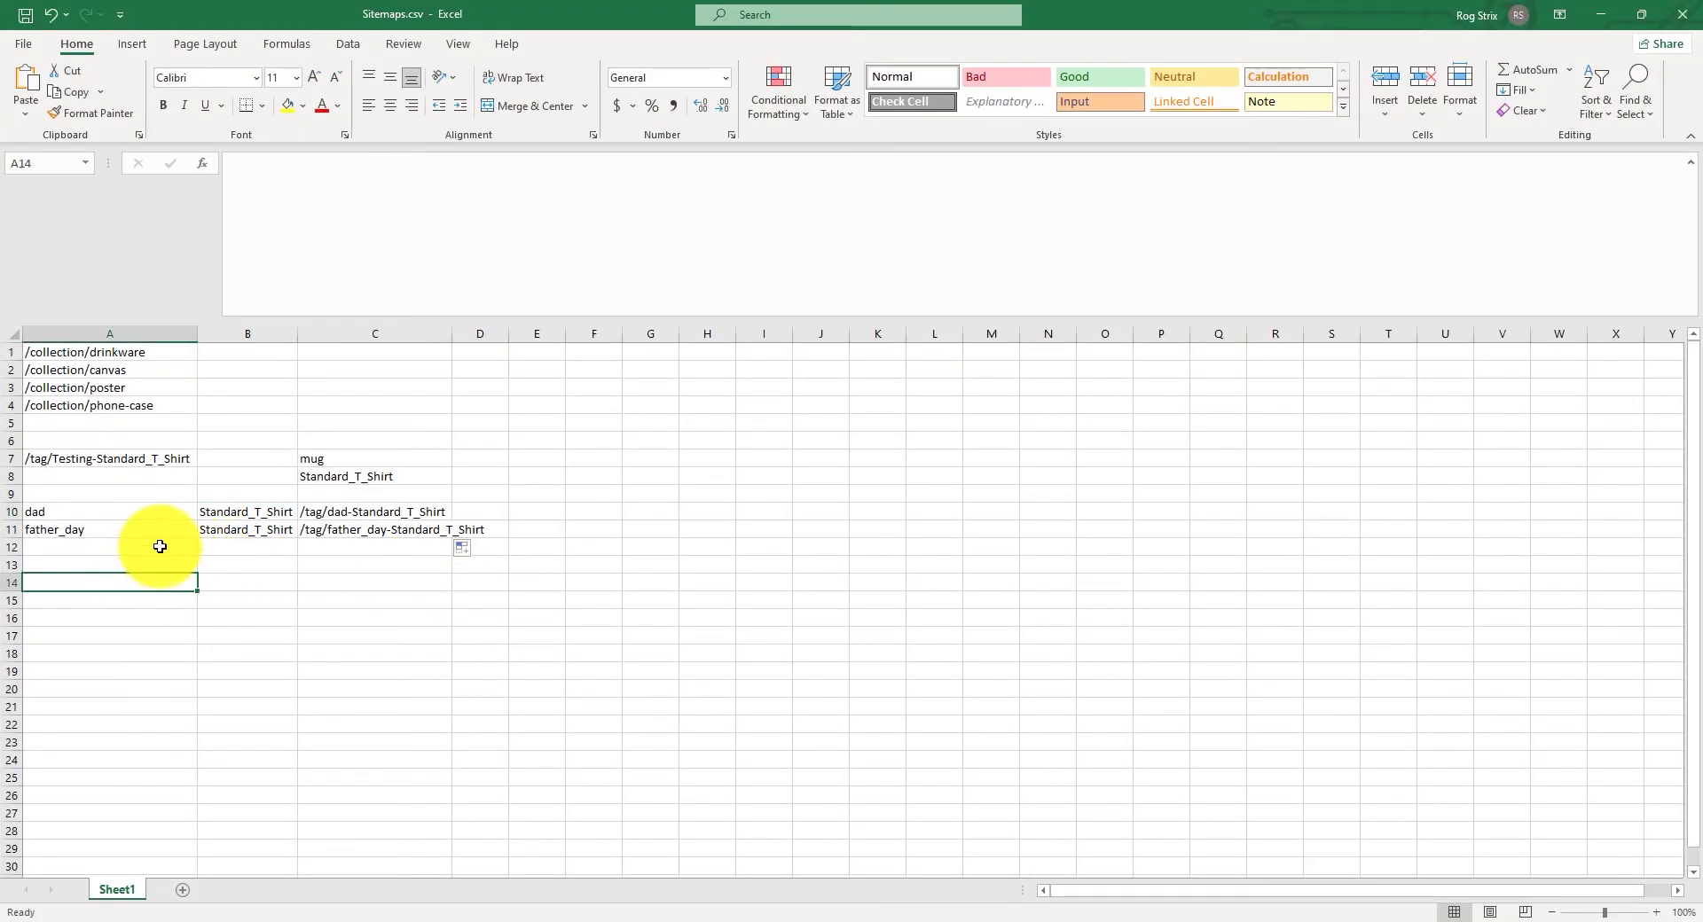
text(jame)
key(Return)
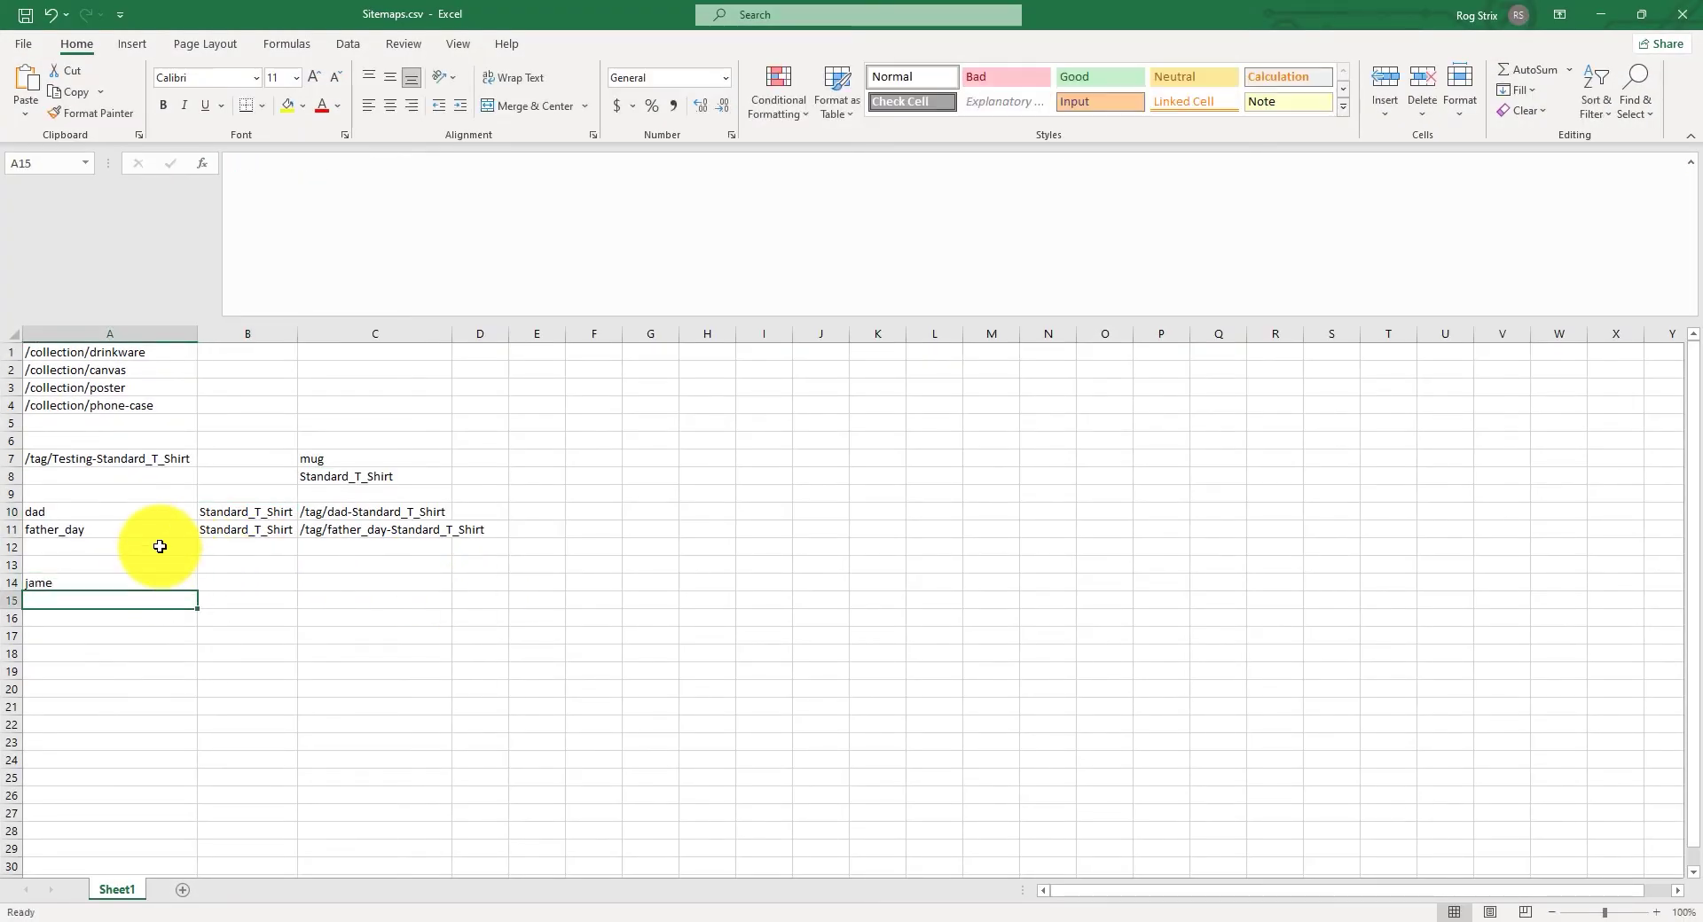
text(jonh)
key(Return)
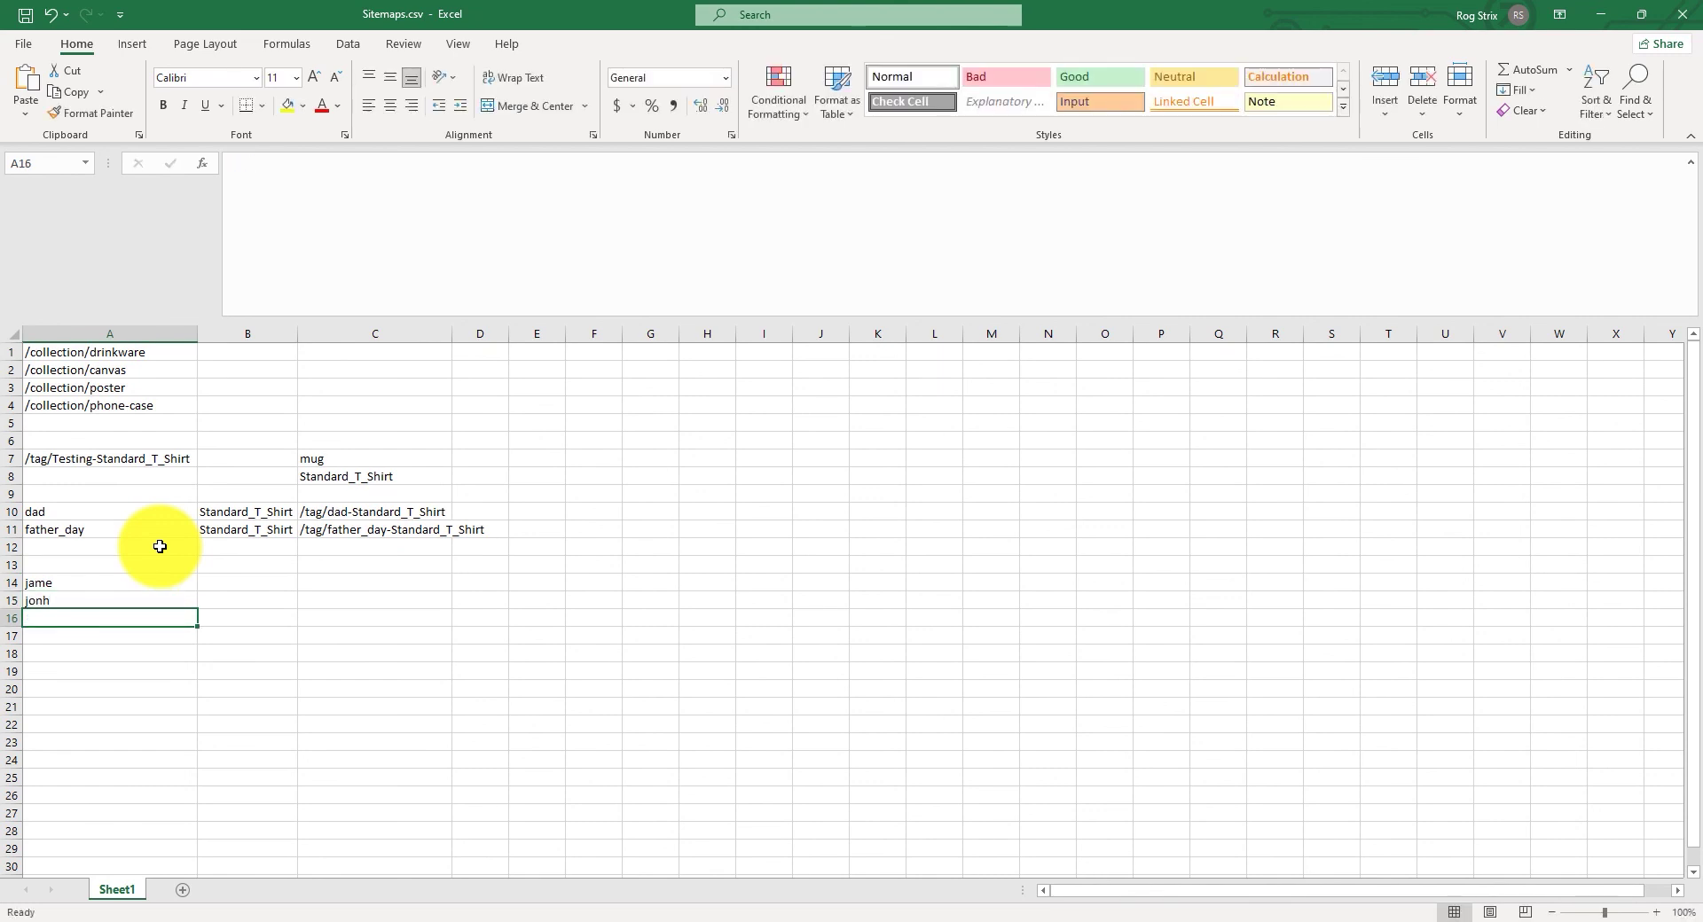
text(hả)
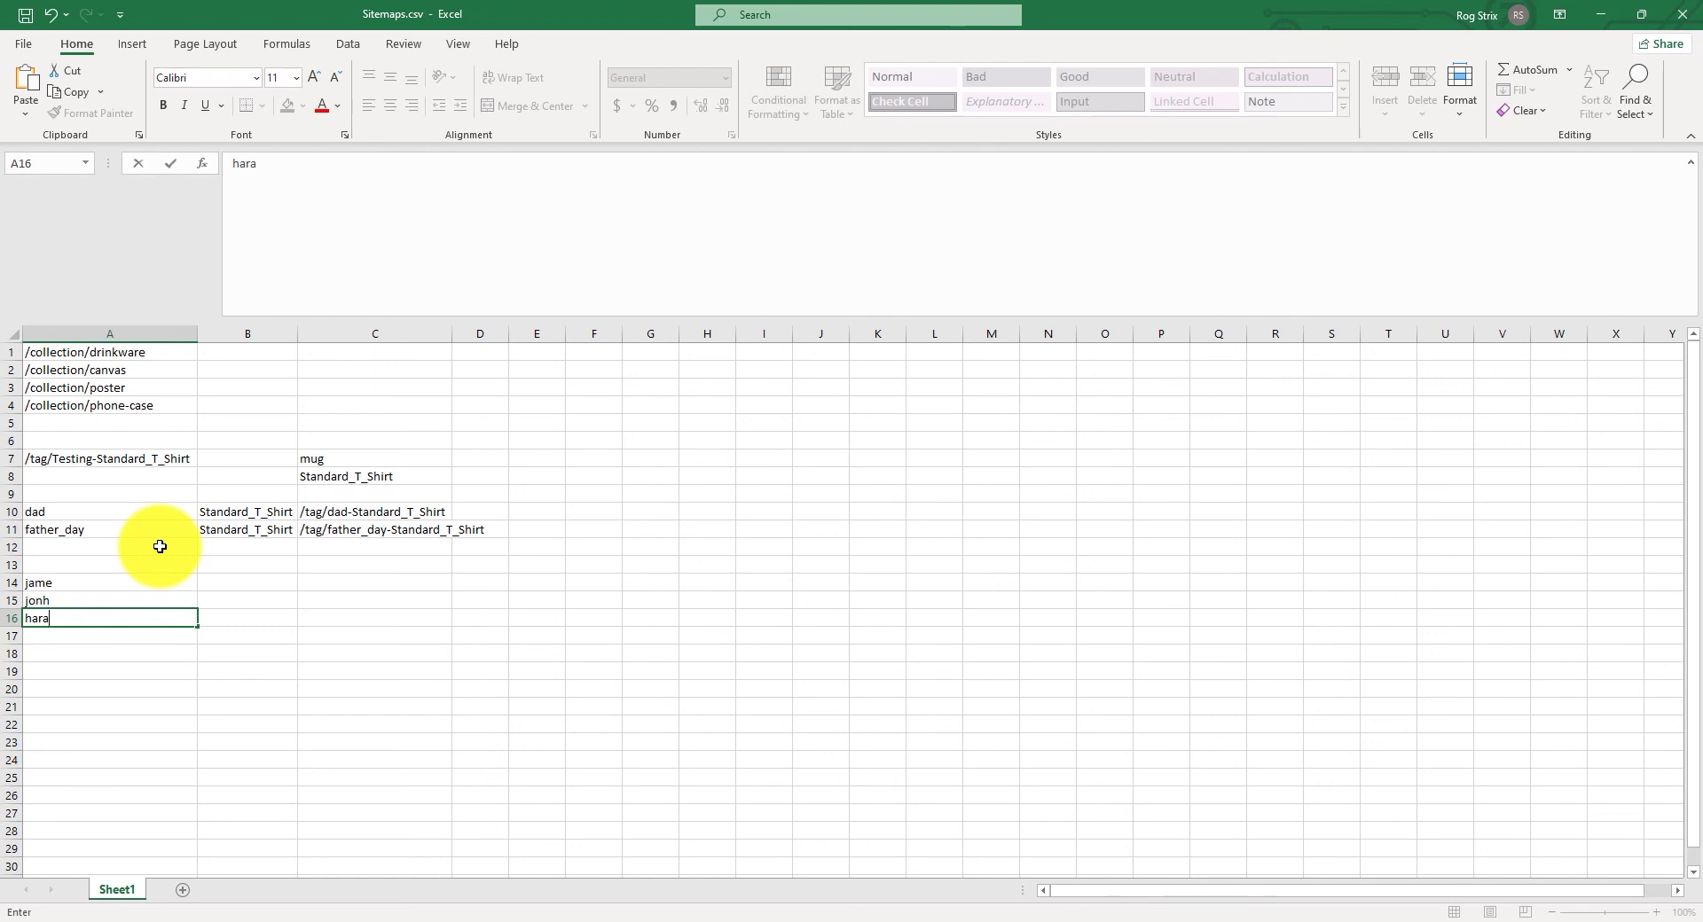
key(Tab)
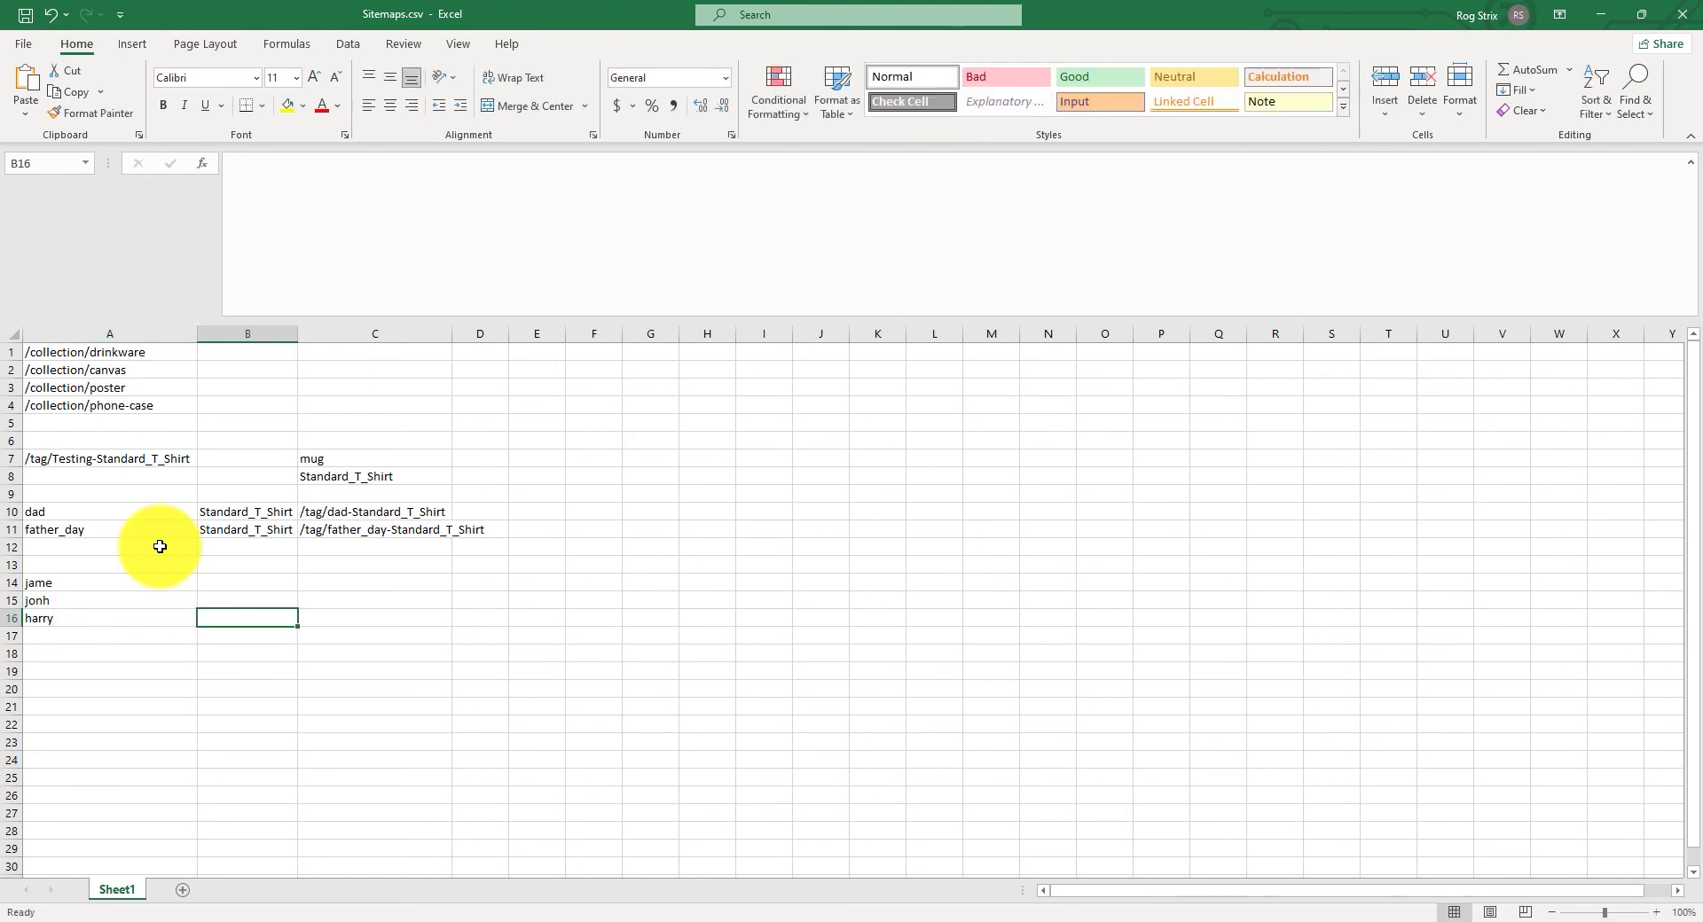
Step: Enter the product name unisex_hoodie in cell B14 and copy it down to B15
click(219, 590)
text(un)
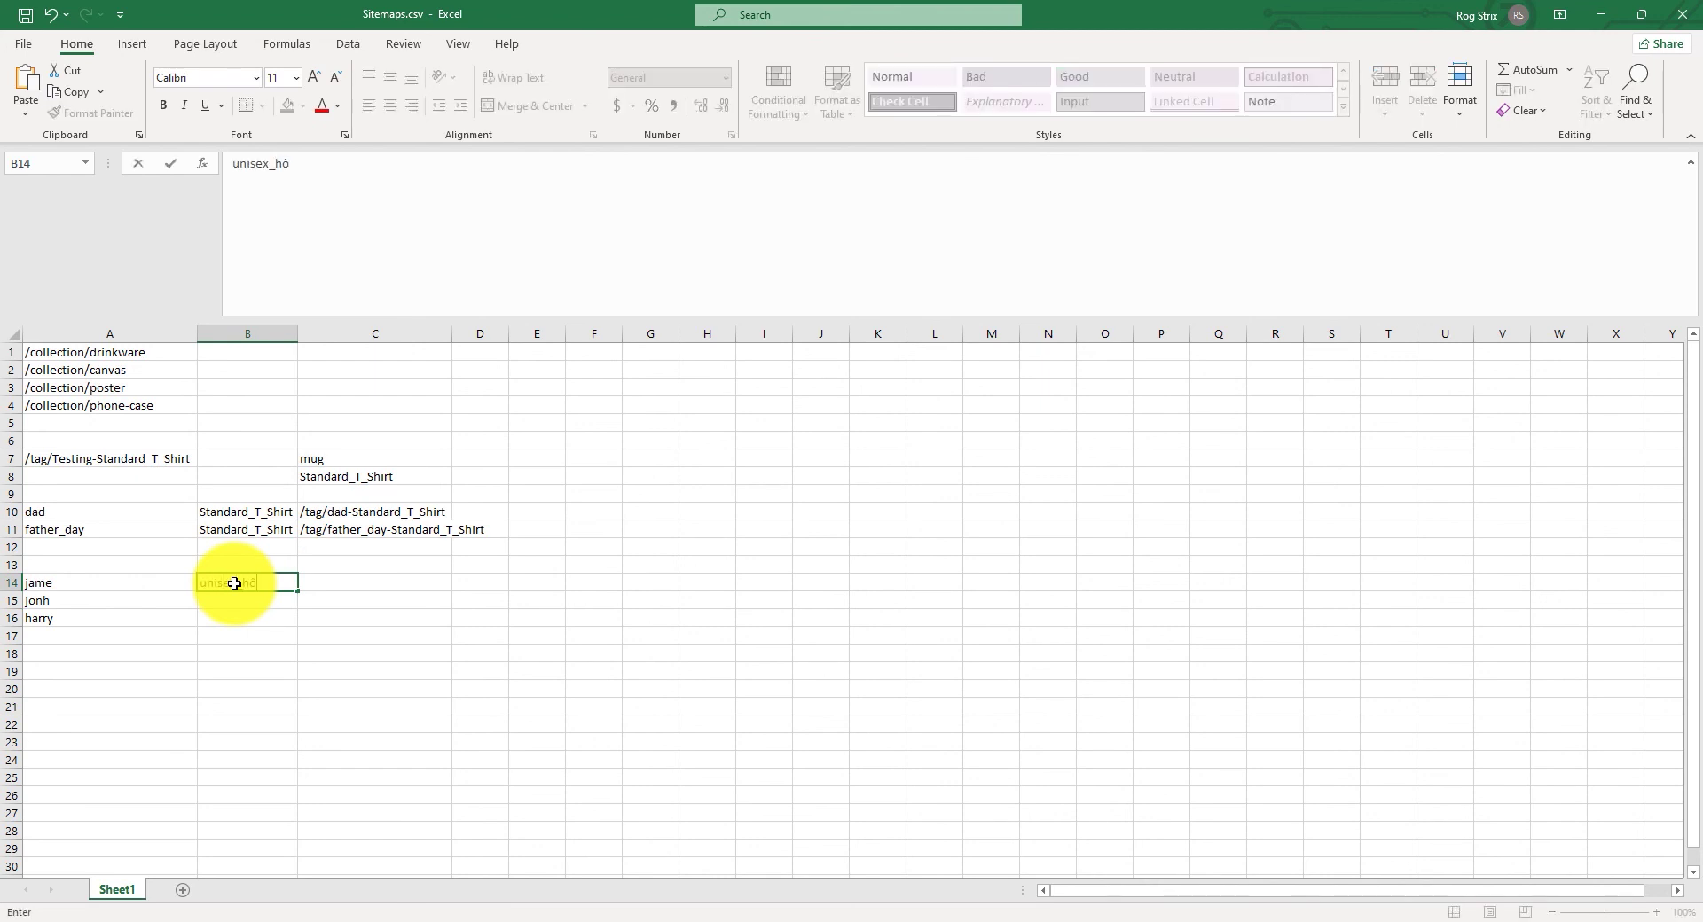
text(isex_hoodie)
key(Return)
click(224, 588)
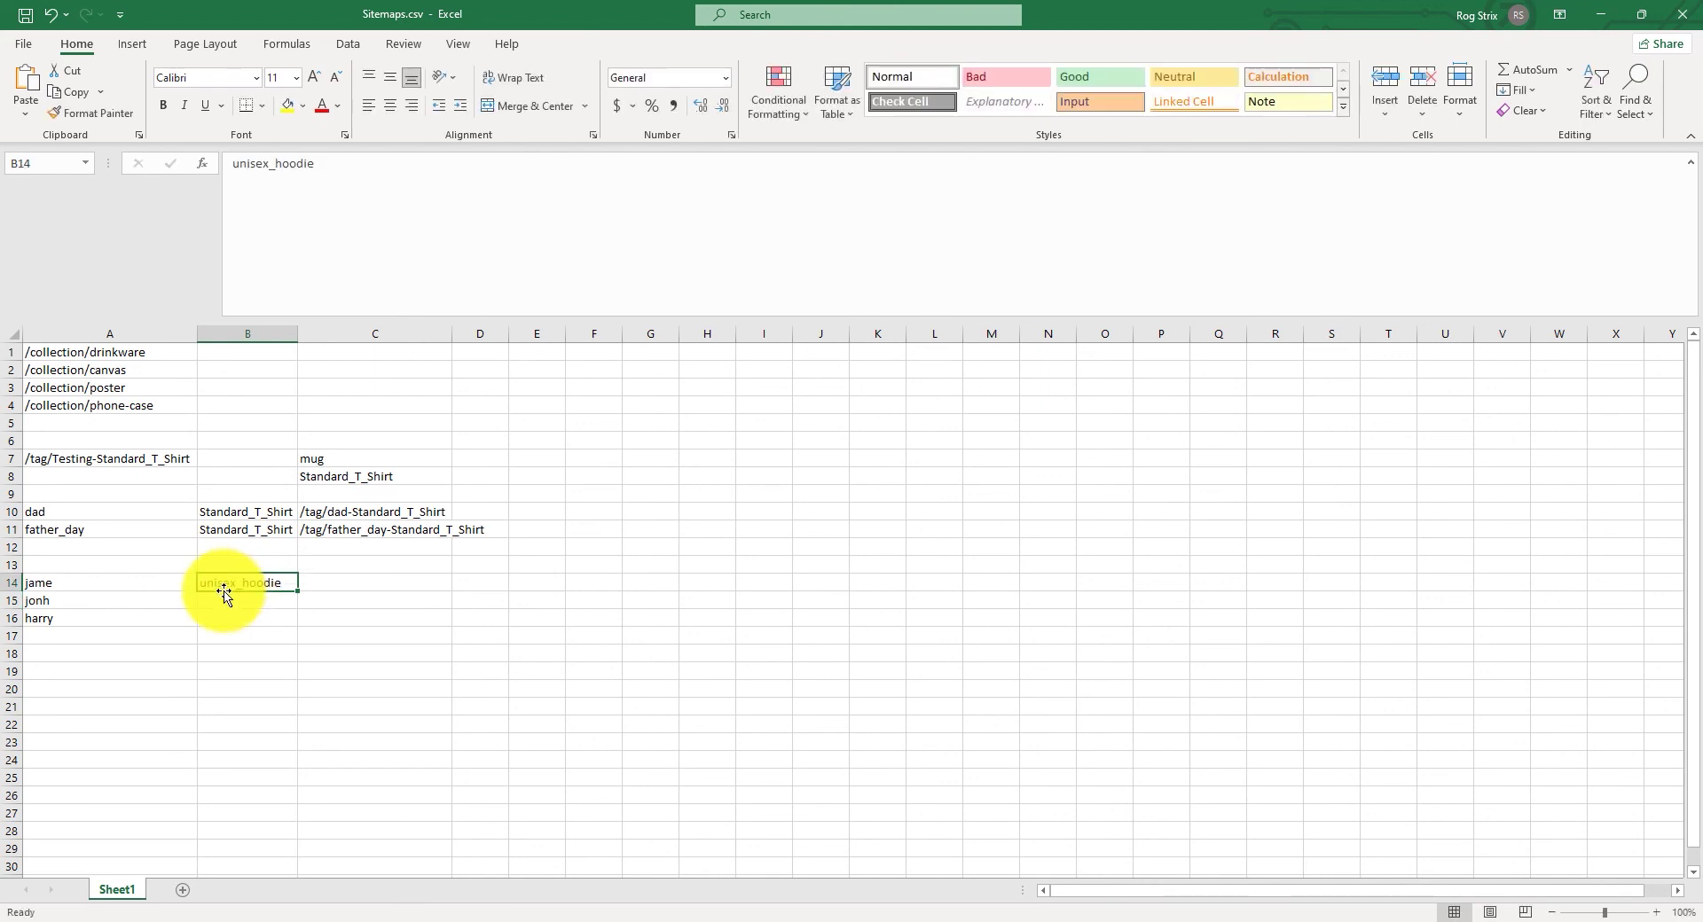
drag(296, 594, 285, 620)
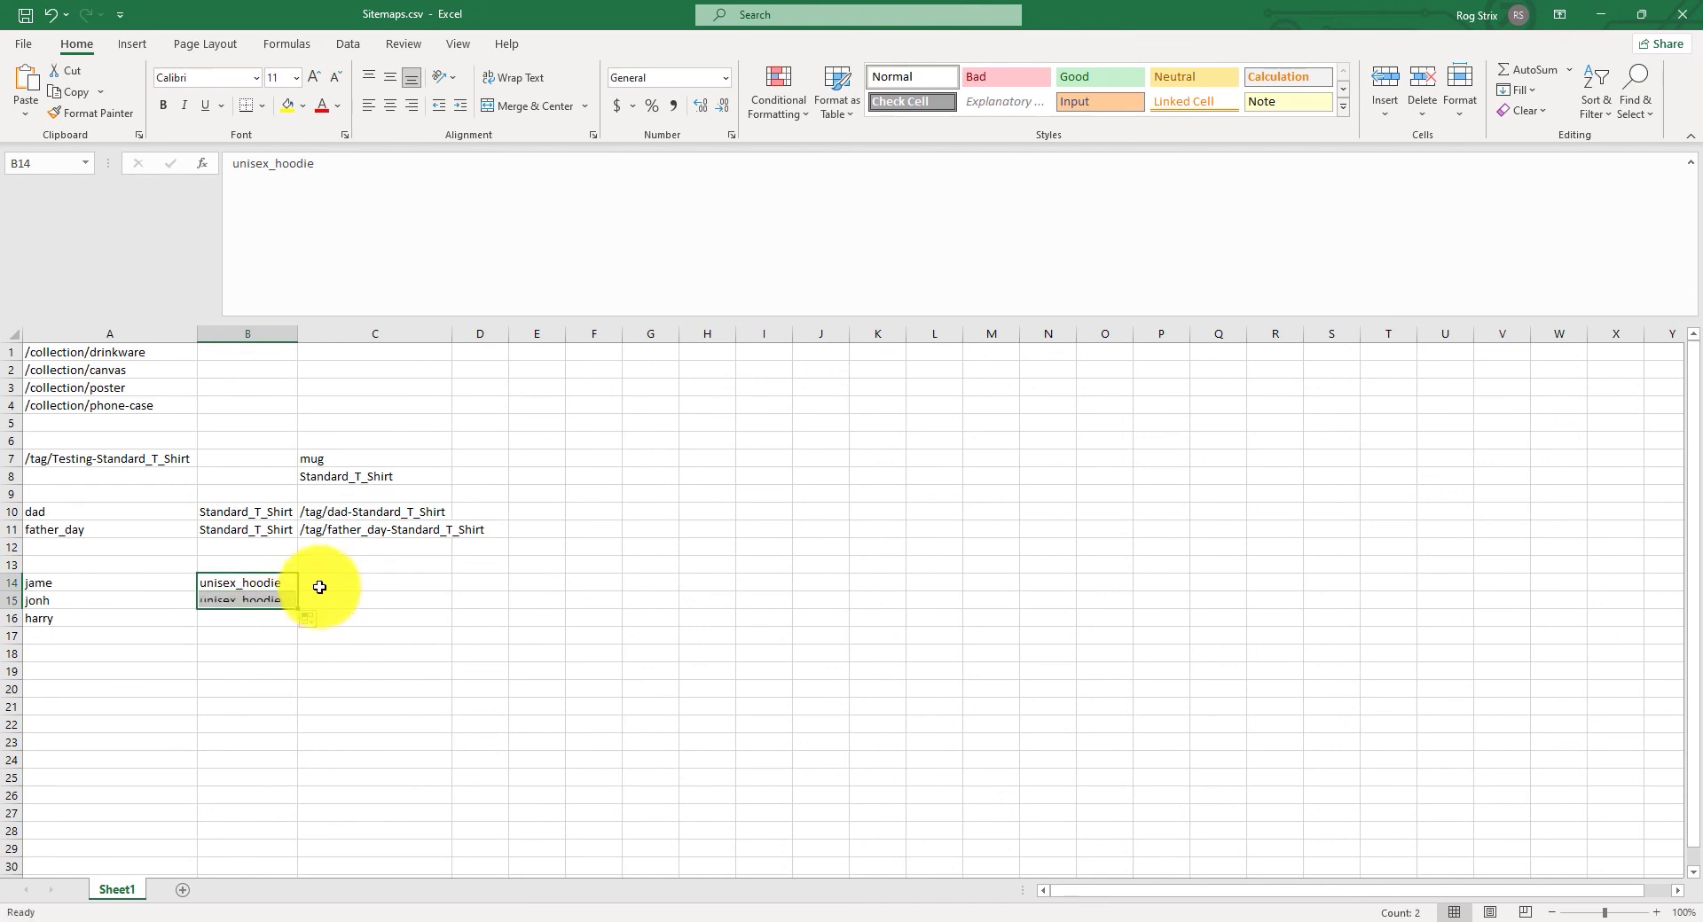
Step: Enter the formula ="/custom-name/"&A14&"-"&B14 in cell C14 and fill it down to C15
click(381, 584)
text(="/c)
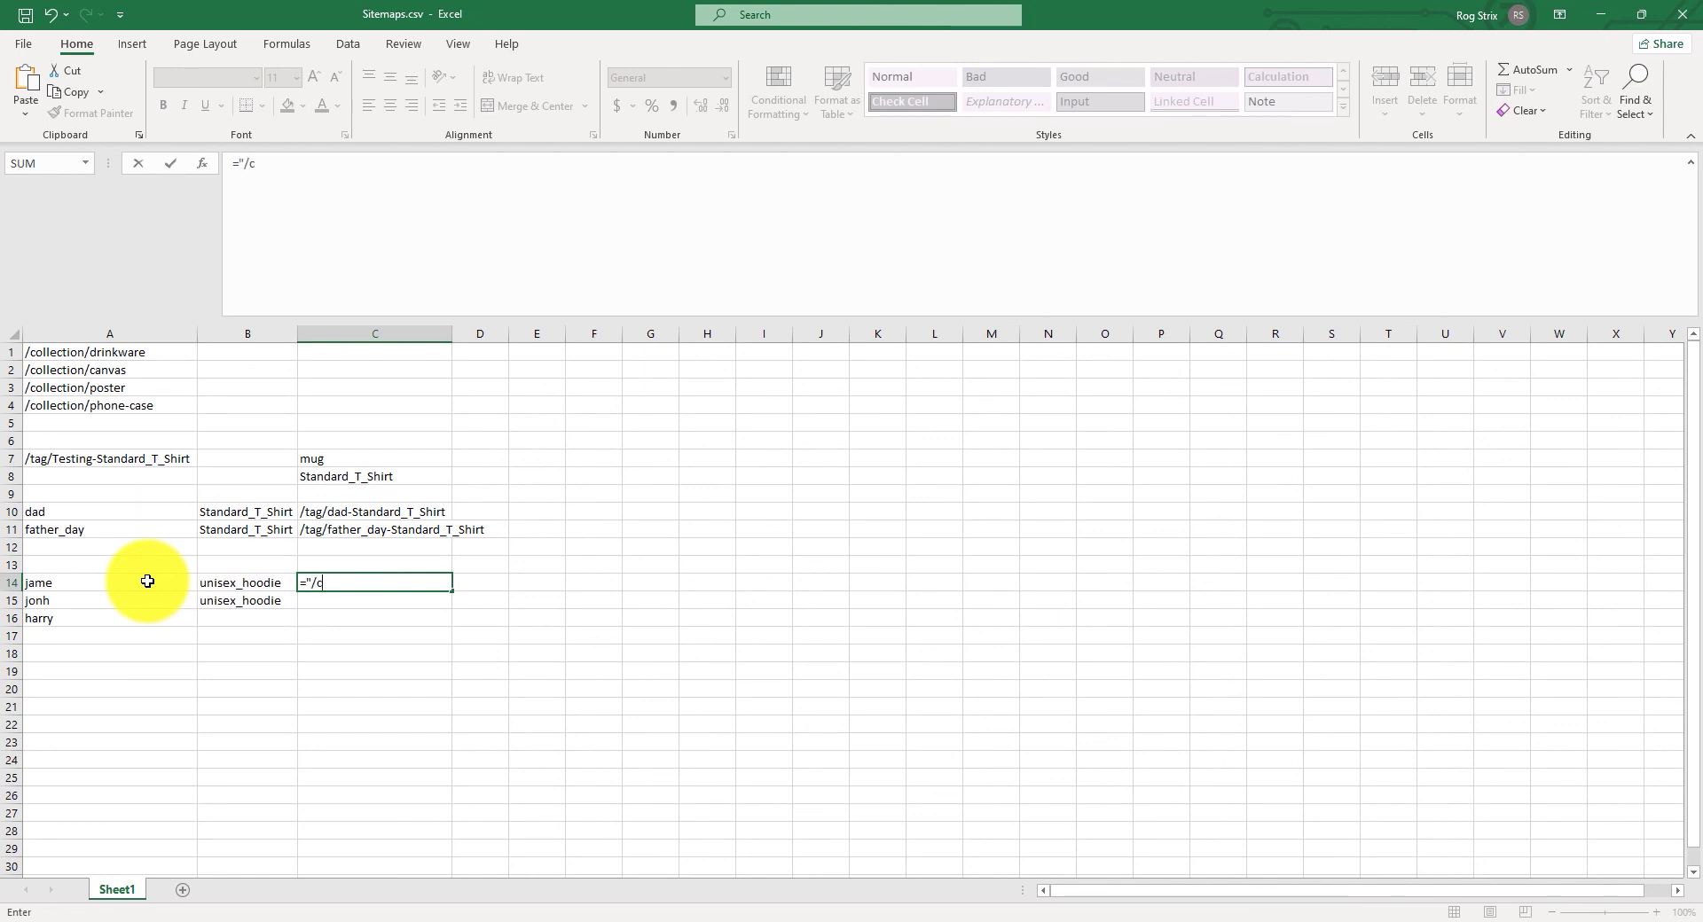
text(ustom-name/"&)
click(147, 581)
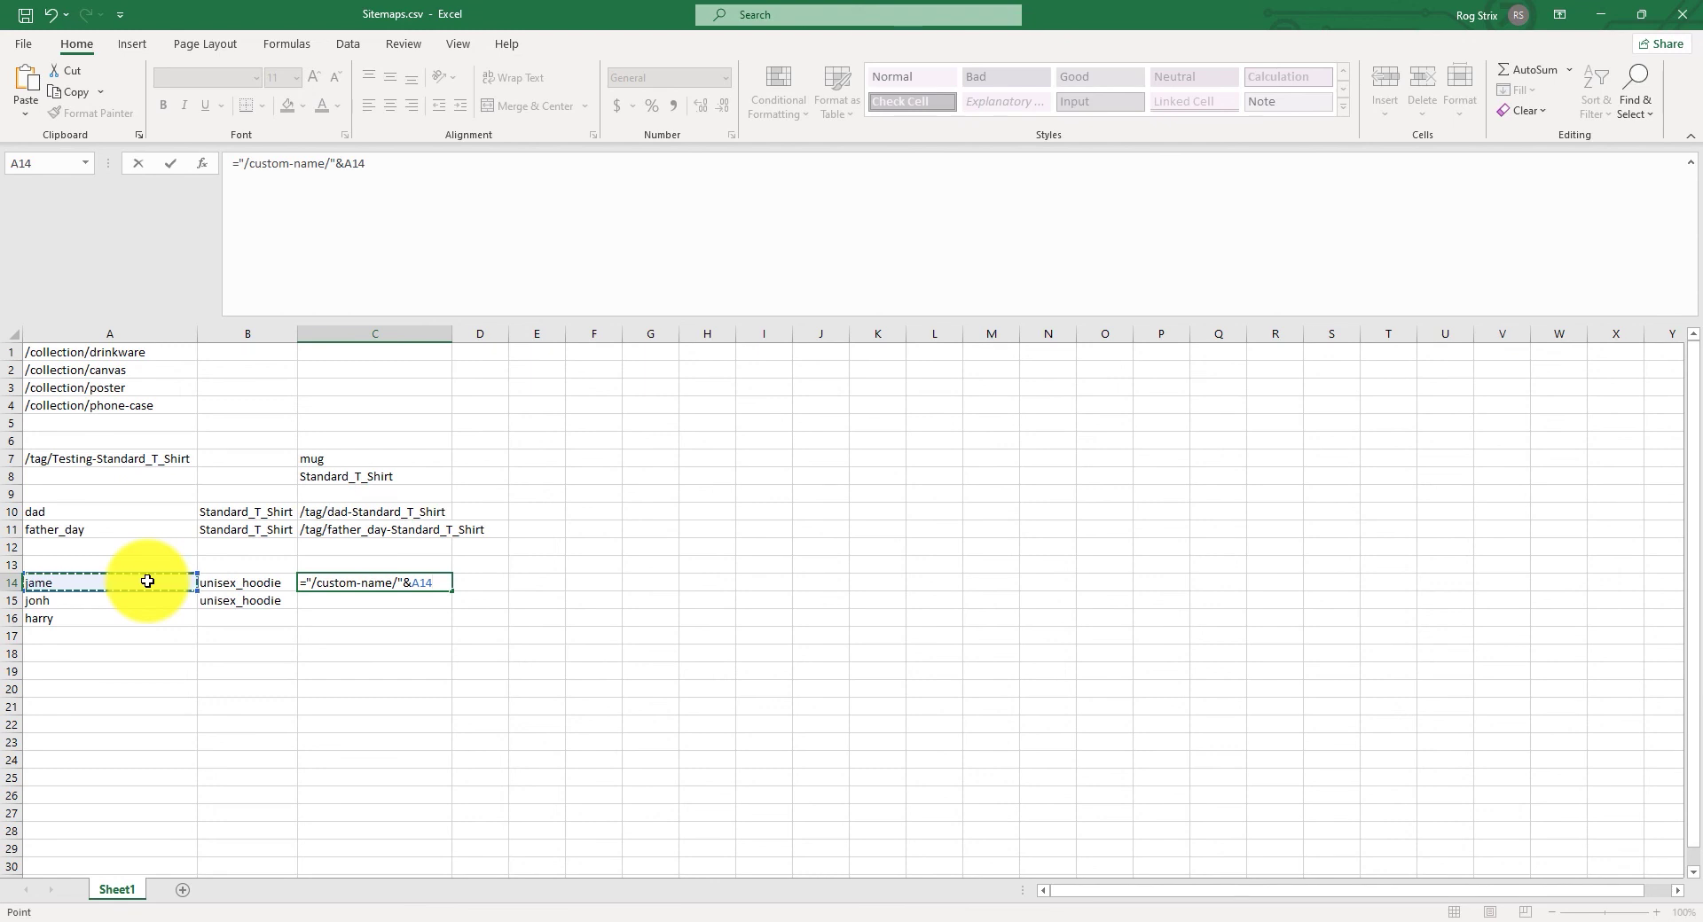
text(&"-"&)
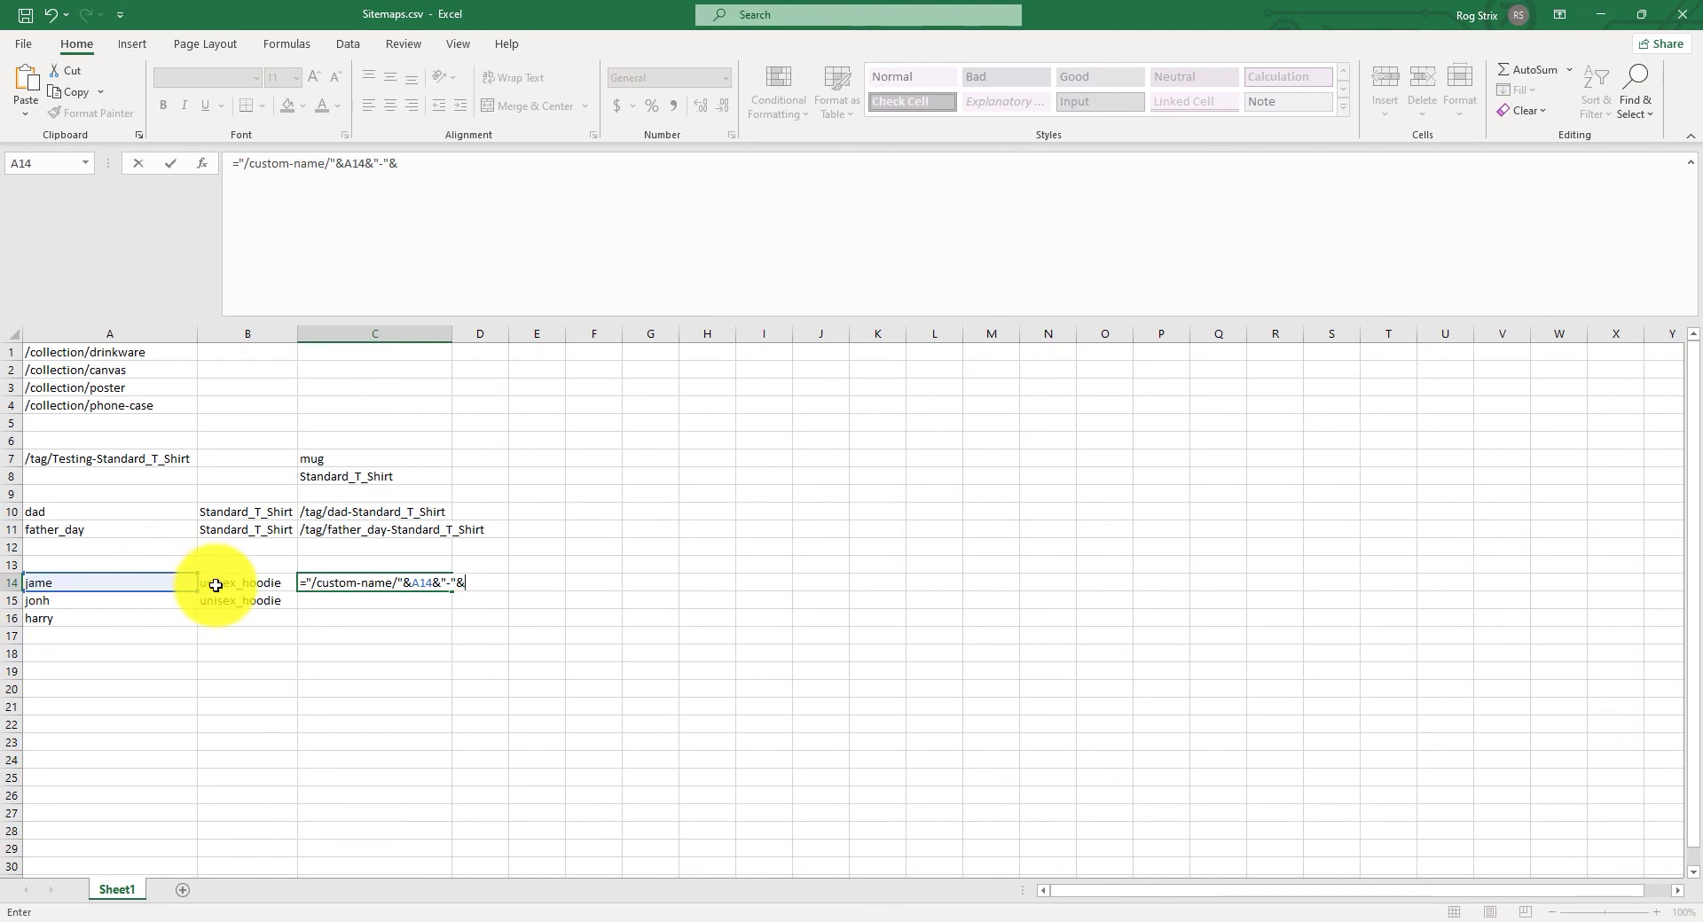
click(223, 582)
key(Return)
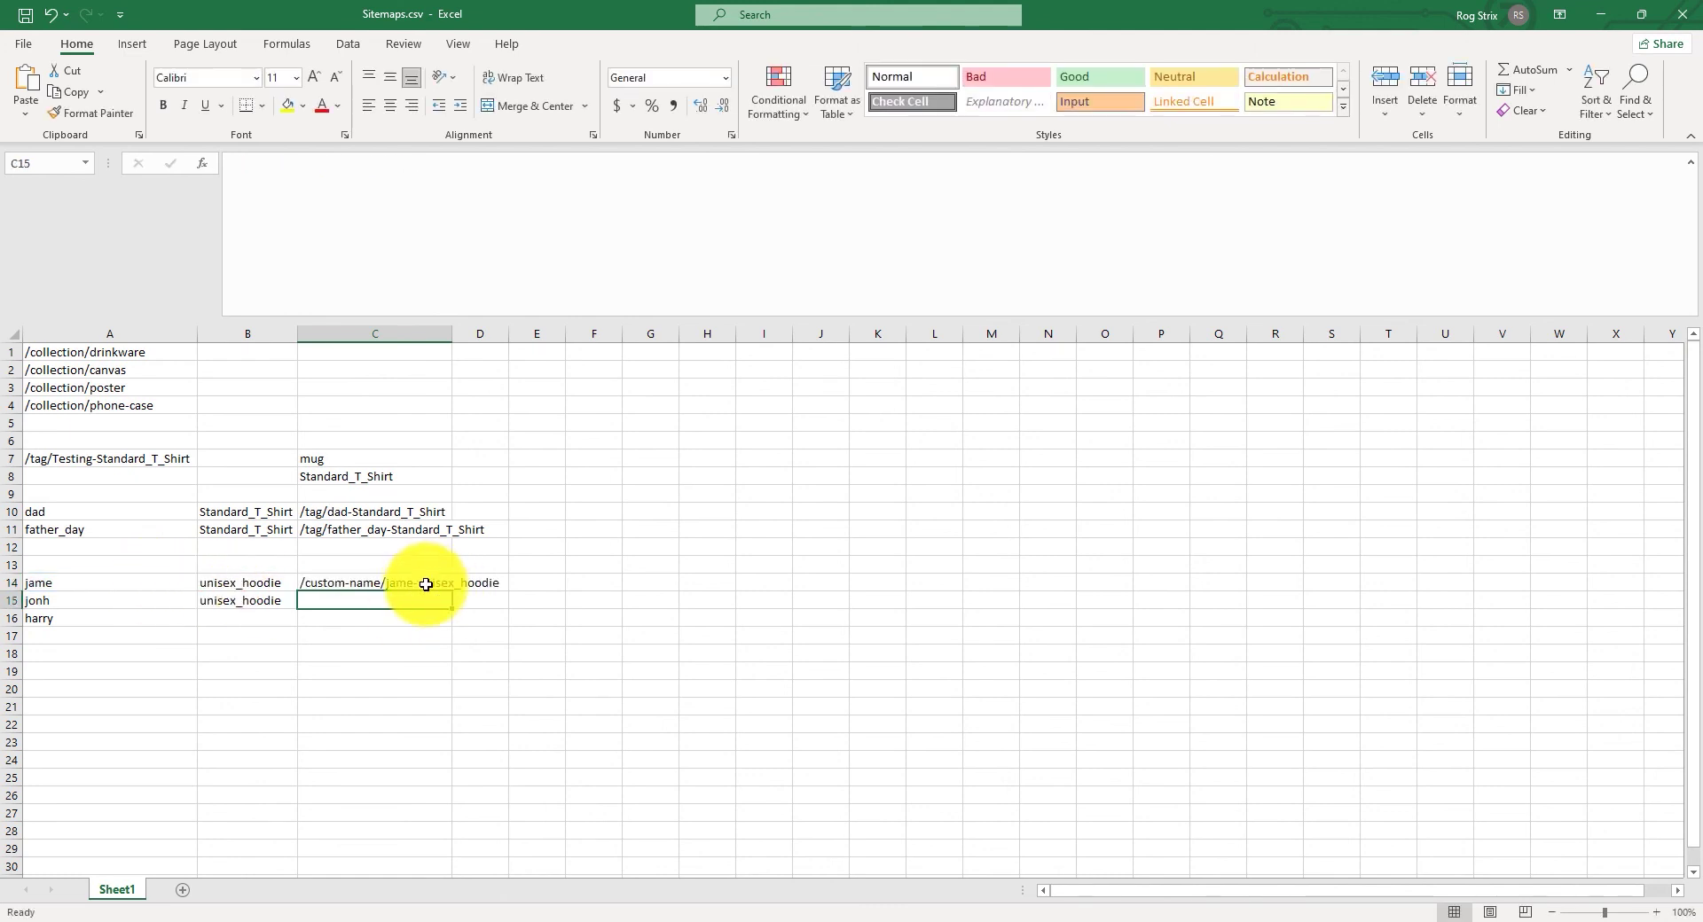
click(431, 582)
drag(456, 613, 454, 612)
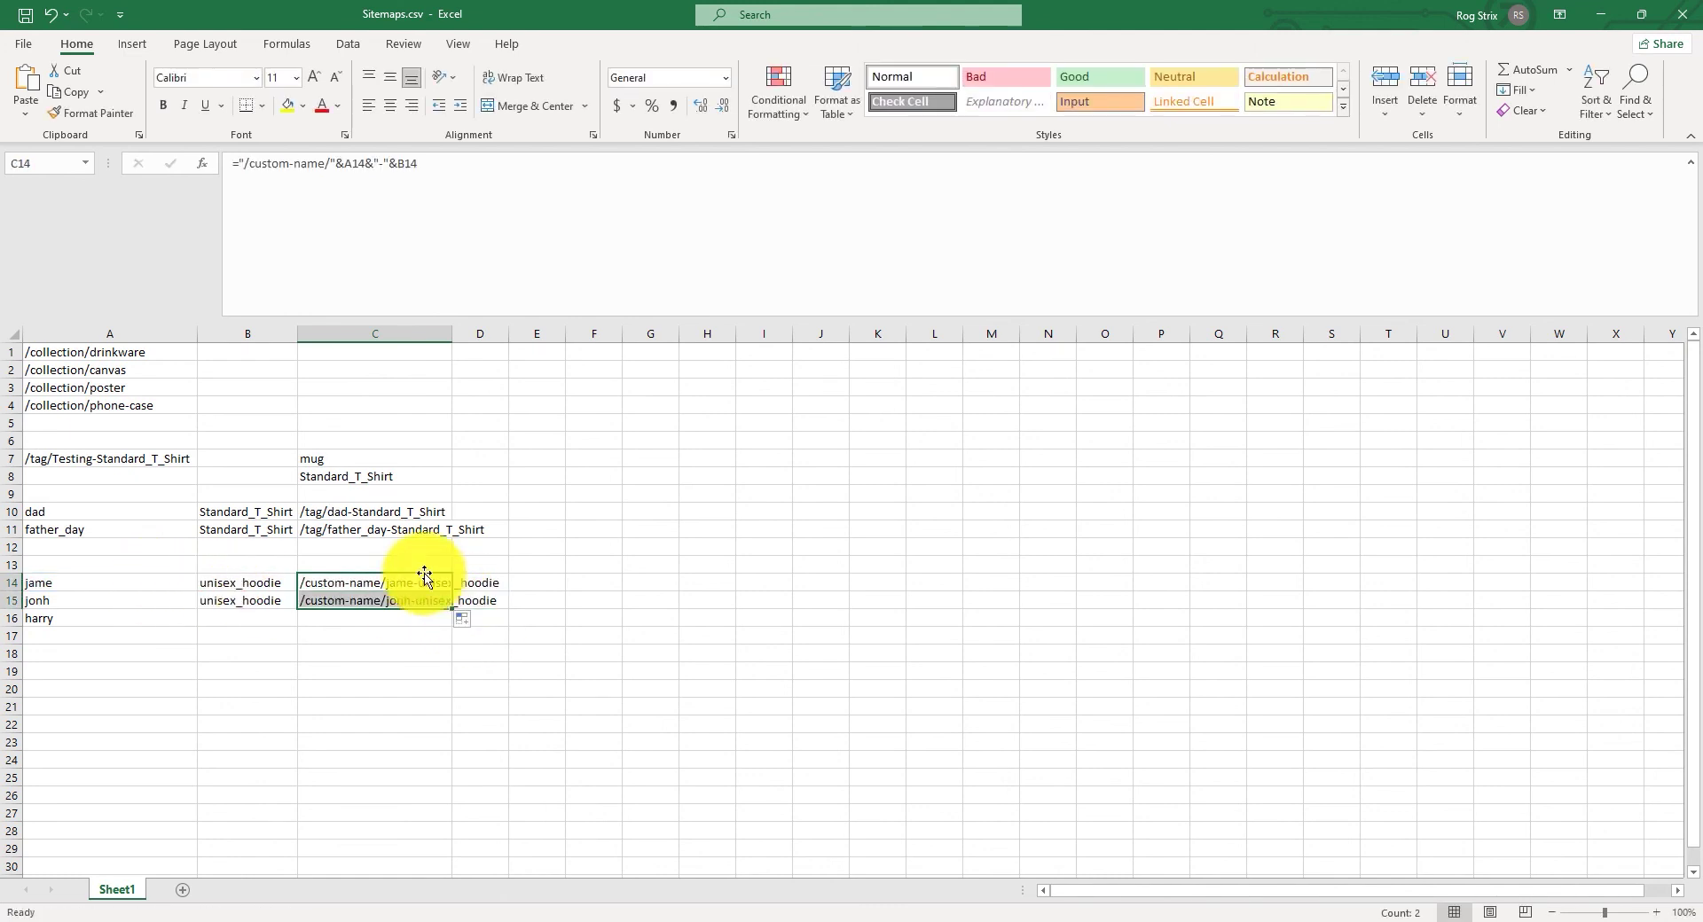
Step: Copy the custom-name URLs in C14:C15 into A18:A19 as plain values and fit column A's width to its contents
click(418, 586)
key(ctrl+c)
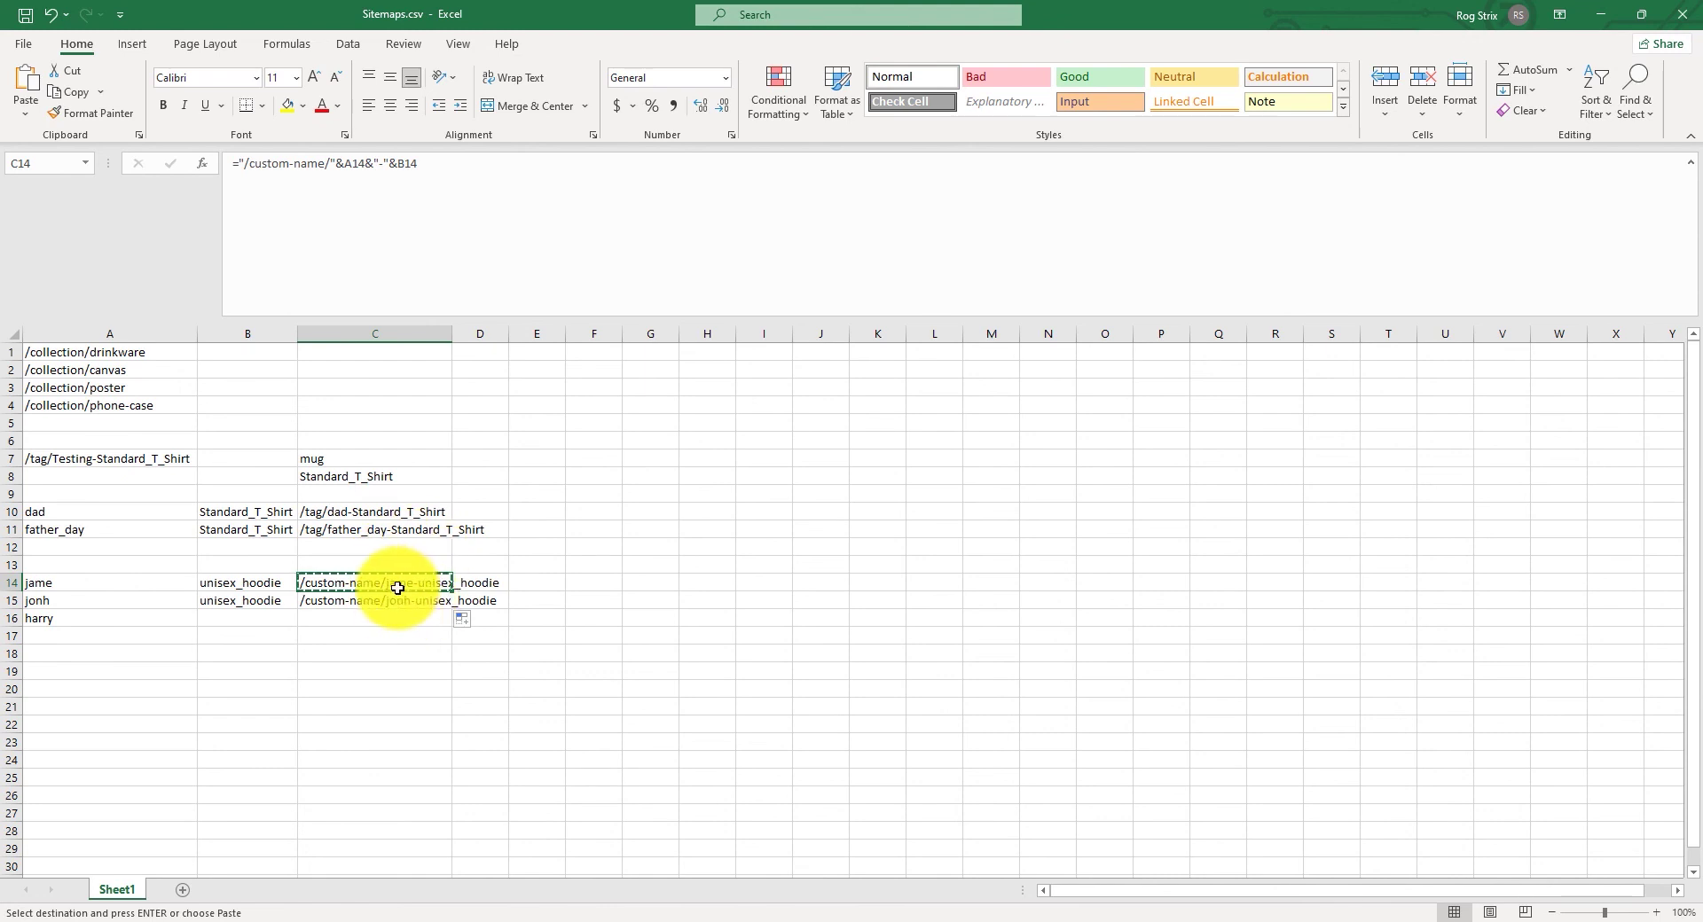
drag(400, 589, 396, 610)
key(ctrl+c)
click(122, 635)
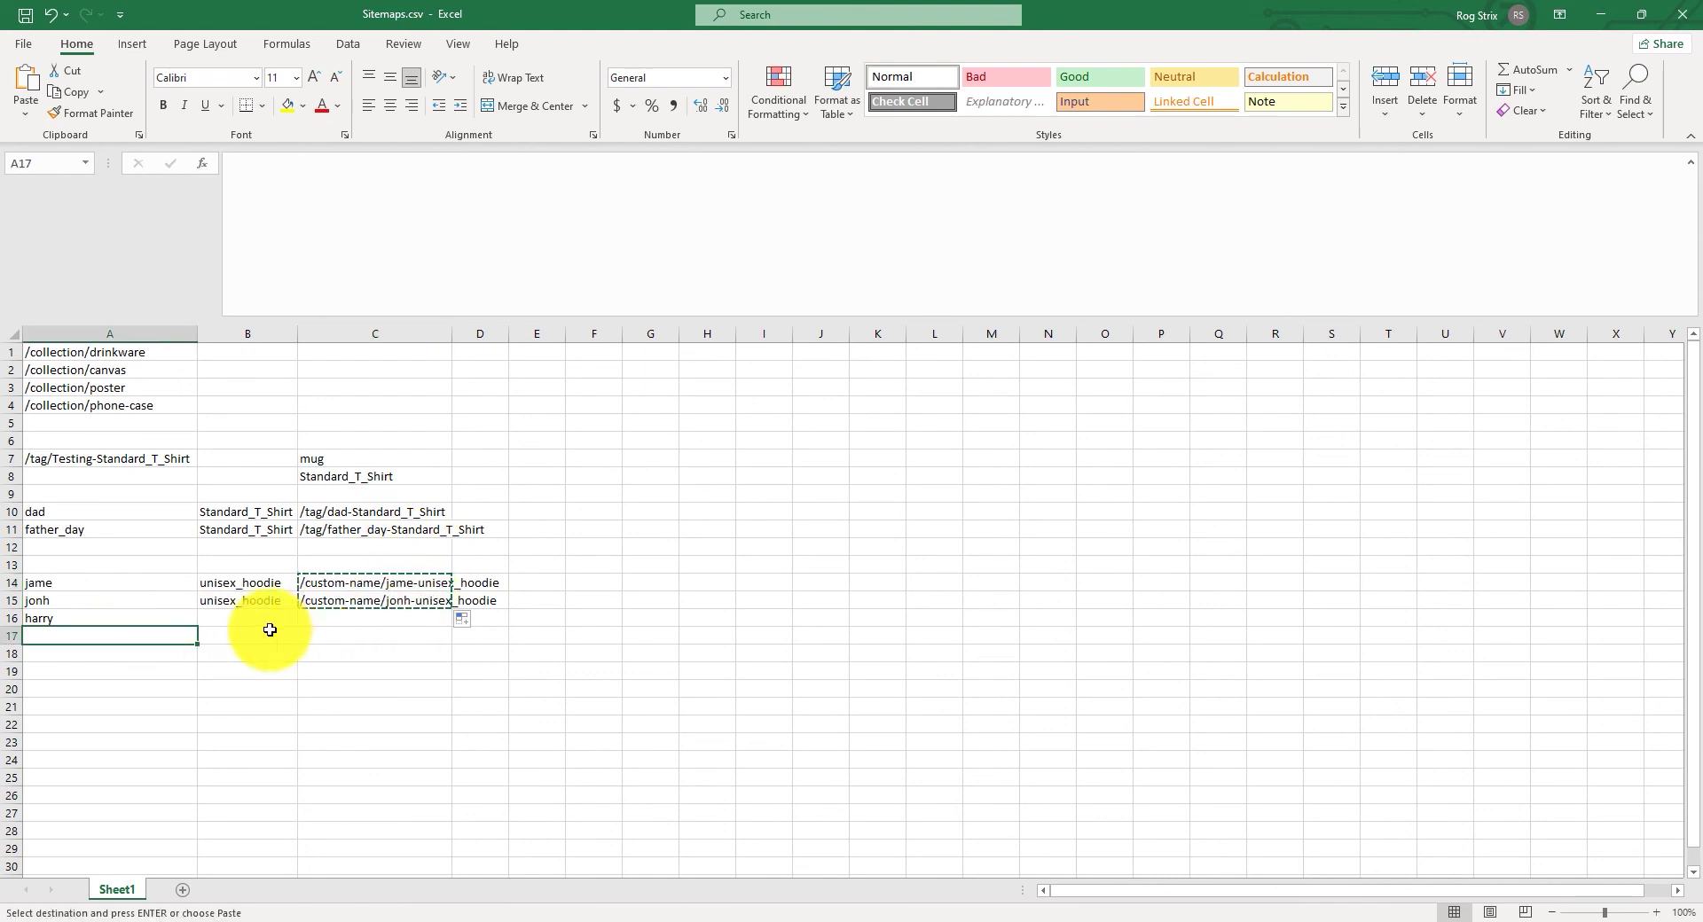
right_click(125, 638)
click(79, 650)
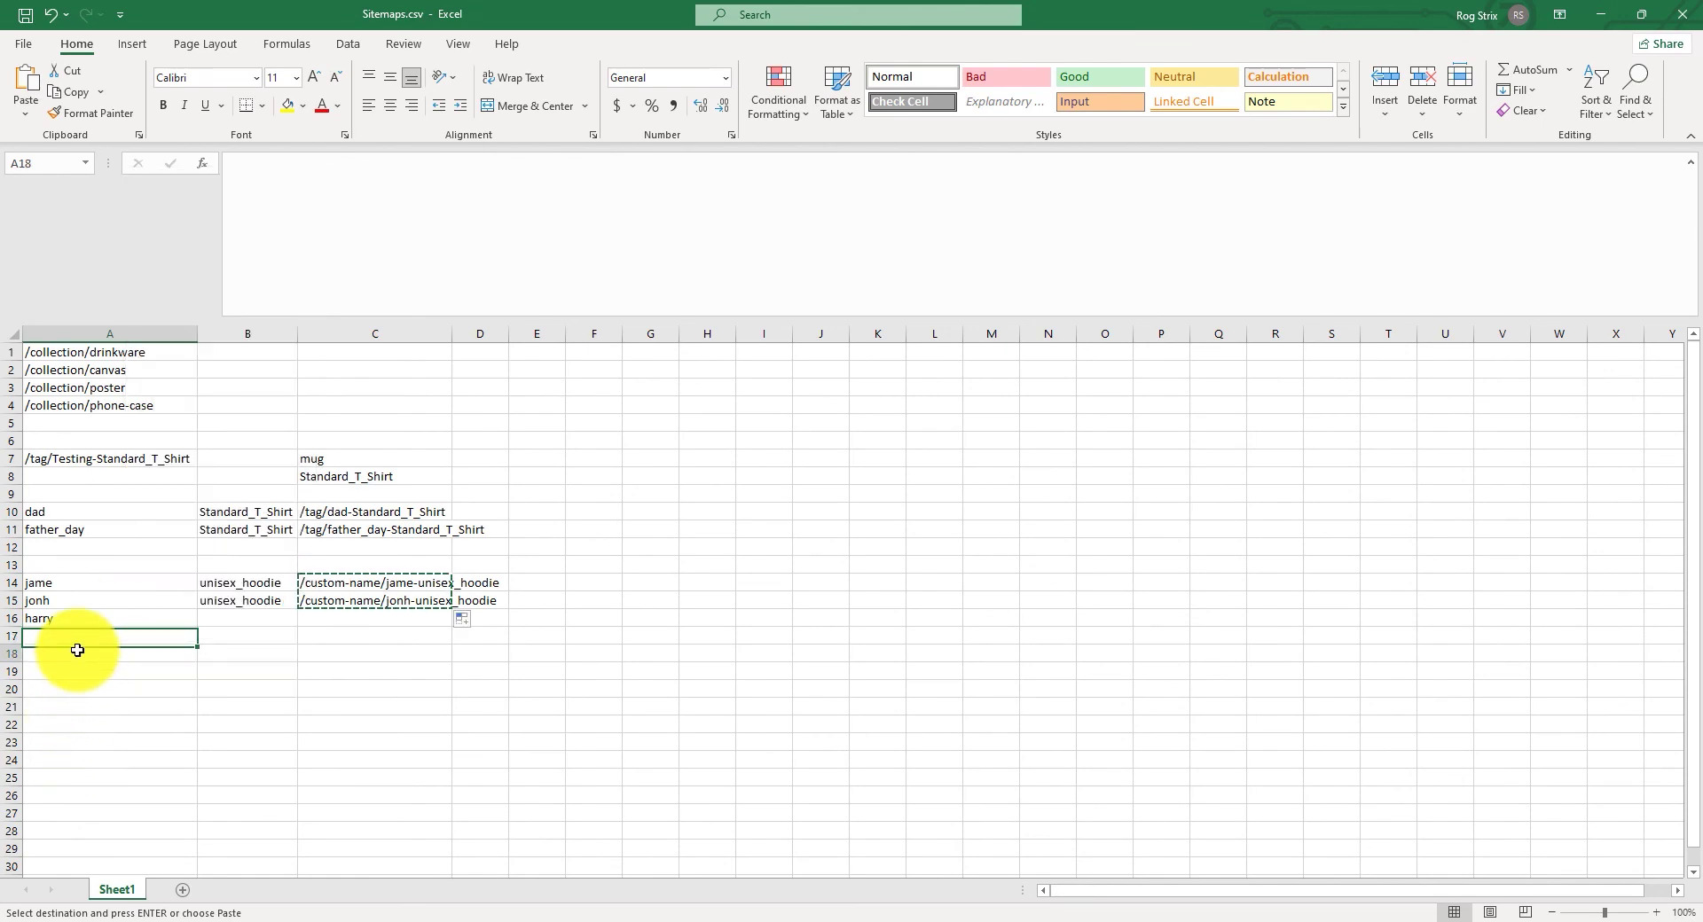
right_click(79, 651)
click(150, 271)
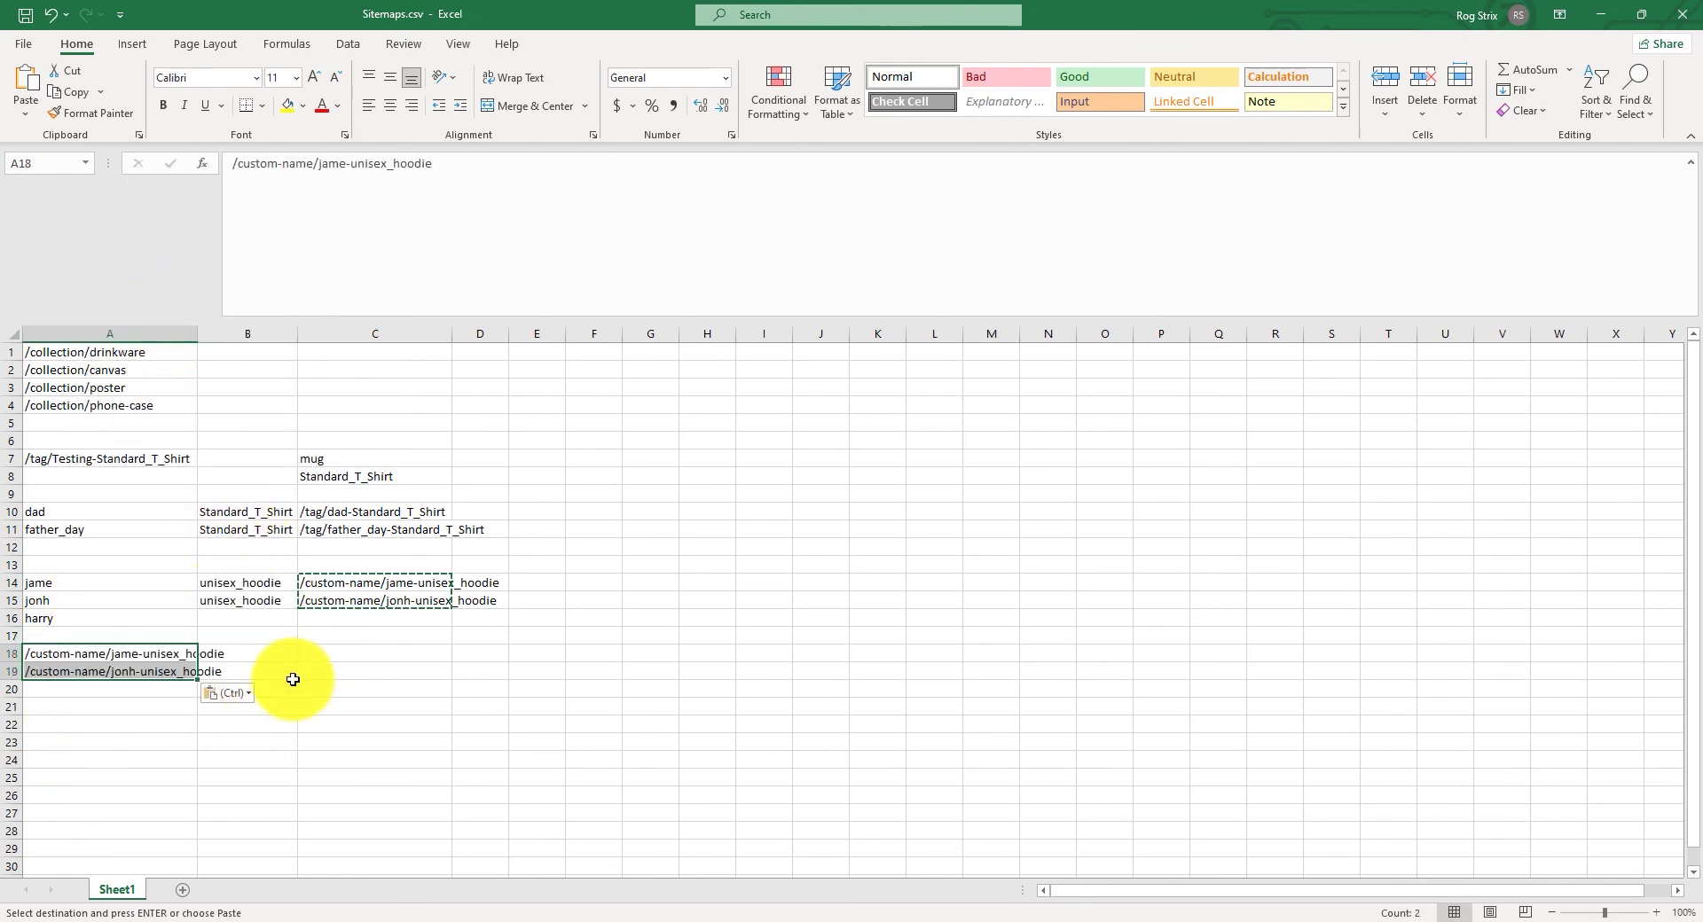
click(275, 654)
double_click(197, 335)
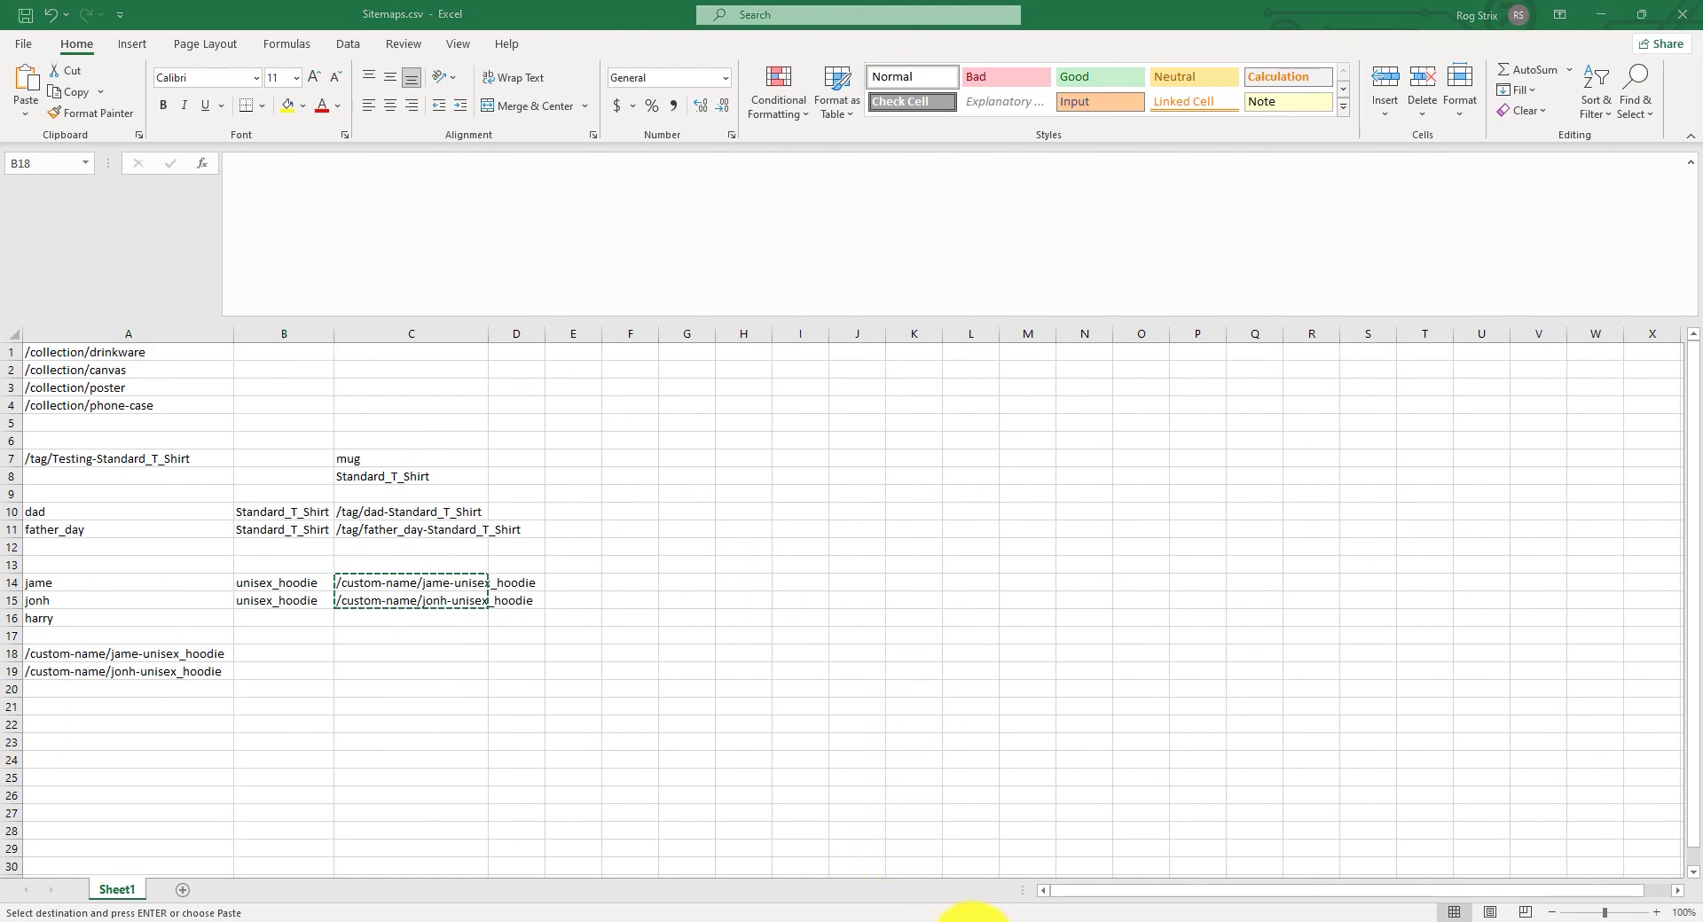
Step: Switch to the PowerPoint slide show to review the tag and custom-name URL structures
click(940, 918)
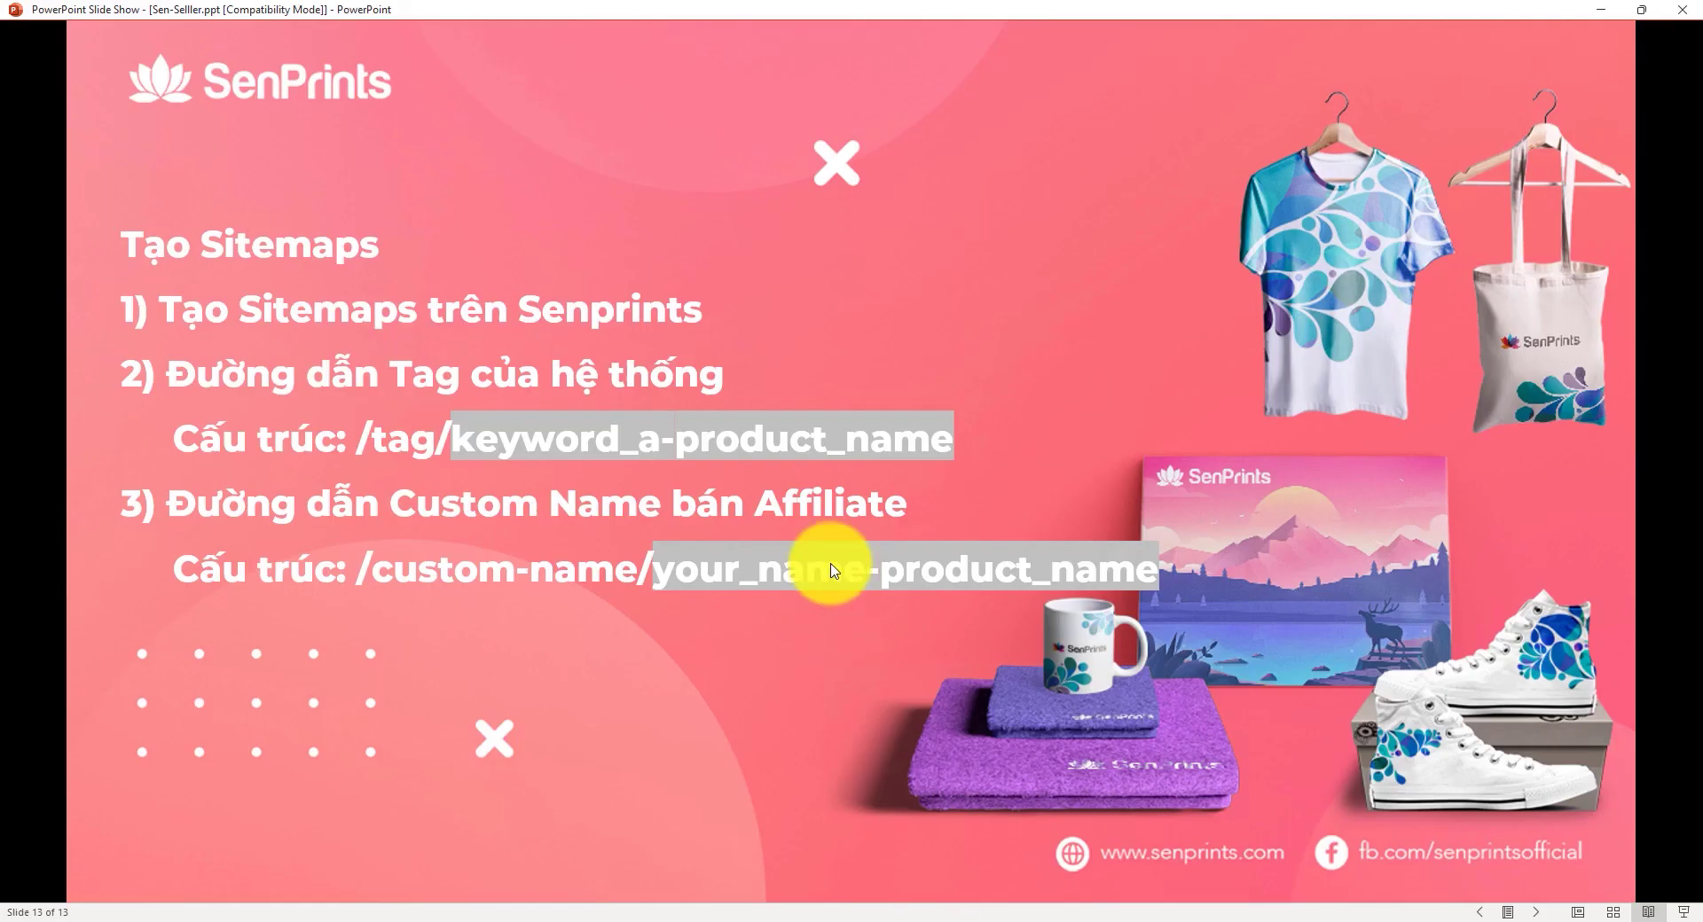